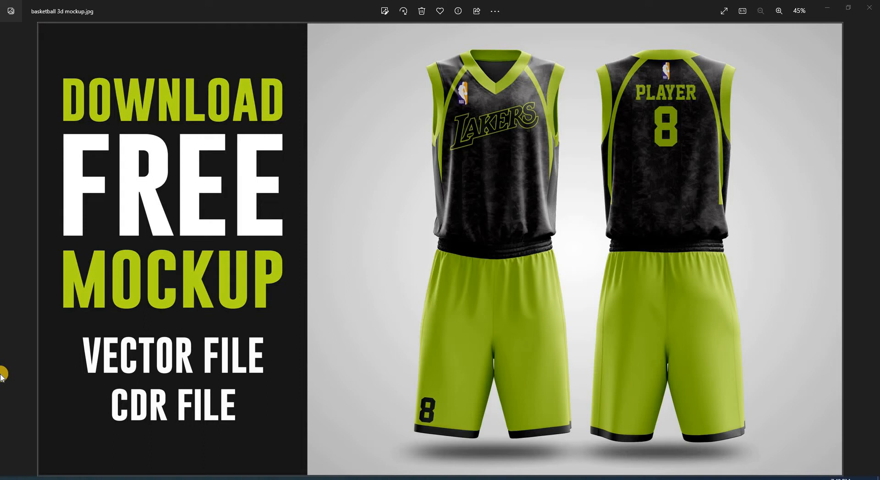
Step: Compare the basketball 3d mockup.jpg reference picture with the blank uniform document Untitled-1 in Photoshop
{"action": "key", "text": "alt+Tab"}
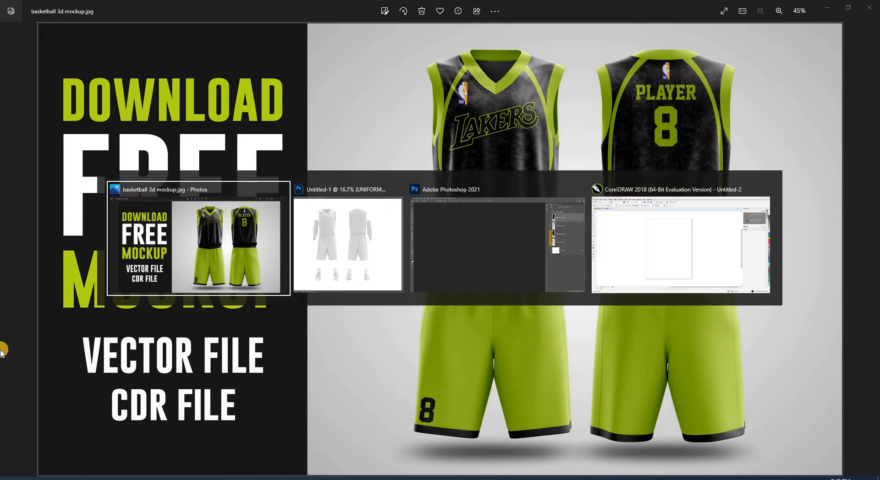
{"action": "key", "text": "alt+Tab"}
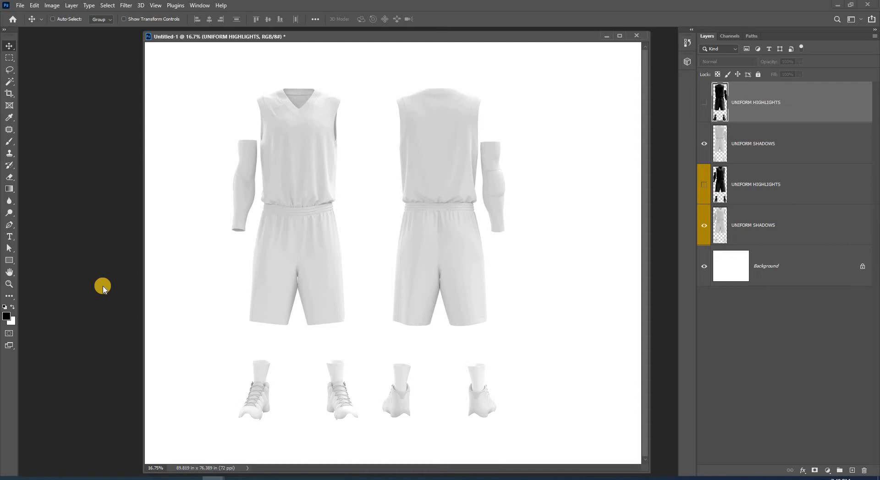
{"action": "key", "text": "alt+Tab"}
{"action": "key", "text": "alt+Tab"}
{"action": "key", "text": "alt+Tab"}
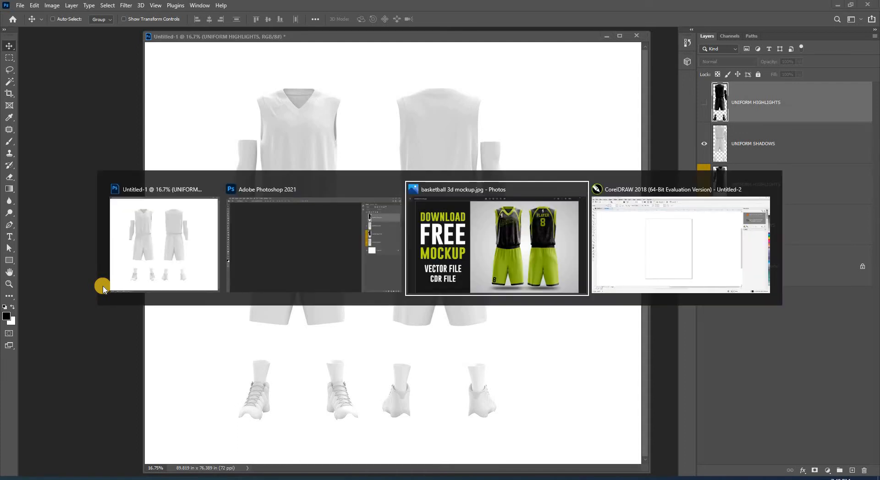
{"action": "key", "text": "alt+Tab"}
{"action": "key", "text": "alt+Tab"}
{"action": "key", "text": "alt+Tab"}
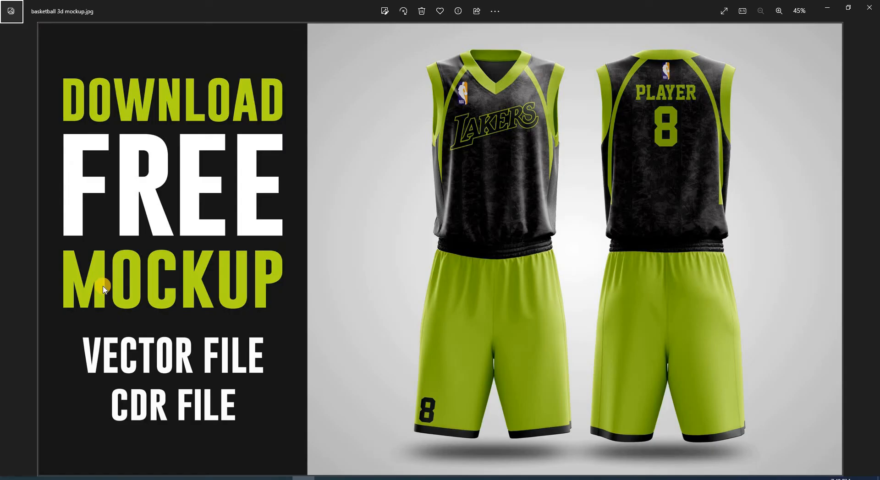
{"action": "key", "text": "alt+Tab"}
{"action": "key", "text": "alt+Tab"}
{"action": "key", "text": "alt+Tab"}
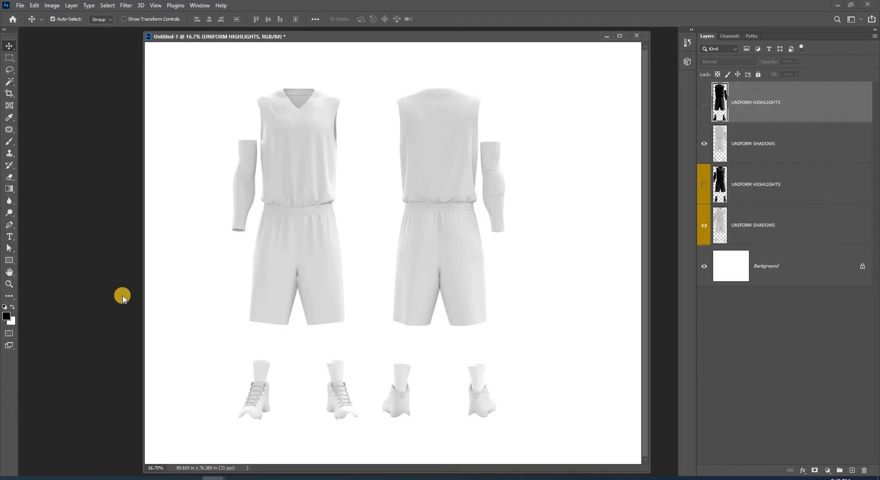
Step: Examine the back and front UNIFORM HIGHLIGHTS layers by showing and hiding each in turn
{"action": "key", "text": "f"}
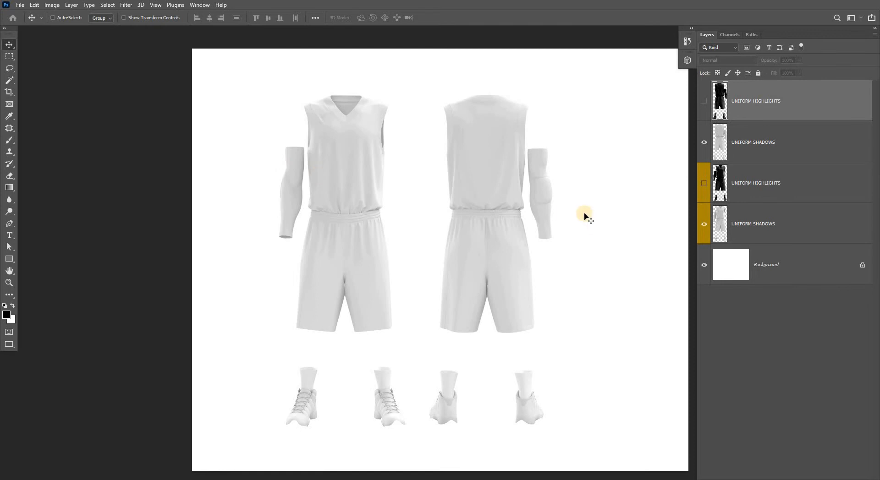
{"action": "scroll", "coordinate": [371, 158], "scroll_direction": "up", "scroll_amount": 2}
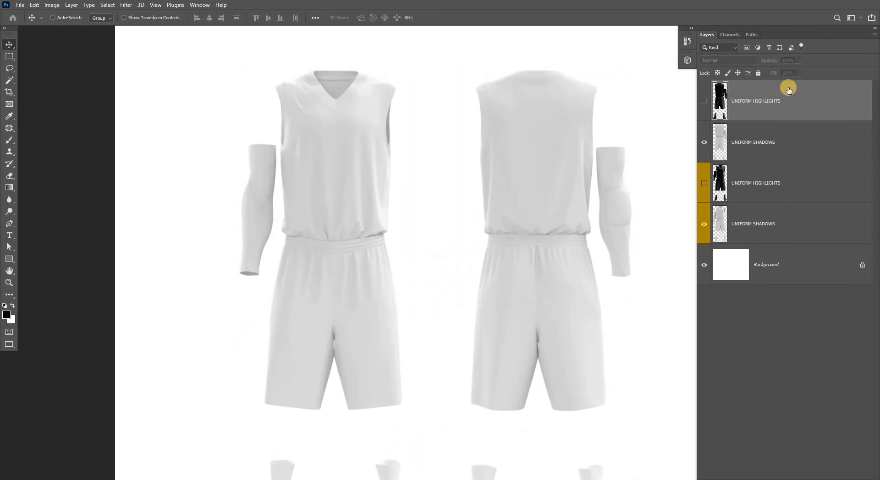
{"action": "left_click", "coordinate": [704, 101]}
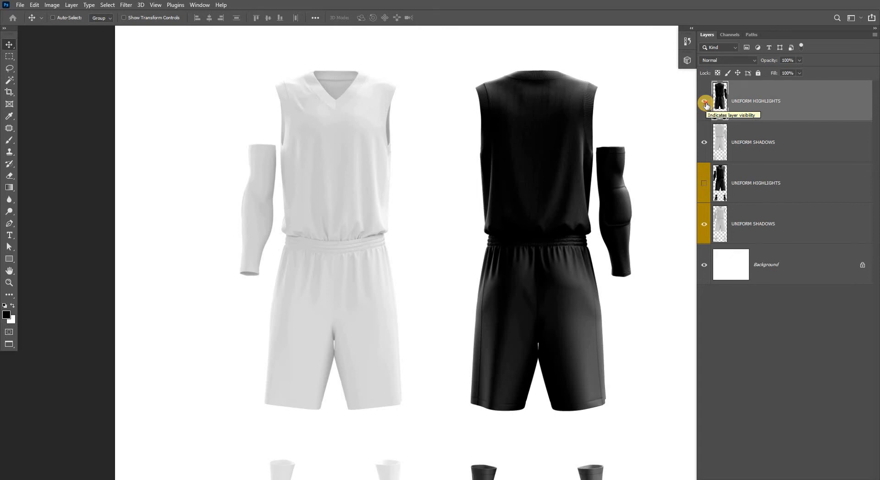
{"action": "left_click", "coordinate": [704, 103]}
{"action": "left_click", "coordinate": [704, 183]}
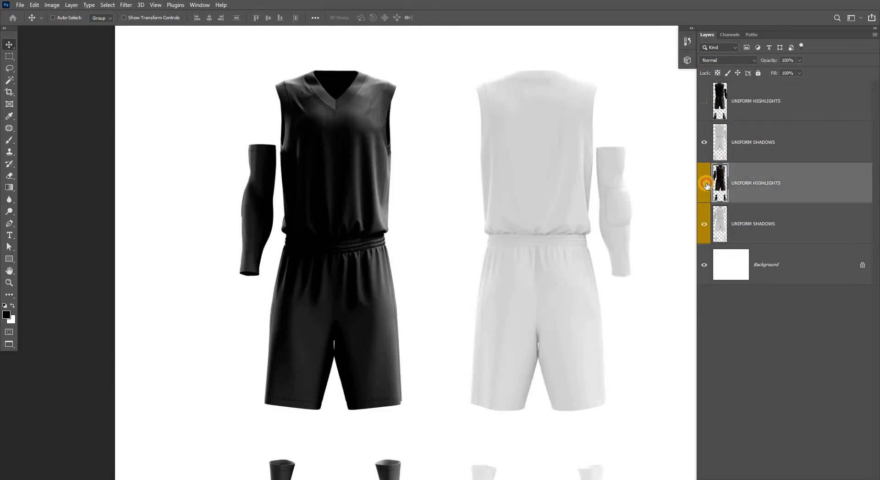
{"action": "left_click", "coordinate": [704, 184]}
{"action": "left_click", "coordinate": [742, 140]}
Step: Lasso the front view's arm sleeve and both shoes and delete them from the front UNIFORM SHADOWS layer
{"action": "left_click", "coordinate": [743, 220]}
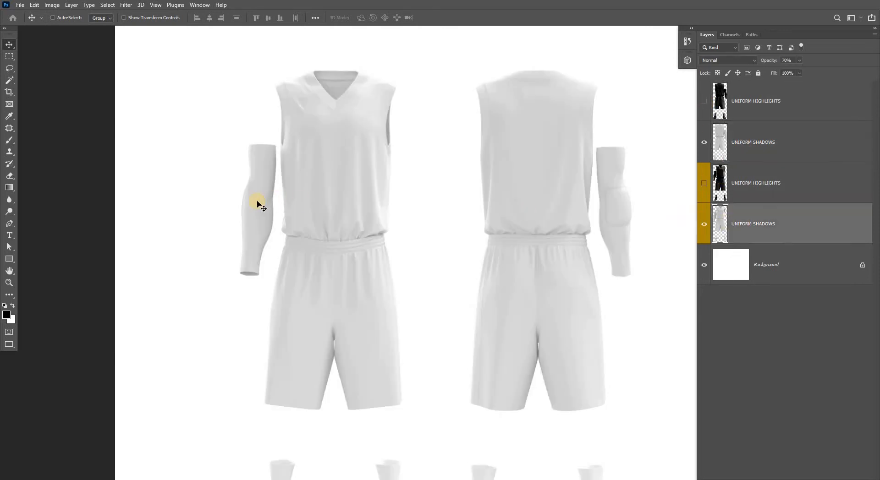
{"action": "left_click", "coordinate": [282, 196]}
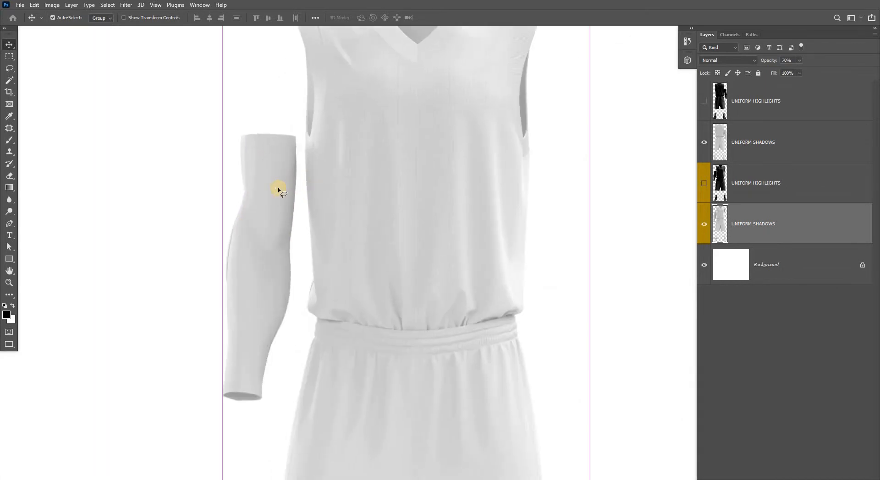
{"action": "key", "text": "l"}
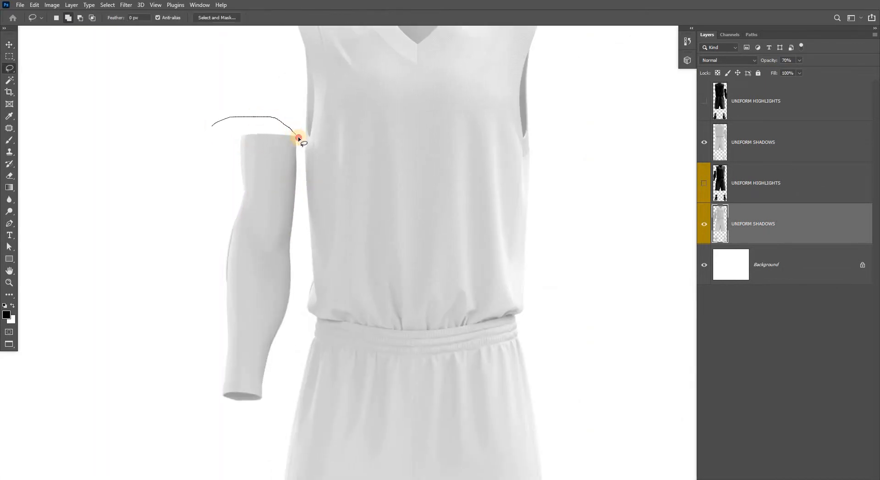
{"action": "left_click_drag", "start_coordinate": [298, 138], "coordinate": [301, 170]}
{"action": "mouse_move", "coordinate": [295, 391]}
{"action": "left_mouse_down"}
{"action": "mouse_move", "coordinate": [288, 361]}
{"action": "mouse_move", "coordinate": [272, 397]}
{"action": "mouse_move", "coordinate": [221, 439]}
{"action": "mouse_move", "coordinate": [176, 365]}
{"action": "left_mouse_up"}
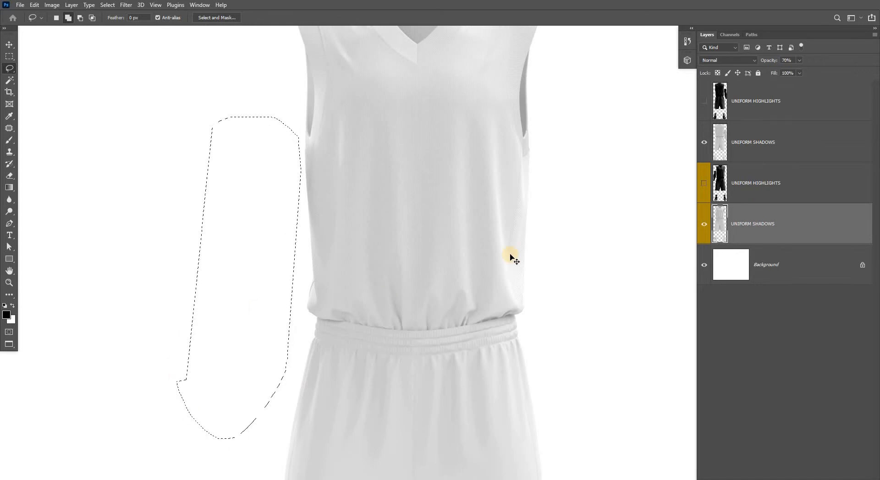
{"action": "key", "text": "ctrl+0"}
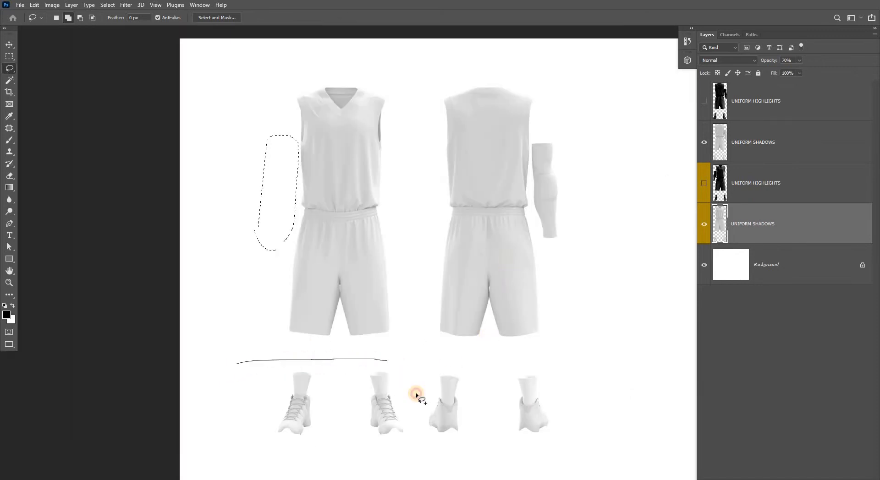
{"action": "left_click_drag", "start_coordinate": [259, 410], "coordinate": [266, 403]}
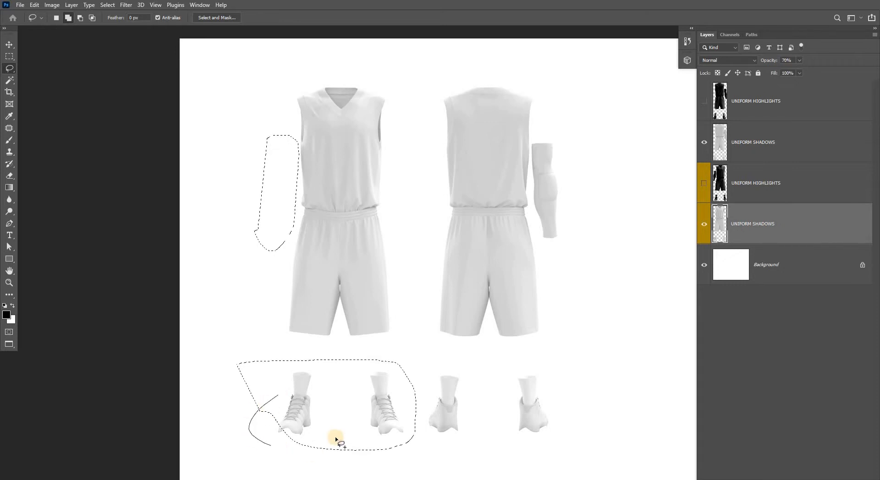
{"action": "left_click_drag", "start_coordinate": [334, 436], "coordinate": [337, 434]}
{"action": "key", "text": "Delete"}
Step: Show the front UNIFORM HIGHLIGHTS layer and delete the same sleeve and shoe areas from it
{"action": "left_click", "coordinate": [716, 186]}
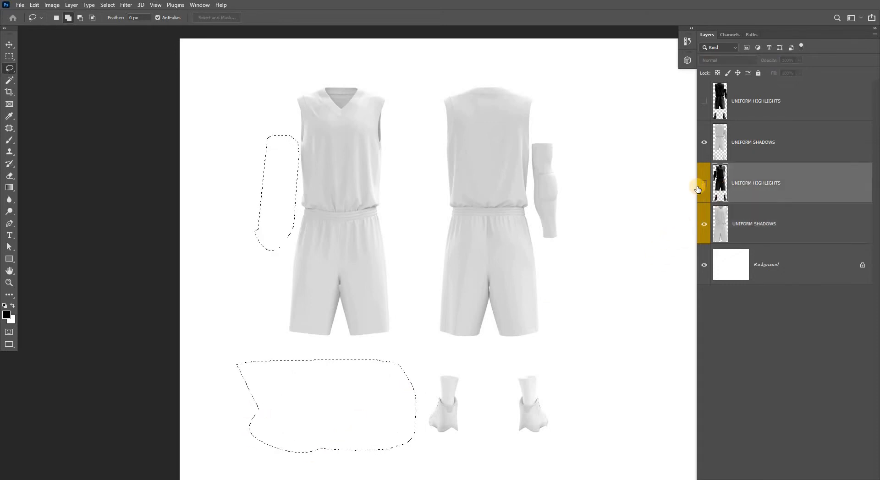
{"action": "left_click", "coordinate": [703, 184]}
{"action": "key", "text": "Delete"}
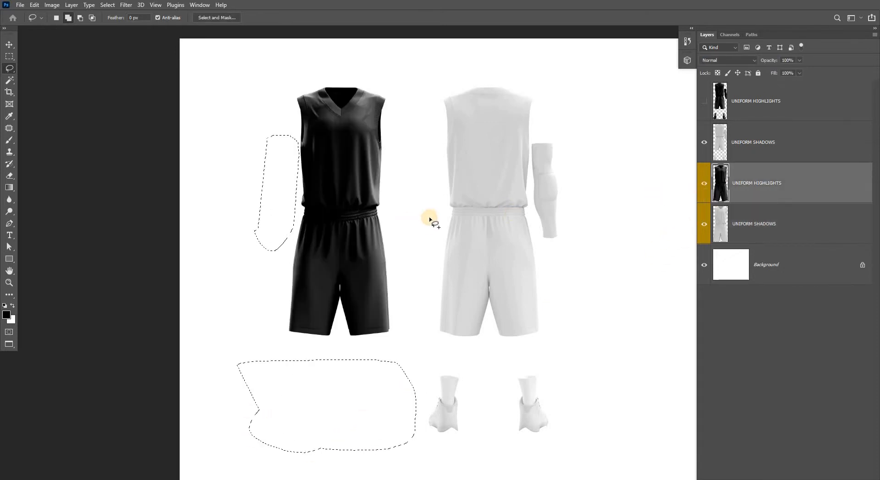
Step: Make the back UNIFORM SHADOWS layer active, clear the selection and hide both front uniform layers
{"action": "left_click", "coordinate": [738, 146]}
{"action": "key", "text": "7"}
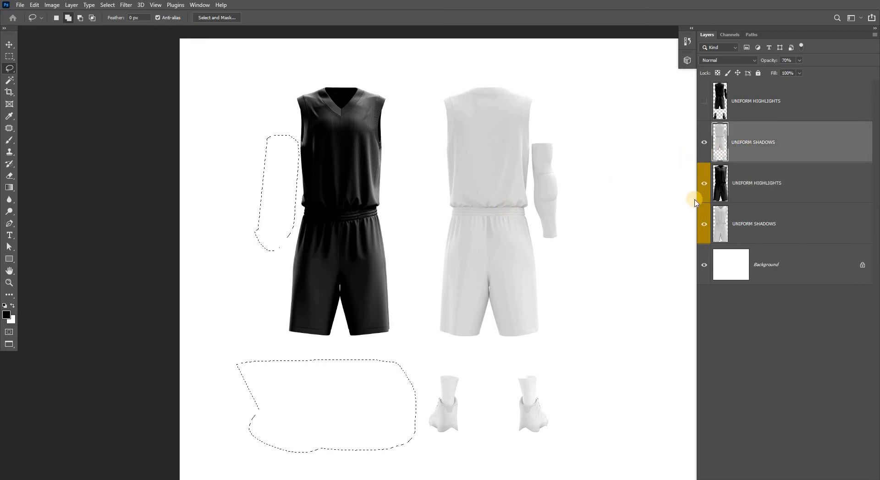
{"action": "key", "text": "ctrl+d"}
{"action": "left_click", "coordinate": [701, 185]}
{"action": "left_click", "coordinate": [703, 224]}
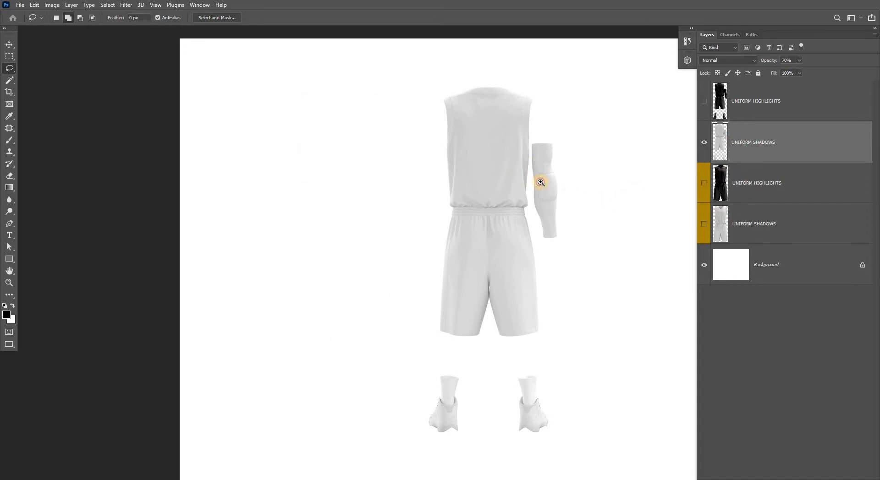
Step: Lasso the back view's arm sleeve and delete it from the back UNIFORM SHADOWS and UNIFORM HIGHLIGHTS layers
{"action": "left_click_drag", "start_coordinate": [541, 182], "coordinate": [567, 186]}
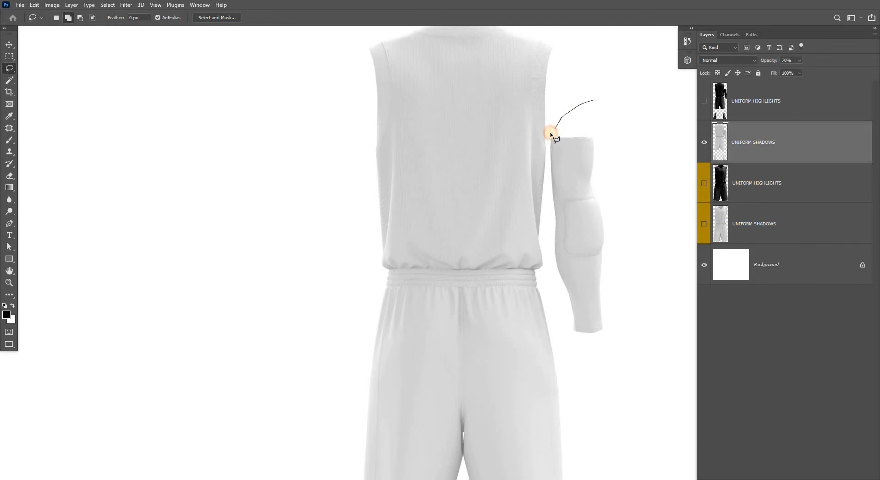
{"action": "mouse_move", "coordinate": [548, 135]}
{"action": "left_mouse_down"}
{"action": "mouse_move", "coordinate": [549, 294]}
{"action": "mouse_move", "coordinate": [562, 348]}
{"action": "mouse_move", "coordinate": [604, 354]}
{"action": "left_mouse_up"}
{"action": "left_click_drag", "start_coordinate": [638, 242], "coordinate": [639, 243]}
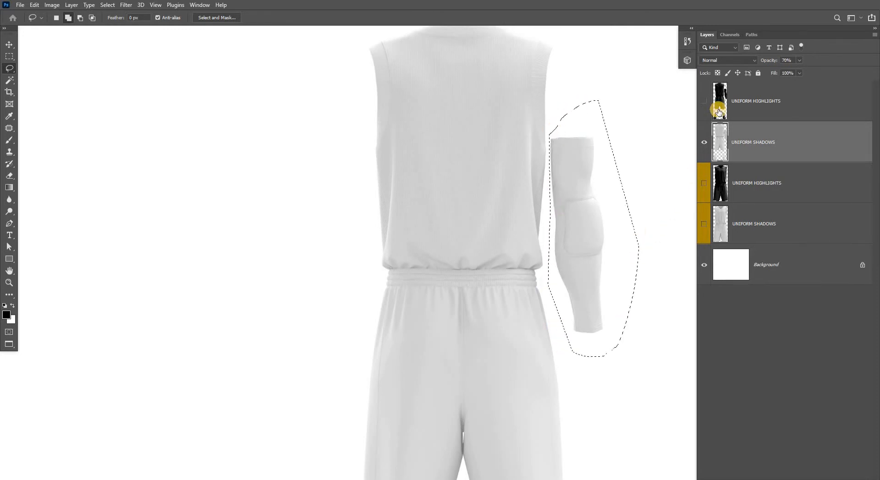
{"action": "key", "text": "Delete"}
{"action": "left_click", "coordinate": [704, 102]}
{"action": "key", "text": "Delete"}
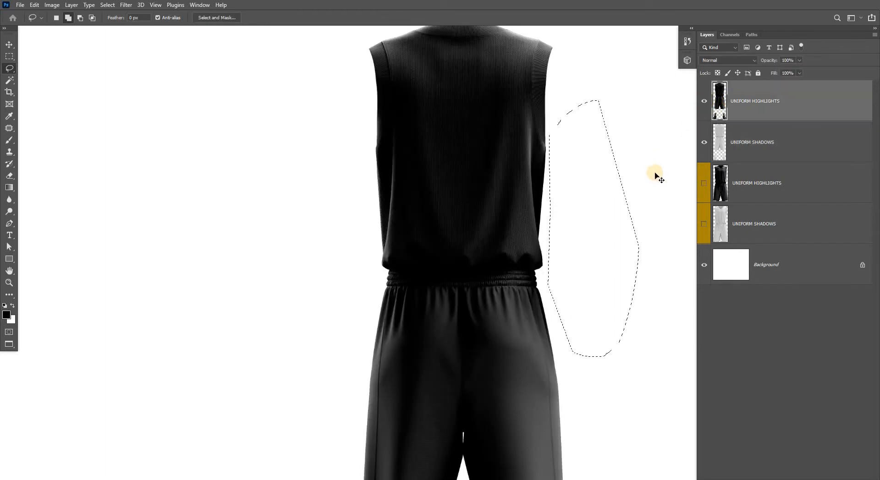
Step: Lasso the back view's shoes, delete them from the back UNIFORM HIGHLIGHTS layer and clear the selection
{"action": "left_click_drag", "start_coordinate": [513, 149], "coordinate": [487, 154]}
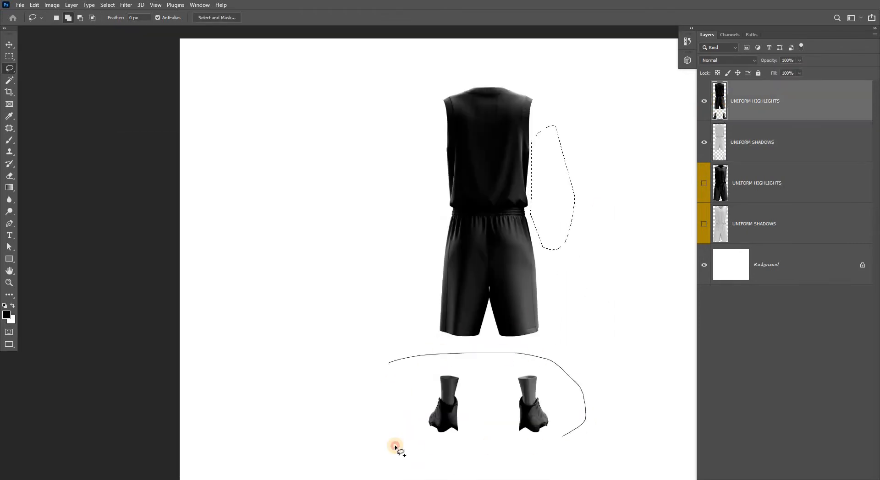
{"action": "left_click_drag", "start_coordinate": [394, 445], "coordinate": [373, 442]}
{"action": "key", "text": "Delete"}
{"action": "key", "text": "ctrl+d"}
{"action": "key", "text": "v"}
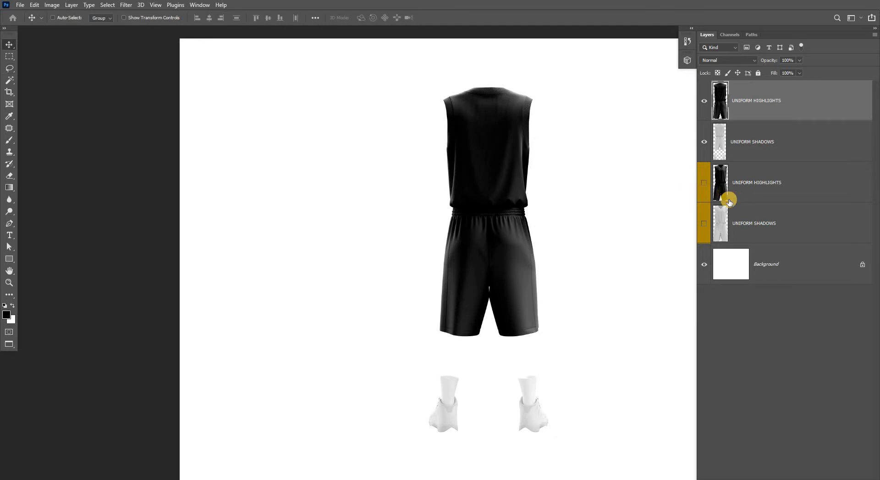
Step: Show both front uniform layers again and hide only the back UNIFORM HIGHLIGHTS layer
{"action": "left_click", "coordinate": [733, 219]}
{"action": "left_click_drag", "start_coordinate": [704, 183], "coordinate": [703, 223]}
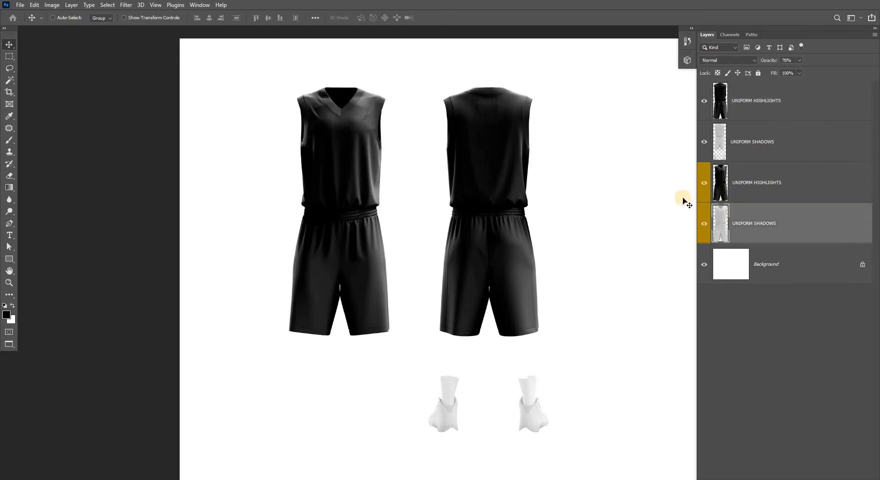
{"action": "left_click_drag", "start_coordinate": [703, 143], "coordinate": [701, 149]}
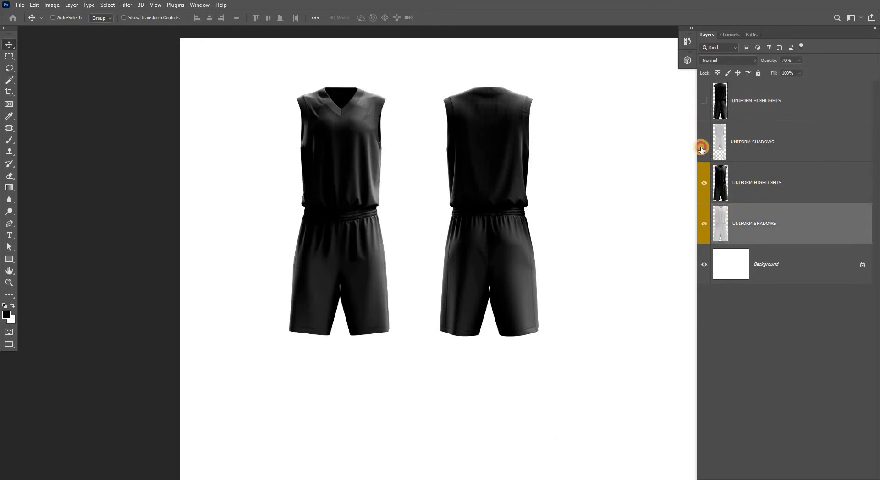
{"action": "left_click", "coordinate": [702, 145]}
Step: Lasso the remaining back-view shoes, delete them from the back UNIFORM SHADOWS layer and clear the selection
{"action": "left_click", "coordinate": [742, 147]}
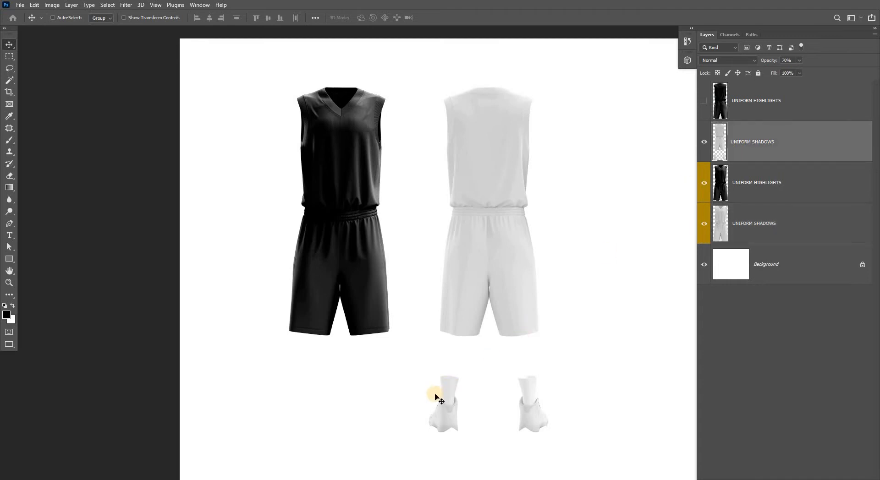
{"action": "key", "text": "l"}
{"action": "left_click_drag", "start_coordinate": [417, 369], "coordinate": [524, 370]}
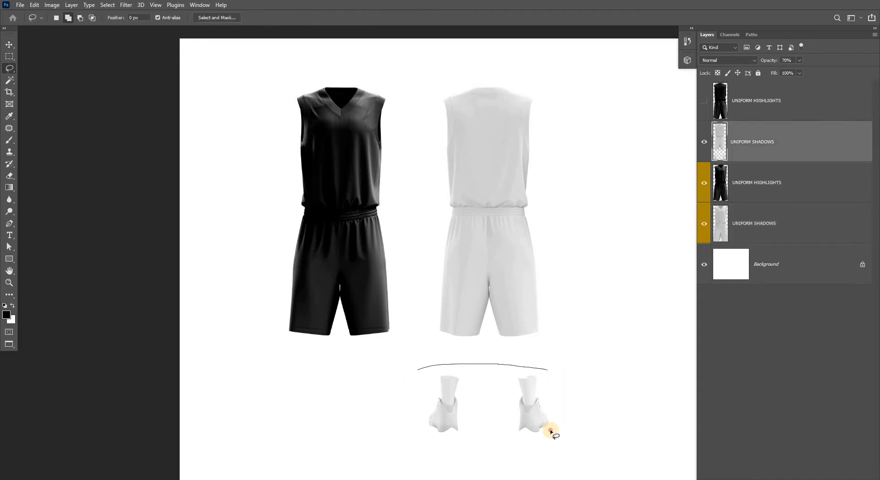
{"action": "left_click_drag", "start_coordinate": [383, 385], "coordinate": [389, 381]}
{"action": "key", "text": "Delete"}
{"action": "key", "text": "ctrl+d"}
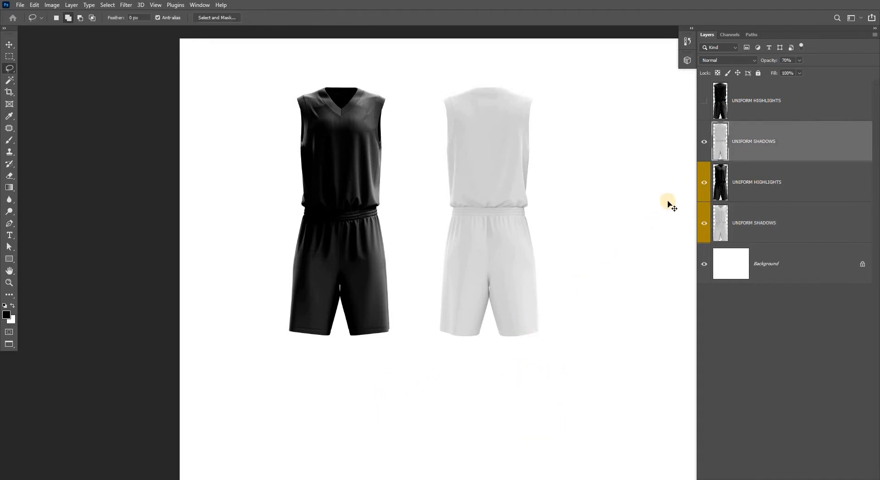
{"action": "key", "text": "v"}
Step: Crop the canvas closely around the front and back uniforms and show the back UNIFORM HIGHLIGHTS layer
{"action": "key", "text": "ctrl+minus"}
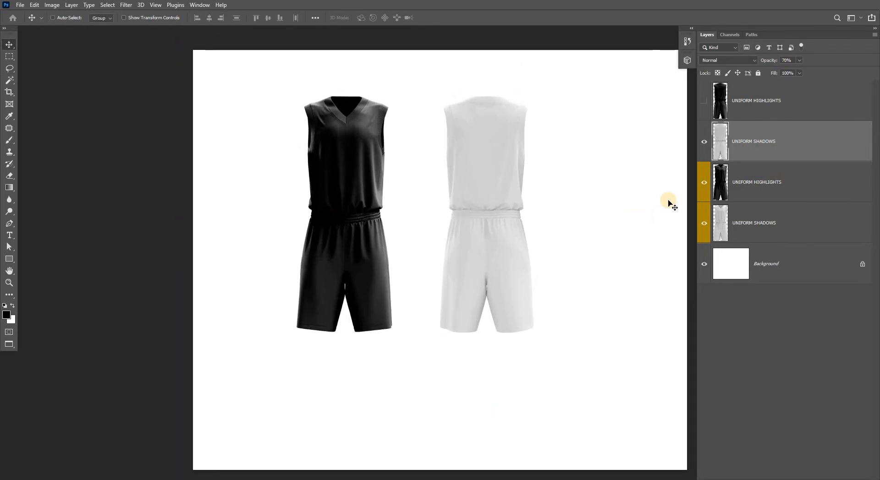
{"action": "key", "text": "ctrl+minus"}
{"action": "key", "text": "c"}
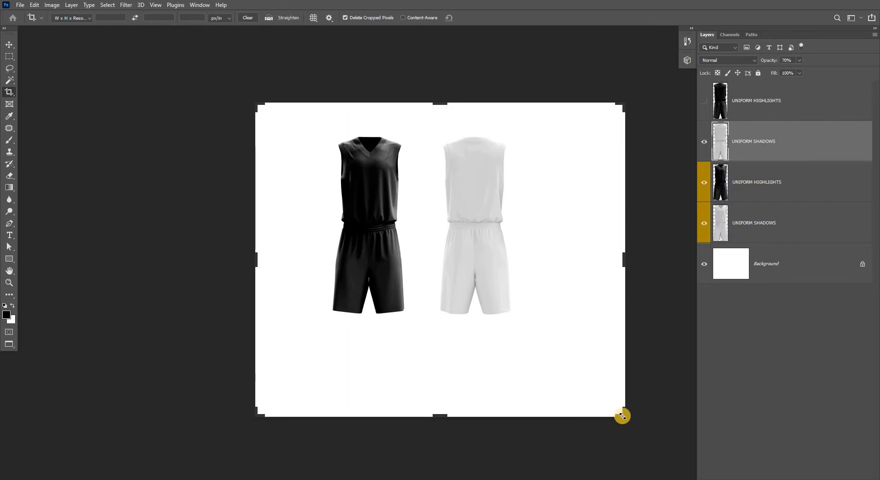
{"action": "left_click_drag", "start_coordinate": [620, 416], "coordinate": [569, 365]}
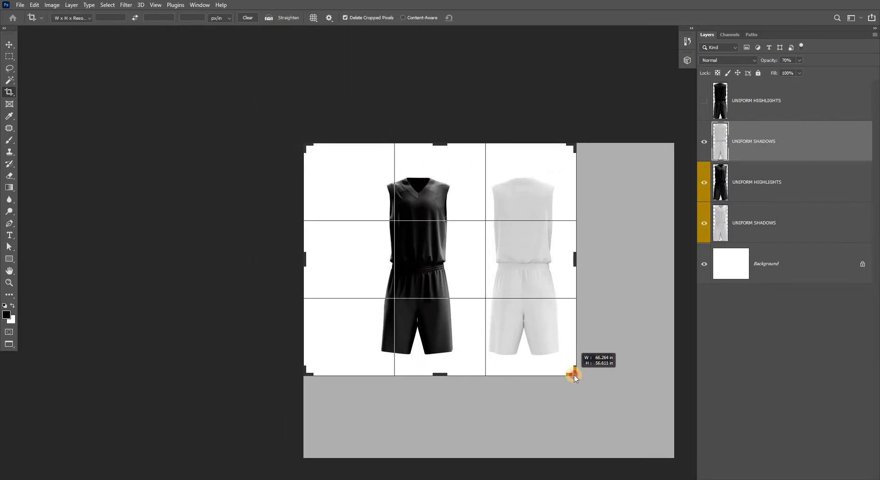
{"action": "left_click_drag", "start_coordinate": [303, 144], "coordinate": [333, 154]}
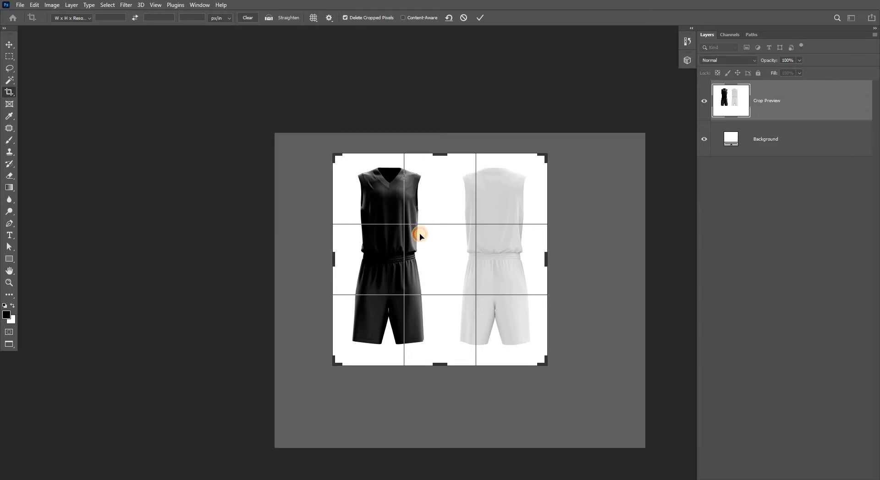
{"action": "double_click", "coordinate": [418, 234]}
{"action": "key", "text": "ctrl+0"}
{"action": "key", "text": "v"}
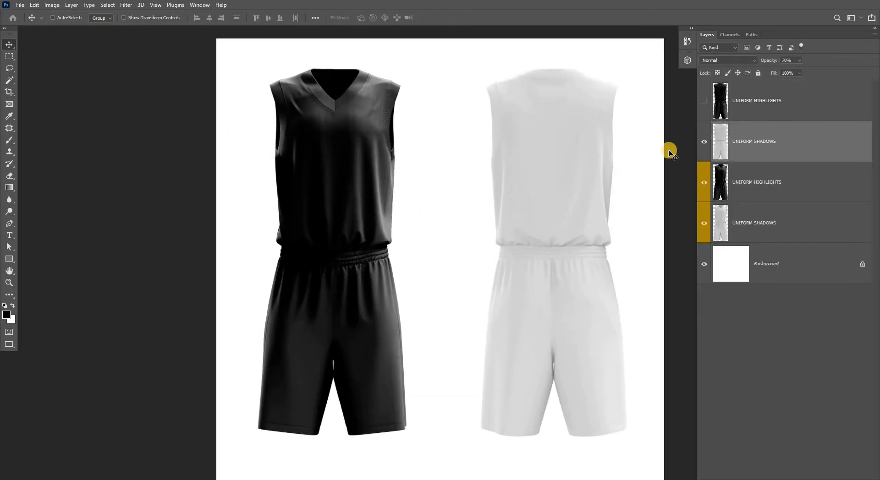
{"action": "left_click", "coordinate": [703, 100]}
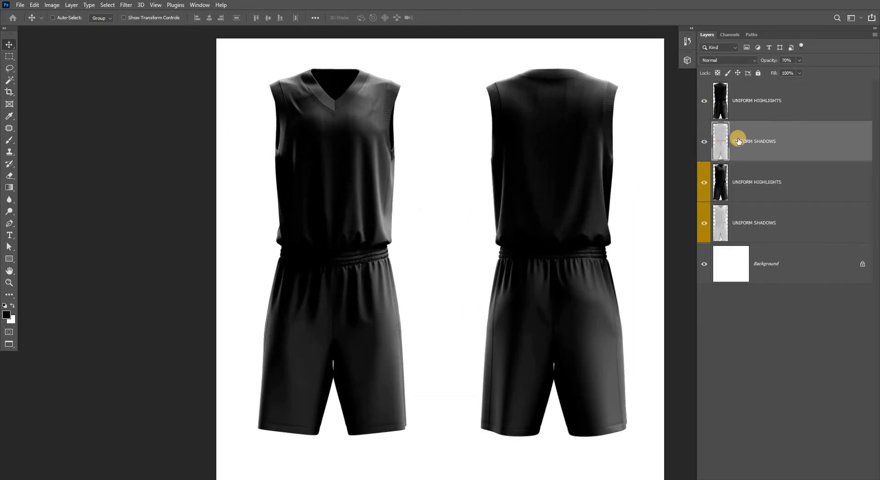
Step: Move the back UNIFORM HIGHLIGHTS and UNIFORM SHADOWS layers together sideways, closer to the front uniform
{"action": "left_click", "coordinate": [740, 101], "text": "shift"}
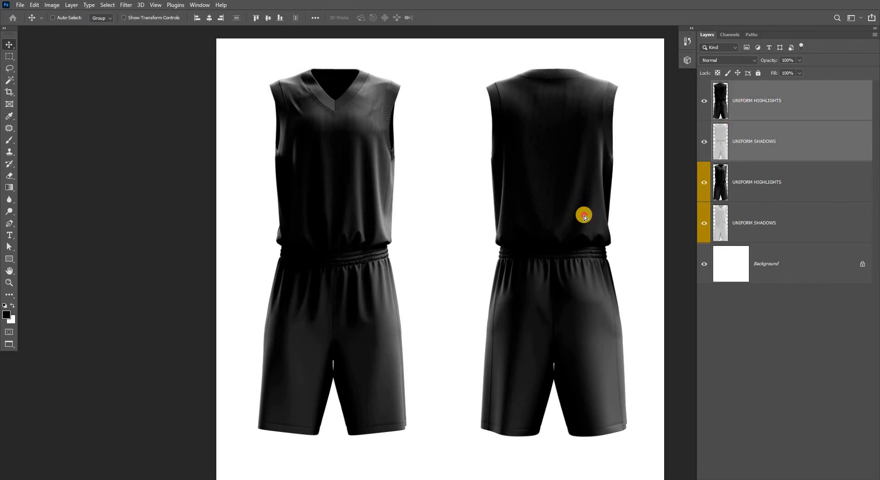
{"action": "left_click_drag", "start_coordinate": [583, 217], "coordinate": [537, 218]}
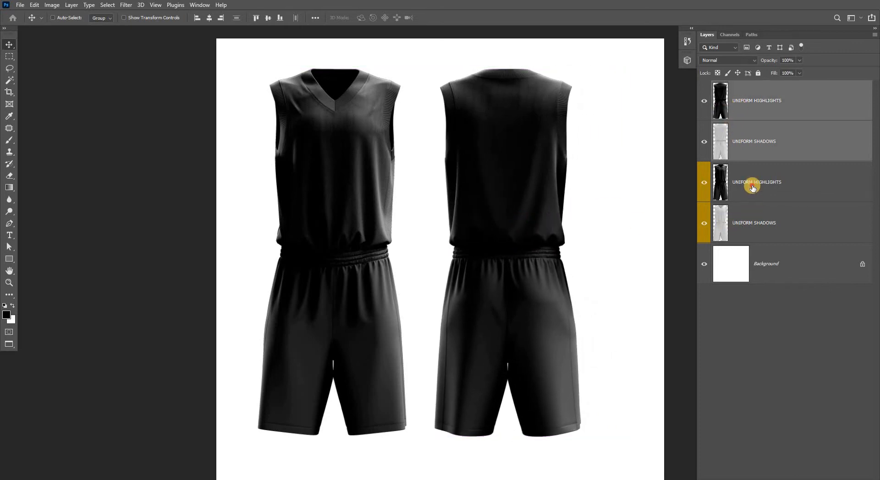
Step: Load the front UNIFORM SHADOWS outline as a selection, fill it with black on a new layer above, and deselect
{"action": "left_click", "coordinate": [752, 188]}
{"action": "left_click", "coordinate": [745, 222]}
{"action": "left_click", "coordinate": [720, 221], "text": "ctrl"}
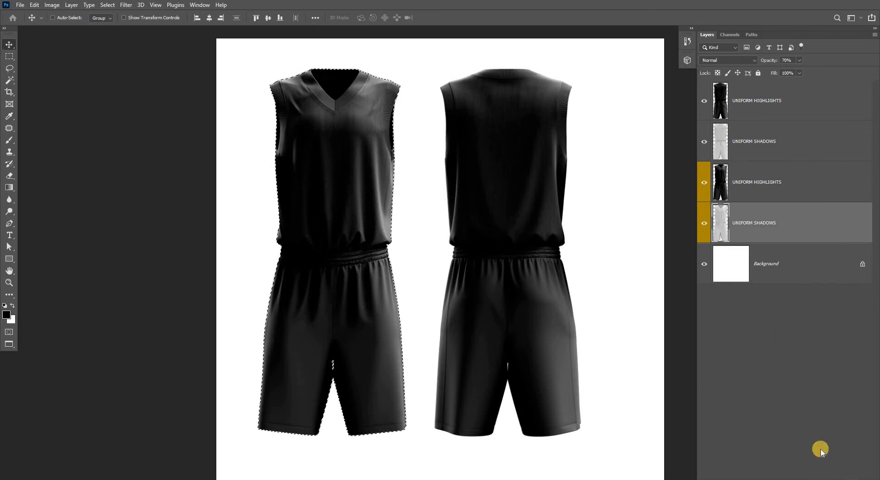
{"action": "key", "text": "ctrl+shift+alt+n"}
{"action": "key", "text": "x"}
{"action": "key", "text": "ctrl+BackSpace"}
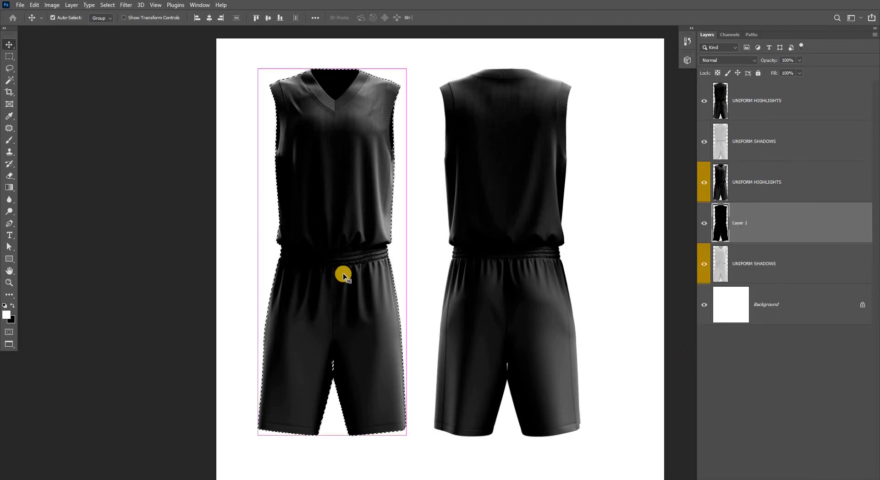
{"action": "key", "text": "ctrl+d"}
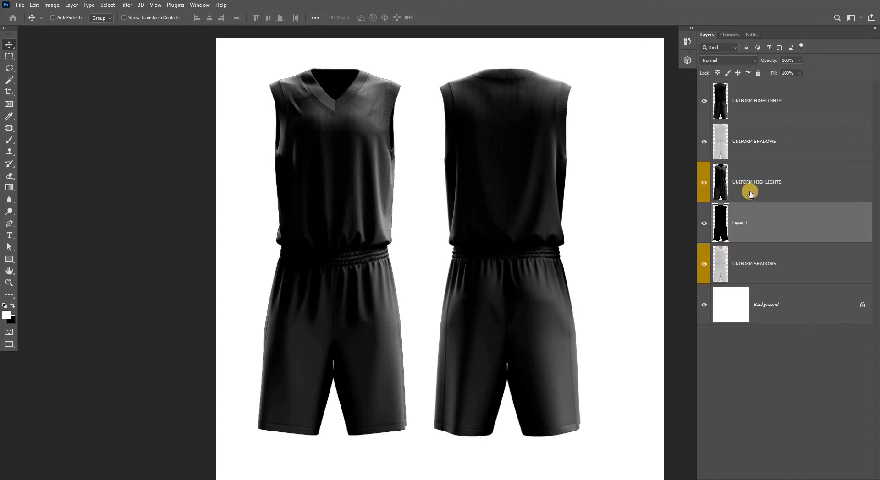
Step: Create a black silhouette of the back uniform on a new layer above its UNIFORM SHADOWS layer, and deselect
{"action": "left_click", "coordinate": [722, 143]}
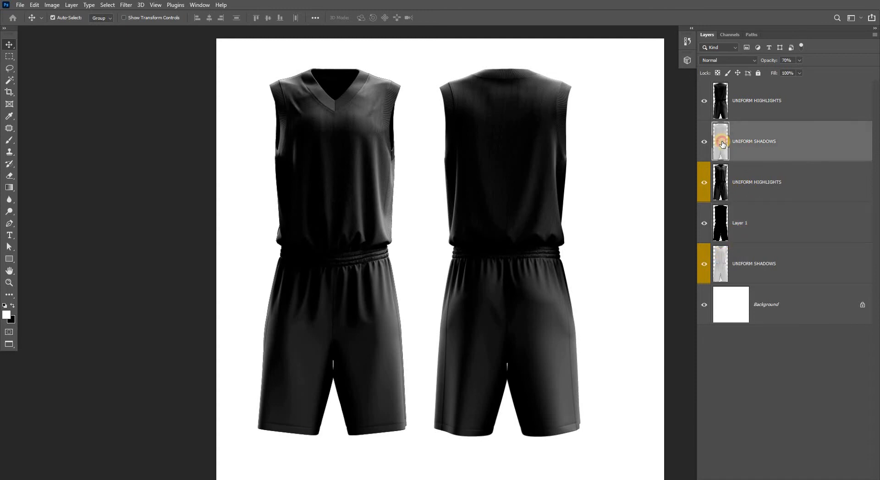
{"action": "left_click", "coordinate": [722, 144], "text": "ctrl"}
{"action": "key", "text": "ctrl+shift+alt+n"}
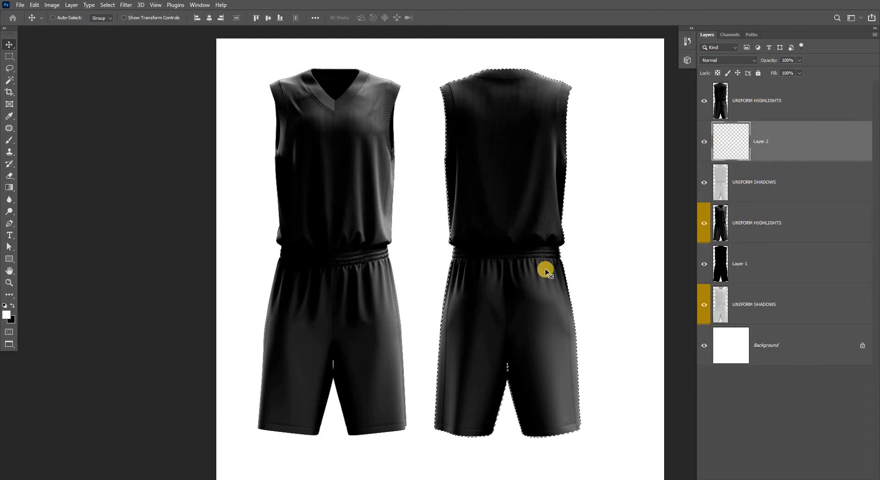
{"action": "key", "text": "ctrl+BackSpace"}
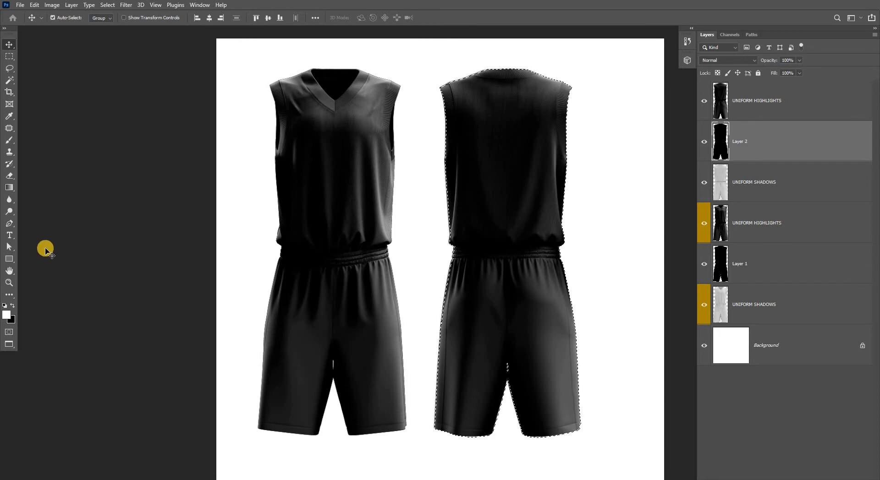
{"action": "key", "text": "ctrl+d"}
Step: Delete the white Background layer and return the document to the standard windowed screen mode
{"action": "left_click", "coordinate": [741, 343]}
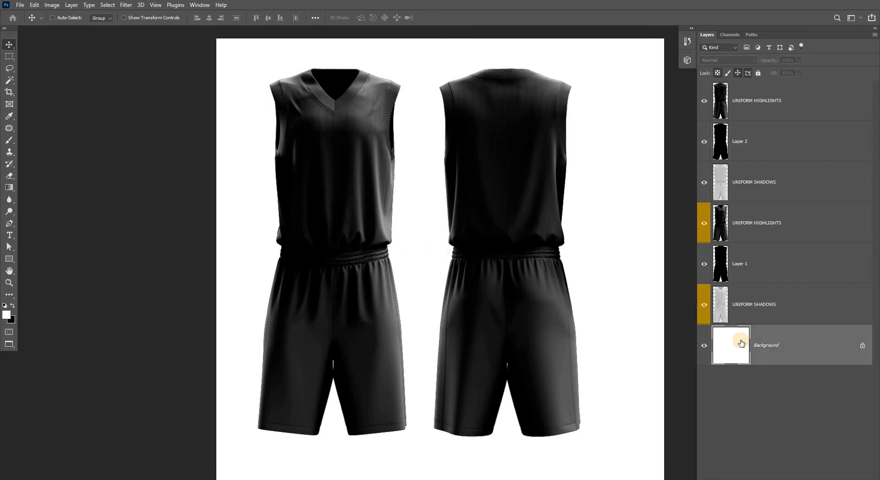
{"action": "key", "text": "Delete"}
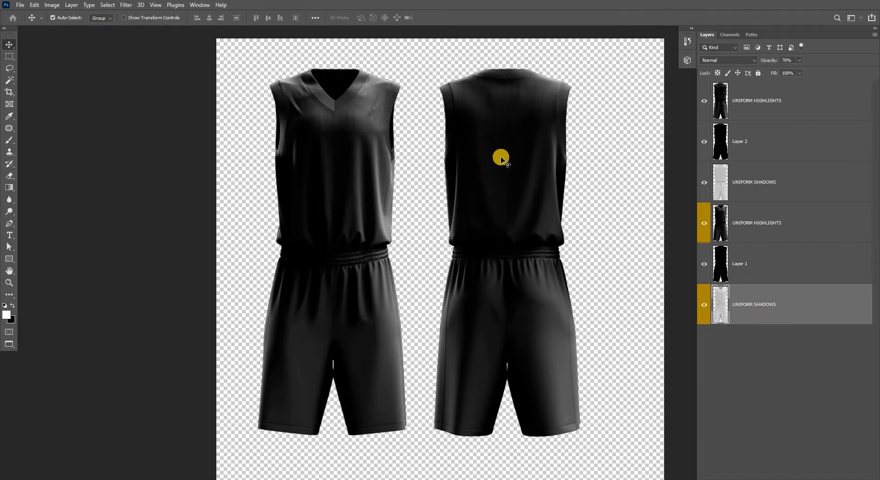
{"action": "key", "text": "f"}
{"action": "key", "text": "f"}
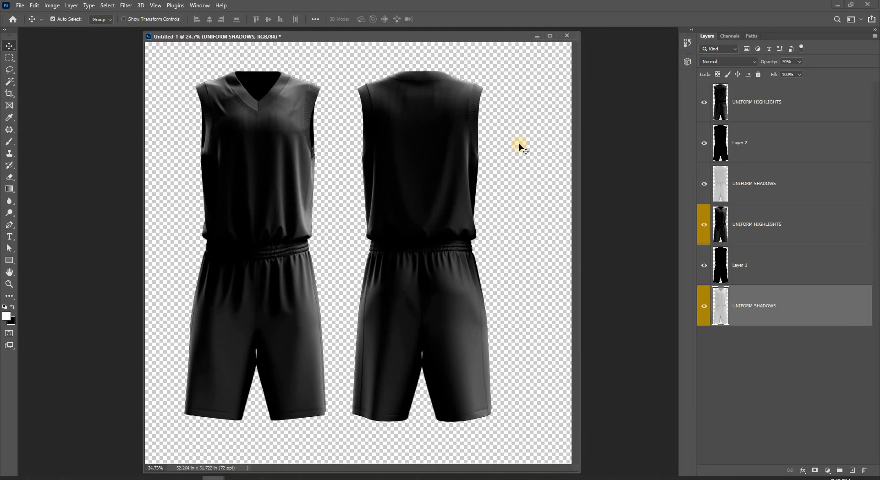
Step: Save the document to the Desktop as a Photoshop file named basketball uniform
{"action": "key", "text": "ctrl+s"}
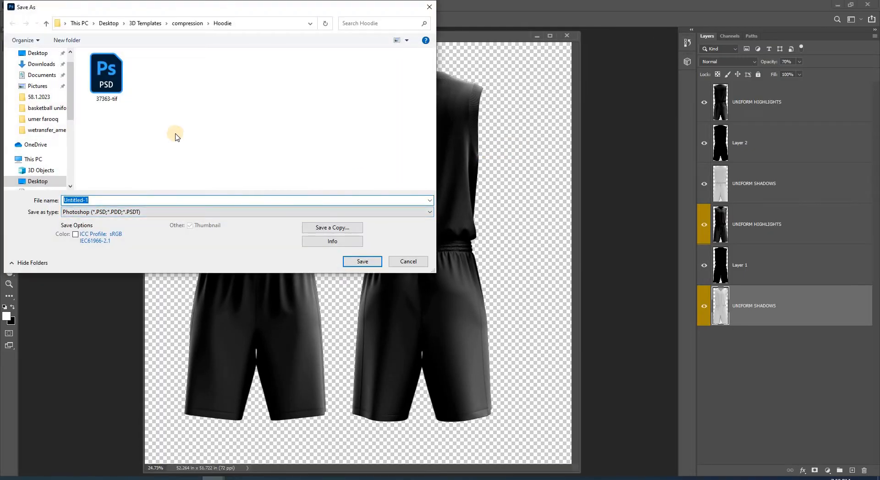
{"action": "scroll", "coordinate": [41, 75], "scroll_direction": "up", "scroll_amount": 1}
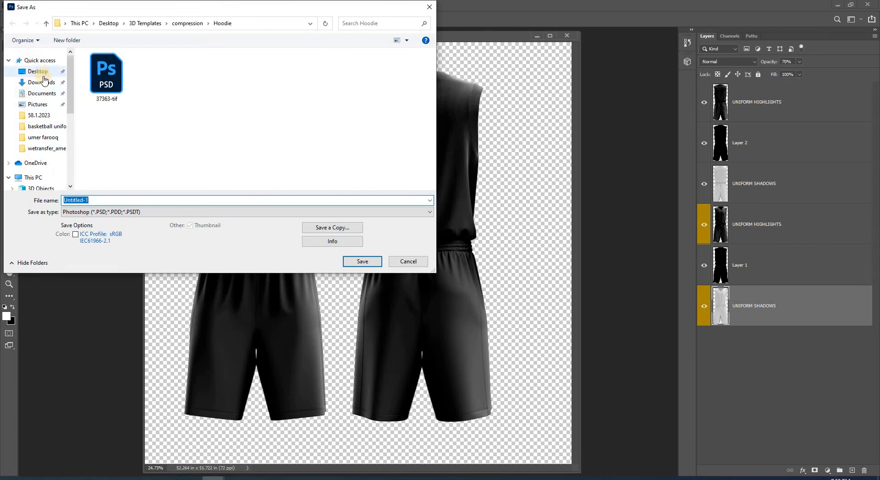
{"action": "left_click", "coordinate": [39, 72]}
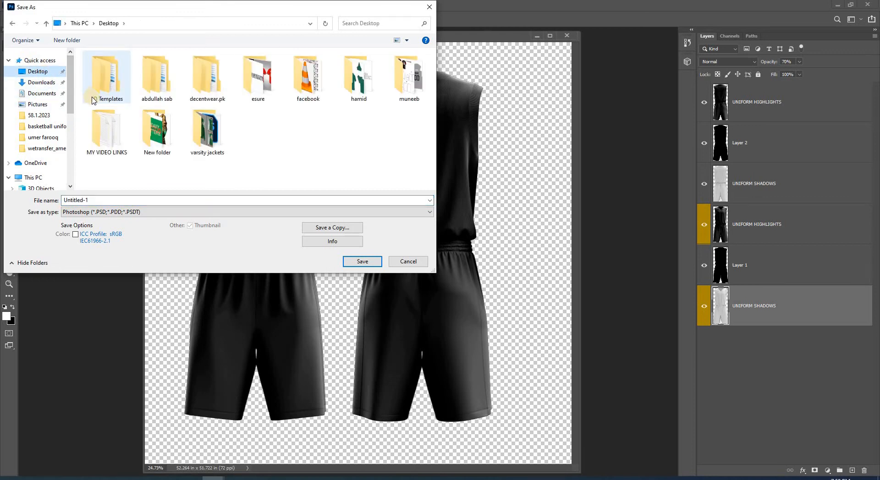
{"action": "left_click", "coordinate": [104, 200]}
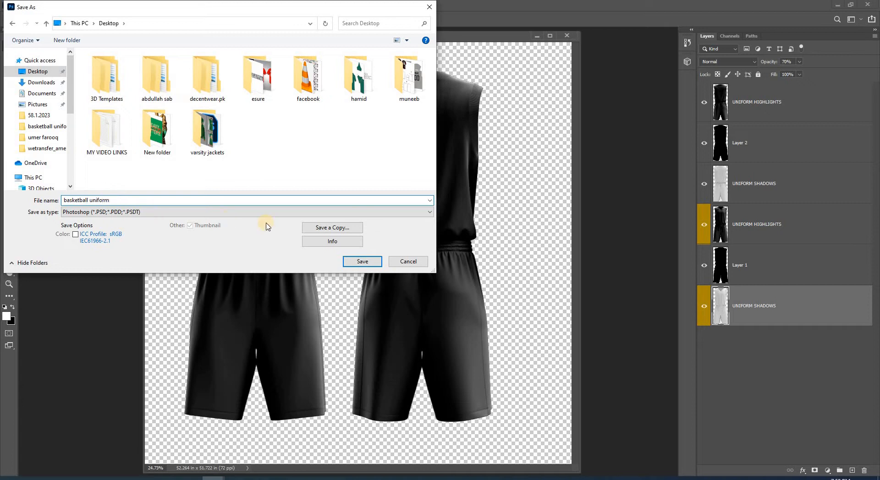
{"action": "left_click", "coordinate": [361, 262]}
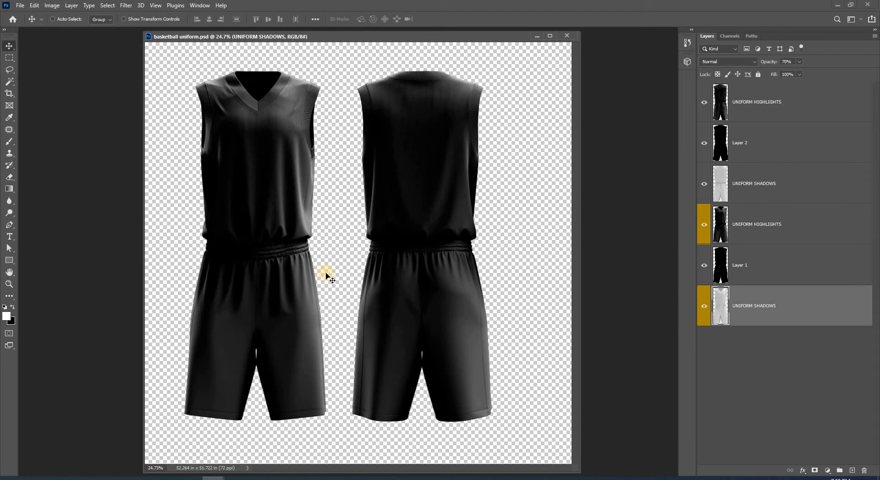
{"action": "key", "text": "super"}
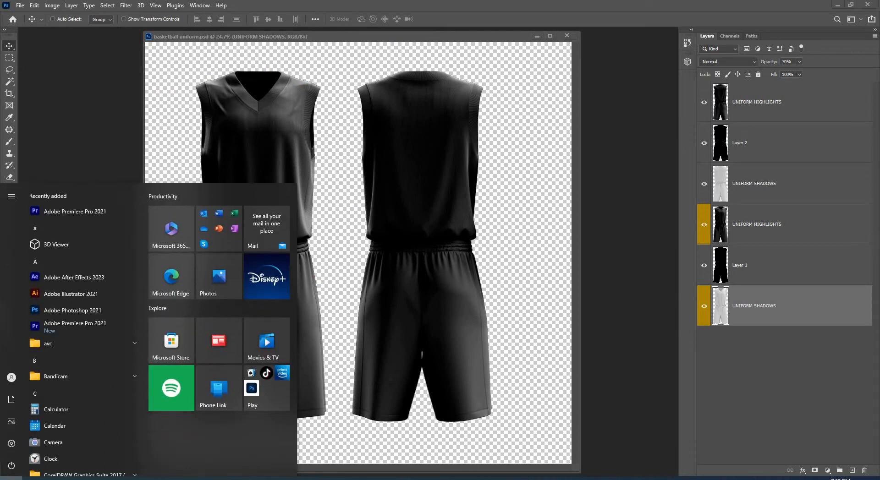
{"action": "type", "text": "r"}
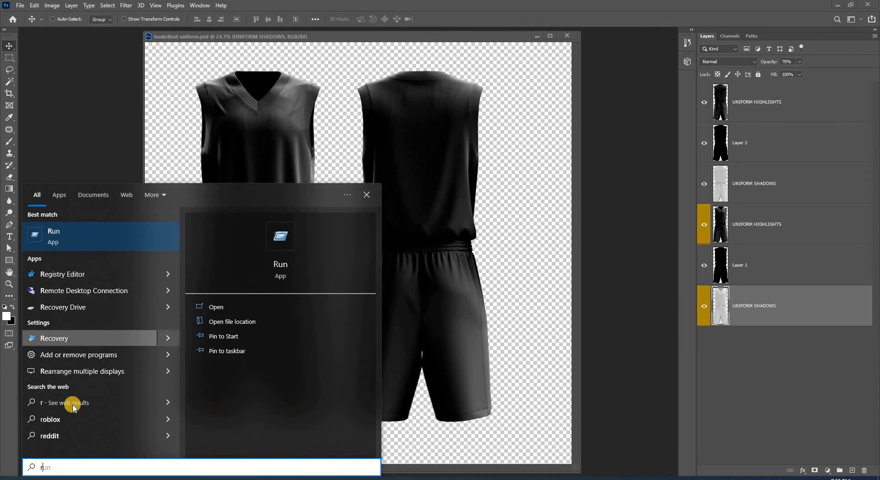
{"action": "left_click", "coordinate": [71, 238]}
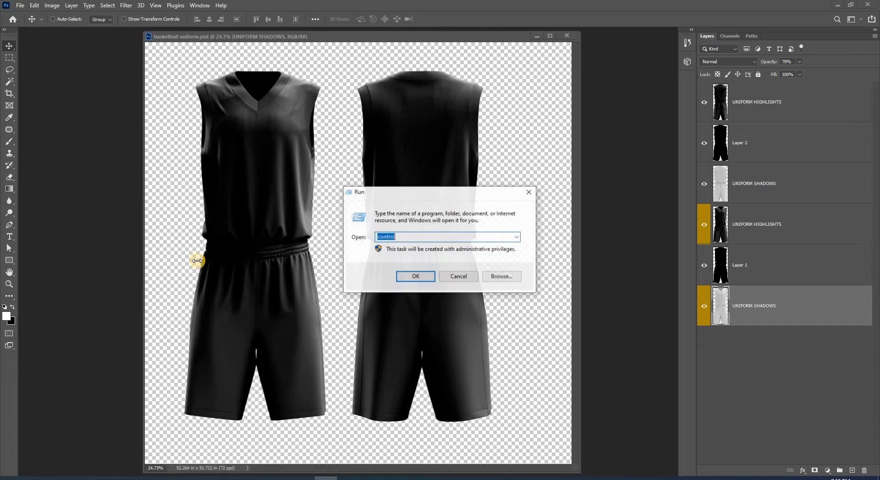
{"action": "left_click", "coordinate": [458, 277]}
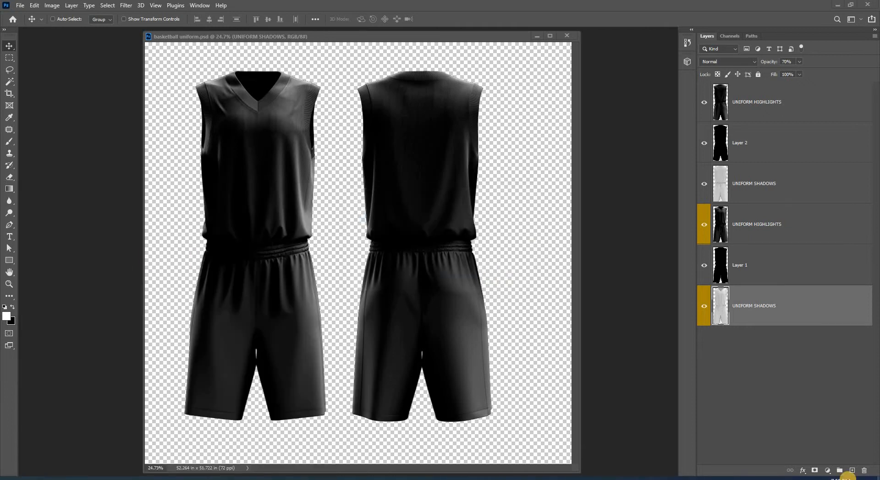
Step: Bring the basketball uniform PSD from the desktop into the Untitled-2 document in CorelDRAW, placed beside the page
{"action": "key", "text": "super+d"}
{"action": "left_click_drag", "start_coordinate": [206, 272], "coordinate": [536, 218]}
{"action": "scroll", "coordinate": [368, 219], "scroll_direction": "down", "scroll_amount": 5}
{"action": "left_click", "coordinate": [389, 113]}
{"action": "key", "text": "z"}
{"action": "left_click_drag", "start_coordinate": [389, 112], "coordinate": [639, 365]}
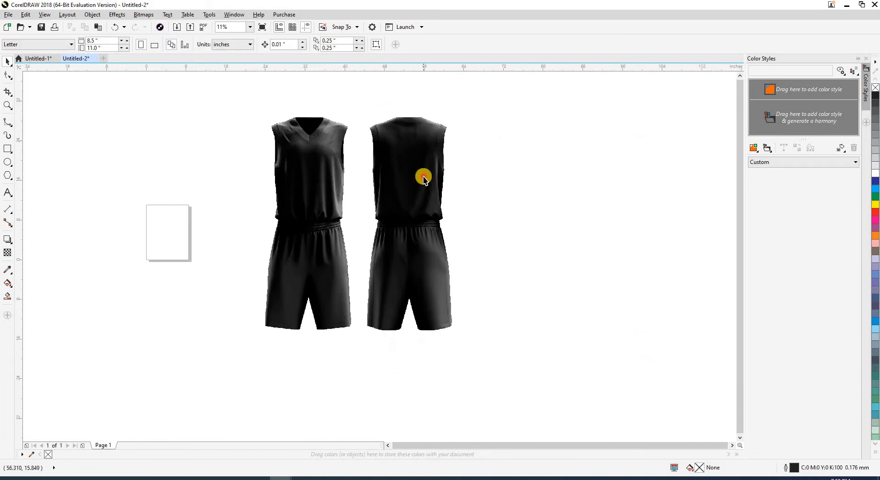
Step: Ungroup the imported uniform artwork into its separate bitmaps and deselect them
{"action": "key", "text": "space"}
{"action": "left_click", "coordinate": [418, 182]}
{"action": "key", "text": "ctrl+u"}
{"action": "left_click", "coordinate": [497, 230]}
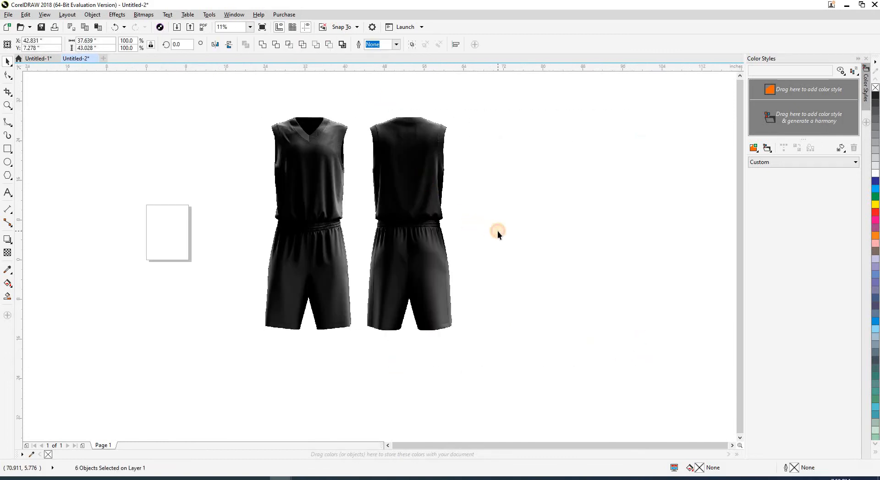
Step: Switch the drawing to wireframe display and set the nudge distance to 40 inches
{"action": "left_click", "coordinate": [429, 212]}
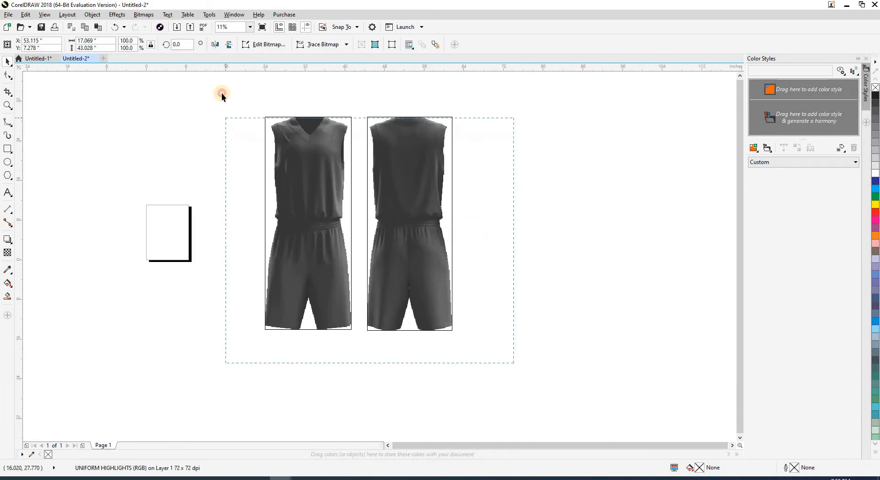
{"action": "left_click_drag", "start_coordinate": [222, 93], "coordinate": [213, 110]}
{"action": "left_click", "coordinate": [213, 110]}
{"action": "key", "text": "shift+n"}
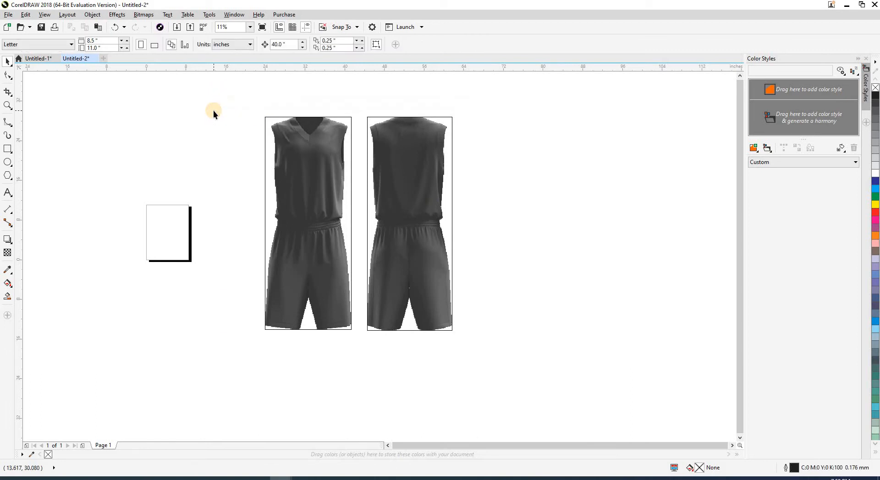
Step: Nudge the back highlights bitmap 40 inches right and the front highlights bitmap 40 inches left
{"action": "left_click", "coordinate": [406, 164]}
{"action": "key", "text": "Right"}
{"action": "left_click", "coordinate": [314, 165]}
{"action": "key", "text": "Left"}
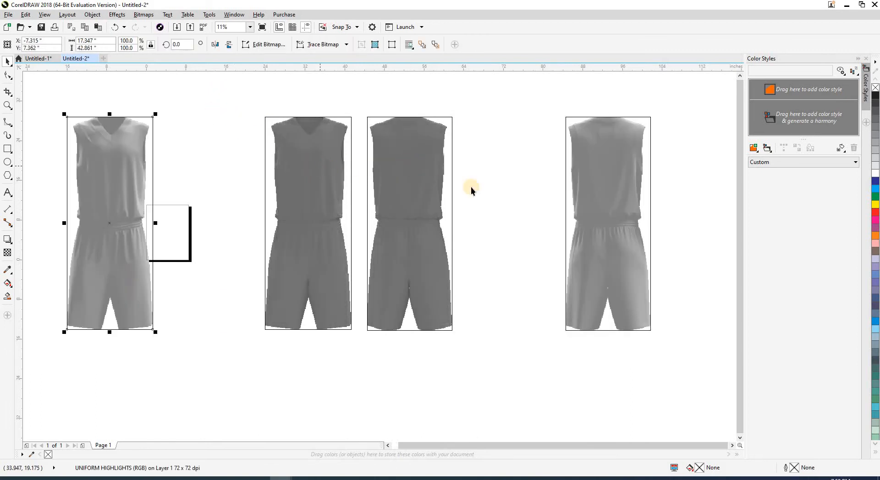
Step: Nudge the back silhouette bitmap 40 inches right and the front silhouette bitmap 40 inches left, off the shadows
{"action": "left_click", "coordinate": [426, 182]}
{"action": "key", "text": "Right"}
{"action": "left_click", "coordinate": [315, 186]}
{"action": "key", "text": "Left"}
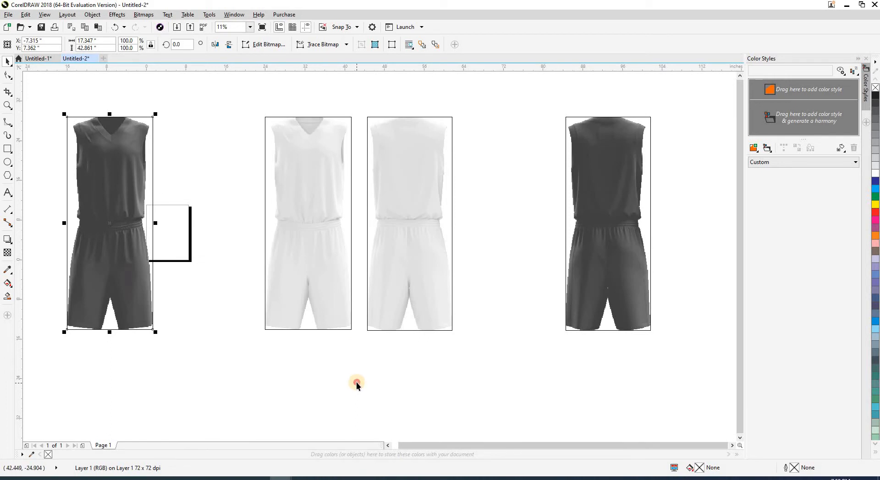
Step: Restore the normal display and nudge both highlights bitmaps 40 inches back over their shadows bitmaps
{"action": "left_click", "coordinate": [355, 381]}
{"action": "scroll", "coordinate": [375, 249], "scroll_direction": "down", "scroll_amount": 3}
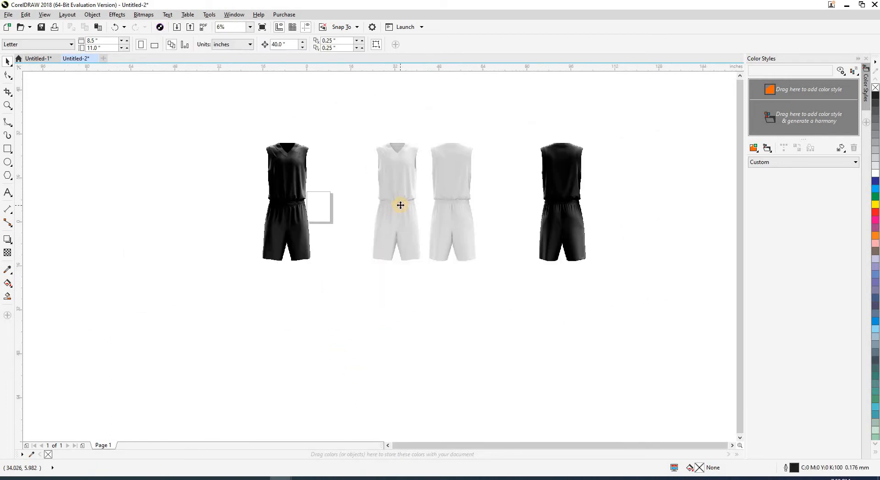
{"action": "left_click", "coordinate": [395, 208]}
{"action": "left_click", "coordinate": [551, 201]}
{"action": "key", "text": "Left"}
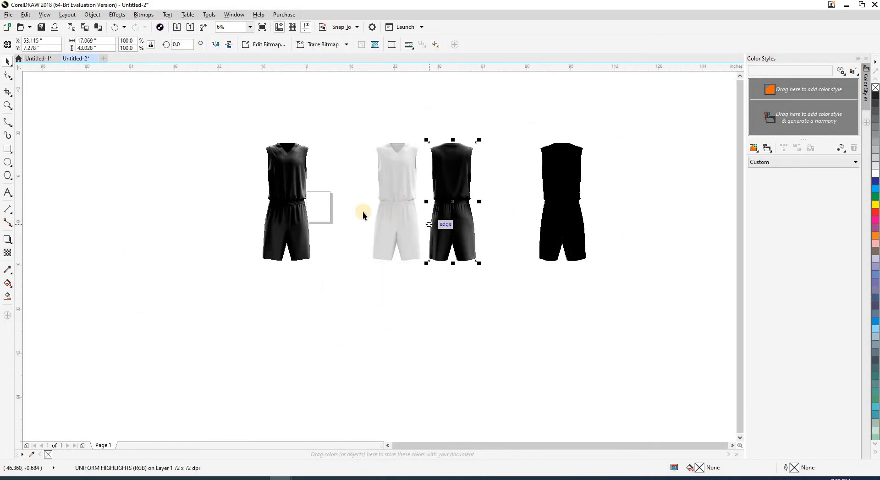
{"action": "left_click", "coordinate": [296, 197]}
{"action": "key", "text": "Right"}
Step: Outline-trace the front black silhouette bitmap as Clipart, reducing the bitmap and accepting the default PowerTRACE settings
{"action": "left_click", "coordinate": [303, 239]}
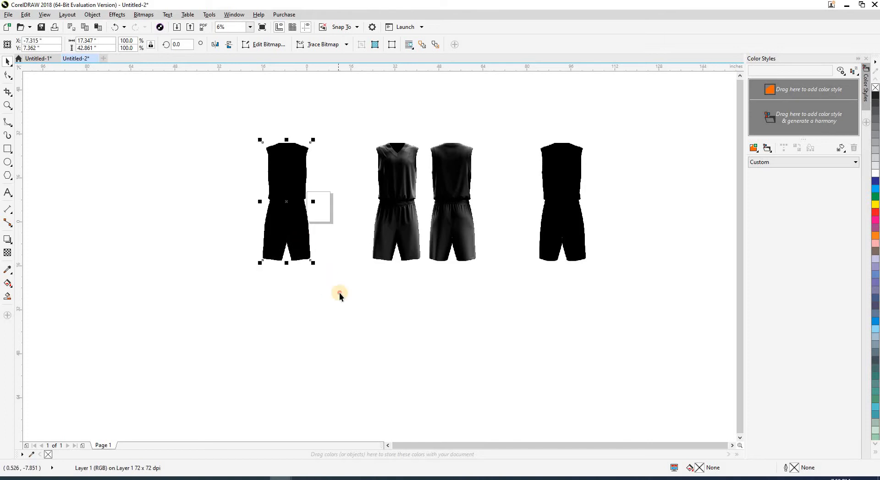
{"action": "left_click", "coordinate": [280, 134]}
{"action": "left_click_drag", "start_coordinate": [280, 135], "coordinate": [330, 235]}
{"action": "left_click", "coordinate": [288, 169]}
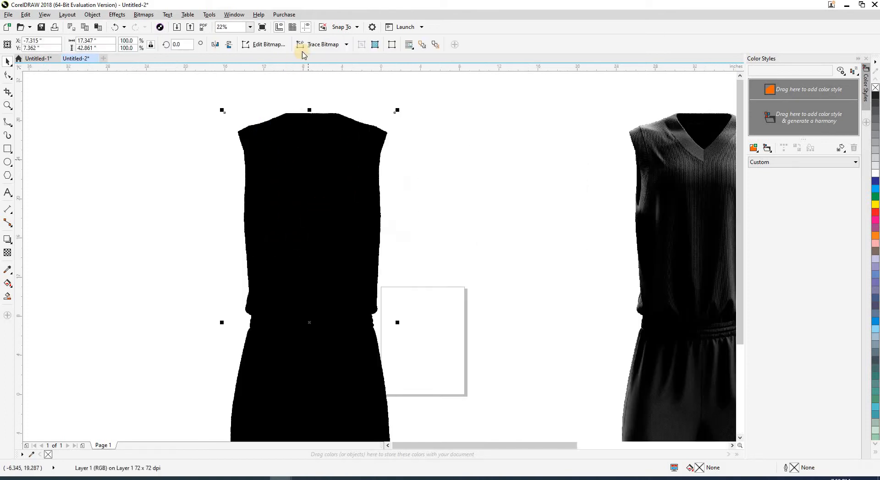
{"action": "left_click", "coordinate": [302, 44]}
{"action": "mouse_move", "coordinate": [330, 77]}
{"action": "left_click", "coordinate": [398, 107]}
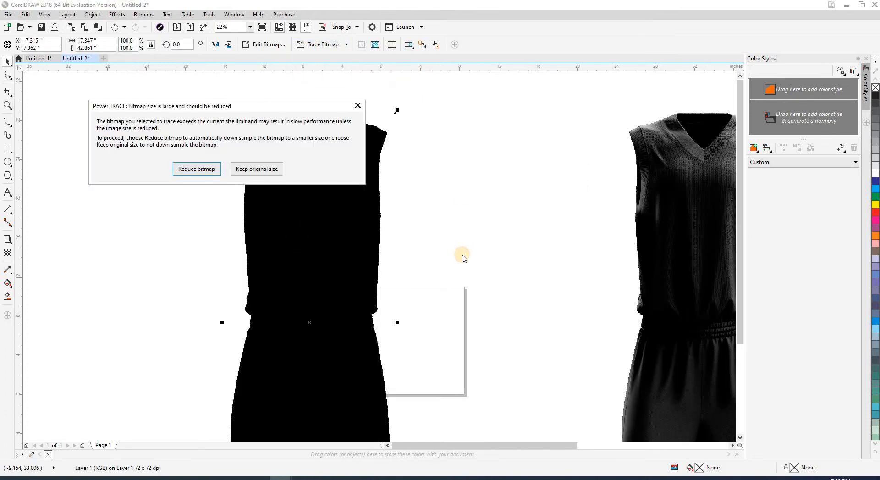
{"action": "left_click", "coordinate": [212, 172]}
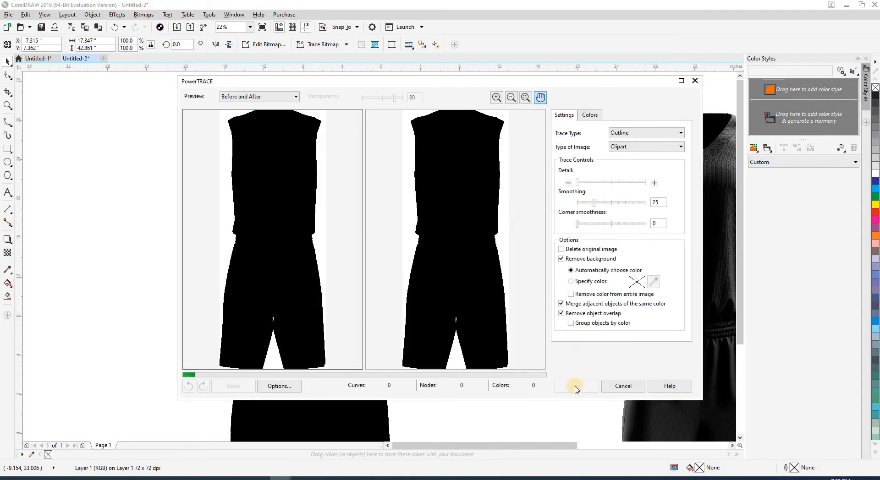
{"action": "left_click", "coordinate": [575, 388]}
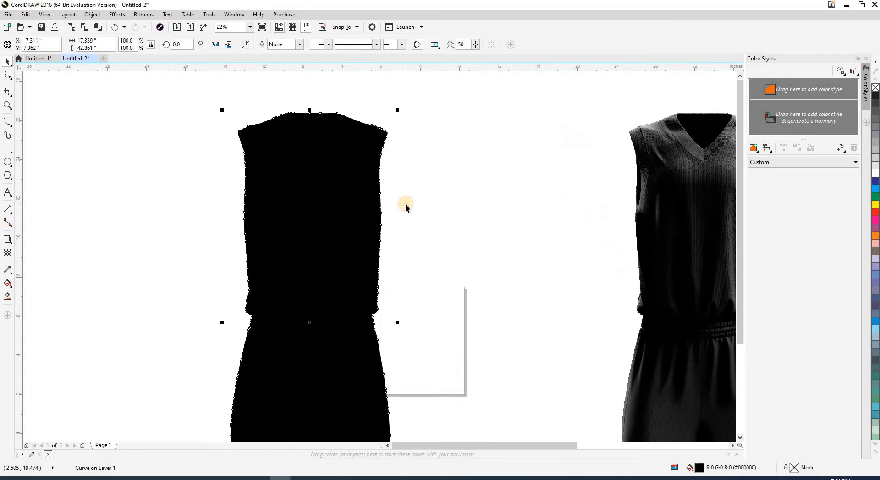
Step: Nudge the traced front silhouette curve 40 inches left and delete the original silhouette bitmap beneath it
{"action": "scroll", "coordinate": [405, 203], "scroll_direction": "down", "scroll_amount": 2}
{"action": "key", "text": "Left"}
{"action": "left_click", "coordinate": [361, 225]}
{"action": "key", "text": "Delete"}
{"action": "scroll", "coordinate": [359, 221], "scroll_direction": "down", "scroll_amount": 2}
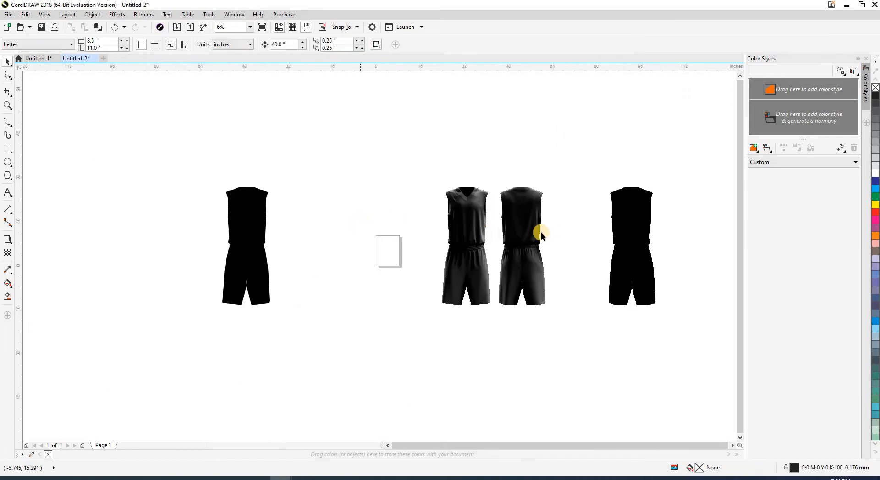
Step: Outline-trace the back black silhouette bitmap as Clipart, reducing the bitmap and accepting the default PowerTRACE settings
{"action": "left_click", "coordinate": [606, 229]}
{"action": "left_click", "coordinate": [321, 45]}
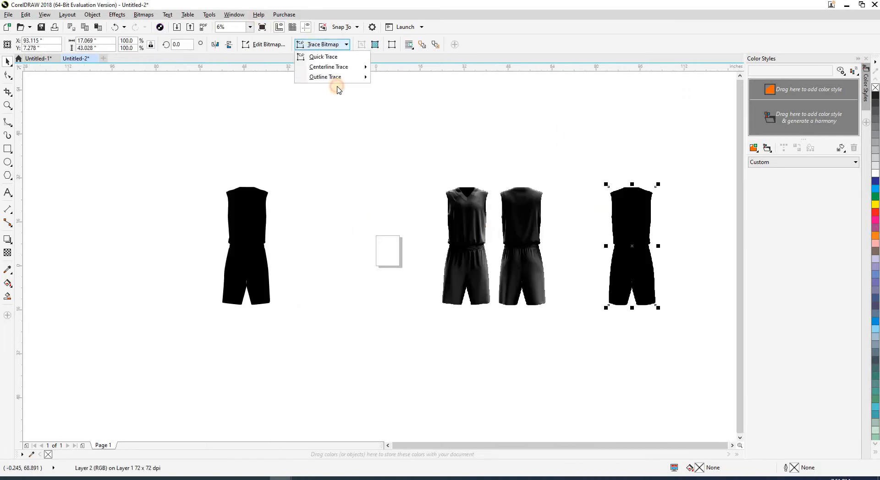
{"action": "mouse_move", "coordinate": [330, 77]}
{"action": "left_click", "coordinate": [420, 110]}
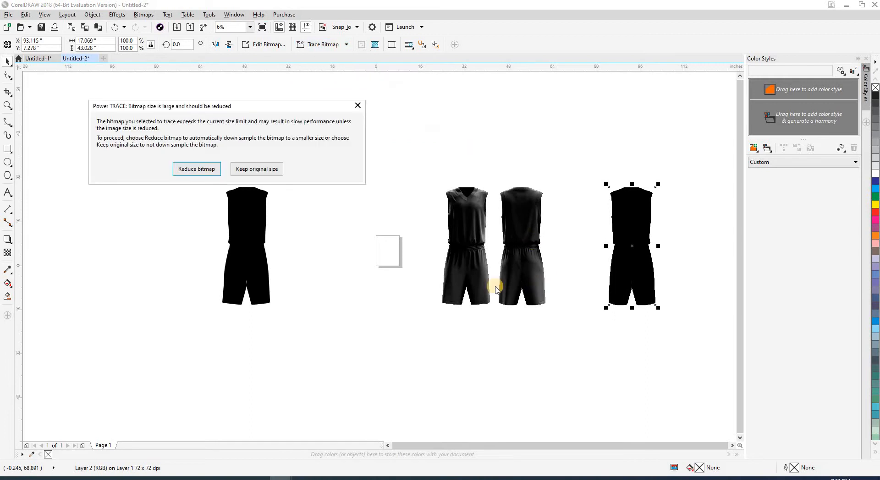
{"action": "left_click", "coordinate": [193, 172]}
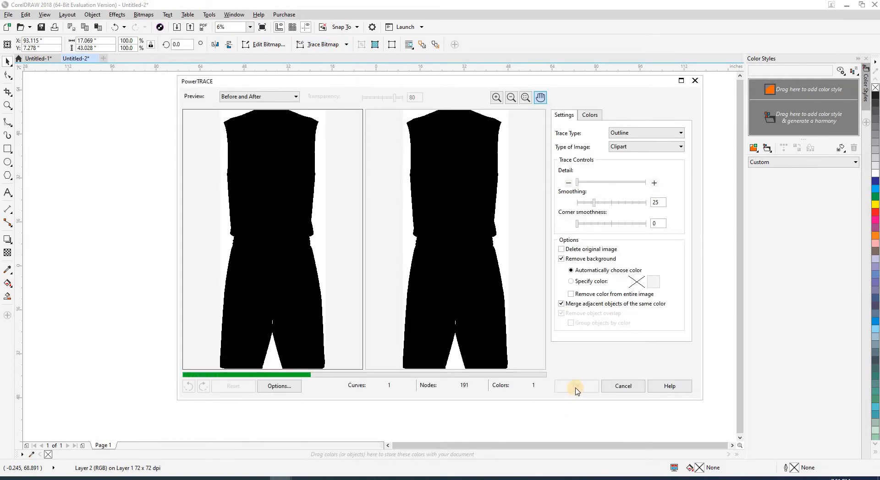
{"action": "left_click", "coordinate": [575, 386]}
Step: Nudge the traced back silhouette curve 40 inches right and delete the original back silhouette bitmap
{"action": "key", "text": "Right"}
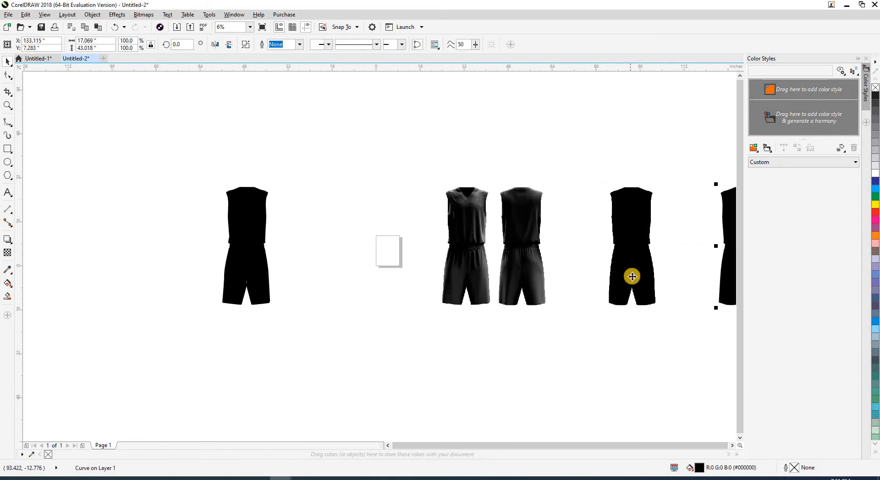
{"action": "left_click", "coordinate": [630, 277]}
{"action": "key", "text": "Delete"}
Step: Nudge the back highlights bitmap 40 inches right and set the back shadows bitmap's transparency merge mode to Subtract
{"action": "left_click_drag", "start_coordinate": [514, 331], "coordinate": [393, 332]}
{"action": "left_click", "coordinate": [408, 261]}
{"action": "key", "text": "Right"}
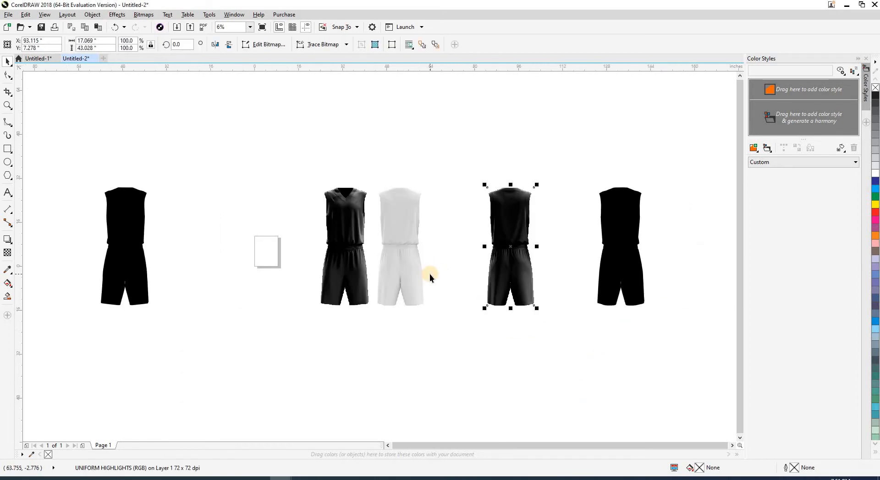
{"action": "left_click", "coordinate": [386, 250]}
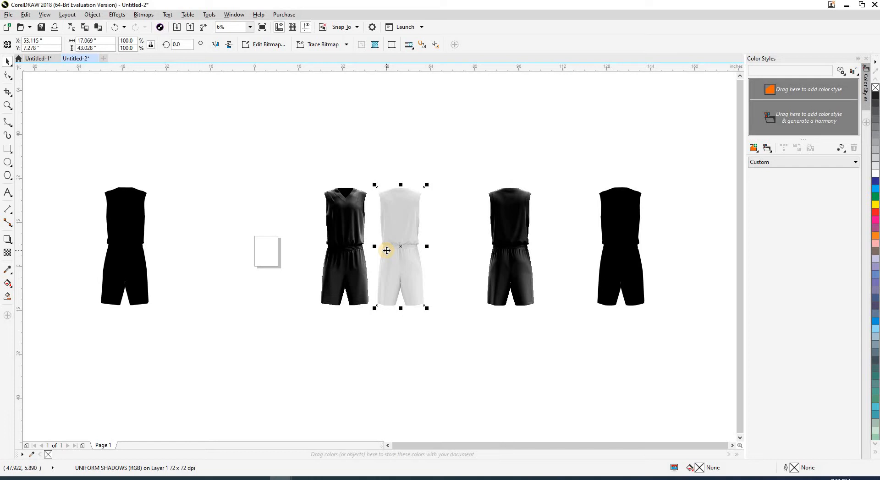
{"action": "key", "text": "t"}
{"action": "left_click", "coordinate": [117, 48]}
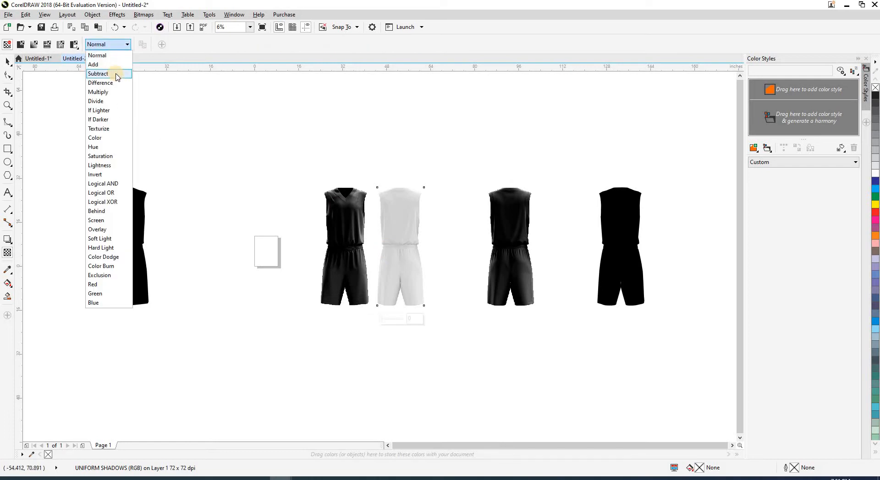
{"action": "left_click", "coordinate": [116, 74]}
{"action": "left_click", "coordinate": [6, 62]}
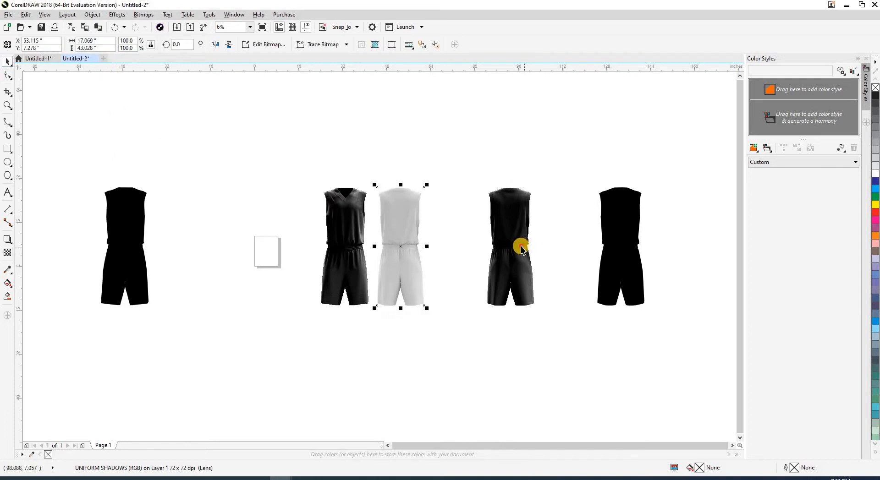
Step: Set the back highlights bitmap's transparency merge mode to Screen and move it 40 inches left over the back shadows
{"action": "left_click", "coordinate": [519, 247]}
{"action": "left_click", "coordinate": [7, 253]}
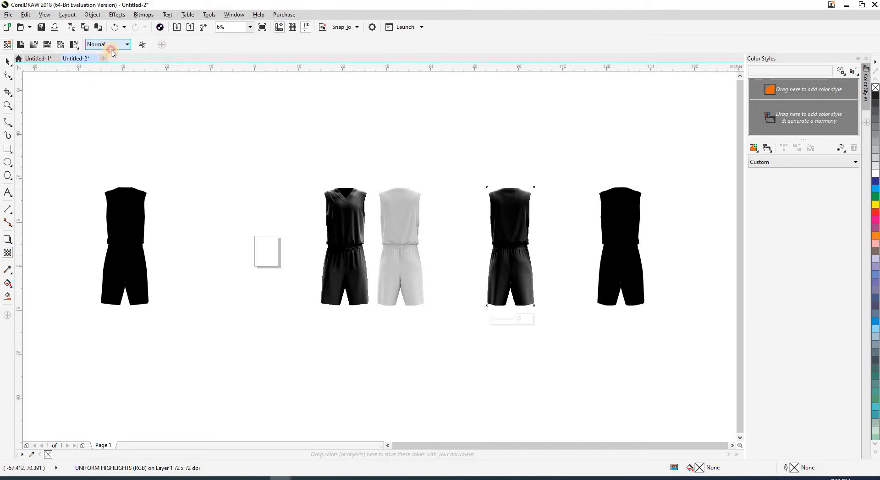
{"action": "left_click", "coordinate": [110, 44]}
{"action": "left_click", "coordinate": [107, 220]}
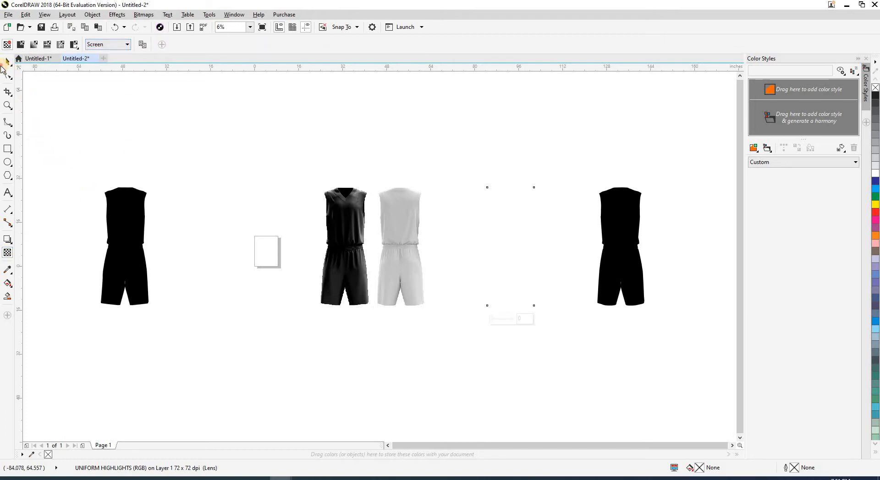
{"action": "left_click", "coordinate": [7, 63]}
{"action": "left_click", "coordinate": [411, 210]}
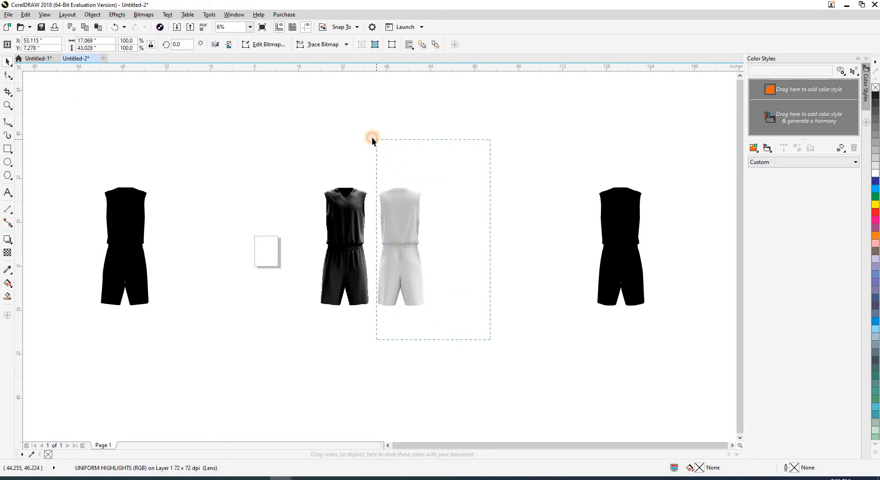
{"action": "left_click_drag", "start_coordinate": [370, 138], "coordinate": [371, 138]}
Step: Nudge the front highlights bitmap 40 inches left and set the front shadows bitmap's transparency merge mode to Subtract
{"action": "left_click", "coordinate": [334, 242]}
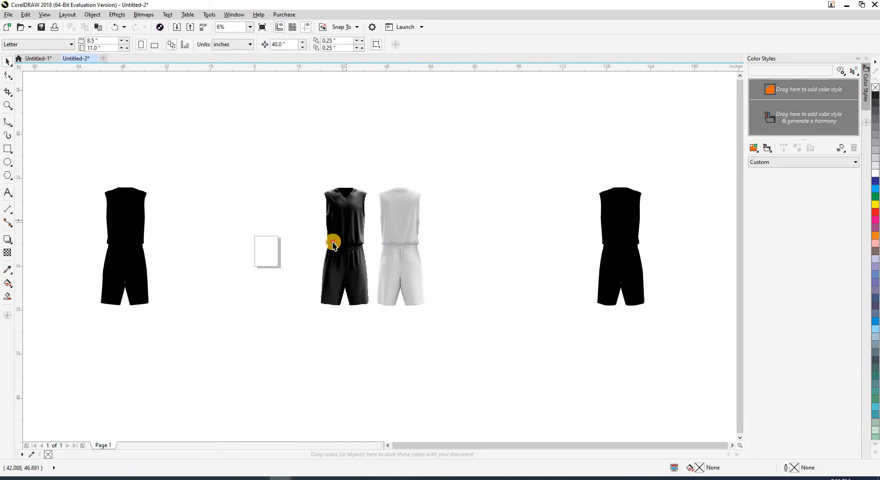
{"action": "left_click_drag", "start_coordinate": [334, 242], "coordinate": [224, 242]}
{"action": "left_click", "coordinate": [338, 240]}
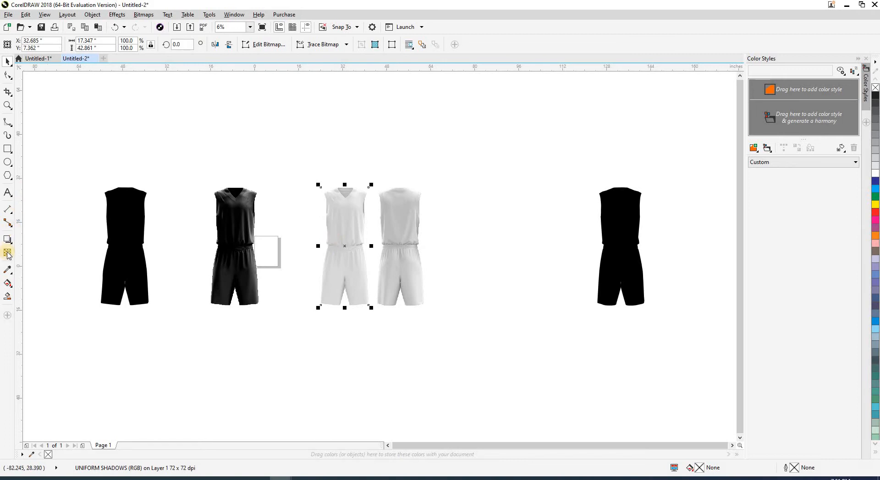
{"action": "left_click", "coordinate": [8, 253]}
{"action": "left_click", "coordinate": [101, 46]}
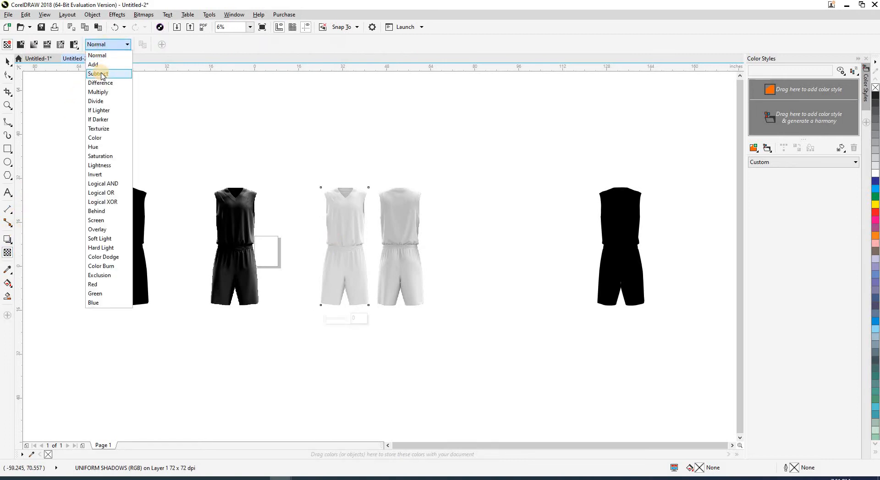
{"action": "left_click", "coordinate": [292, 179]}
Step: Set the front highlights bitmap's transparency merge mode to Screen
{"action": "left_click", "coordinate": [243, 232]}
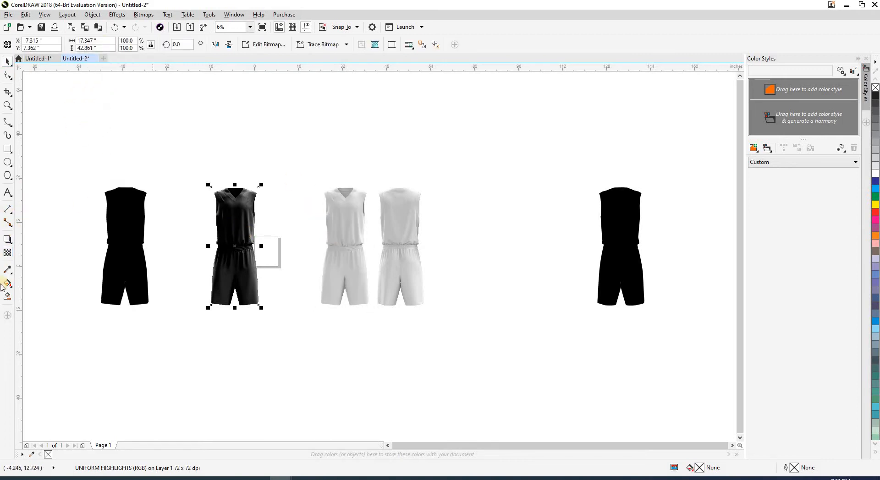
{"action": "left_click", "coordinate": [8, 252]}
{"action": "left_click", "coordinate": [124, 44]}
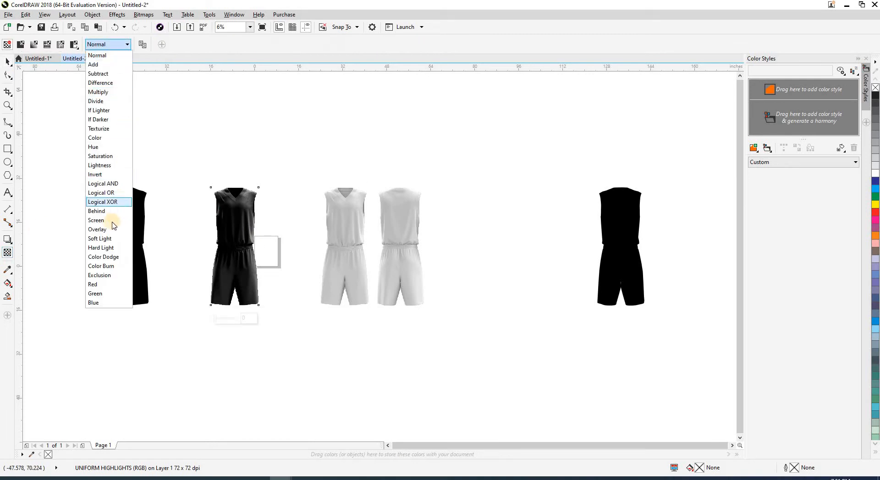
{"action": "left_click", "coordinate": [110, 221]}
{"action": "left_click", "coordinate": [7, 62]}
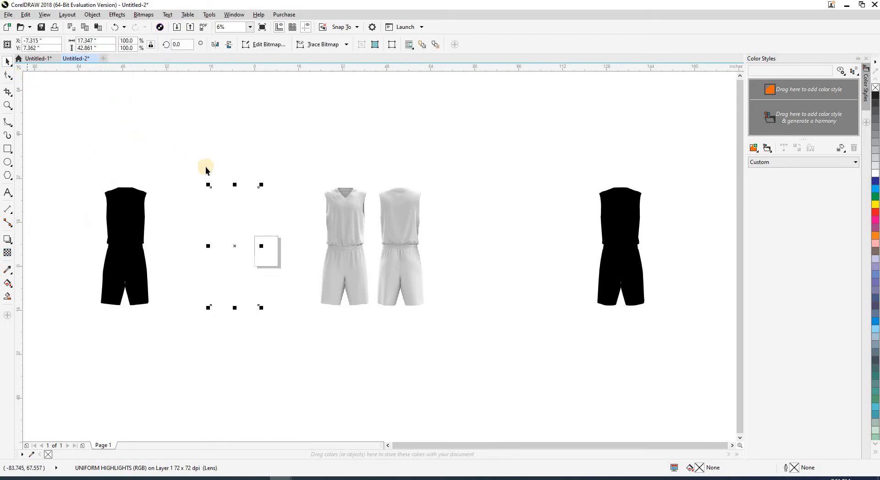
Step: Move the front highlights 40 inches right over the front shadows and group the two bitmaps
{"action": "left_click_drag", "start_coordinate": [235, 161], "coordinate": [377, 340]}
{"action": "key", "text": "ctrl+g"}
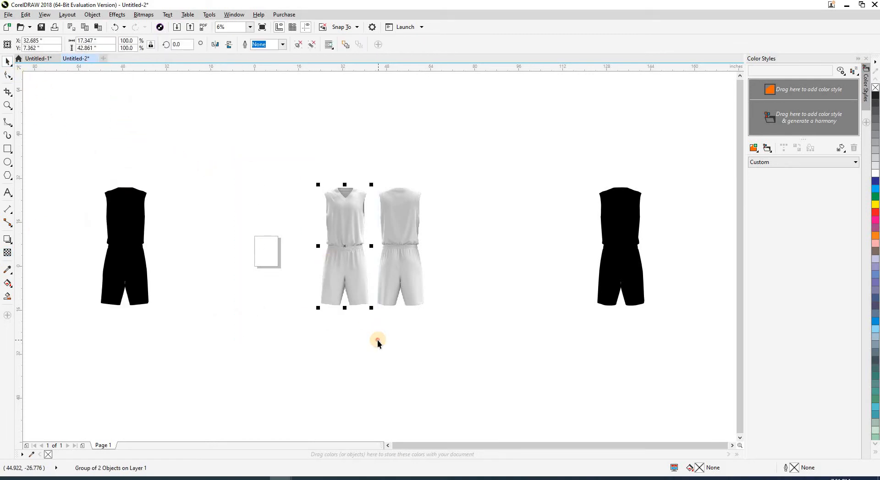
{"action": "left_click", "coordinate": [378, 339]}
Step: Nudge the traced front silhouette to 40 inches left of the front shading and the back silhouette to 40 inches right of the back shading
{"action": "left_click", "coordinate": [135, 235]}
{"action": "key", "text": "Right"}
{"action": "key", "text": "Right"}
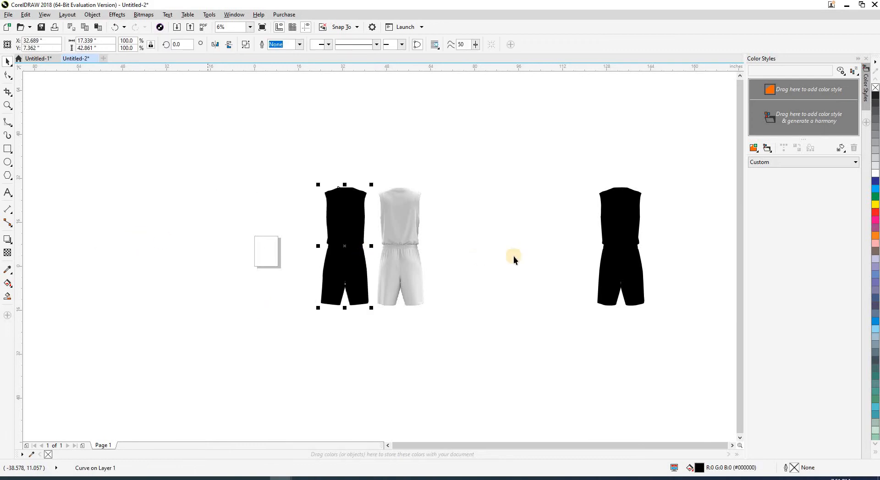
{"action": "key", "text": "Left"}
{"action": "left_click", "coordinate": [607, 250]}
{"action": "key", "text": "Left"}
{"action": "key", "text": "Left"}
{"action": "key", "text": "Left"}
{"action": "key", "text": "Right"}
{"action": "key", "text": "Right"}
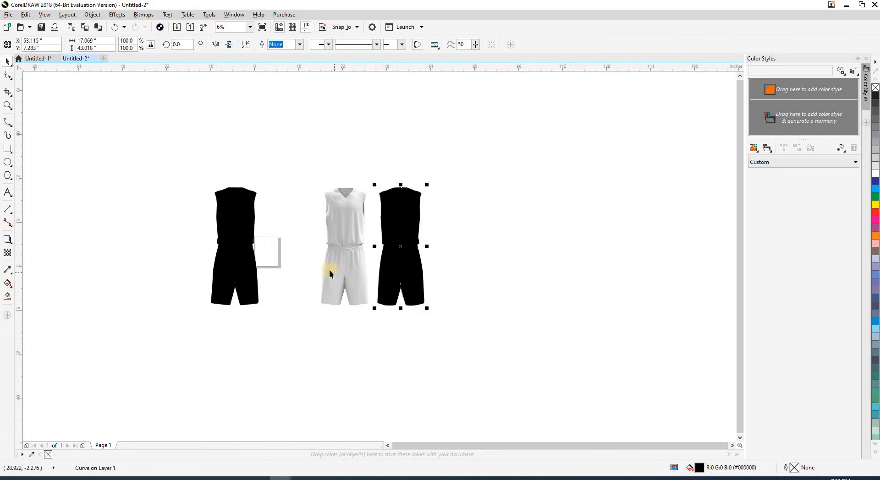
Step: Give both traced silhouettes a blue outline and remove their black fill
{"action": "left_click", "coordinate": [236, 229]}
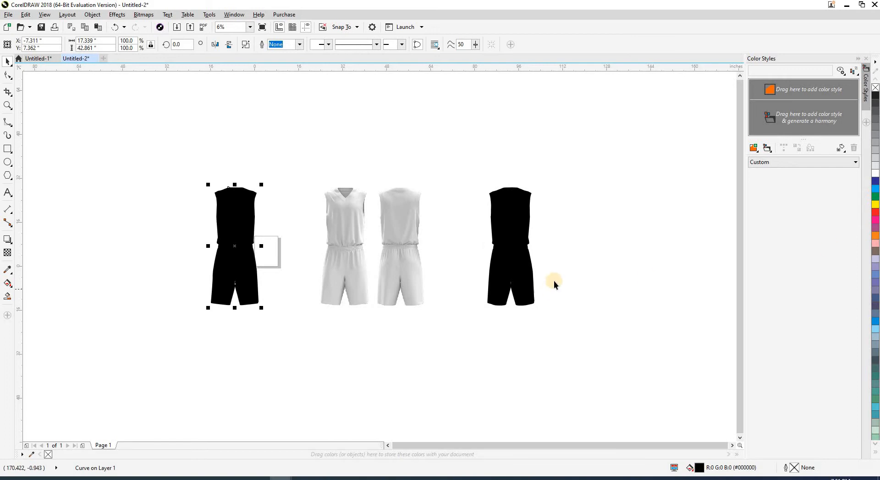
{"action": "left_click", "coordinate": [513, 256], "text": "shift"}
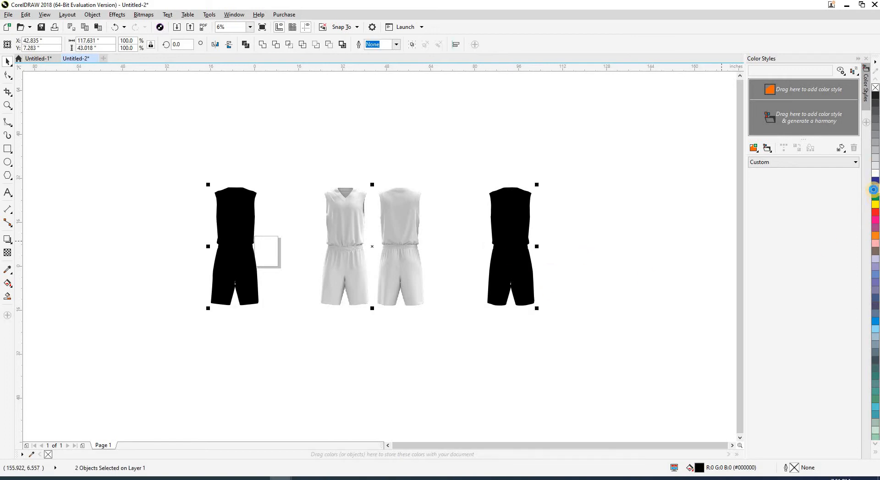
{"action": "right_click", "coordinate": [873, 190]}
{"action": "left_click", "coordinate": [875, 87]}
{"action": "left_click", "coordinate": [529, 334]}
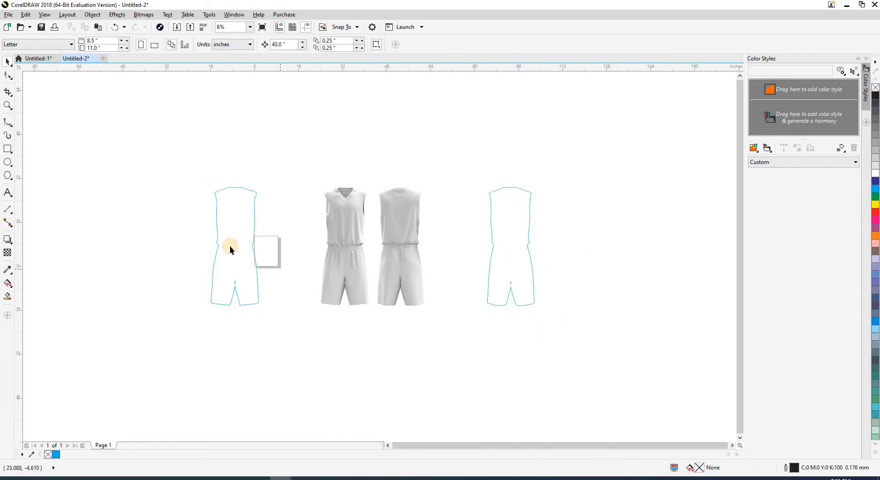
Step: Nudge the front silhouette outline 40 inches right onto the front uniform shading
{"action": "left_click", "coordinate": [229, 247]}
{"action": "key", "text": "Right"}
{"action": "left_click", "coordinate": [313, 352]}
Step: Start a B-spline curve just above the front jersey's left shoulder and follow the upper armhole trim seam downward
{"action": "key", "text": "F2"}
{"action": "left_click_drag", "start_coordinate": [317, 174], "coordinate": [362, 236]}
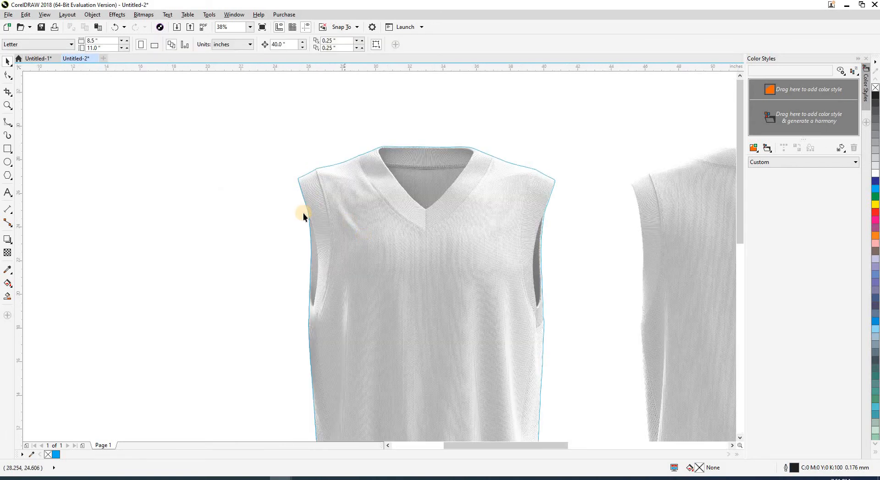
{"action": "left_click", "coordinate": [344, 177]}
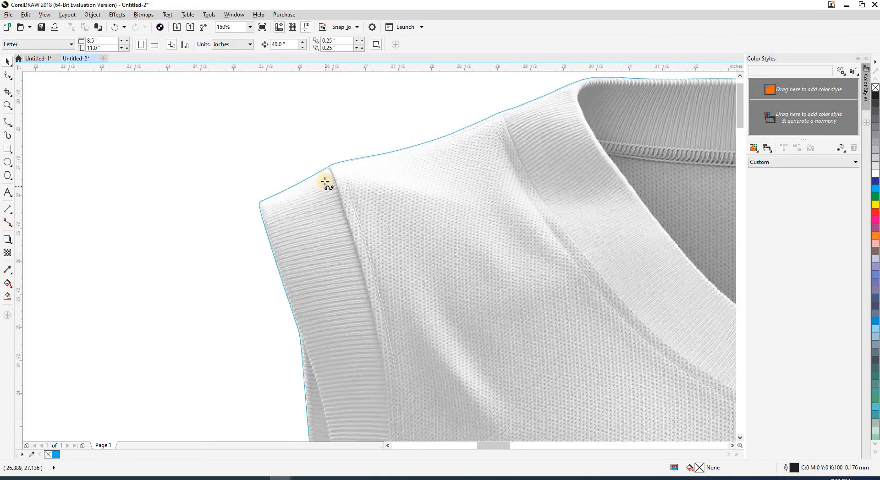
{"action": "key", "text": "F5"}
{"action": "scroll", "coordinate": [326, 183], "scroll_direction": "up", "scroll_amount": 2}
{"action": "left_click", "coordinate": [334, 133]}
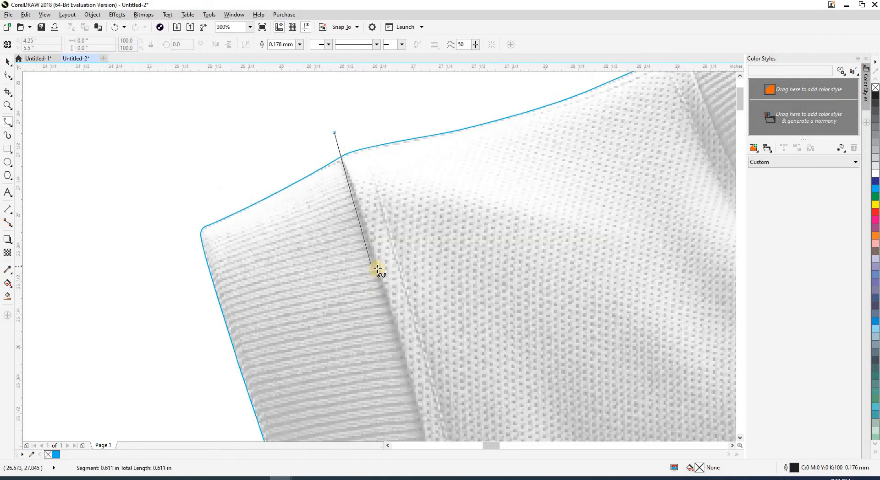
{"action": "left_click", "coordinate": [400, 338]}
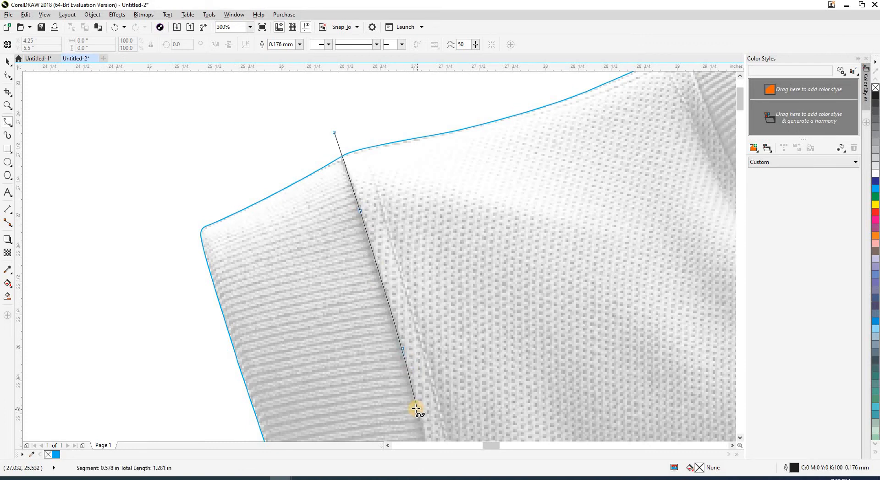
{"action": "left_click_drag", "start_coordinate": [409, 391], "coordinate": [368, 179]}
{"action": "left_click", "coordinate": [387, 272]}
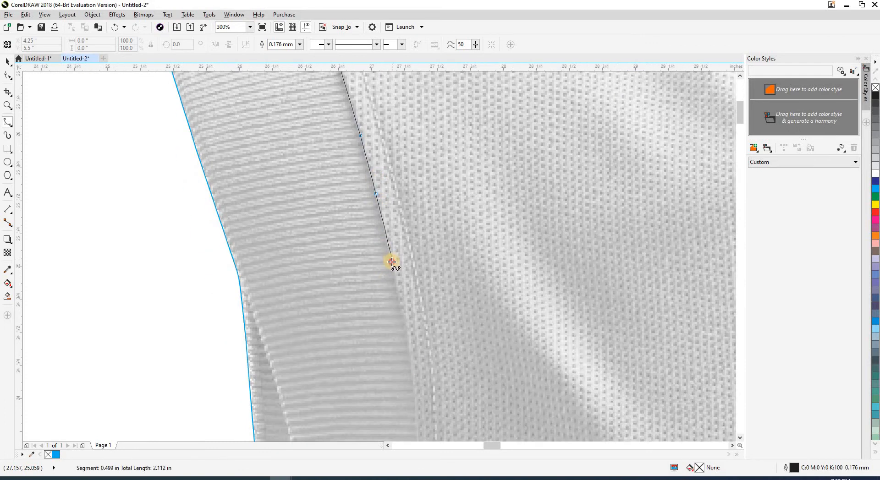
{"action": "left_click", "coordinate": [392, 261]}
{"action": "left_click", "coordinate": [406, 354]}
{"action": "left_click_drag", "start_coordinate": [406, 355], "coordinate": [386, 156]}
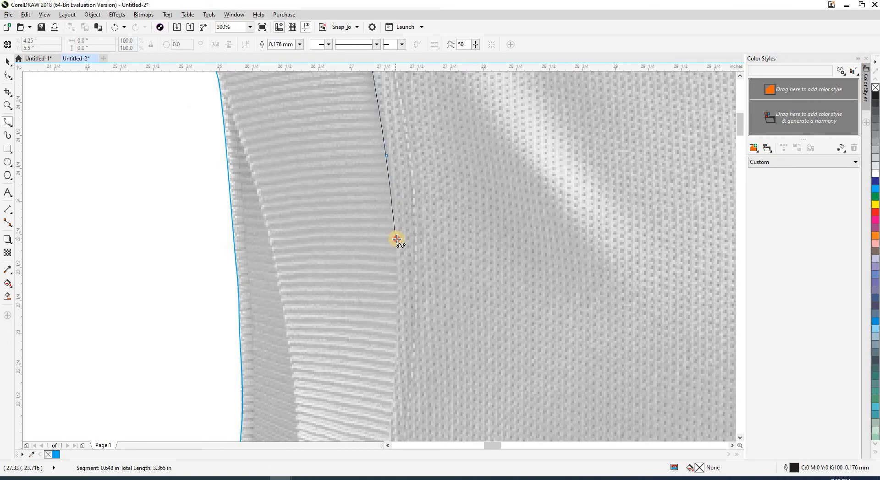
Step: Continue the B-spline curve down the lower armhole trim seam to the underarm and turn it toward the jersey's side edge
{"action": "left_click", "coordinate": [396, 238]}
{"action": "left_click", "coordinate": [396, 339]}
{"action": "left_click_drag", "start_coordinate": [397, 342], "coordinate": [397, 121]}
{"action": "left_click", "coordinate": [394, 205]}
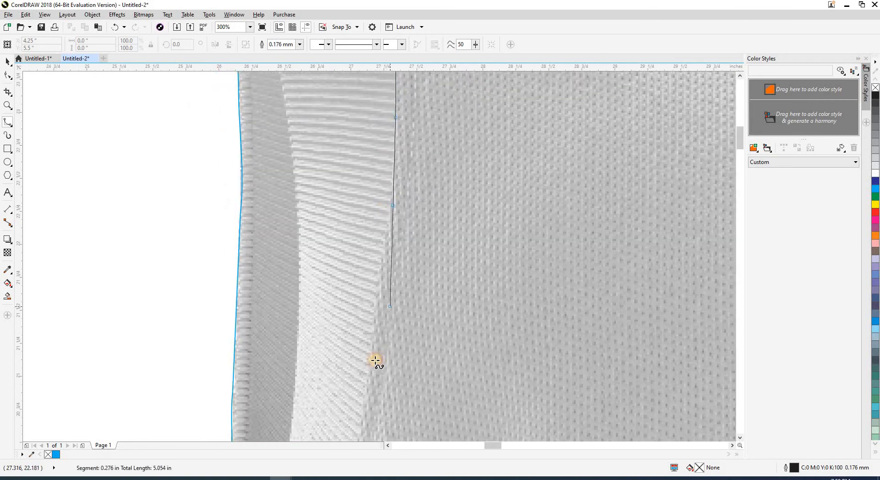
{"action": "left_click", "coordinate": [370, 343]}
{"action": "left_click_drag", "start_coordinate": [369, 344], "coordinate": [409, 118]}
{"action": "left_click", "coordinate": [398, 215]}
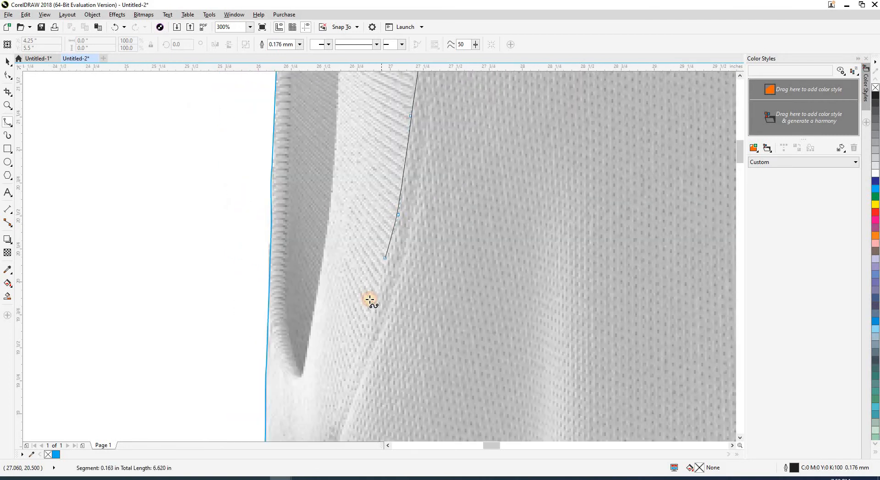
{"action": "left_click", "coordinate": [371, 302]}
{"action": "left_click_drag", "start_coordinate": [373, 309], "coordinate": [421, 175]}
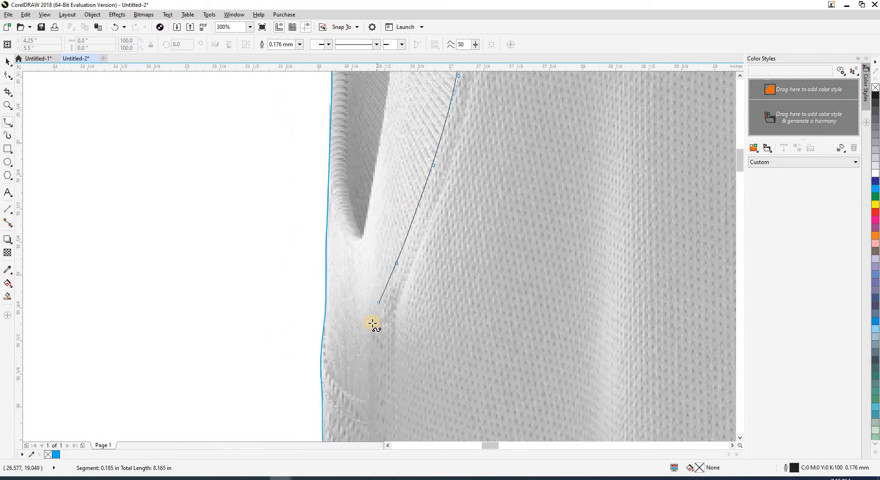
{"action": "left_click", "coordinate": [365, 366]}
{"action": "left_click_drag", "start_coordinate": [365, 377], "coordinate": [390, 276]}
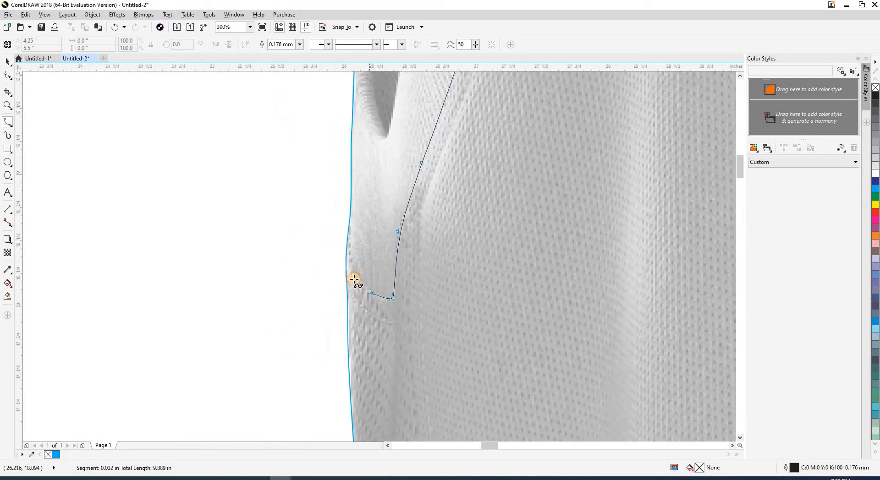
Step: Bring the armhole curve out past the jersey's left side edge, loop it up around the shoulder and close it at its start point
{"action": "left_click", "coordinate": [351, 258]}
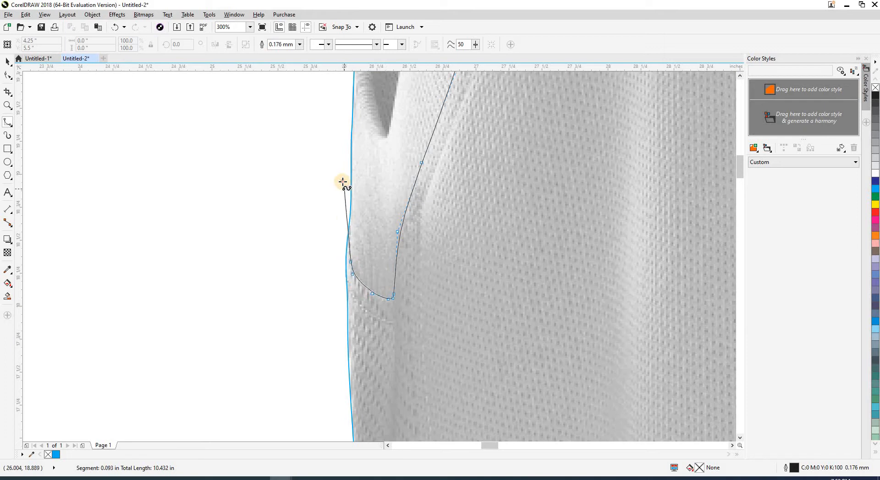
{"action": "left_click", "coordinate": [343, 182]}
{"action": "left_click", "coordinate": [329, 157]}
{"action": "left_click_drag", "start_coordinate": [324, 146], "coordinate": [308, 412]}
{"action": "scroll", "coordinate": [294, 379], "scroll_direction": "down", "scroll_amount": 2}
{"action": "left_click", "coordinate": [249, 306]}
{"action": "left_click", "coordinate": [238, 201]}
{"action": "left_click", "coordinate": [237, 128]}
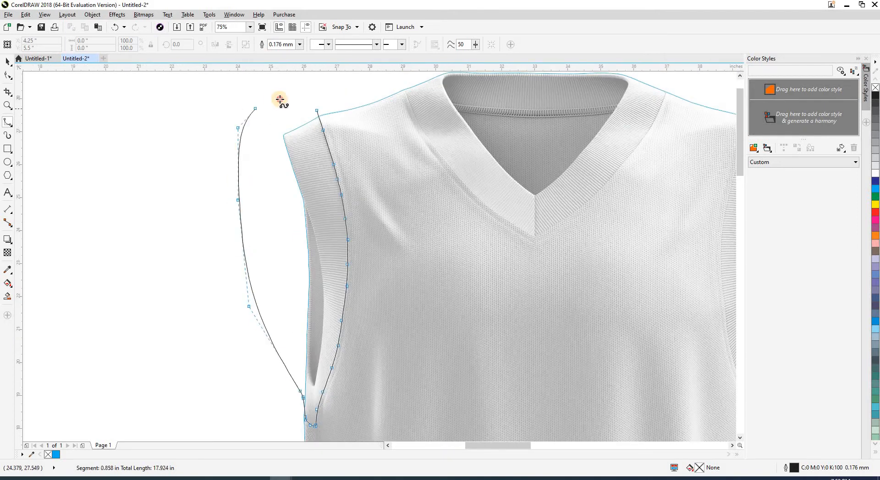
{"action": "left_click", "coordinate": [272, 99]}
{"action": "left_click", "coordinate": [302, 98]}
{"action": "left_click", "coordinate": [317, 110]}
Step: Intersect the closed left armhole curve with the front silhouette outline and delete the drawn loop
{"action": "key", "text": "space"}
{"action": "left_click", "coordinate": [344, 125], "text": "shift"}
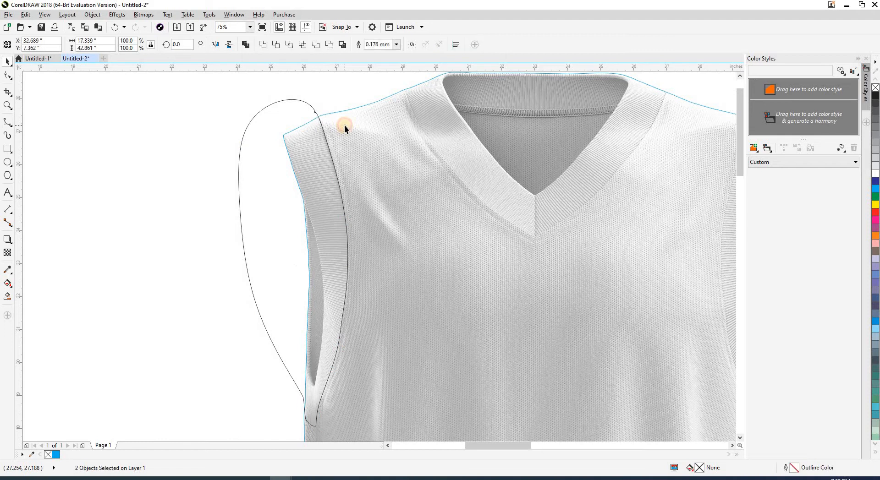
{"action": "key", "text": "ctrl+shift+i"}
{"action": "left_click_drag", "start_coordinate": [255, 179], "coordinate": [262, 183]}
{"action": "key", "text": "Delete"}
Step: Start a B-spline curve just above the front jersey's right shoulder and follow the upper armhole trim seam downward
{"action": "scroll", "coordinate": [345, 249], "scroll_direction": "down", "scroll_amount": 2}
{"action": "scroll", "coordinate": [351, 202], "scroll_direction": "up", "scroll_amount": 5}
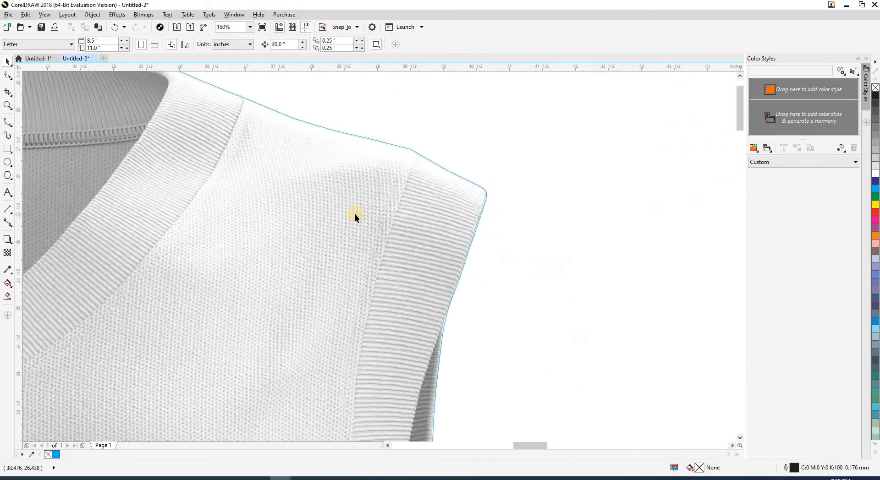
{"action": "key", "text": "space"}
{"action": "left_click", "coordinate": [436, 100]}
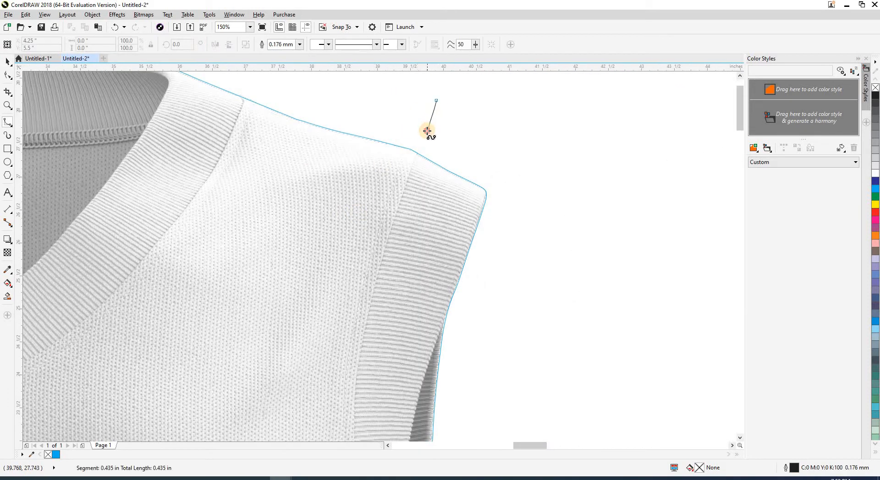
{"action": "left_click", "coordinate": [427, 130]}
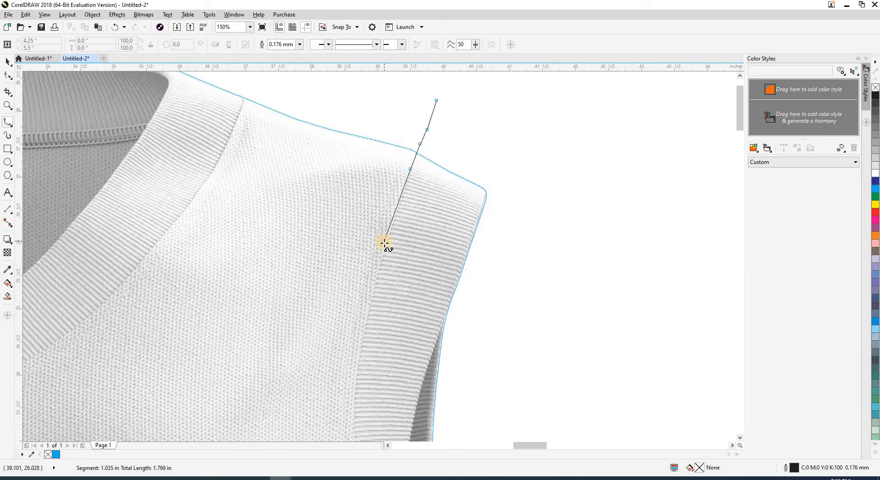
{"action": "left_click", "coordinate": [358, 370]}
{"action": "left_click_drag", "start_coordinate": [358, 370], "coordinate": [403, 145]}
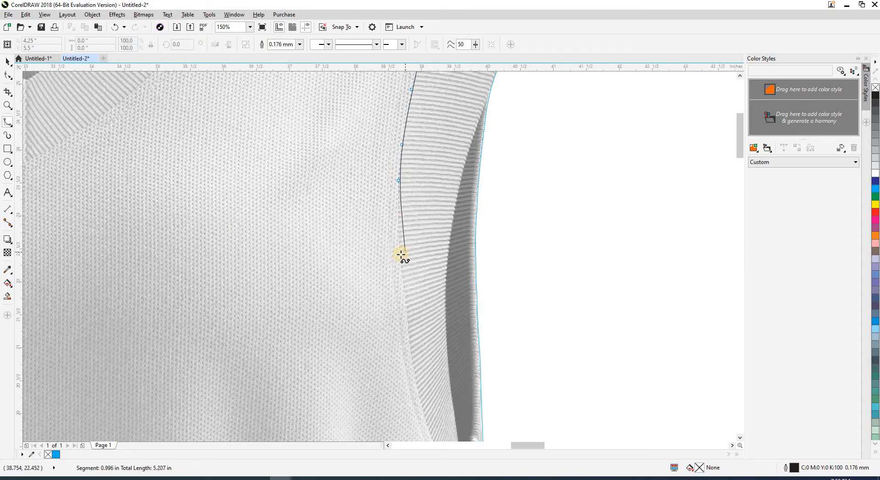
Step: Continue the B-spline curve down the lower right armhole trim seam to the underarm and turn it toward the side edge
{"action": "left_click", "coordinate": [408, 338]}
{"action": "left_click_drag", "start_coordinate": [409, 339], "coordinate": [364, 146]}
{"action": "left_click", "coordinate": [380, 230]}
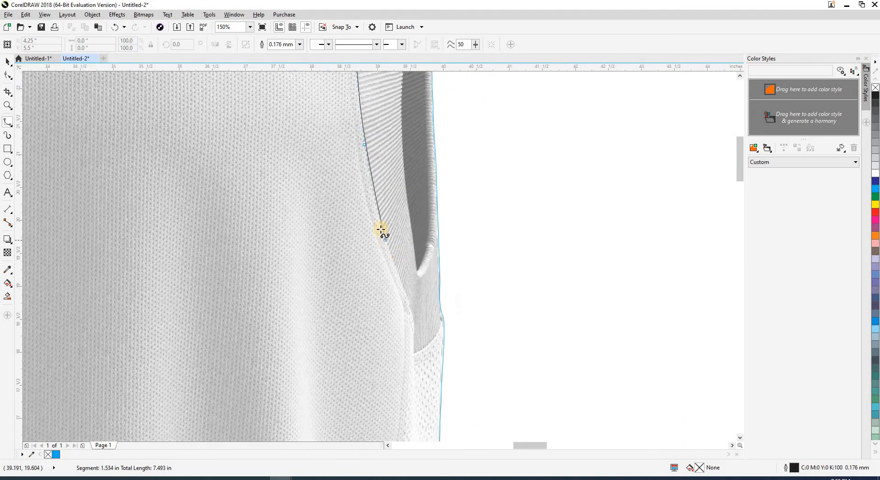
{"action": "left_click", "coordinate": [401, 281]}
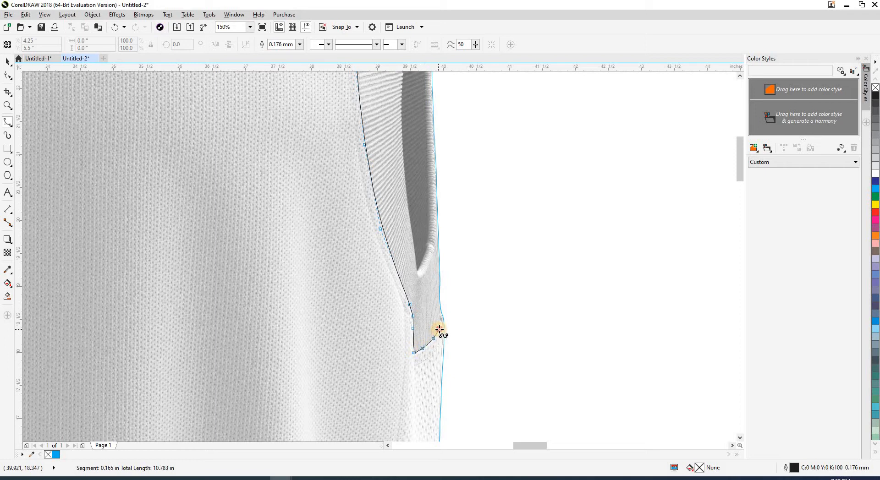
Step: Loop the right armhole curve through the empty space between the two uniforms and close it at its start point above the shoulder
{"action": "scroll", "coordinate": [452, 291], "scroll_direction": "down", "scroll_amount": 3}
{"action": "left_click", "coordinate": [502, 263]}
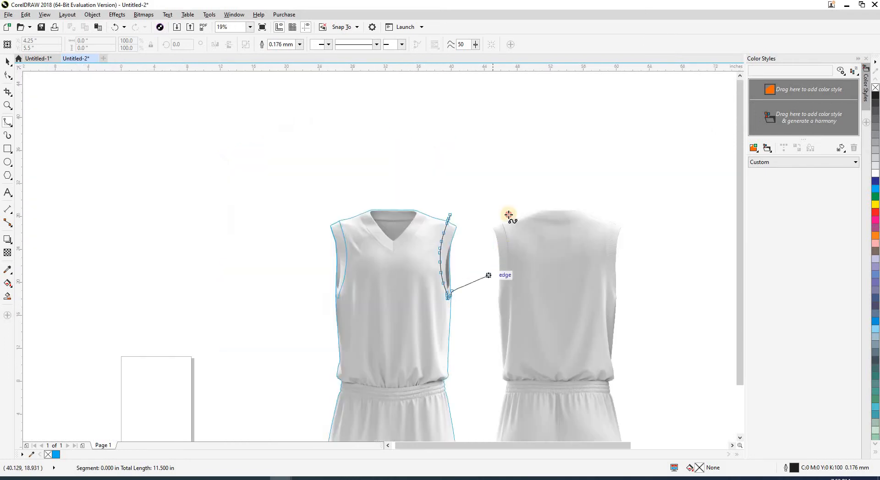
{"action": "left_click", "coordinate": [504, 190]}
{"action": "left_click", "coordinate": [486, 172]}
{"action": "left_click", "coordinate": [461, 193]}
{"action": "left_click", "coordinate": [453, 212]}
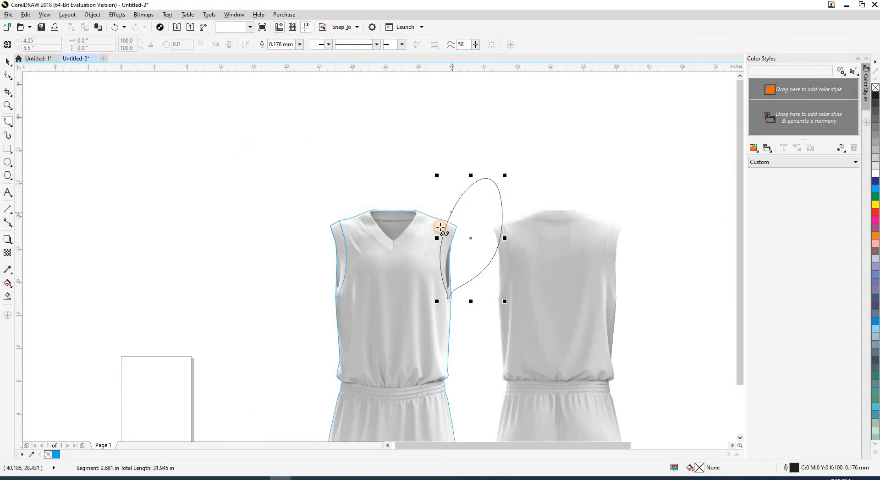
Step: Intersect the closed right armhole curve with the front silhouette outline and delete the drawn loop
{"action": "key", "text": "space"}
{"action": "left_click", "coordinate": [429, 238], "text": "shift"}
{"action": "key", "text": "alt+i"}
{"action": "left_click", "coordinate": [472, 211]}
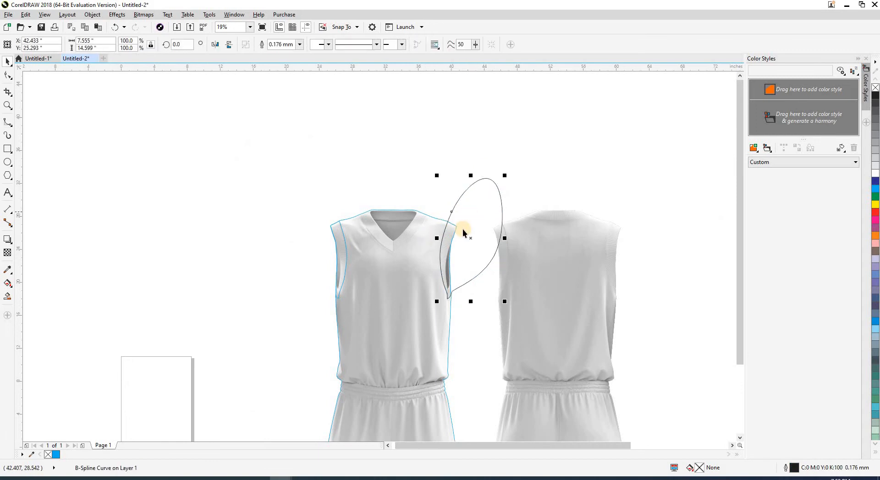
{"action": "key", "text": "Delete"}
Step: Examine the front uniform's waistband, jersey body and armhole trim outlines
{"action": "left_click_drag", "start_coordinate": [454, 258], "coordinate": [463, 136]}
{"action": "scroll", "coordinate": [371, 284], "scroll_direction": "up", "scroll_amount": 2}
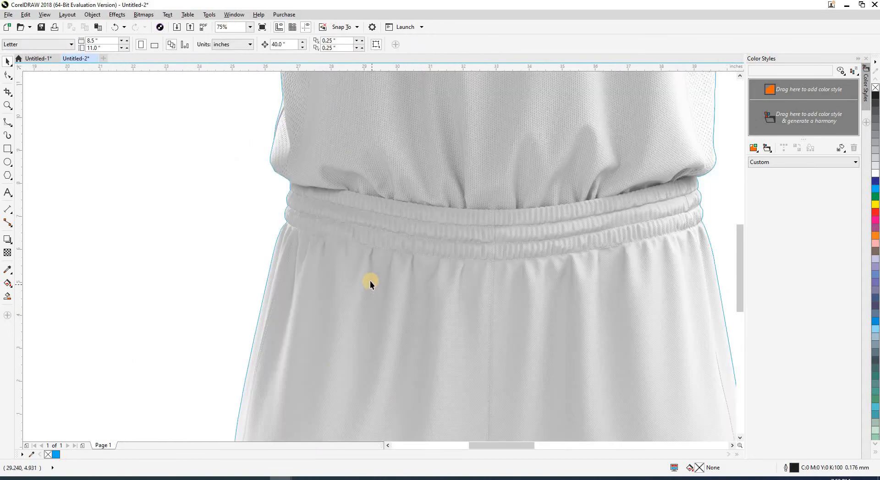
{"action": "left_click_drag", "start_coordinate": [351, 180], "coordinate": [339, 374]}
{"action": "scroll", "coordinate": [339, 373], "scroll_direction": "down", "scroll_amount": 2}
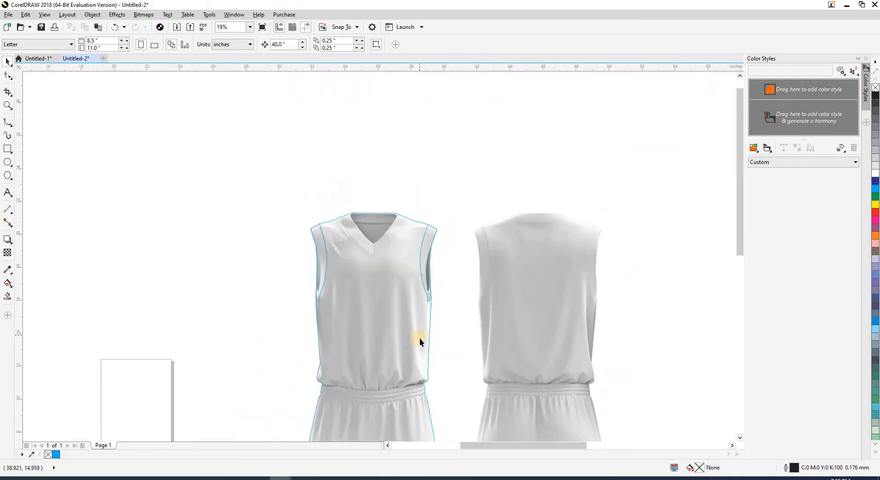
{"action": "scroll", "coordinate": [460, 271], "scroll_direction": "up", "scroll_amount": 3}
{"action": "scroll", "coordinate": [476, 254], "scroll_direction": "down", "scroll_amount": 2}
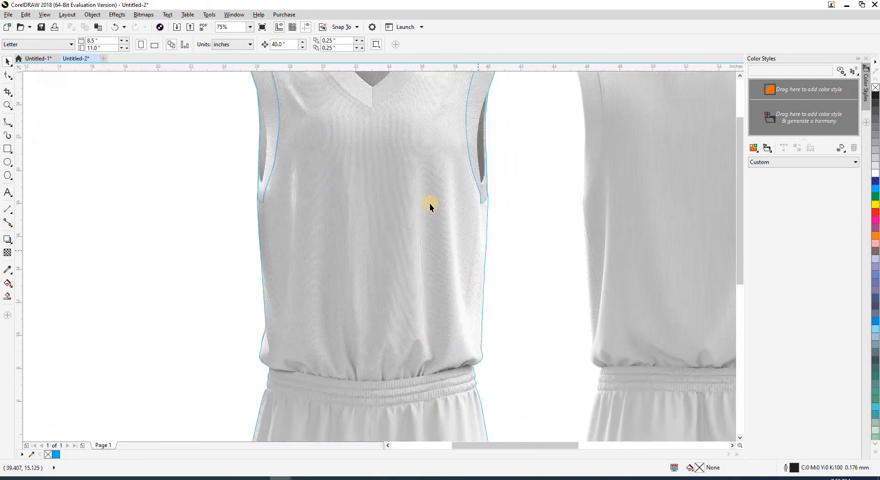
{"action": "left_click_drag", "start_coordinate": [383, 83], "coordinate": [387, 268]}
{"action": "left_click_drag", "start_coordinate": [344, 244], "coordinate": [360, 295]}
Step: Start a B-spline curve above the left end of the front collar and follow the upper outer collar seam downward
{"action": "scroll", "coordinate": [360, 296], "scroll_direction": "up", "scroll_amount": 3}
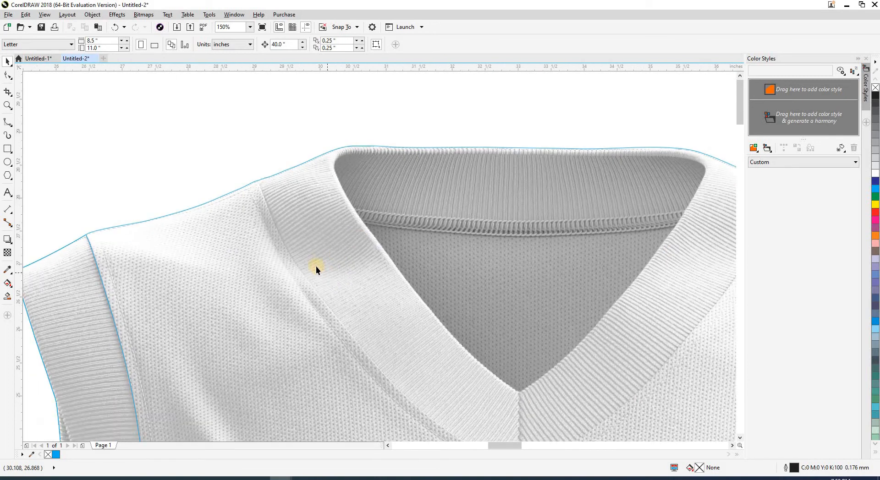
{"action": "left_click", "coordinate": [266, 136]}
{"action": "left_click_drag", "start_coordinate": [259, 172], "coordinate": [258, 165]}
{"action": "scroll", "coordinate": [258, 166], "scroll_direction": "up", "scroll_amount": 1}
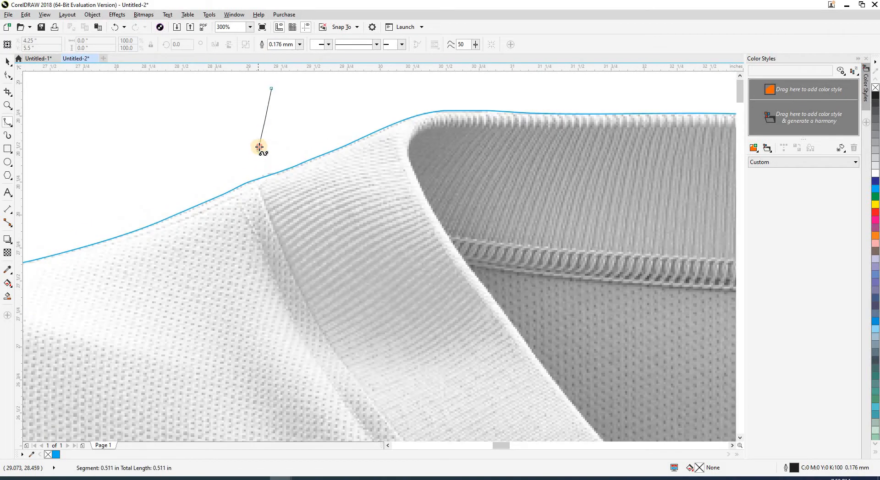
{"action": "left_click", "coordinate": [259, 147]}
{"action": "left_click", "coordinate": [259, 167]}
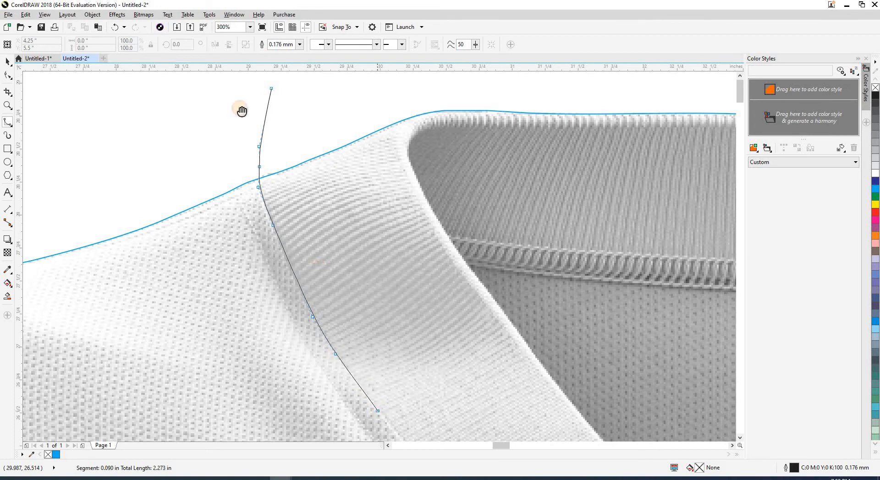
{"action": "left_click_drag", "start_coordinate": [242, 111], "coordinate": [243, 112]}
Step: Continue the curve along the left outer collar seam to a sharp V point and start up the right collar seam
{"action": "left_click", "coordinate": [356, 246]}
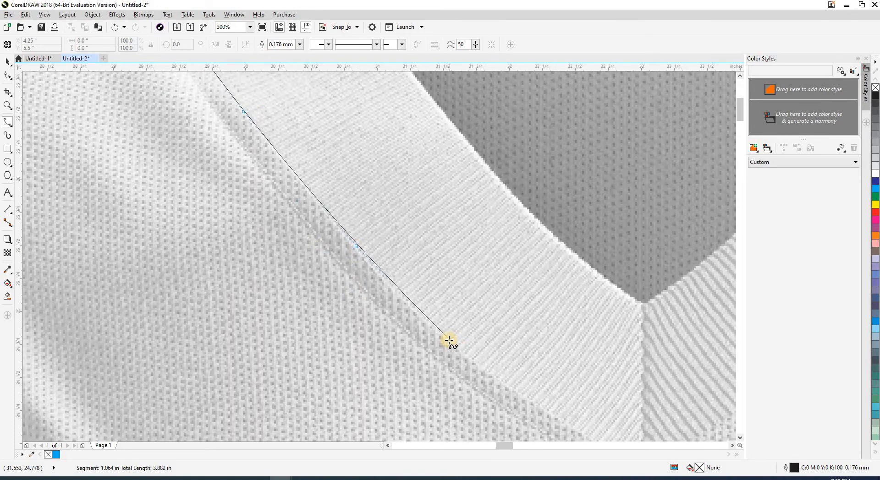
{"action": "left_click", "coordinate": [449, 341]}
{"action": "left_click_drag", "start_coordinate": [449, 341], "coordinate": [198, 146]}
{"action": "left_click", "coordinate": [285, 212]}
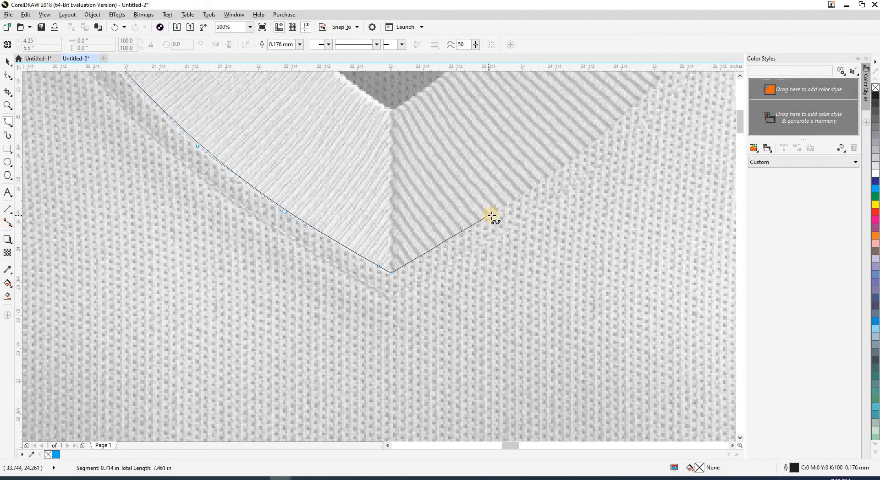
{"action": "left_click", "coordinate": [608, 130]}
Step: Continue the B-spline curve up the right outer collar seam to just below the shoulder edge
{"action": "left_click_drag", "start_coordinate": [624, 120], "coordinate": [256, 398]}
{"action": "scroll", "coordinate": [257, 398], "scroll_direction": "up", "scroll_amount": 1}
{"action": "left_click", "coordinate": [309, 379]}
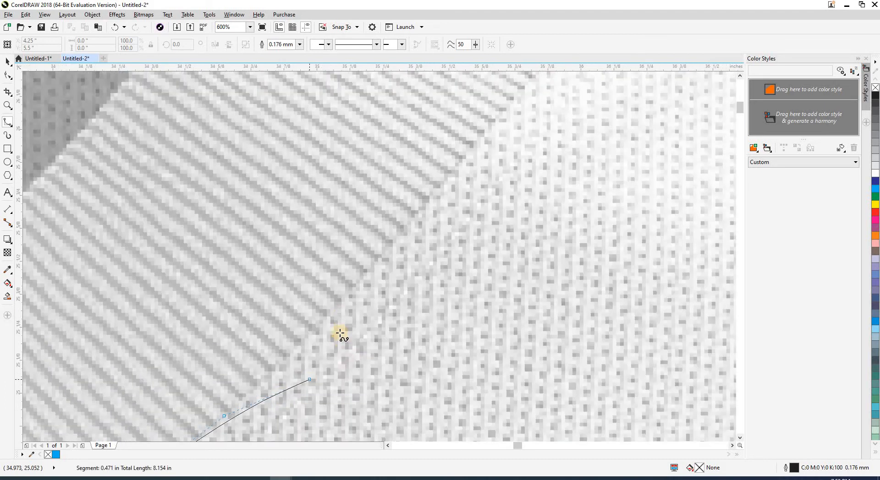
{"action": "left_click", "coordinate": [396, 242]}
{"action": "left_click_drag", "start_coordinate": [452, 175], "coordinate": [302, 394]}
{"action": "scroll", "coordinate": [303, 393], "scroll_direction": "down", "scroll_amount": 1}
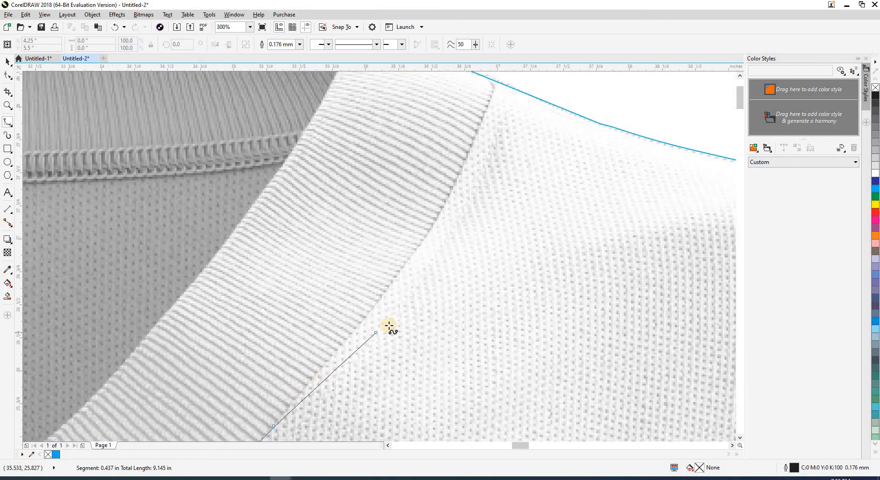
{"action": "left_click", "coordinate": [388, 289]}
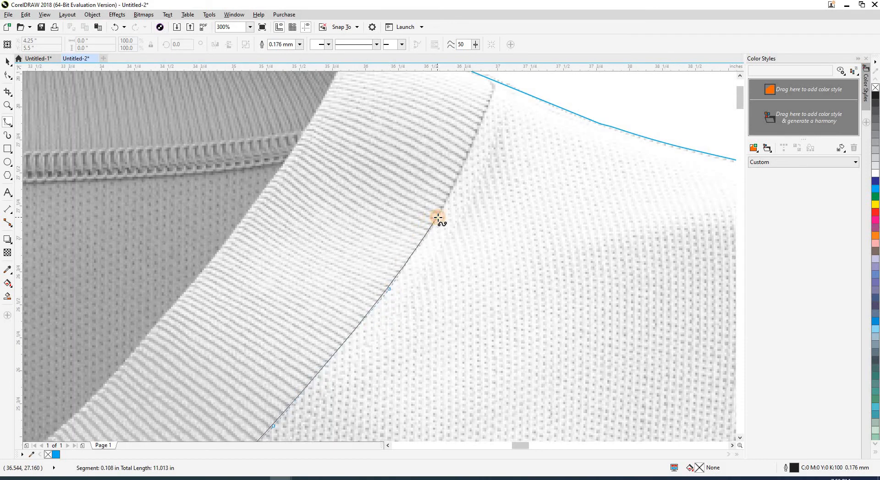
{"action": "left_click", "coordinate": [460, 170]}
{"action": "left_click", "coordinate": [484, 110]}
Step: Close the collar curve in an arc above the neckline and intersect it with the front silhouette, removing the drawn loop
{"action": "left_click_drag", "start_coordinate": [486, 109], "coordinate": [457, 276]}
{"action": "left_click", "coordinate": [436, 208]}
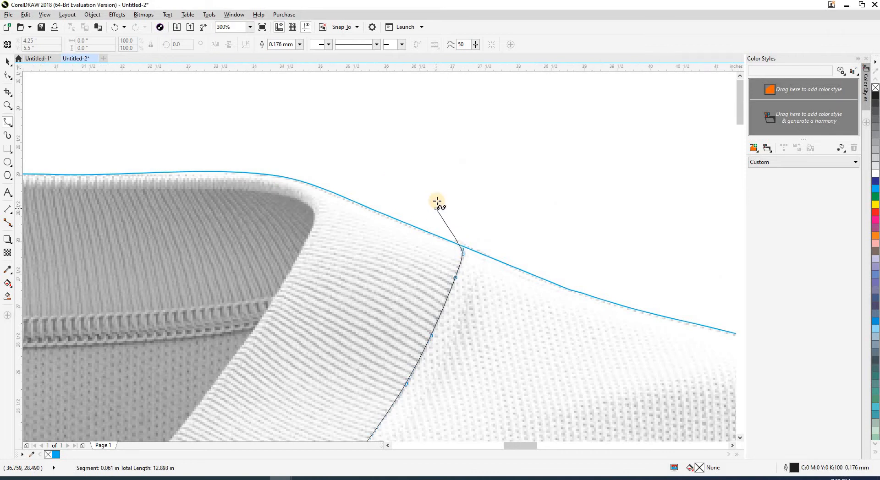
{"action": "scroll", "coordinate": [437, 202], "scroll_direction": "down", "scroll_amount": 2}
{"action": "left_click", "coordinate": [431, 180]}
{"action": "left_click", "coordinate": [324, 147]}
{"action": "left_click", "coordinate": [227, 155]}
{"action": "left_click", "coordinate": [186, 189]}
{"action": "key", "text": "space"}
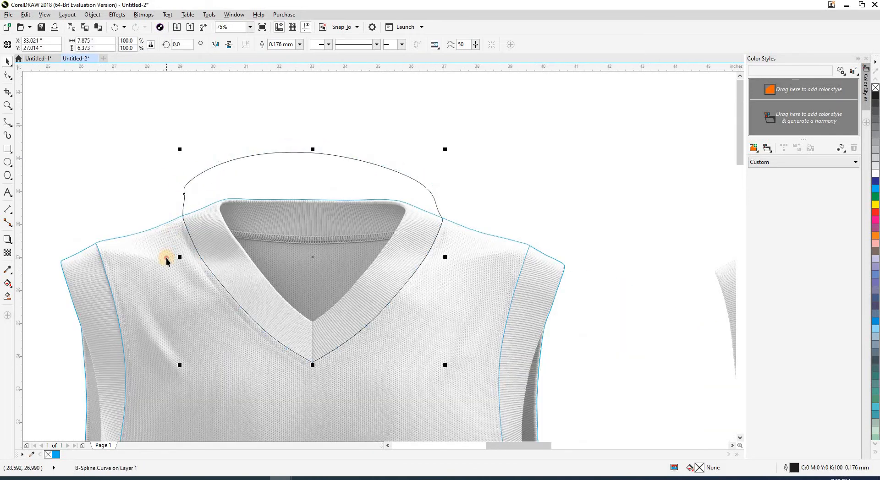
{"action": "key", "text": "space"}
Step: Start a B-spline curve on the seam below the inner back collar band and follow it to the right neckline edge
{"action": "scroll", "coordinate": [261, 248], "scroll_direction": "up", "scroll_amount": 2}
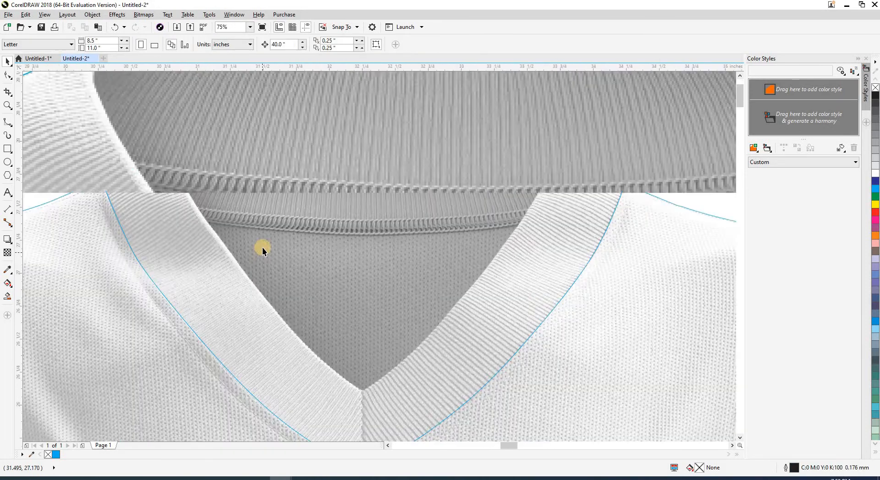
{"action": "left_click", "coordinate": [263, 205]}
{"action": "left_click", "coordinate": [401, 216]}
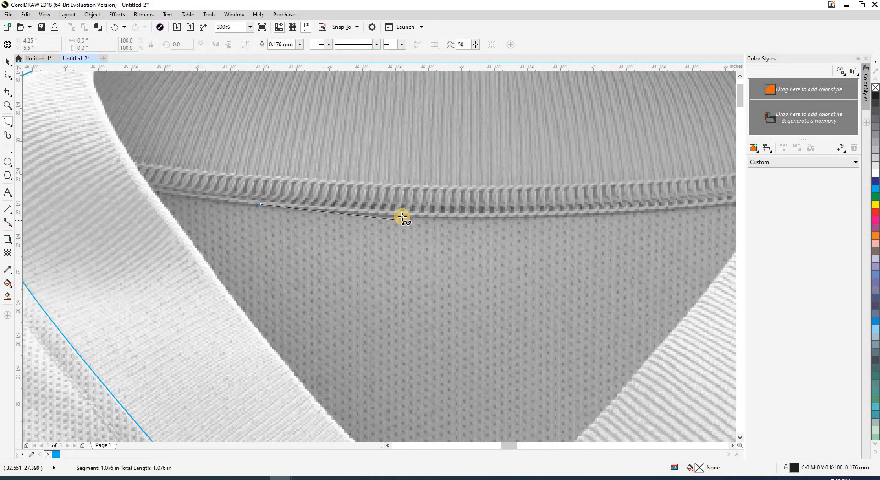
{"action": "left_click", "coordinate": [600, 215]}
{"action": "scroll", "coordinate": [497, 220], "scroll_direction": "right", "scroll_amount": 3}
{"action": "left_click", "coordinate": [544, 207]}
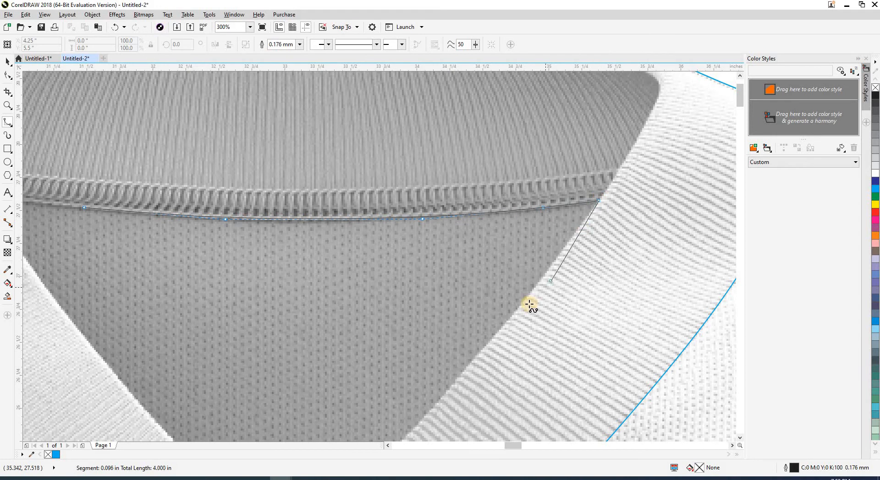
Step: Turn the curve at the seam's right end and follow the collar's right inner edge down toward the V point
{"action": "left_click", "coordinate": [532, 289]}
{"action": "scroll", "coordinate": [561, 199], "scroll_direction": "down", "scroll_amount": 3}
{"action": "scroll", "coordinate": [561, 199], "scroll_direction": "left", "scroll_amount": 2}
{"action": "left_click", "coordinate": [561, 204]}
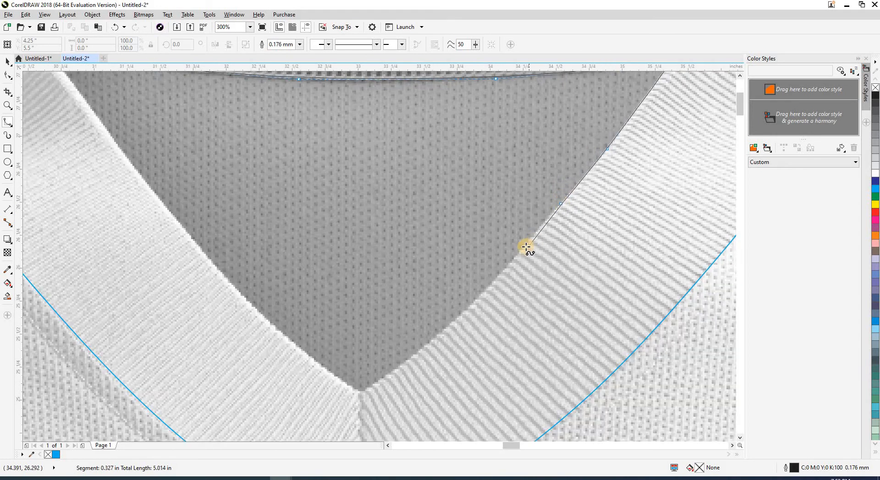
{"action": "left_click", "coordinate": [389, 374]}
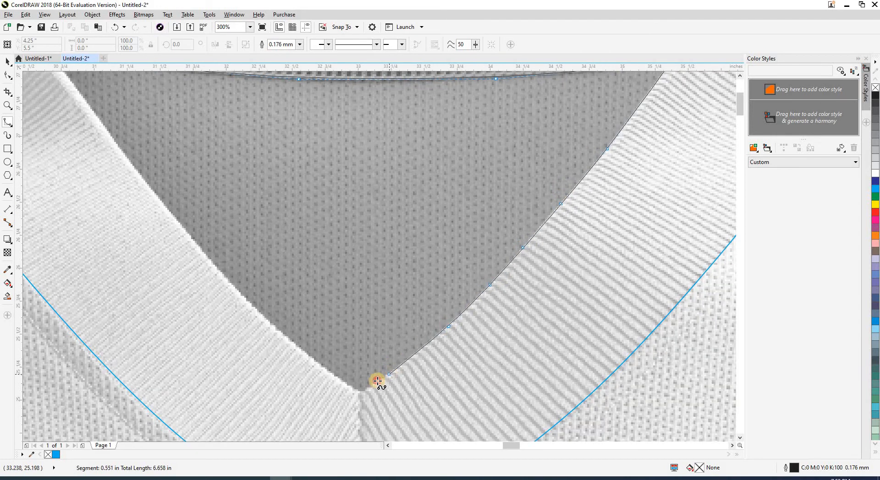
Step: Carry the curve around the inner V point and up the lower part of the collar's left inner edge
{"action": "left_click", "coordinate": [346, 383]}
{"action": "left_click", "coordinate": [299, 346]}
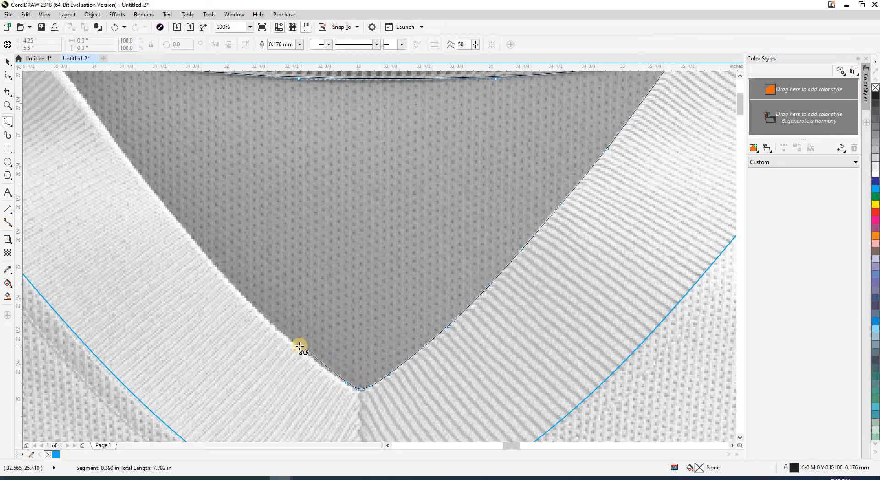
{"action": "left_click", "coordinate": [249, 304]}
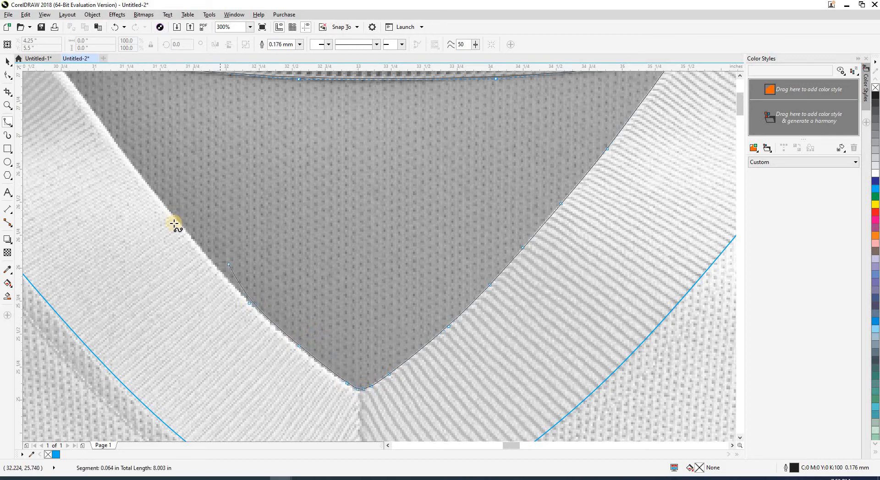
{"action": "left_click", "coordinate": [199, 248]}
Step: Continue the curve up the left inner collar edge to the inner back seam and close it at its start point
{"action": "left_click_drag", "start_coordinate": [130, 157], "coordinate": [415, 383]}
{"action": "scroll", "coordinate": [370, 337], "scroll_direction": "up", "scroll_amount": 1}
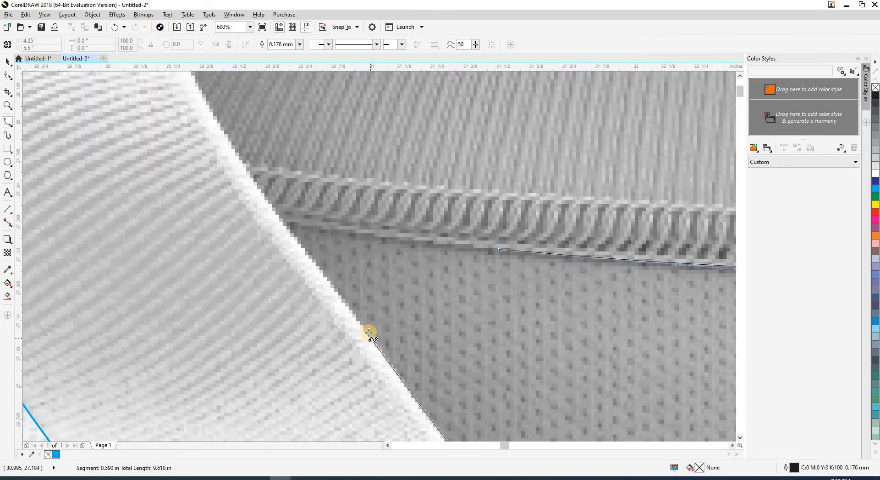
{"action": "left_click", "coordinate": [289, 227]}
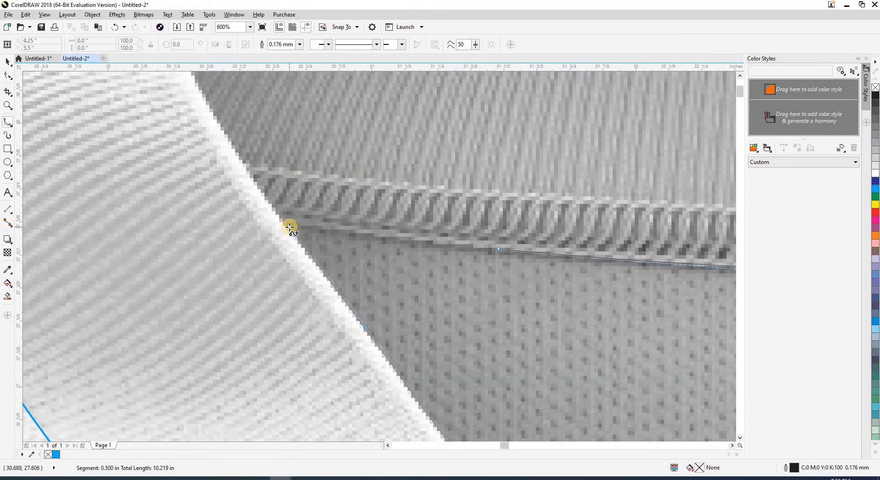
{"action": "left_click", "coordinate": [497, 250]}
{"action": "scroll", "coordinate": [335, 215], "scroll_direction": "down", "scroll_amount": 2}
{"action": "scroll", "coordinate": [436, 228], "scroll_direction": "down", "scroll_amount": 3}
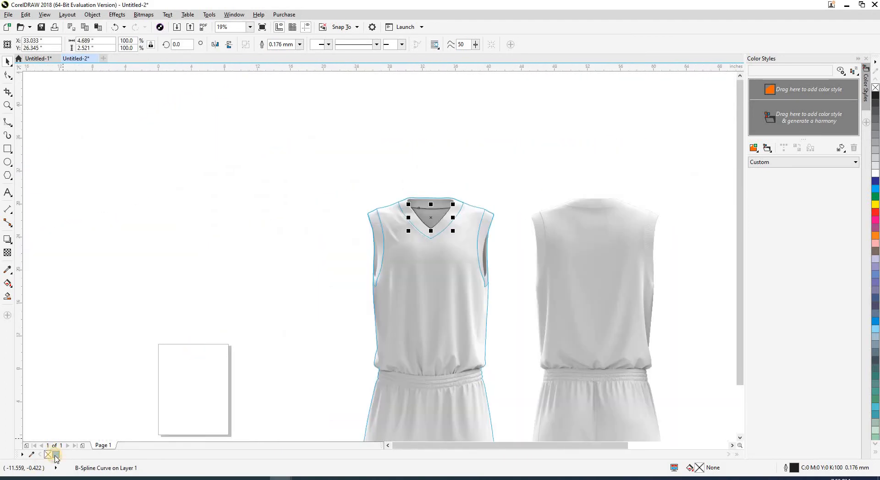
Step: Start a B-spline curve at the left end of the shorts' waistband and trace the beginning of its upper edge
{"action": "left_click", "coordinate": [164, 249]}
{"action": "left_click_drag", "start_coordinate": [218, 226], "coordinate": [205, 114]}
{"action": "scroll", "coordinate": [401, 271], "scroll_direction": "up", "scroll_amount": 2}
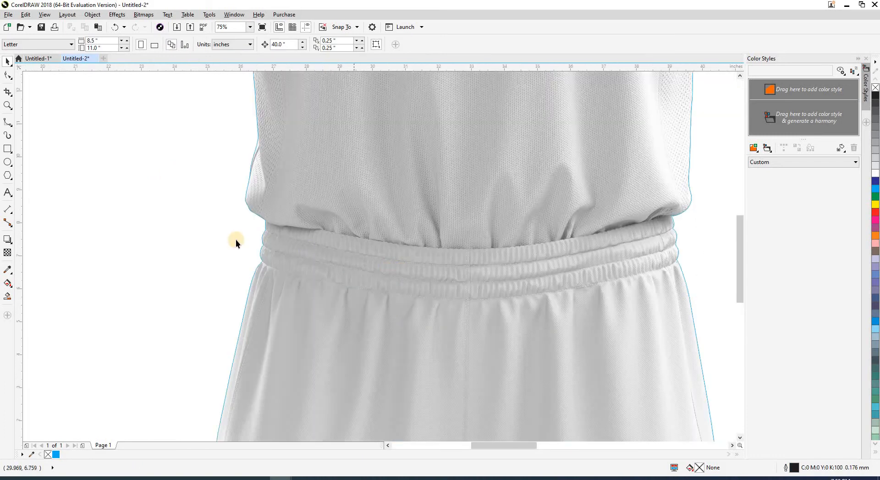
{"action": "scroll", "coordinate": [239, 238], "scroll_direction": "up", "scroll_amount": 1}
{"action": "left_click_drag", "start_coordinate": [267, 242], "coordinate": [134, 251]}
{"action": "scroll", "coordinate": [158, 226], "scroll_direction": "up", "scroll_amount": 1}
{"action": "key", "text": "F5"}
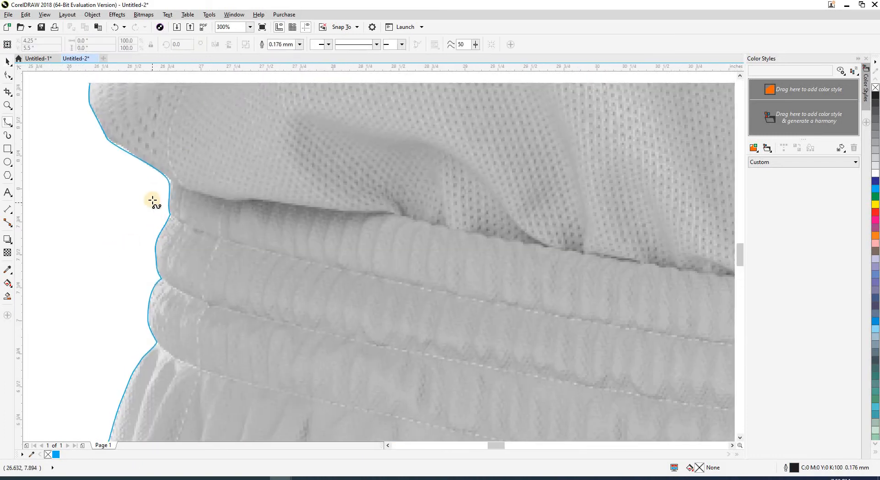
{"action": "scroll", "coordinate": [153, 178], "scroll_direction": "up", "scroll_amount": 1}
{"action": "mouse_move", "coordinate": [70, 135]}
{"action": "left_mouse_down"}
{"action": "mouse_move", "coordinate": [293, 192]}
{"action": "mouse_move", "coordinate": [270, 193]}
{"action": "mouse_move", "coordinate": [386, 203]}
{"action": "mouse_move", "coordinate": [399, 213]}
{"action": "mouse_move", "coordinate": [161, 191]}
{"action": "left_mouse_up"}
{"action": "left_click", "coordinate": [398, 206]}
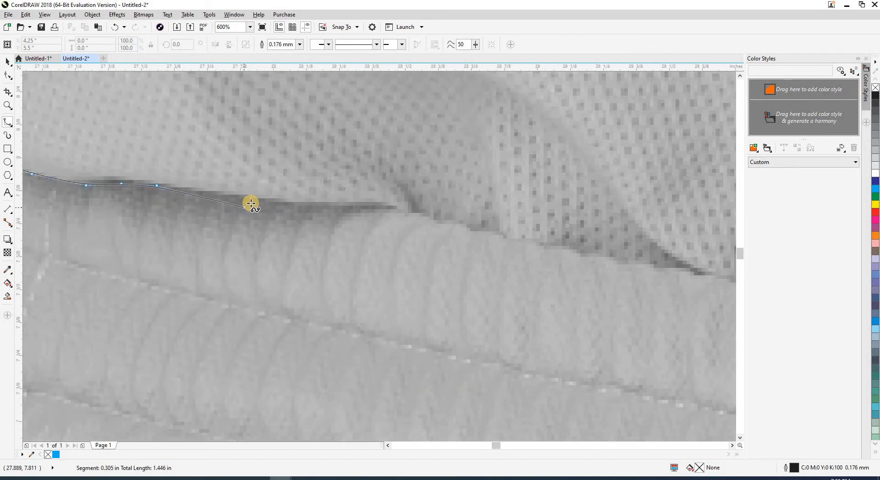
Step: Continue the curve along the left portion of the waistband's upper edge, following the jersey's hem folds
{"action": "left_click", "coordinate": [257, 200]}
{"action": "left_click", "coordinate": [336, 207]}
{"action": "left_click", "coordinate": [377, 206]}
{"action": "left_click", "coordinate": [414, 212]}
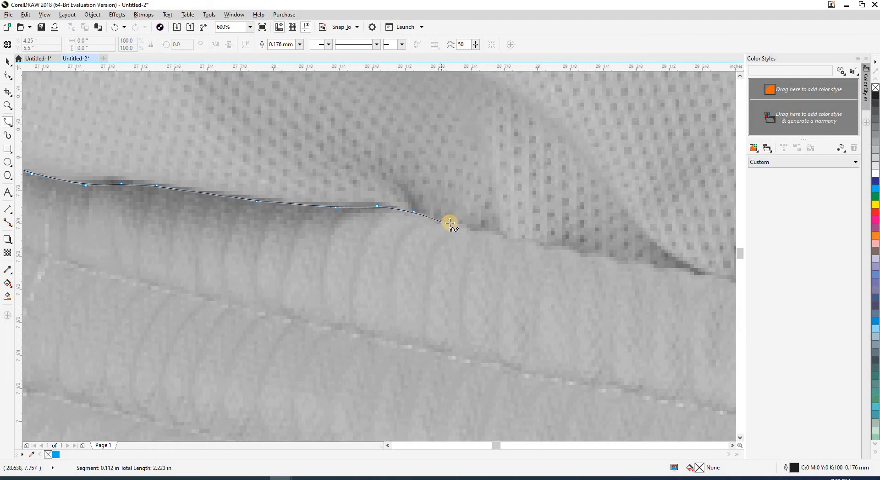
{"action": "left_click_drag", "start_coordinate": [454, 223], "coordinate": [79, 191]}
{"action": "left_click", "coordinate": [148, 208]}
Step: Carry the curve across the middle of the waistband's upper edge and onto its right half
{"action": "scroll", "coordinate": [147, 209], "scroll_direction": "down", "scroll_amount": 2}
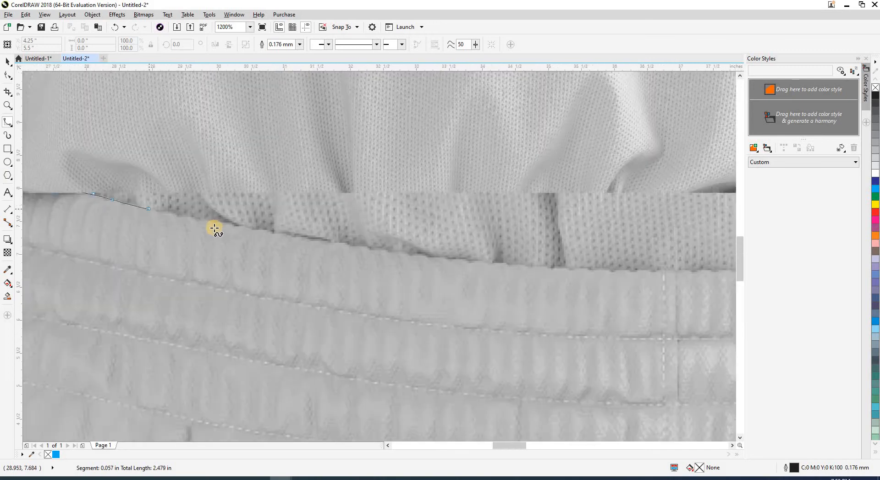
{"action": "left_click", "coordinate": [257, 229]}
{"action": "left_click", "coordinate": [362, 237]}
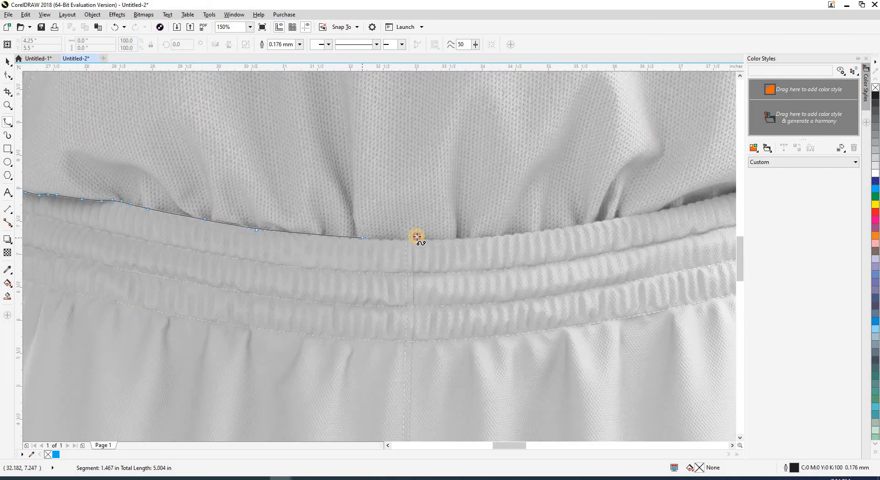
{"action": "left_click_drag", "start_coordinate": [435, 239], "coordinate": [386, 249]}
{"action": "left_click", "coordinate": [384, 249]}
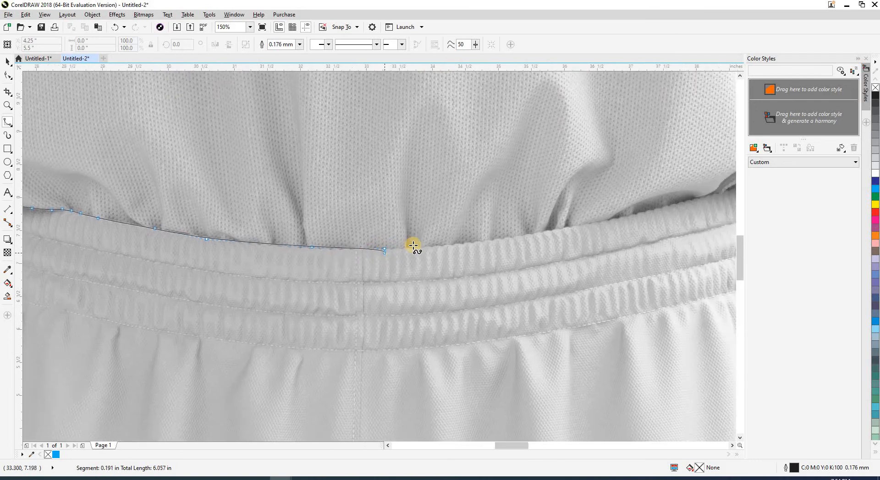
{"action": "left_click", "coordinate": [488, 243]}
{"action": "left_click", "coordinate": [616, 222]}
Step: Follow the waistband's upper edge under the jersey fold to the waistband's right end
{"action": "scroll", "coordinate": [538, 233], "scroll_direction": "up", "scroll_amount": 1}
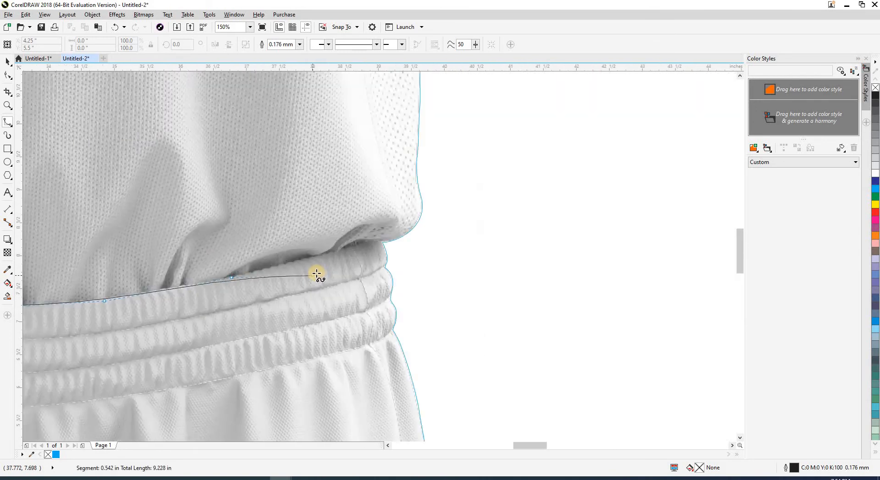
{"action": "left_click", "coordinate": [294, 242]}
{"action": "left_click", "coordinate": [374, 222]}
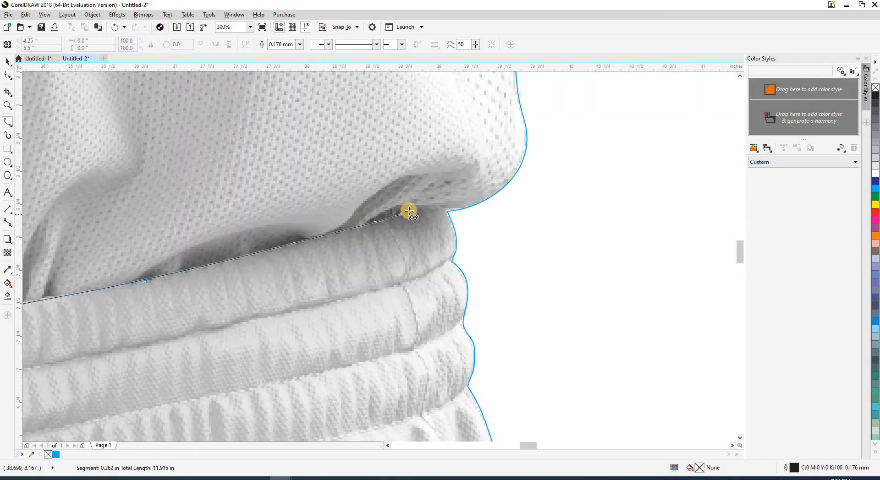
{"action": "left_click", "coordinate": [411, 210]}
{"action": "left_click", "coordinate": [438, 209]}
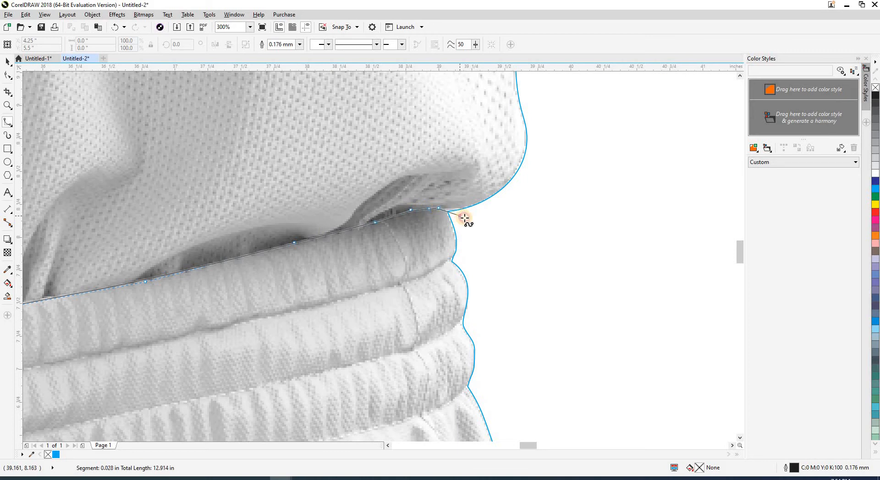
Step: Loop the curve outside the waistband's right end and bring it back onto the lower stitch line
{"action": "left_click", "coordinate": [464, 218]}
{"action": "left_click", "coordinate": [484, 232]}
{"action": "left_click_drag", "start_coordinate": [502, 319], "coordinate": [505, 246]}
{"action": "left_click", "coordinate": [524, 249]}
{"action": "left_click", "coordinate": [505, 290]}
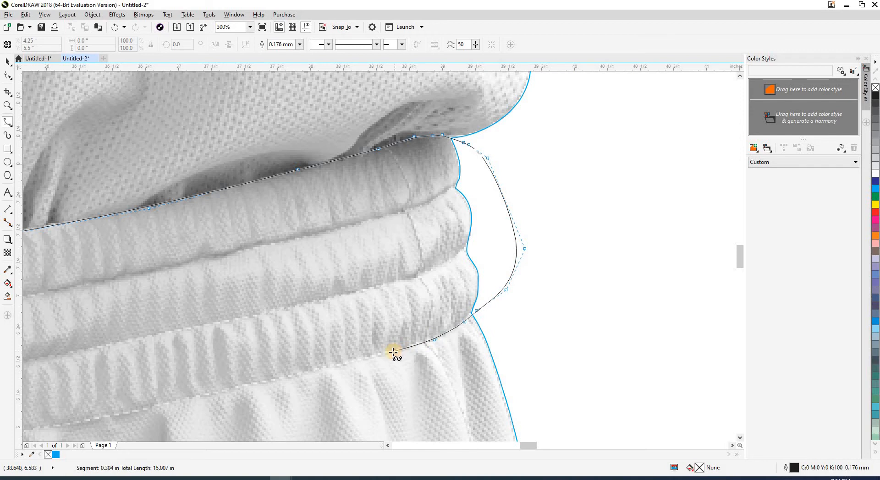
{"action": "left_click", "coordinate": [303, 373]}
Step: Trace the waistband's lower stitch line across its right half toward the center seam
{"action": "left_click_drag", "start_coordinate": [304, 373], "coordinate": [599, 219]}
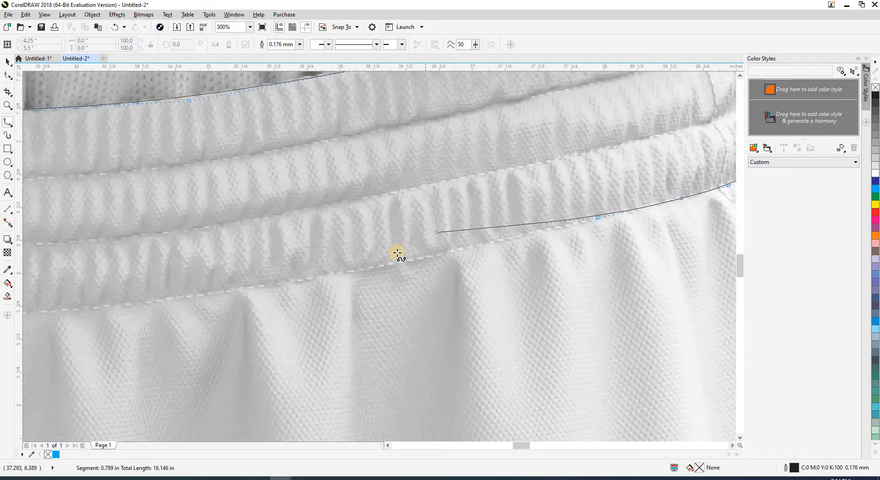
{"action": "left_click", "coordinate": [399, 265]}
{"action": "left_click", "coordinate": [216, 294]}
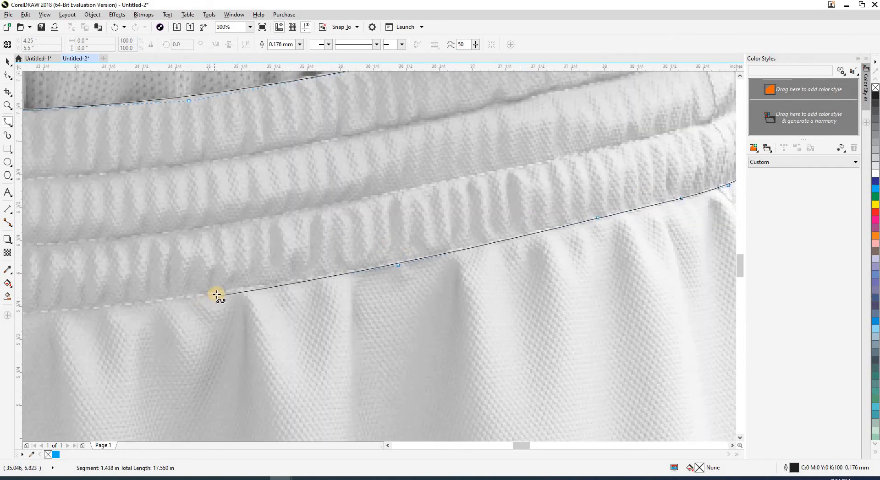
{"action": "left_click", "coordinate": [101, 308]}
{"action": "left_click_drag", "start_coordinate": [101, 309], "coordinate": [488, 279]}
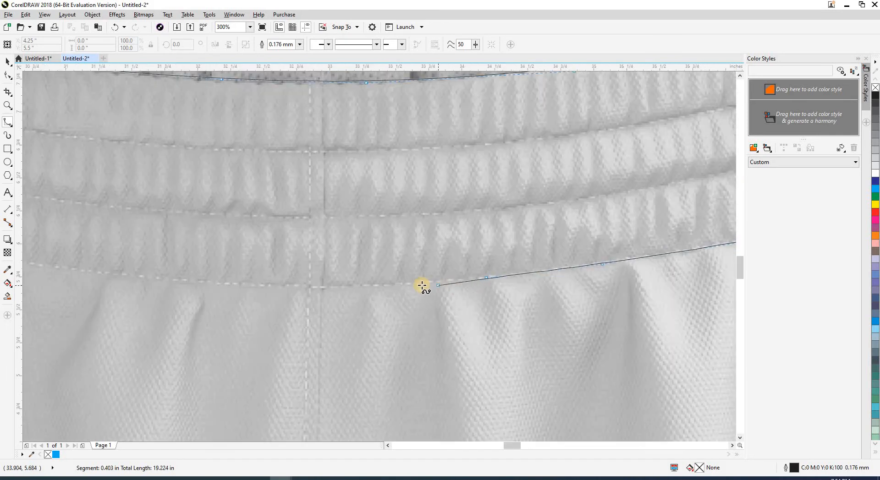
Step: Continue the curve along the lower stitch line past the waistband's center seam
{"action": "left_click", "coordinate": [418, 284]}
{"action": "left_click", "coordinate": [285, 289]}
{"action": "left_click", "coordinate": [130, 275]}
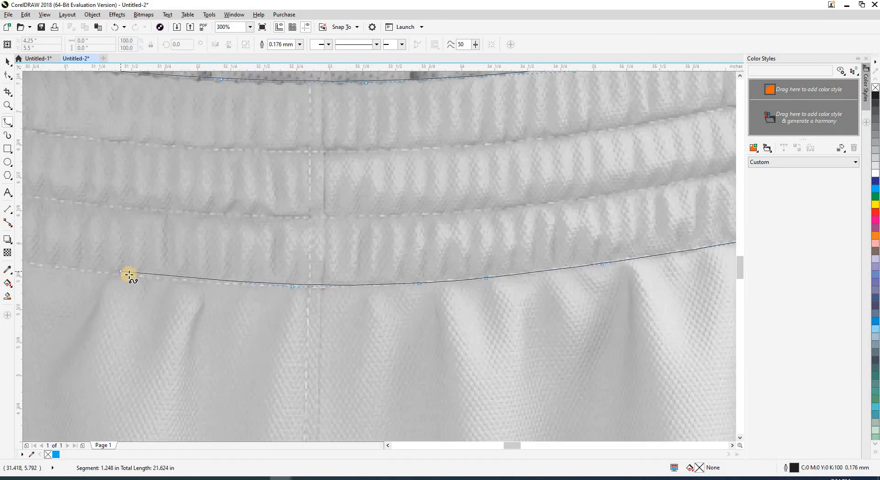
{"action": "left_click", "coordinate": [87, 267]}
{"action": "left_click_drag", "start_coordinate": [86, 267], "coordinate": [481, 281]}
Step: Follow the waistband's lower stitch line along its left half to the waistband's left end
{"action": "left_click", "coordinate": [463, 275]}
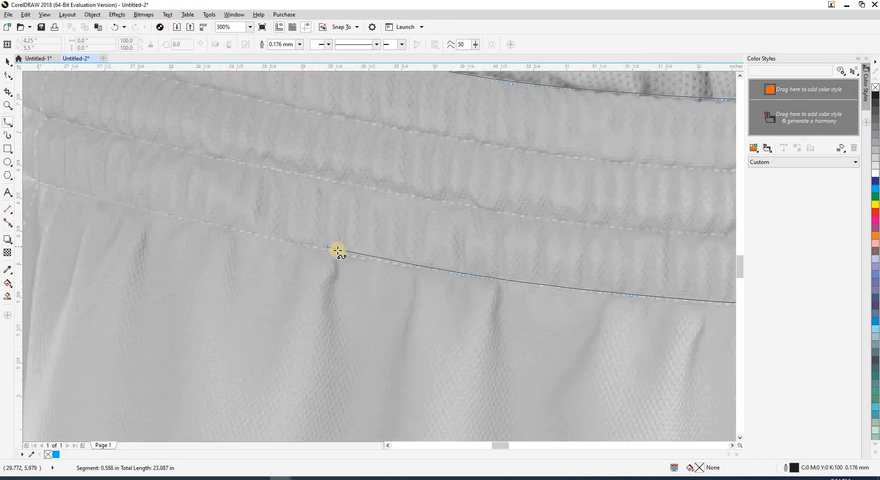
{"action": "left_click", "coordinate": [338, 253]}
{"action": "left_click", "coordinate": [184, 215]}
{"action": "left_click_drag", "start_coordinate": [173, 220], "coordinate": [490, 276]}
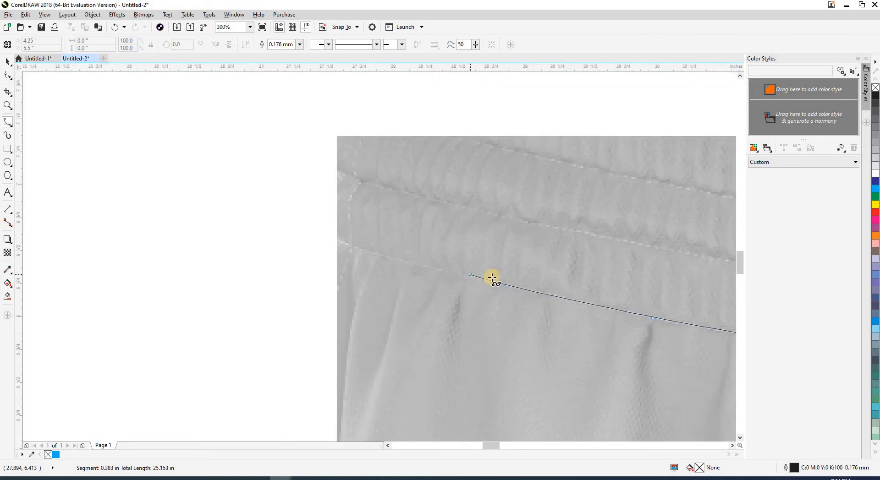
{"action": "left_click", "coordinate": [468, 270]}
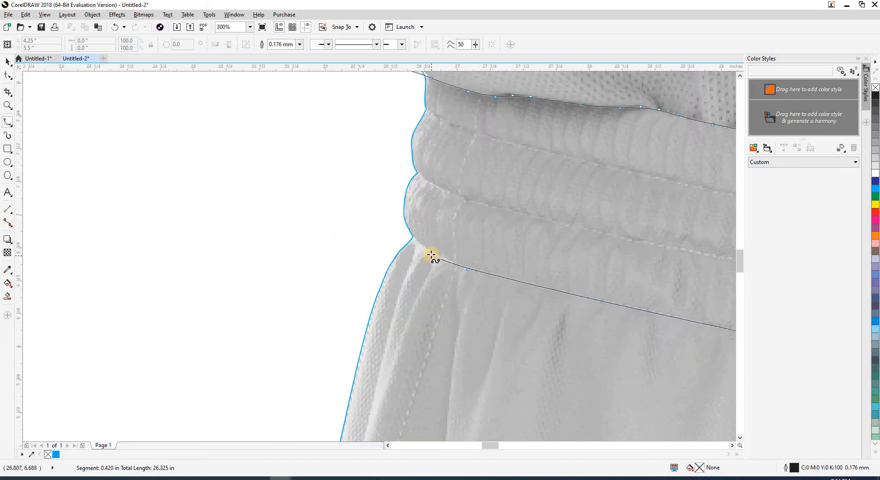
{"action": "left_click", "coordinate": [431, 254]}
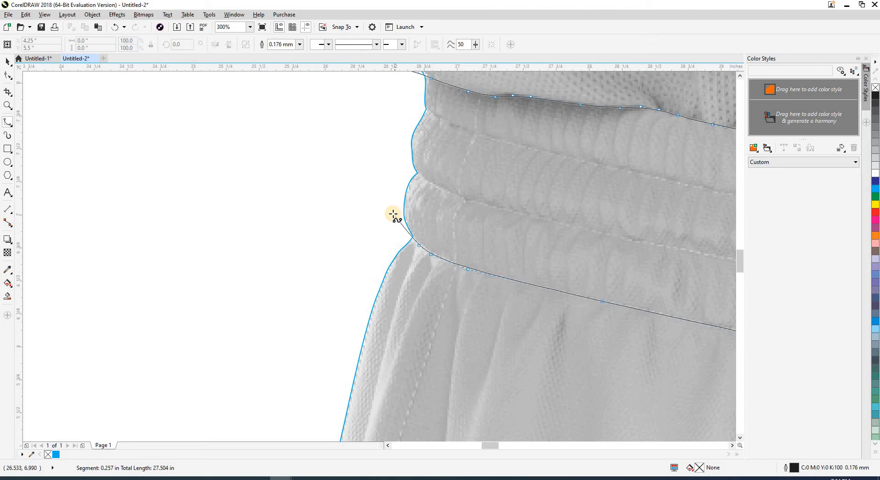
Step: Loop the curve outside the waistband's left end and close it at its start point
{"action": "left_click", "coordinate": [378, 199]}
{"action": "left_click", "coordinate": [341, 165]}
{"action": "left_click_drag", "start_coordinate": [330, 111], "coordinate": [287, 308]}
{"action": "left_click", "coordinate": [291, 267]}
{"action": "left_click", "coordinate": [304, 257]}
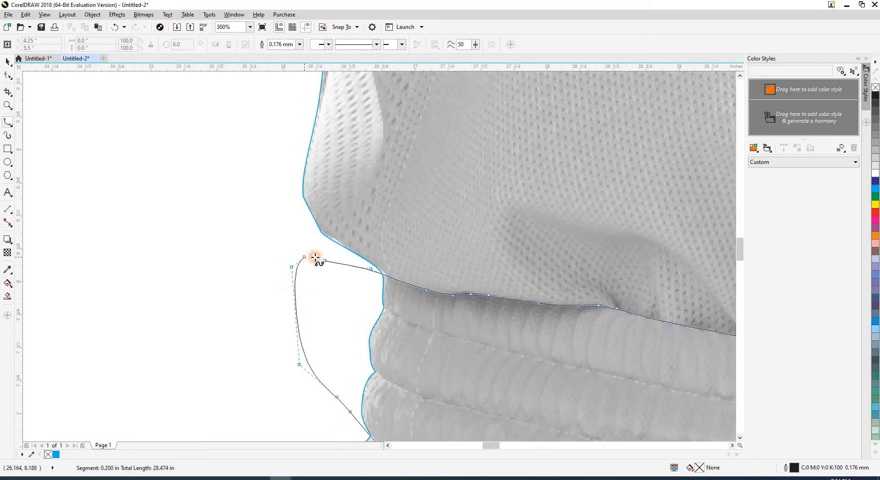
{"action": "left_click", "coordinate": [324, 260]}
Step: Intersect the waistband curve with the front uniform silhouette, keep only the overlapping waistband shape, and clear the selection
{"action": "scroll", "coordinate": [306, 277], "scroll_direction": "down", "scroll_amount": 3}
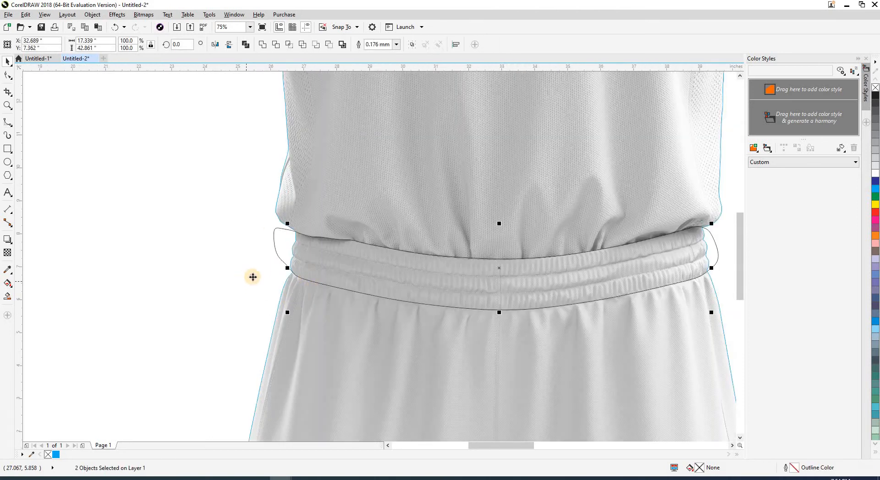
{"action": "key", "text": "Escape"}
{"action": "scroll", "coordinate": [265, 233], "scroll_direction": "down", "scroll_amount": 3}
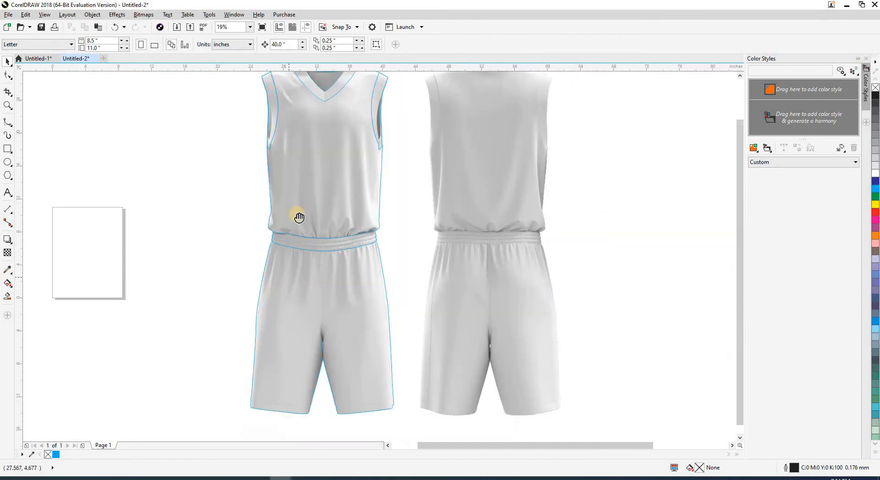
Step: Start a B-spline curve below the left leg's hem and loop it around the outer side to the hem stitch line
{"action": "scroll", "coordinate": [293, 318], "scroll_direction": "up", "scroll_amount": 5}
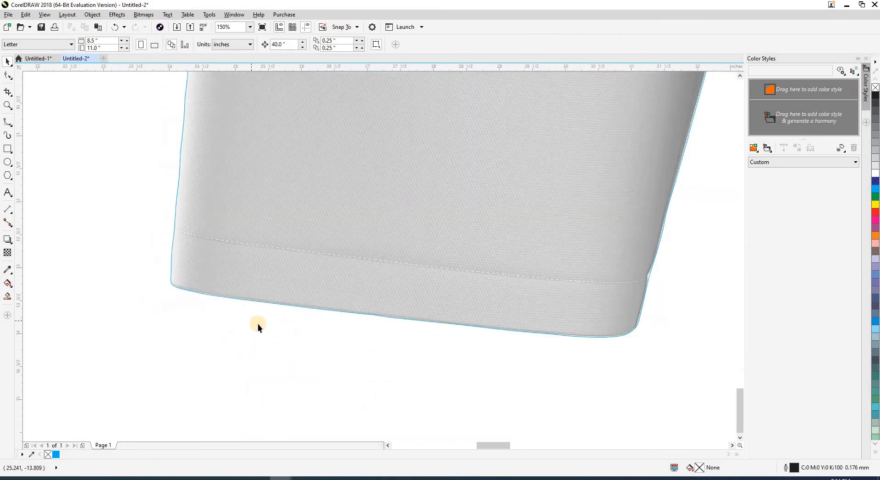
{"action": "key", "text": "space"}
{"action": "left_click", "coordinate": [254, 329]}
{"action": "left_click", "coordinate": [132, 323]}
{"action": "left_click", "coordinate": [94, 261]}
{"action": "left_click", "coordinate": [139, 223]}
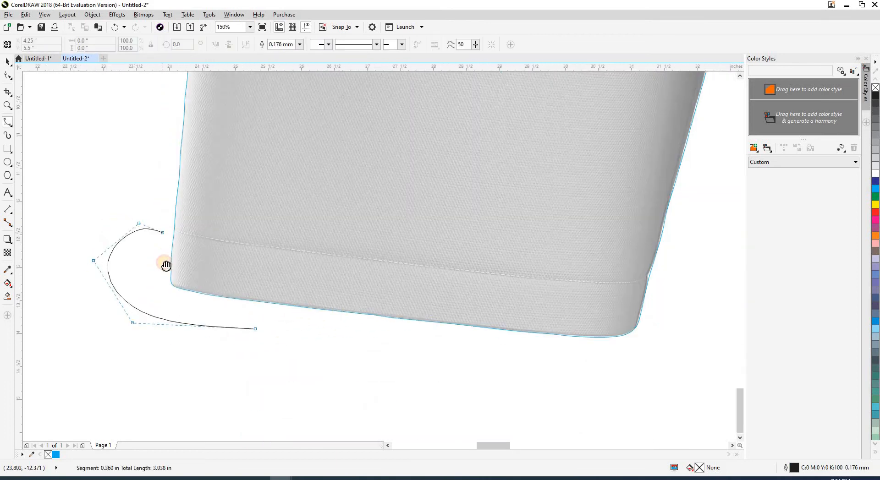
{"action": "scroll", "coordinate": [164, 270], "scroll_direction": "down", "scroll_amount": 1}
{"action": "scroll", "coordinate": [167, 262], "scroll_direction": "up", "scroll_amount": 2}
{"action": "left_click", "coordinate": [150, 237]}
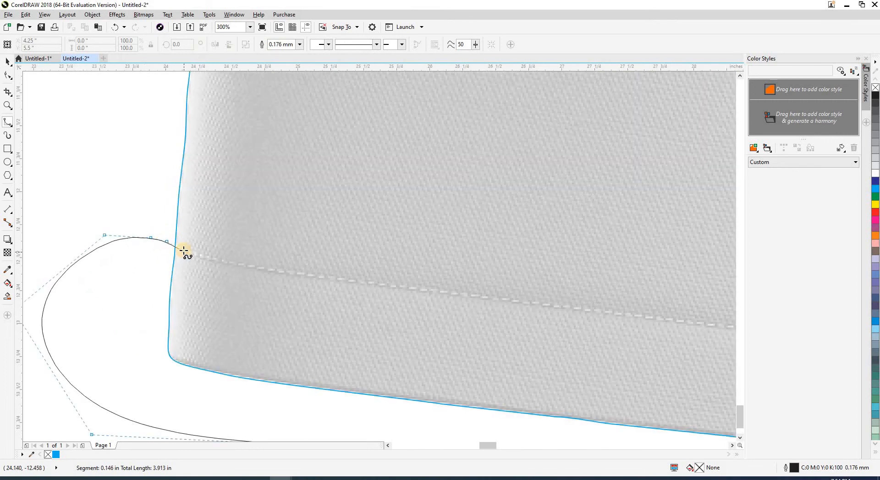
Step: Trace the left leg's hem stitch line across to the leg's inner edge
{"action": "left_click", "coordinate": [327, 279]}
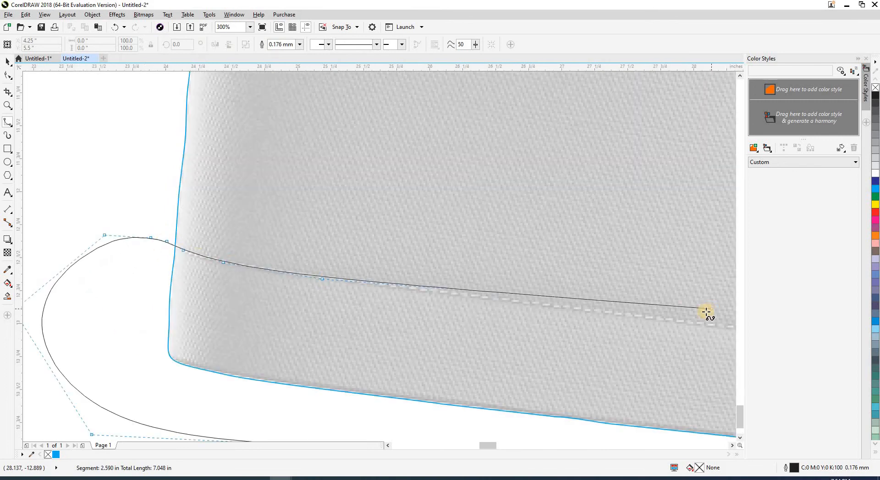
{"action": "left_click", "coordinate": [657, 319]}
{"action": "left_click_drag", "start_coordinate": [660, 319], "coordinate": [31, 298]}
{"action": "left_click", "coordinate": [231, 322]}
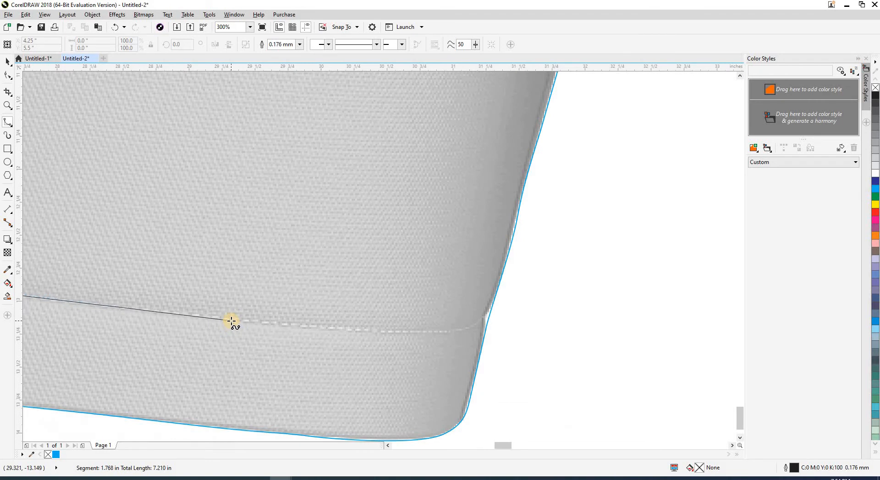
{"action": "left_click", "coordinate": [443, 334]}
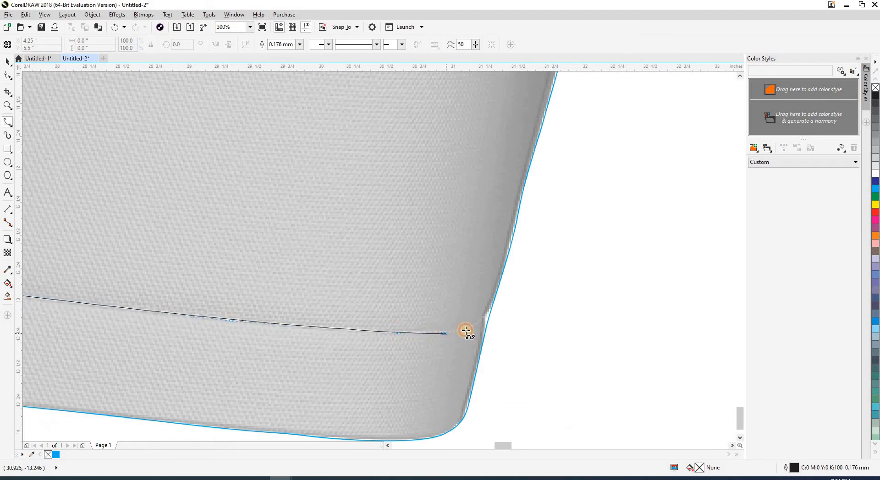
{"action": "left_click", "coordinate": [475, 325]}
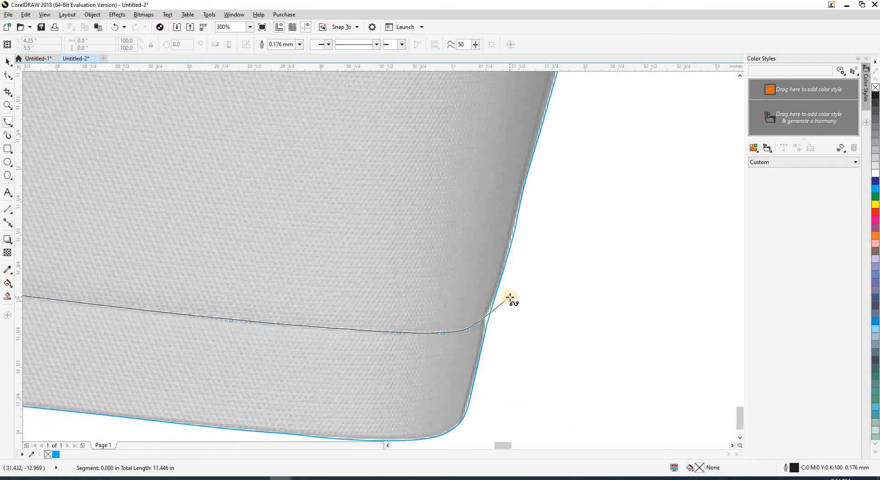
Step: Extend the curve past the left leg's inner edge, take it around below the hem and close it
{"action": "left_click", "coordinate": [509, 297]}
{"action": "scroll", "coordinate": [530, 278], "scroll_direction": "down", "scroll_amount": 2}
{"action": "left_click", "coordinate": [536, 357]}
{"action": "left_click", "coordinate": [521, 364]}
{"action": "left_click", "coordinate": [340, 363]}
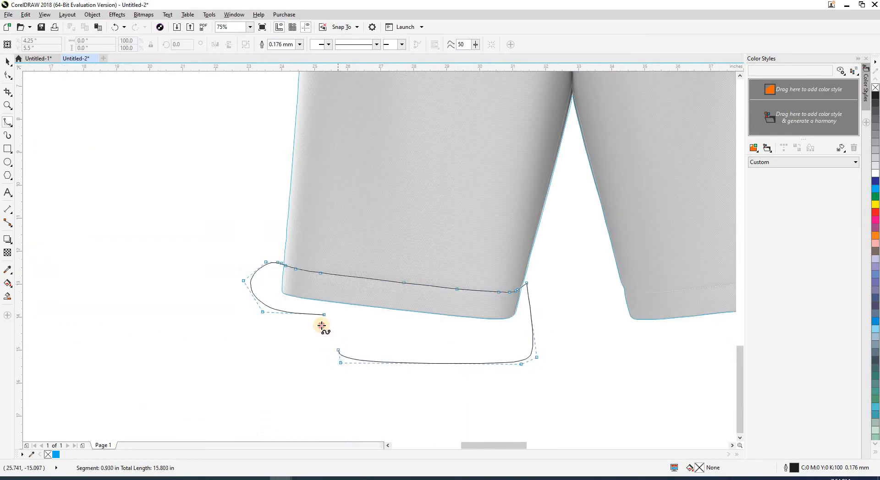
{"action": "left_click", "coordinate": [324, 315]}
Step: Intersect the left hem curve with the shorts silhouette and delete the helper curve
{"action": "key", "text": "space"}
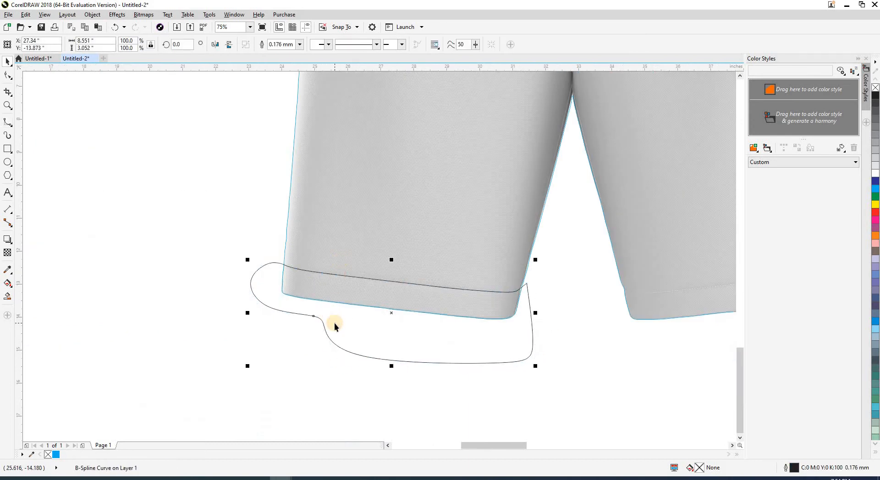
{"action": "key", "text": "Delete"}
{"action": "scroll", "coordinate": [393, 355], "scroll_direction": "down", "scroll_amount": 2}
Step: Start a B-spline curve below the right leg's hem and swing it around outside the leg's inner edge
{"action": "scroll", "coordinate": [406, 357], "scroll_direction": "up", "scroll_amount": 4}
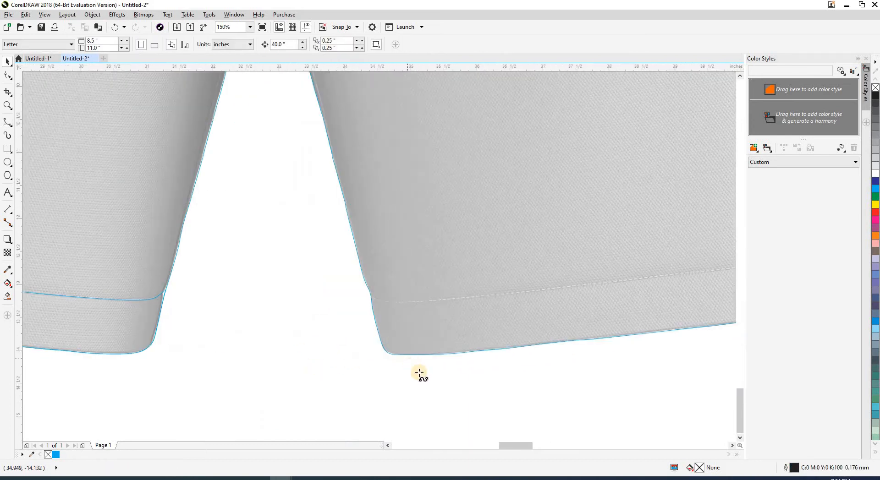
{"action": "key", "text": "space"}
{"action": "scroll", "coordinate": [407, 358], "scroll_direction": "right", "scroll_amount": 1}
{"action": "left_click", "coordinate": [333, 391]}
{"action": "left_click", "coordinate": [138, 373]}
{"action": "left_click", "coordinate": [105, 300]}
Step: Bring the curve over the right leg's inner edge and along the first part of its hem stitch line
{"action": "scroll", "coordinate": [186, 308], "scroll_direction": "up", "scroll_amount": 1}
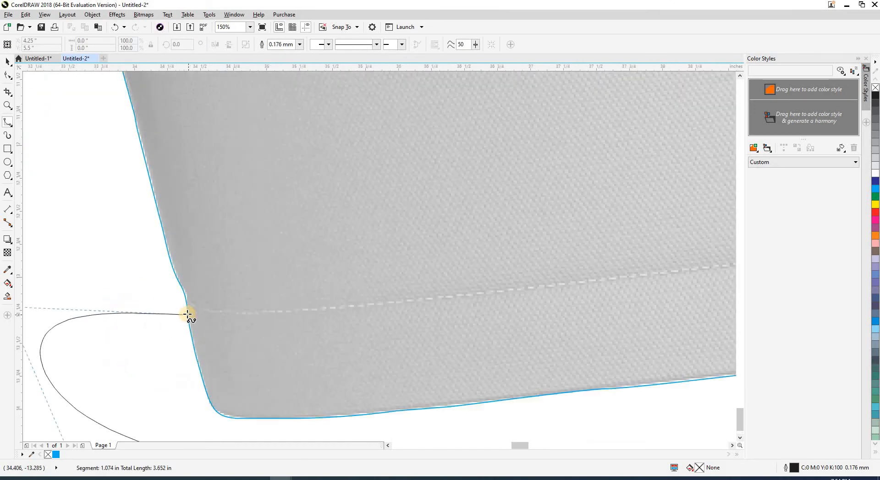
{"action": "left_click", "coordinate": [168, 278]}
{"action": "left_click", "coordinate": [177, 291]}
{"action": "left_click", "coordinate": [185, 296]}
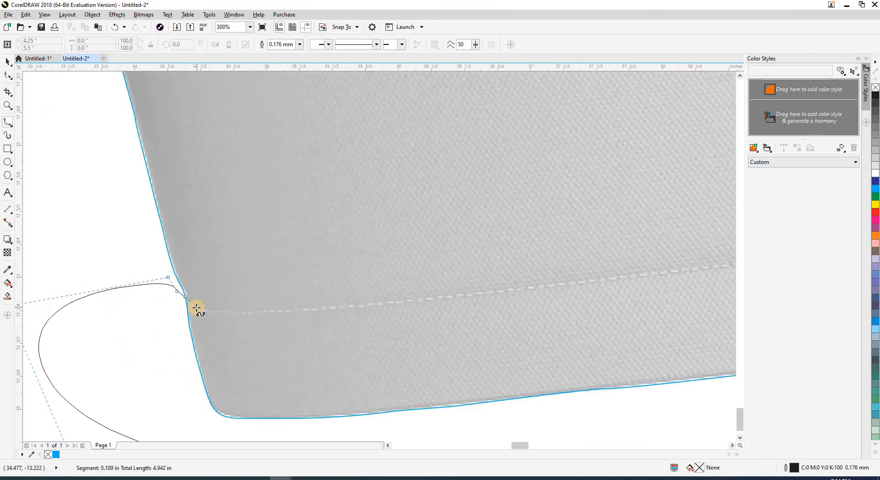
{"action": "left_click", "coordinate": [561, 285]}
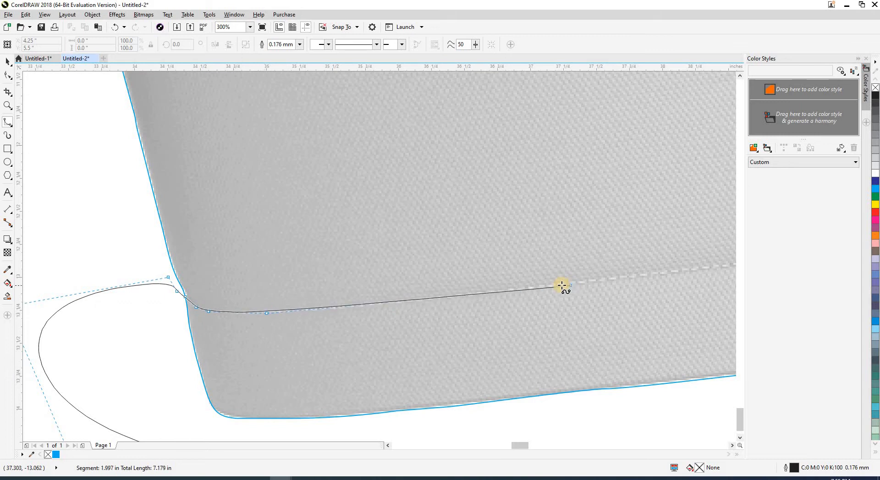
Step: Trace the rest of the right leg's hem stitch line to the outer side, stepping up to the back panel's stitching
{"action": "scroll", "coordinate": [504, 297], "scroll_direction": "right", "scroll_amount": 3}
{"action": "left_click", "coordinate": [452, 289]}
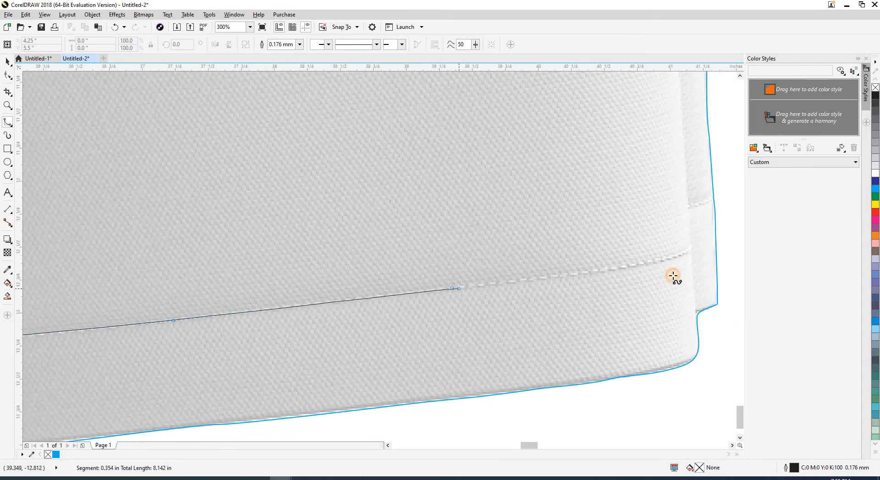
{"action": "scroll", "coordinate": [673, 279], "scroll_direction": "right", "scroll_amount": 1}
{"action": "left_click", "coordinate": [540, 273]}
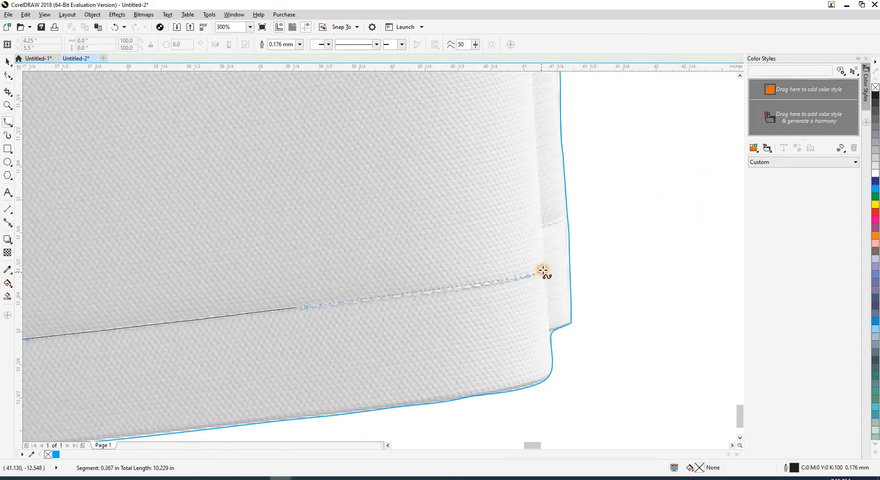
{"action": "left_click", "coordinate": [545, 266]}
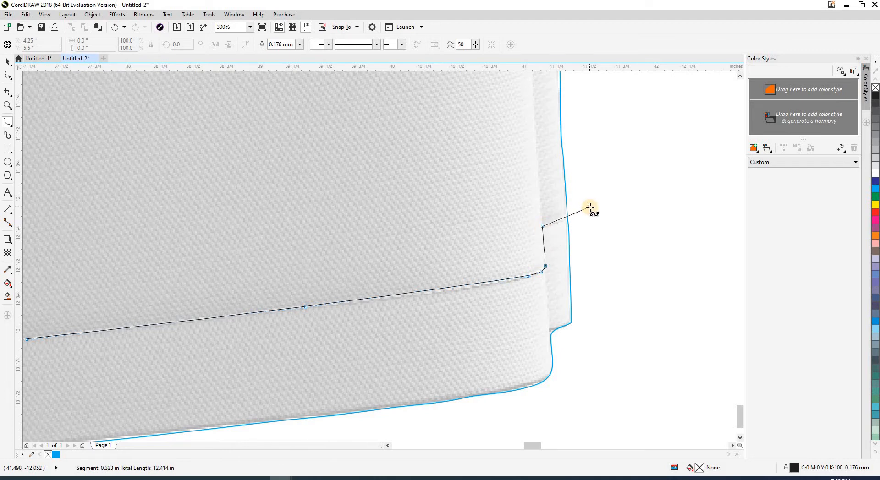
Step: Take the curve past the right leg's outer edge, around below the hem, and close it at its start point
{"action": "scroll", "coordinate": [590, 207], "scroll_direction": "down", "scroll_amount": 2}
{"action": "left_click", "coordinate": [615, 245]}
{"action": "left_click", "coordinate": [608, 291]}
{"action": "left_click", "coordinate": [526, 308]}
{"action": "left_click", "coordinate": [483, 300]}
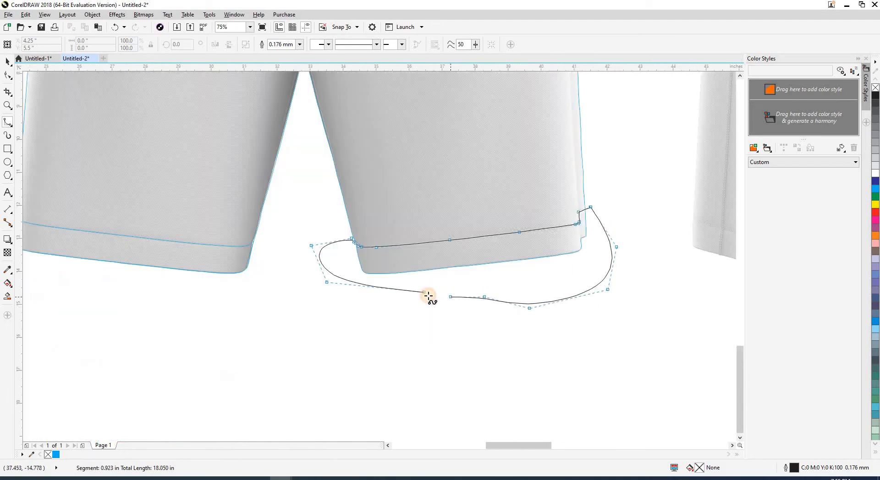
{"action": "left_click", "coordinate": [426, 295]}
Step: Intersect the right hem curve with the shorts silhouette and delete the helper curve
{"action": "scroll", "coordinate": [519, 306], "scroll_direction": "down", "scroll_amount": 2}
{"action": "key", "text": "space"}
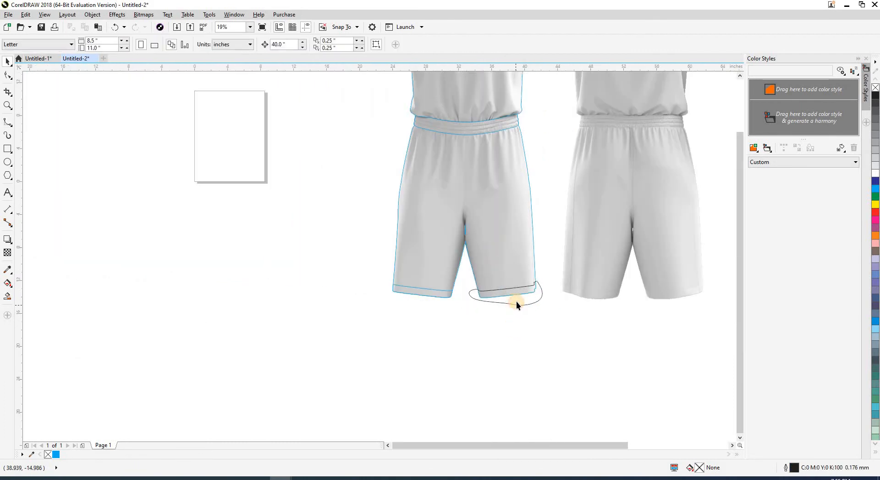
{"action": "key", "text": "Delete"}
{"action": "left_click_drag", "start_coordinate": [523, 314], "coordinate": [349, 334]}
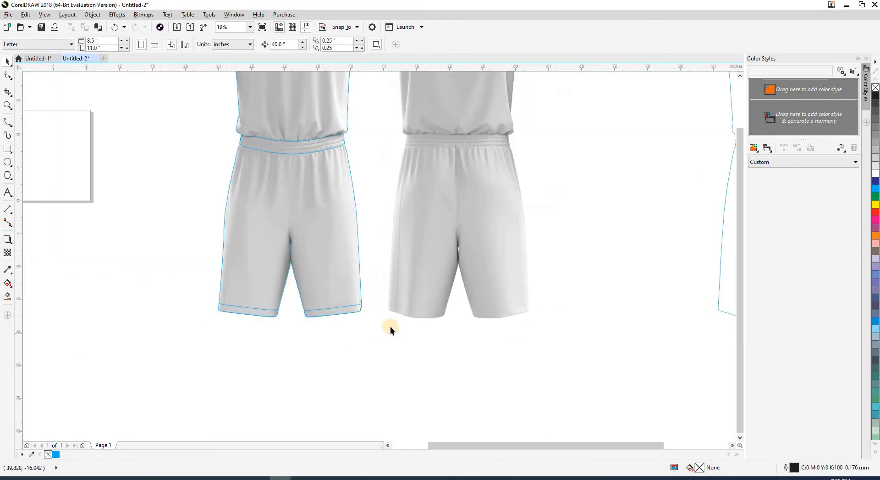
Step: Place the spare back-view silhouette outlines over the back jersey and shorts image
{"action": "scroll", "coordinate": [291, 249], "scroll_direction": "up", "scroll_amount": 5}
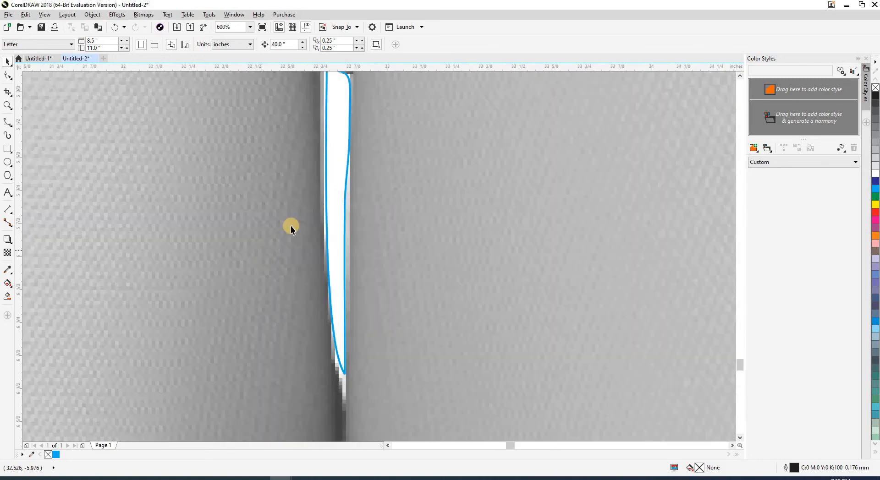
{"action": "scroll", "coordinate": [298, 218], "scroll_direction": "down", "scroll_amount": 6}
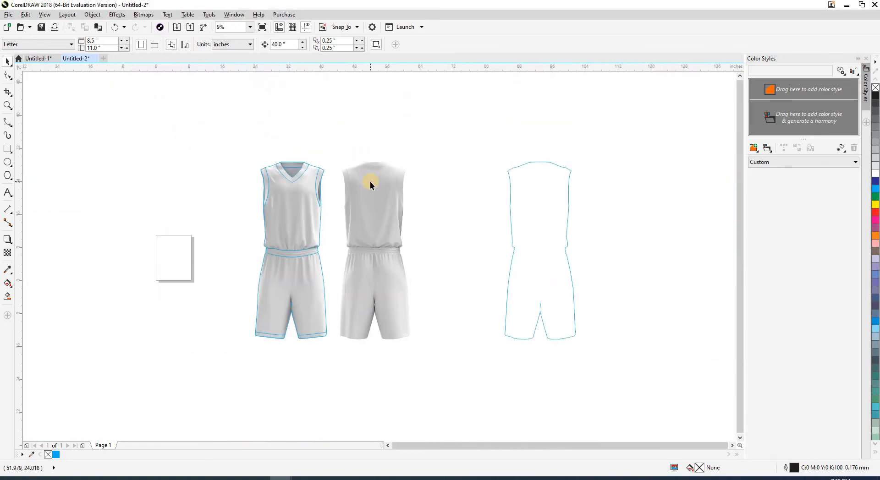
{"action": "scroll", "coordinate": [370, 181], "scroll_direction": "up", "scroll_amount": 2}
{"action": "left_click", "coordinate": [325, 176]}
{"action": "scroll", "coordinate": [325, 177], "scroll_direction": "up", "scroll_amount": 1}
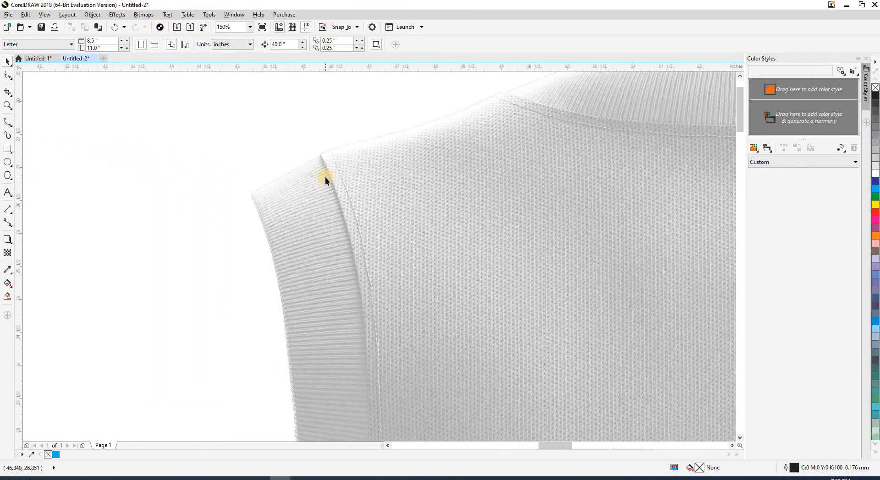
{"action": "scroll", "coordinate": [326, 176], "scroll_direction": "down", "scroll_amount": 4}
{"action": "left_click", "coordinate": [308, 192]}
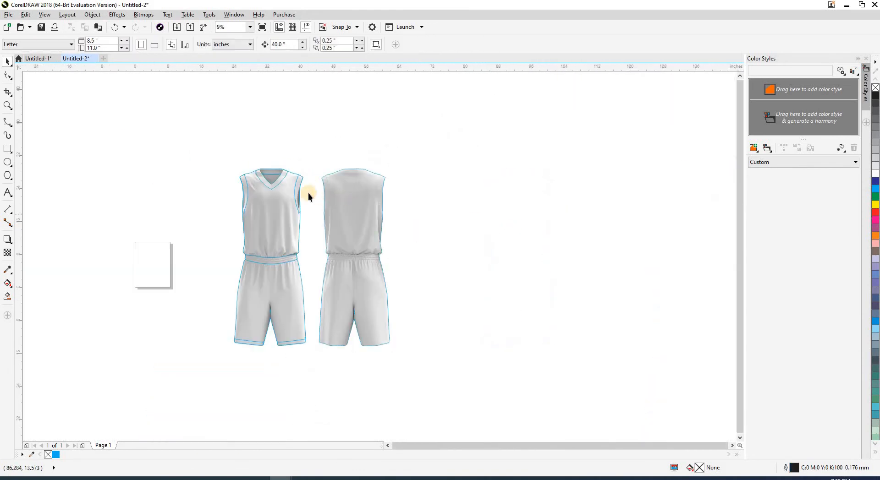
Step: Start a B-spline curve above the back jersey's left shoulder, in line with the armband seam
{"action": "scroll", "coordinate": [339, 169], "scroll_direction": "up", "scroll_amount": 3}
{"action": "left_click_drag", "start_coordinate": [366, 146], "coordinate": [361, 256]}
{"action": "scroll", "coordinate": [351, 223], "scroll_direction": "up", "scroll_amount": 1}
{"action": "key", "text": "F5"}
{"action": "left_click", "coordinate": [360, 165]}
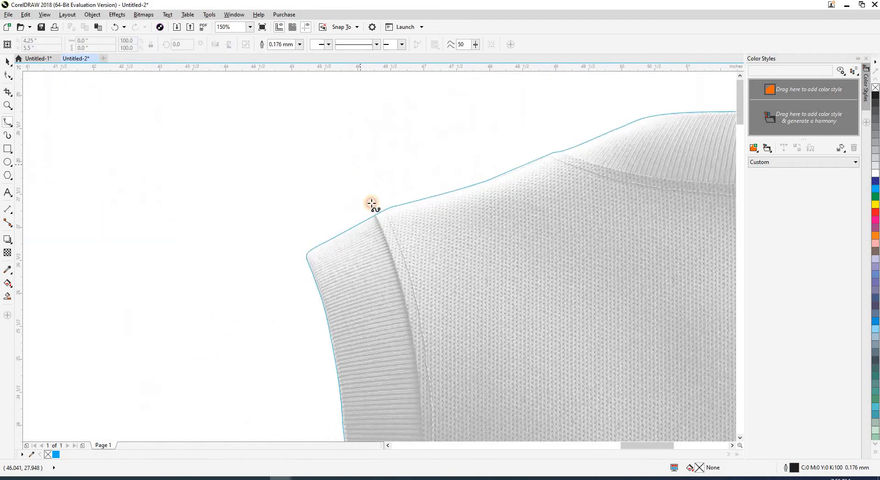
{"action": "left_click_drag", "start_coordinate": [376, 217], "coordinate": [369, 179]}
{"action": "scroll", "coordinate": [371, 180], "scroll_direction": "up", "scroll_amount": 1}
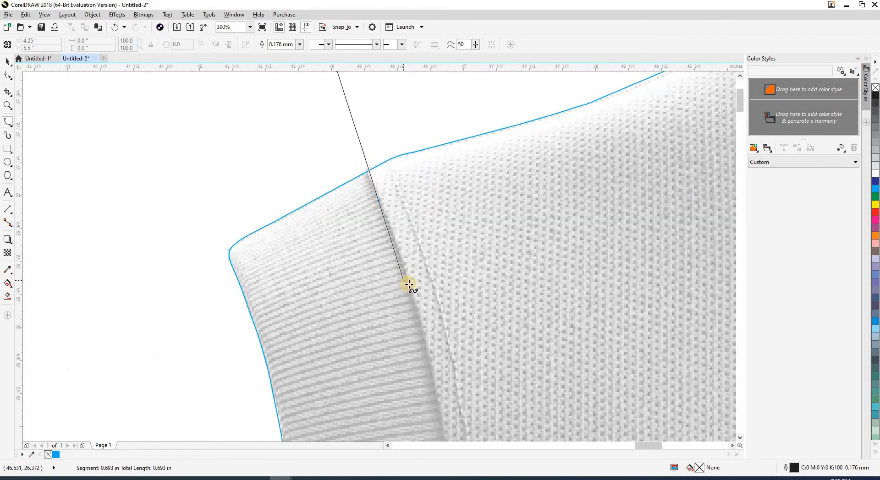
Step: Trace the back jersey's left armband seam from the shoulder down to the side edge below the armhole
{"action": "left_click", "coordinate": [428, 352]}
{"action": "left_click_drag", "start_coordinate": [428, 354], "coordinate": [357, 124]}
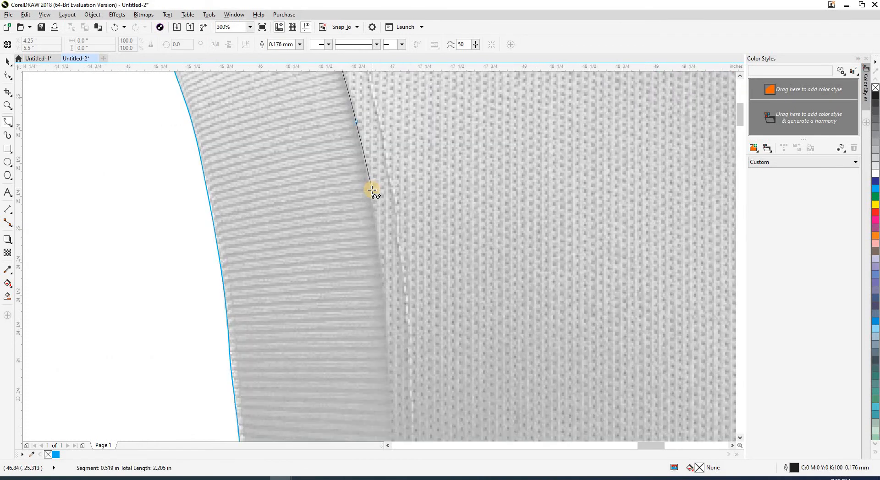
{"action": "left_click", "coordinate": [385, 301]}
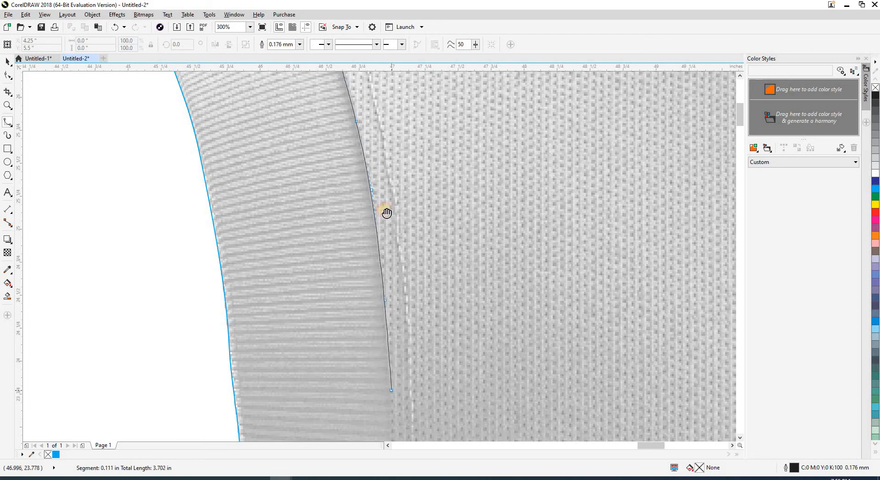
{"action": "scroll", "coordinate": [386, 212], "scroll_direction": "down", "scroll_amount": 1}
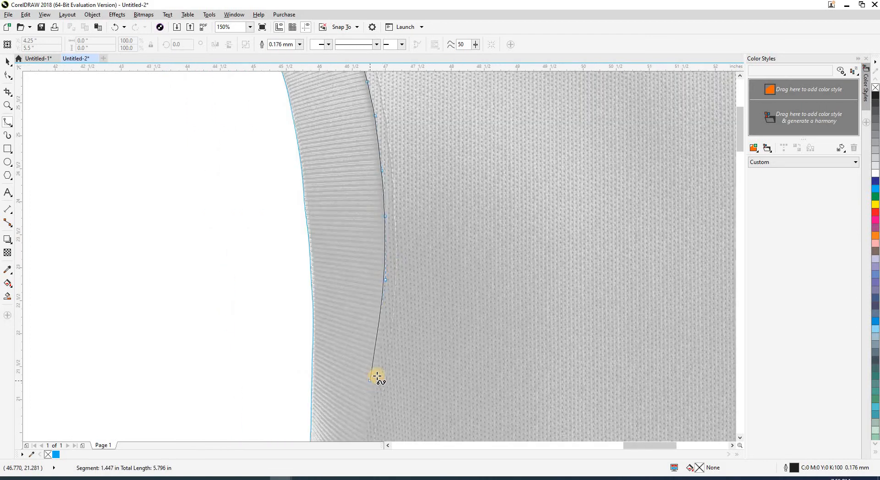
{"action": "left_click", "coordinate": [377, 375]}
{"action": "left_click_drag", "start_coordinate": [377, 375], "coordinate": [423, 164]}
{"action": "left_click", "coordinate": [404, 282]}
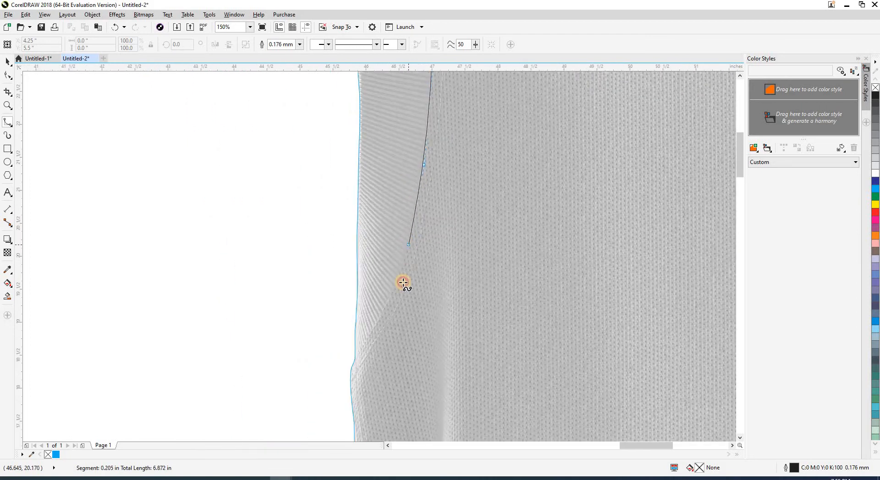
{"action": "left_click", "coordinate": [353, 366]}
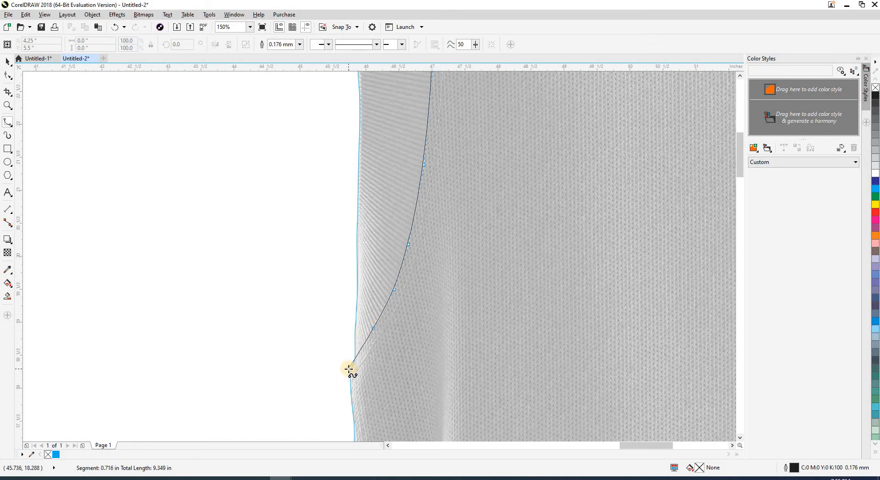
Step: Take the curve outside the back jersey's left armhole, up past the shoulder, and close it
{"action": "left_click", "coordinate": [292, 338]}
{"action": "scroll", "coordinate": [285, 353], "scroll_direction": "down", "scroll_amount": 5}
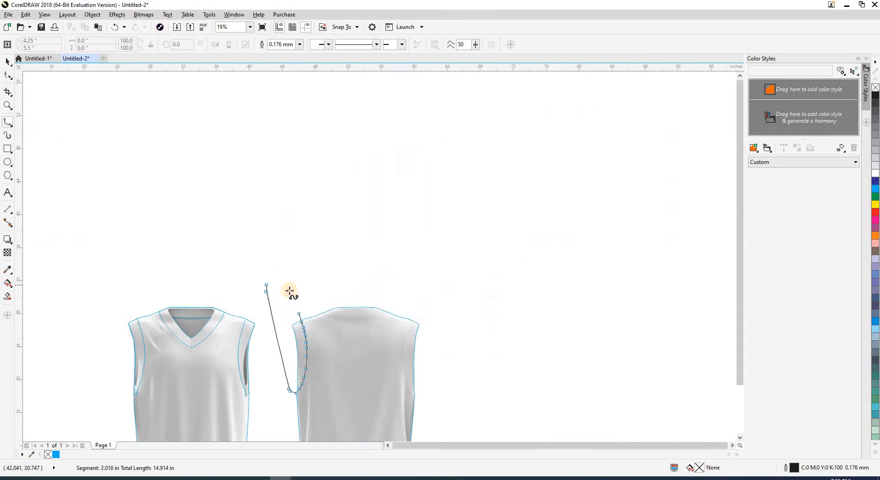
{"action": "left_click", "coordinate": [298, 313]}
{"action": "key", "text": "space"}
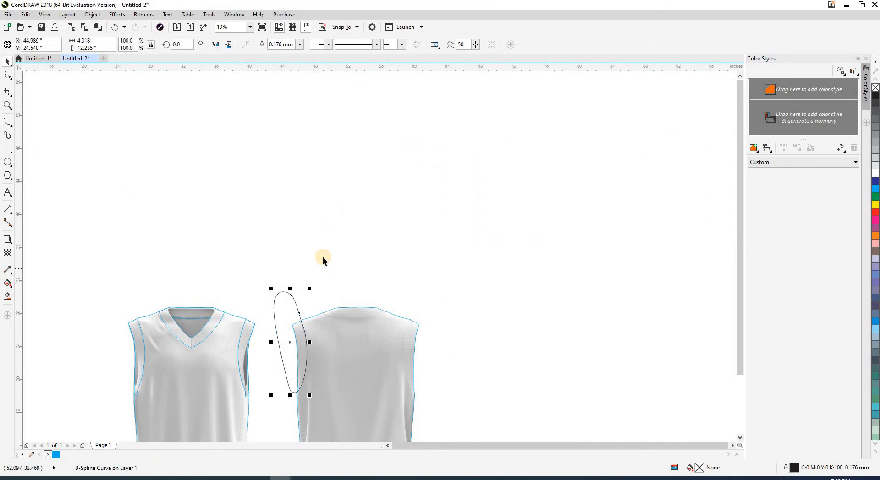
Step: Intersect the left armhole curve with the back jersey silhouette and delete the helper curve
{"action": "left_click_drag", "start_coordinate": [322, 258], "coordinate": [377, 161]}
{"action": "key", "text": "F2"}
{"action": "left_click_drag", "start_coordinate": [312, 189], "coordinate": [450, 343]}
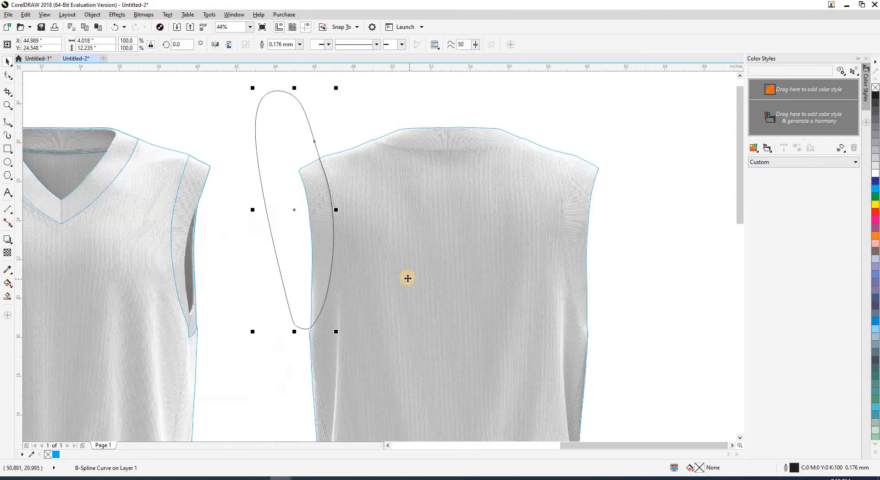
{"action": "left_click", "coordinate": [407, 279], "text": "shift"}
{"action": "left_click", "coordinate": [292, 44]}
{"action": "left_click", "coordinate": [284, 135]}
{"action": "key", "text": "Delete"}
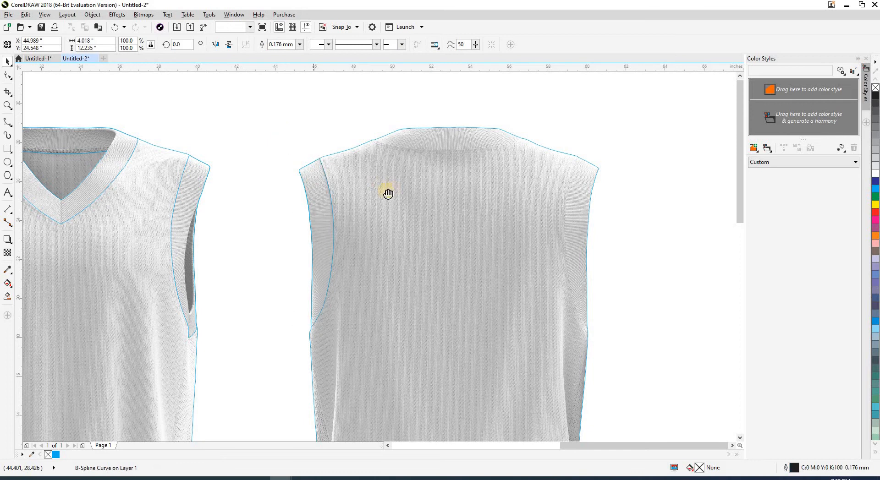
Step: Start a B-spline curve above the back jersey's right shoulder and run it down the top of the armband seam
{"action": "left_click_drag", "start_coordinate": [388, 193], "coordinate": [253, 196]}
{"action": "scroll", "coordinate": [422, 198], "scroll_direction": "up", "scroll_amount": 1}
{"action": "left_click_drag", "start_coordinate": [422, 198], "coordinate": [424, 229]}
{"action": "key", "text": "space"}
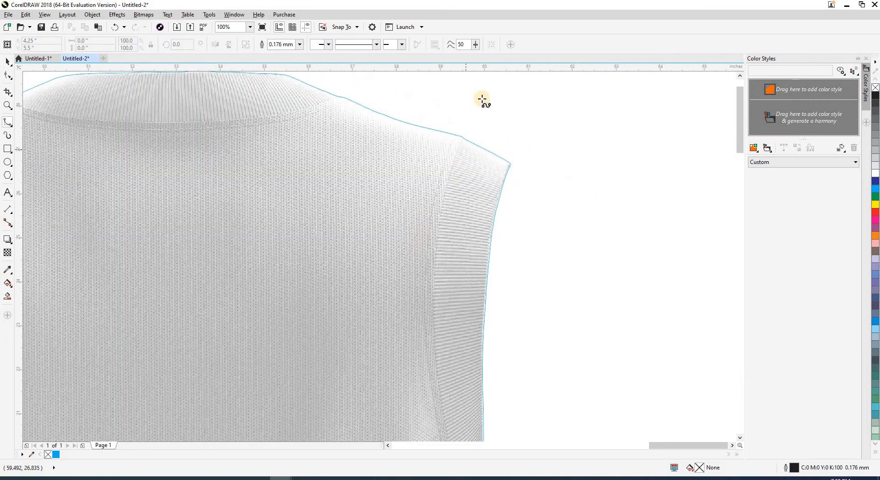
{"action": "scroll", "coordinate": [467, 118], "scroll_direction": "up", "scroll_amount": 2}
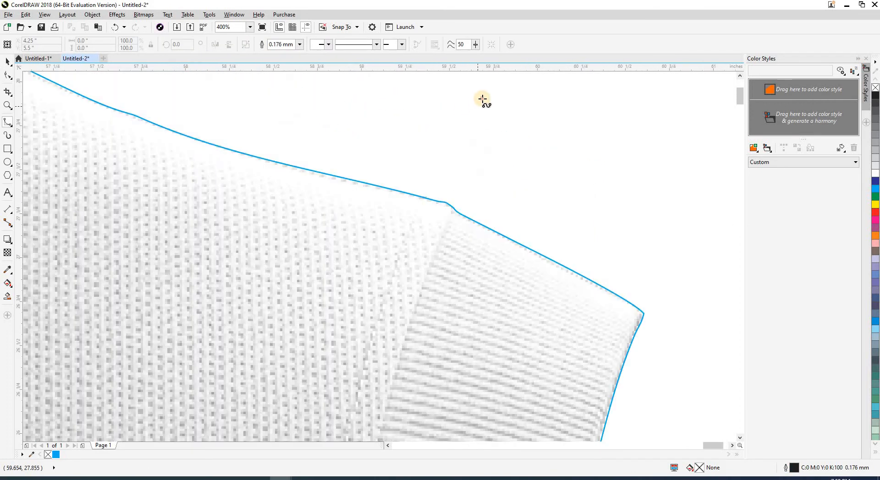
{"action": "left_click", "coordinate": [482, 99]}
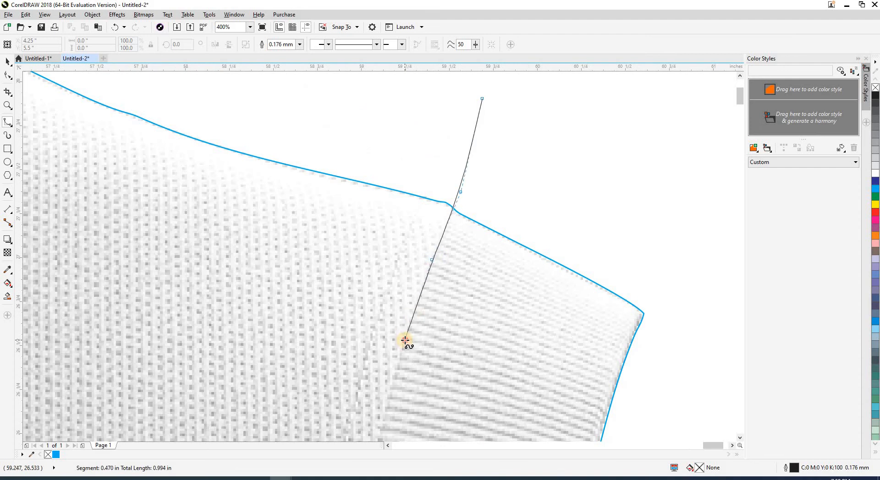
{"action": "left_click", "coordinate": [405, 340]}
Step: Trace the back jersey's right armband seam down the armhole and past the side edge
{"action": "scroll", "coordinate": [459, 229], "scroll_direction": "down", "scroll_amount": 2}
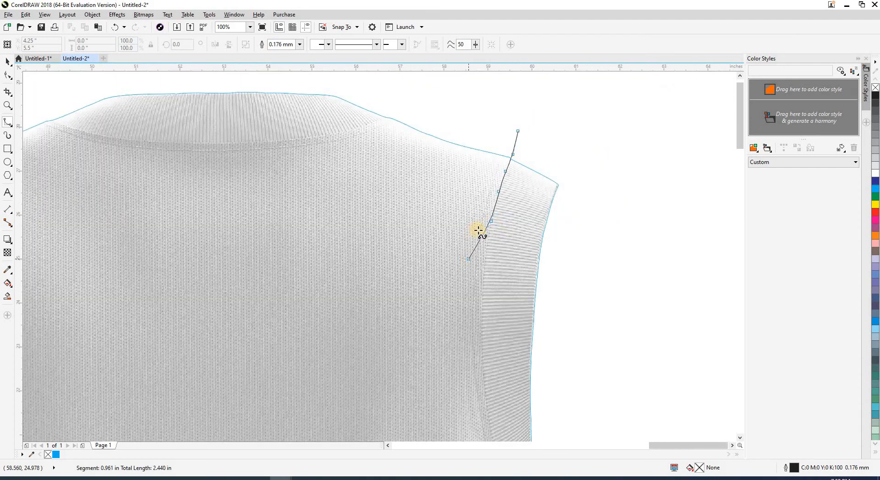
{"action": "scroll", "coordinate": [478, 231], "scroll_direction": "up", "scroll_amount": 1}
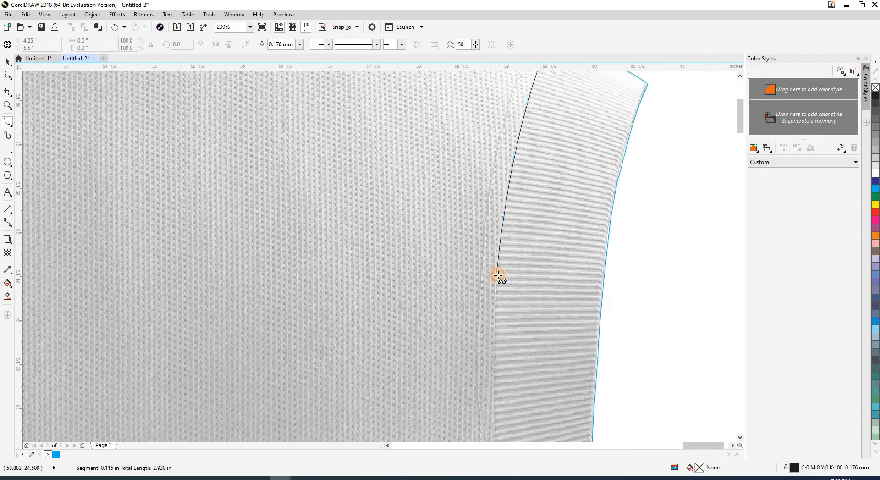
{"action": "left_click_drag", "start_coordinate": [491, 297], "coordinate": [481, 171]}
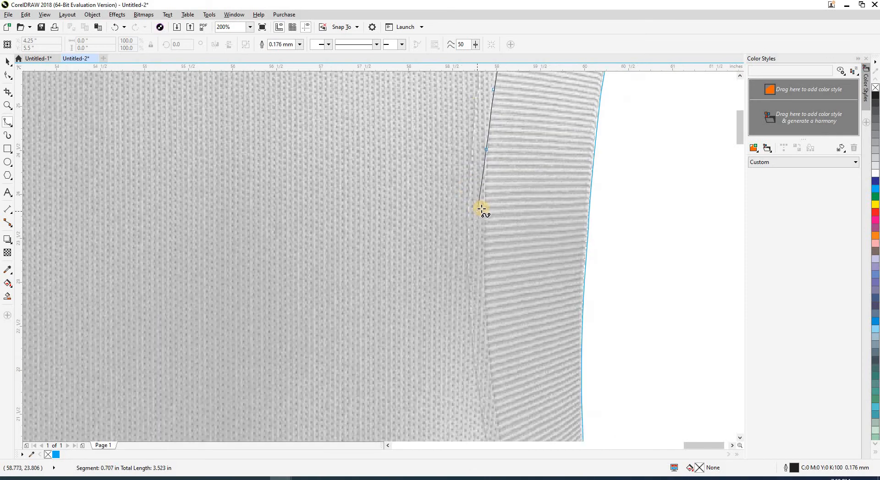
{"action": "left_click", "coordinate": [485, 208]}
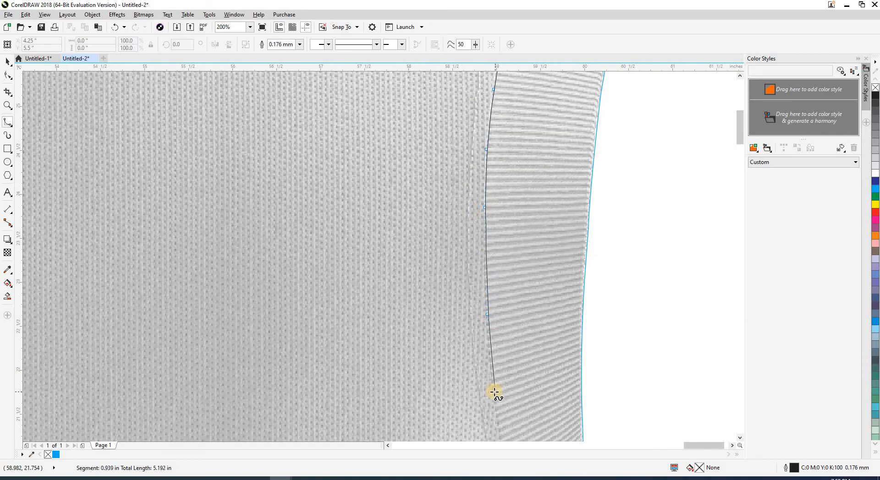
{"action": "left_click_drag", "start_coordinate": [454, 161], "coordinate": [460, 185]}
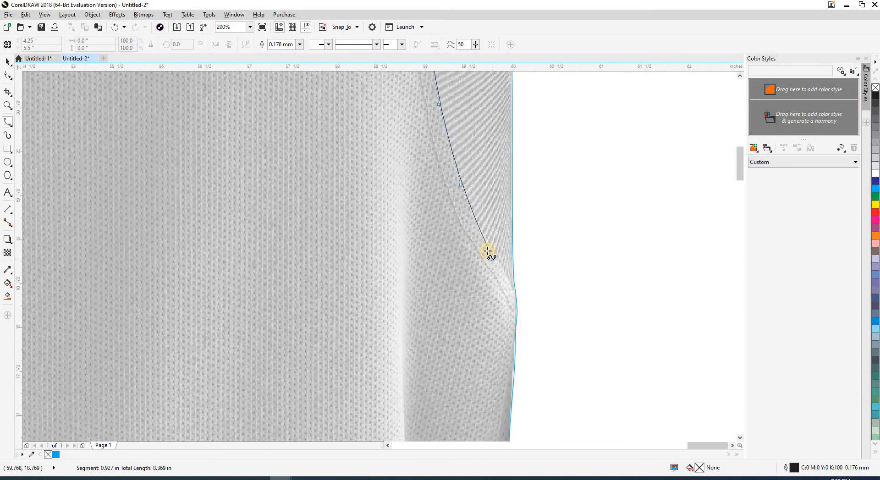
{"action": "left_click", "coordinate": [503, 271]}
{"action": "left_click", "coordinate": [549, 346]}
Step: Take the curve up around the outside of the back jersey's right armhole and close it above the shoulder
{"action": "scroll", "coordinate": [549, 346], "scroll_direction": "down", "scroll_amount": 2}
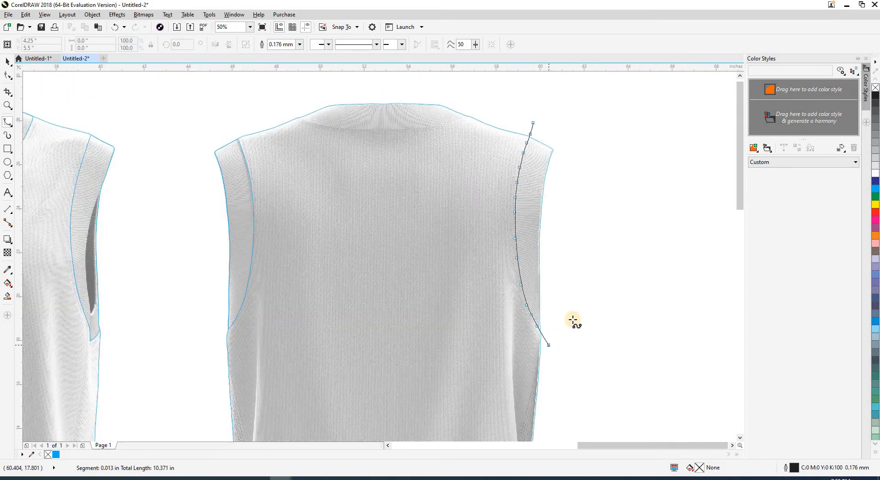
{"action": "left_click", "coordinate": [589, 180]}
{"action": "left_click", "coordinate": [590, 151]}
{"action": "left_click", "coordinate": [557, 111]}
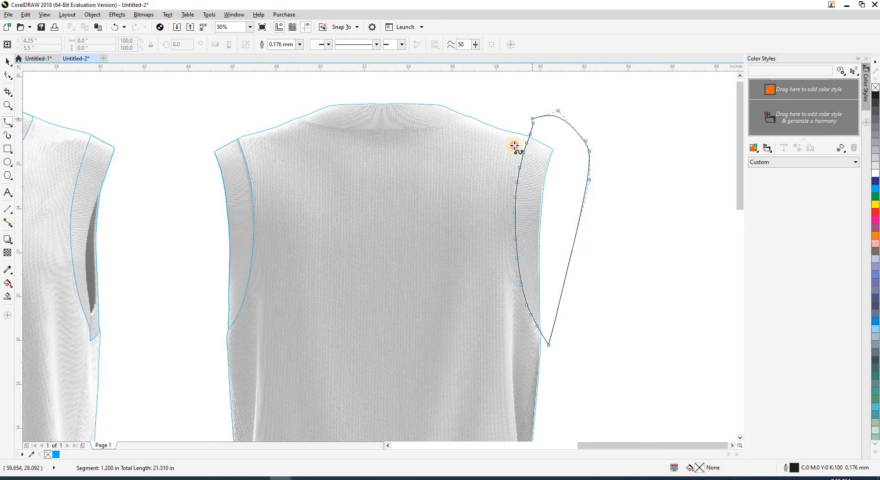
{"action": "left_click", "coordinate": [533, 123]}
{"action": "key", "text": "space"}
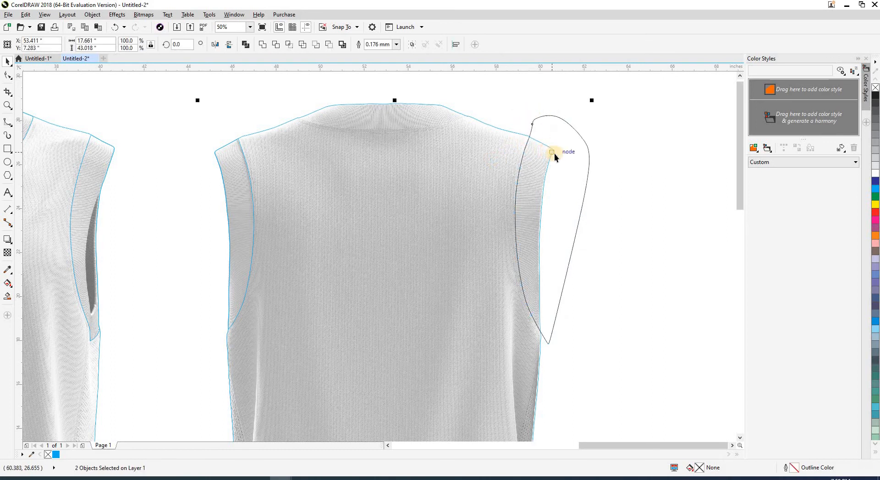
Step: Intersect the right armhole curve with the back jersey silhouette and delete the helper curve
{"action": "key", "text": "Delete"}
Step: Start a B-spline curve above the left end of the back jersey's collar and trace the left half of the collar seam
{"action": "scroll", "coordinate": [584, 185], "scroll_direction": "down", "scroll_amount": 1}
{"action": "scroll", "coordinate": [470, 181], "scroll_direction": "up", "scroll_amount": 2}
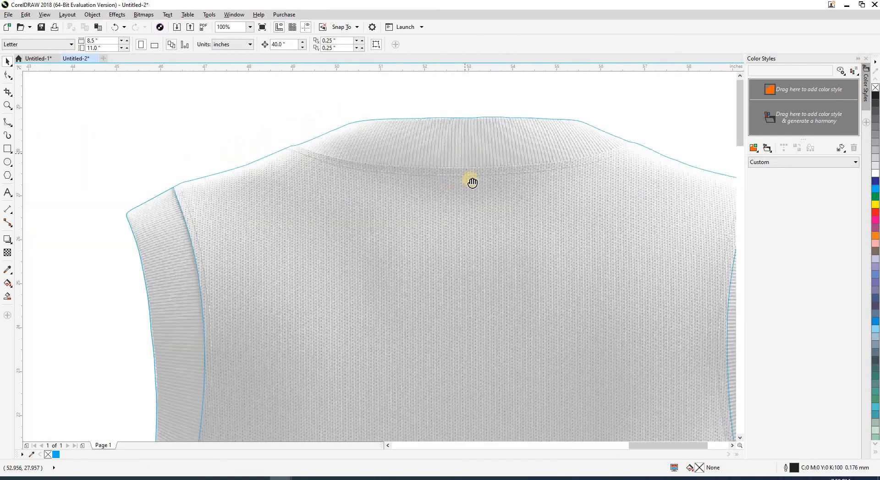
{"action": "scroll", "coordinate": [429, 202], "scroll_direction": "up", "scroll_amount": 1}
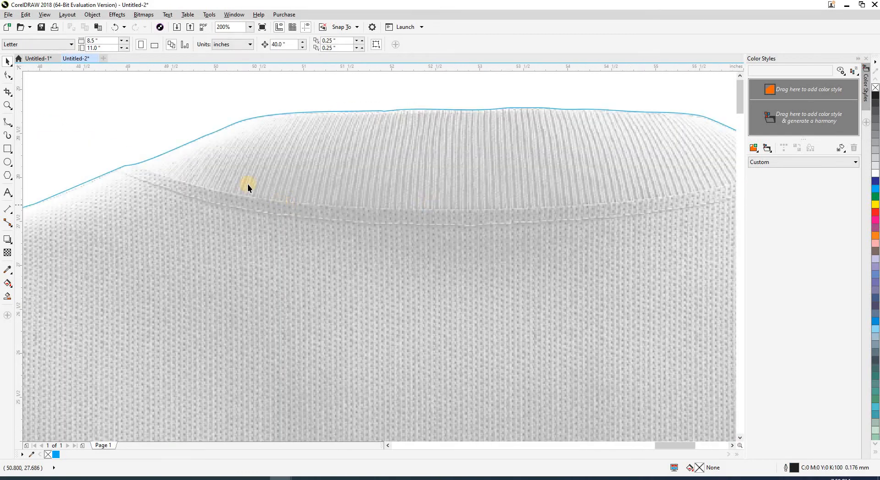
{"action": "key", "text": "space"}
{"action": "left_click", "coordinate": [108, 121]}
{"action": "left_click", "coordinate": [122, 158]}
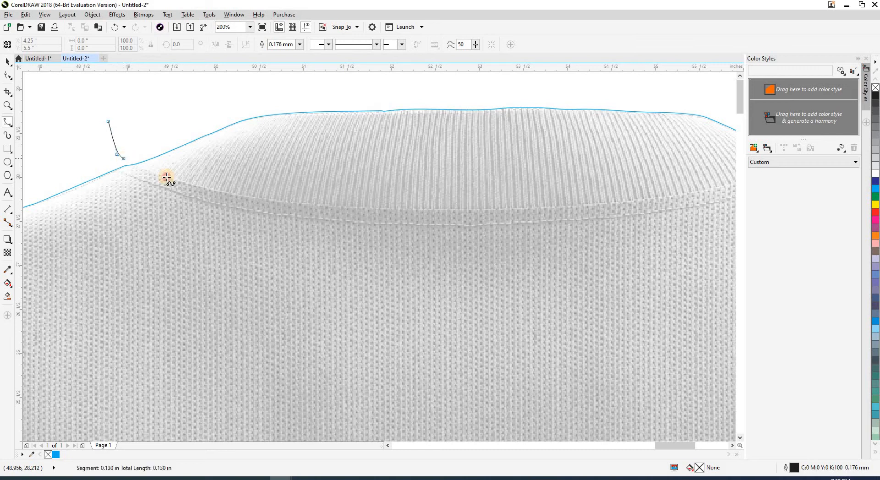
{"action": "left_click", "coordinate": [236, 193]}
{"action": "left_click", "coordinate": [363, 207]}
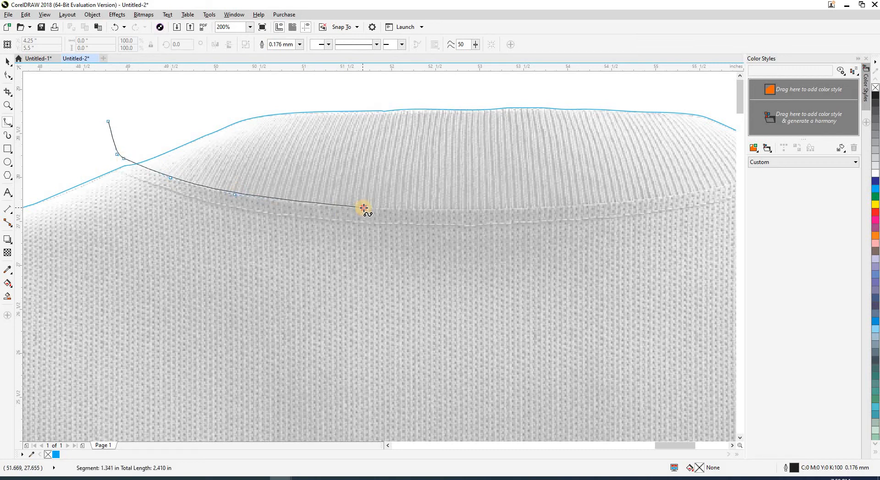
Step: Trace the right half of the back jersey's collar seam and end the curve just outside the right shoulder line
{"action": "left_click", "coordinate": [557, 207]}
{"action": "left_click", "coordinate": [681, 192]}
{"action": "left_click_drag", "start_coordinate": [681, 192], "coordinate": [288, 252]}
{"action": "left_click", "coordinate": [359, 240]}
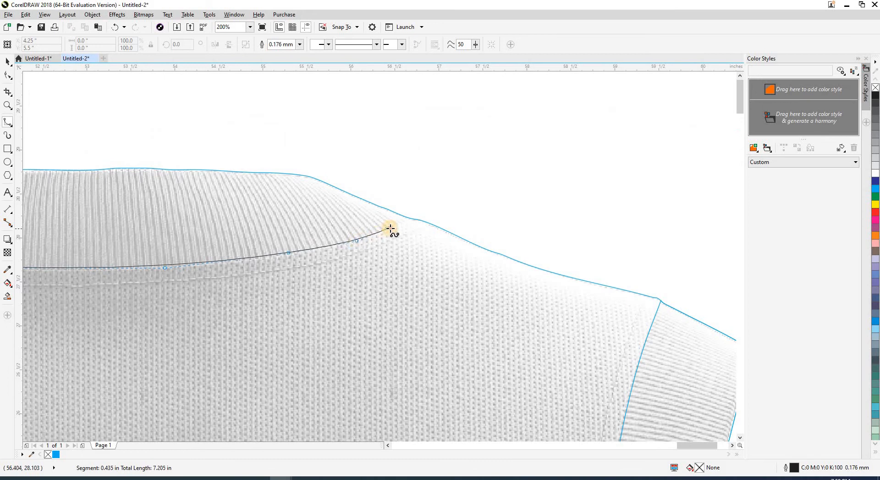
{"action": "double_click", "coordinate": [443, 207]}
{"action": "left_click", "coordinate": [418, 163]}
Step: Resume the collar curve from its right end outside the back jersey's shoulder and turn it upward to enclose the collar
{"action": "scroll", "coordinate": [431, 153], "scroll_direction": "down", "scroll_amount": 4}
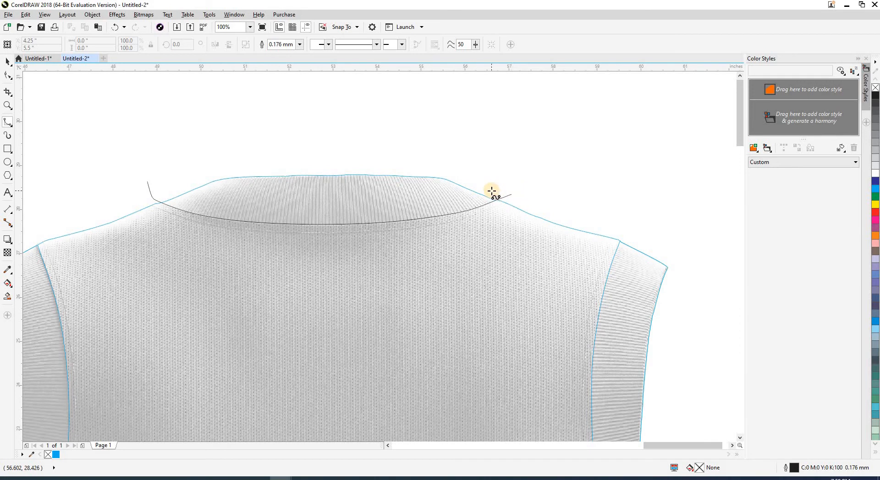
{"action": "left_click", "coordinate": [512, 193]}
{"action": "left_click", "coordinate": [513, 187]}
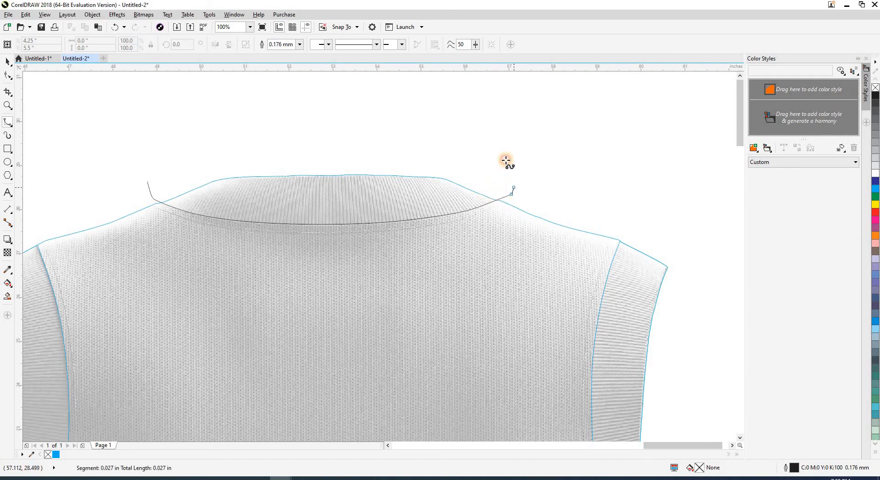
Step: Draw a B-spline arc above the back neckline linking the ends of the traced collar seam, and combine both curves
{"action": "left_click", "coordinate": [504, 158]}
{"action": "left_click", "coordinate": [305, 129]}
{"action": "left_click", "coordinate": [158, 135]}
{"action": "left_click", "coordinate": [154, 152]}
{"action": "left_click", "coordinate": [148, 180]}
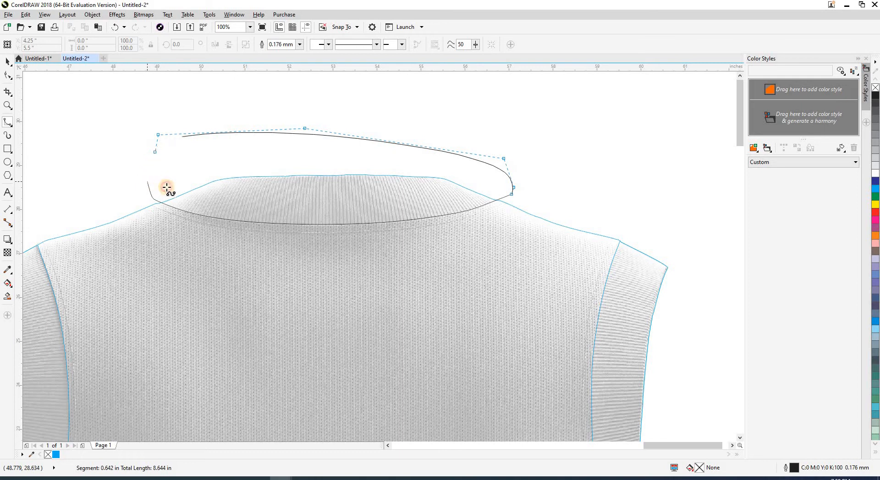
{"action": "key", "text": "space"}
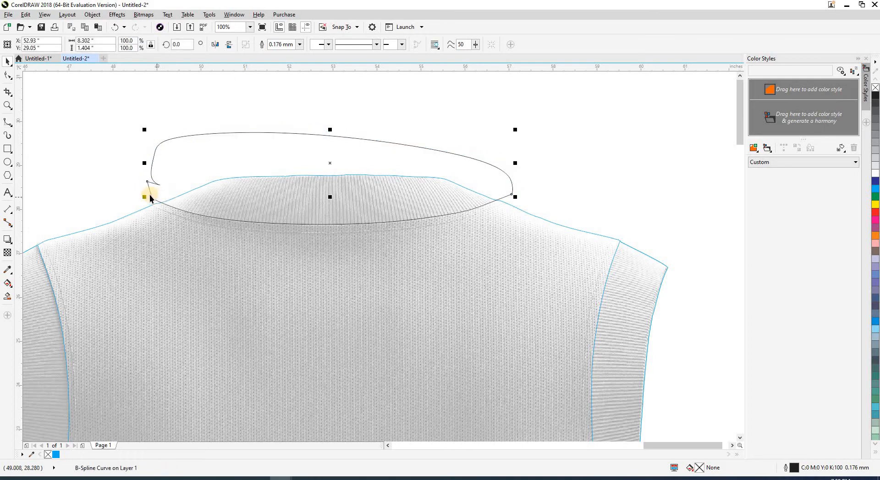
{"action": "left_click", "coordinate": [148, 187], "text": "shift"}
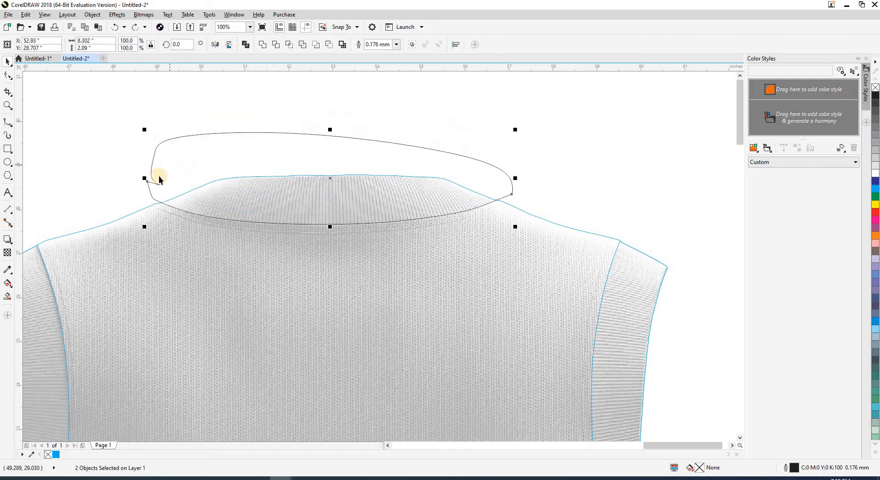
{"action": "key", "text": "ctrl+l"}
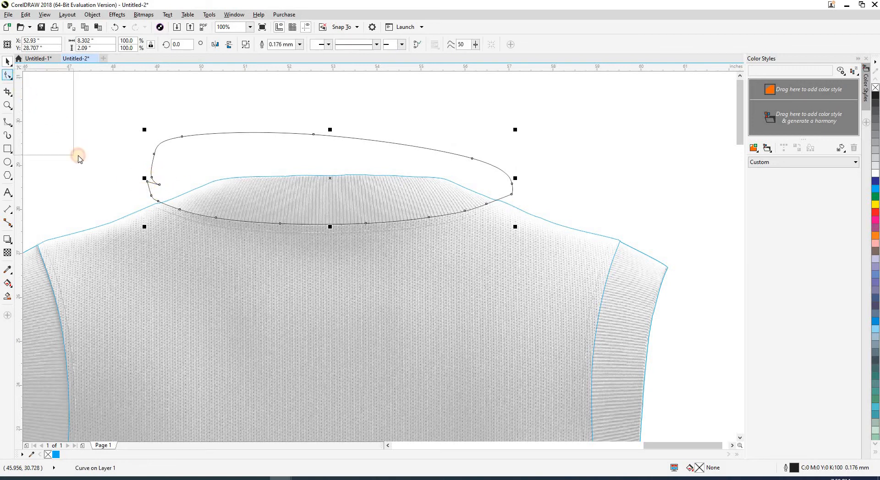
Step: Join the open end nodes at both sides of the combined collar curve to make one closed shape
{"action": "left_click", "coordinate": [13, 80]}
{"action": "left_click", "coordinate": [41, 76]}
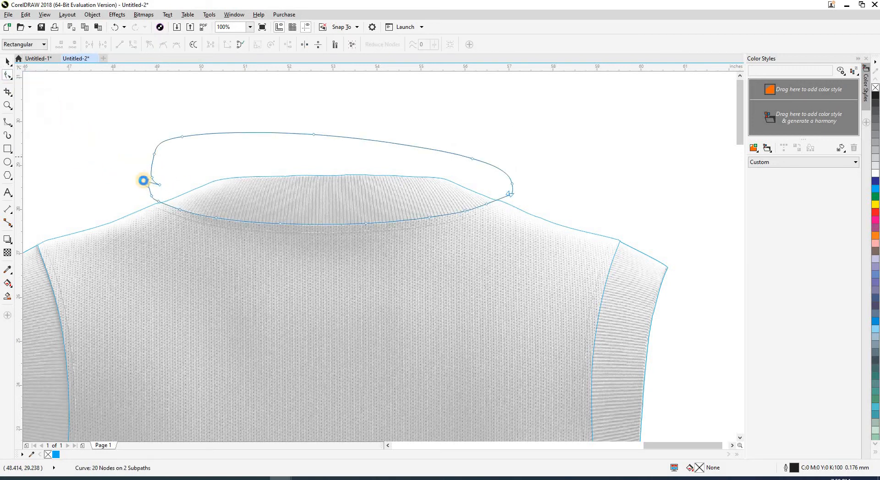
{"action": "scroll", "coordinate": [143, 179], "scroll_direction": "up", "scroll_amount": 3}
{"action": "left_click_drag", "start_coordinate": [194, 209], "coordinate": [203, 221]}
{"action": "left_click", "coordinate": [89, 44]}
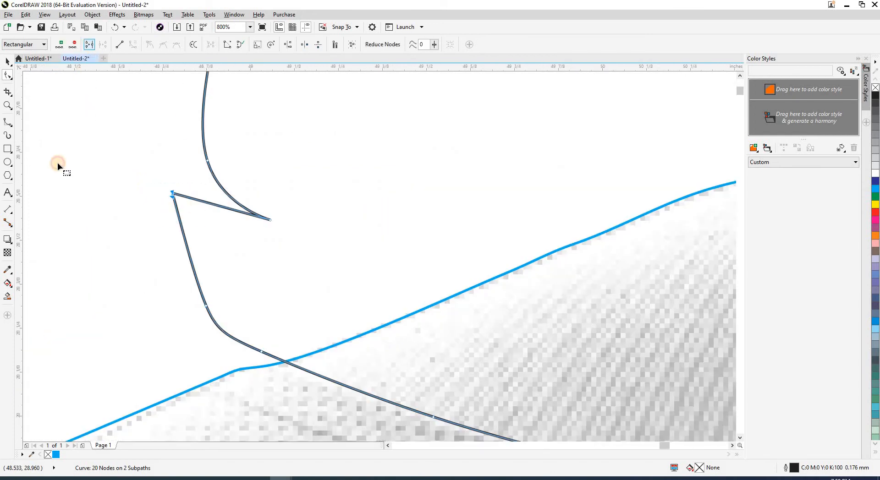
{"action": "scroll", "coordinate": [309, 200], "scroll_direction": "down", "scroll_amount": 3}
{"action": "scroll", "coordinate": [443, 184], "scroll_direction": "up", "scroll_amount": 2}
{"action": "left_click", "coordinate": [414, 160]}
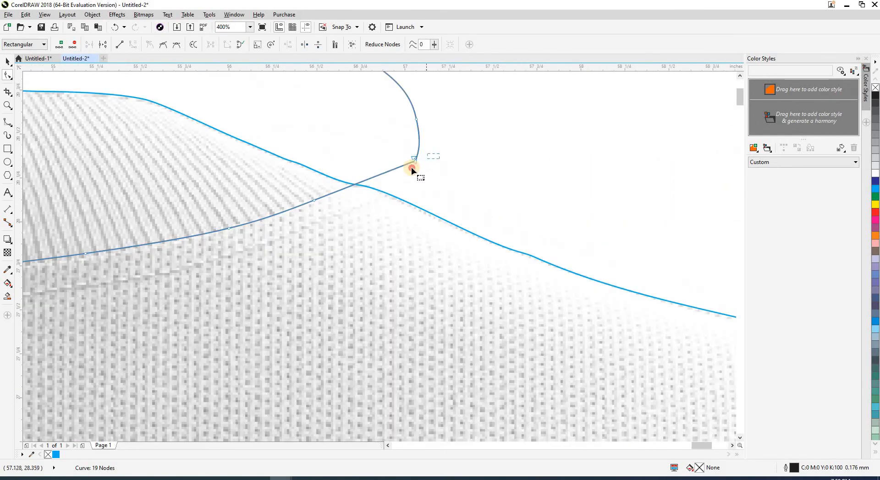
{"action": "left_click", "coordinate": [89, 45]}
{"action": "scroll", "coordinate": [461, 172], "scroll_direction": "down", "scroll_amount": 2}
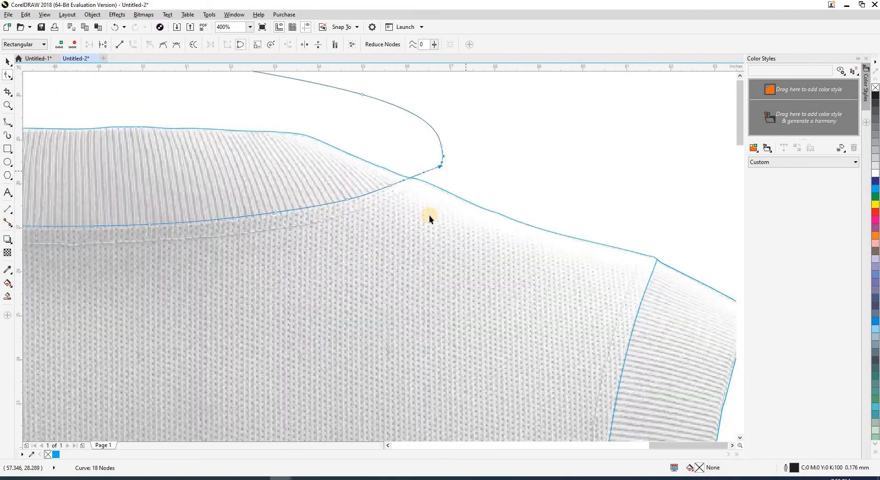
Step: Intersect the closed collar shape with the back jersey outline and delete the leftover helper curve
{"action": "key", "text": "space"}
{"action": "left_click", "coordinate": [428, 216], "text": "shift"}
{"action": "left_click", "coordinate": [417, 140]}
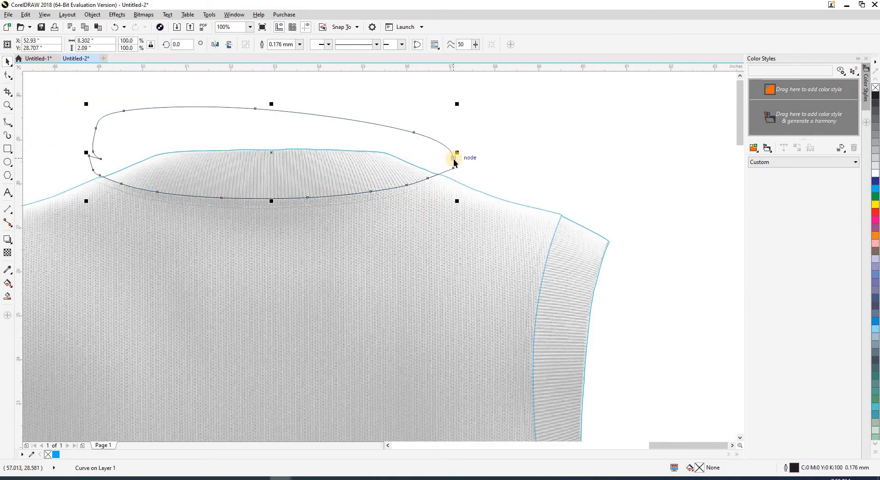
{"action": "key", "text": "Delete"}
{"action": "scroll", "coordinate": [415, 171], "scroll_direction": "down", "scroll_amount": 1}
{"action": "left_click_drag", "start_coordinate": [406, 172], "coordinate": [406, 147]}
{"action": "key", "text": "ctrl+z"}
{"action": "left_click", "coordinate": [491, 149]}
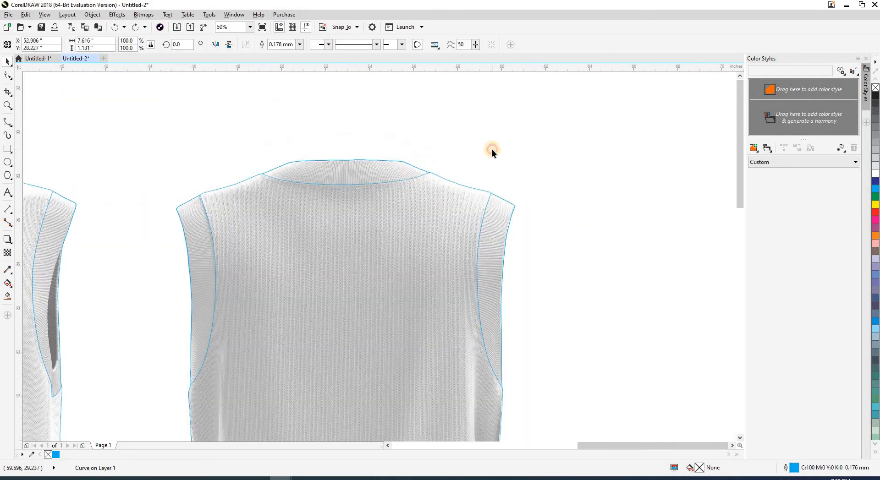
Step: Start a B-spline outside the back waistband's left end and trace its top seam towards the middle
{"action": "scroll", "coordinate": [492, 150], "scroll_direction": "down", "scroll_amount": 2}
{"action": "scroll", "coordinate": [429, 281], "scroll_direction": "up", "scroll_amount": 5}
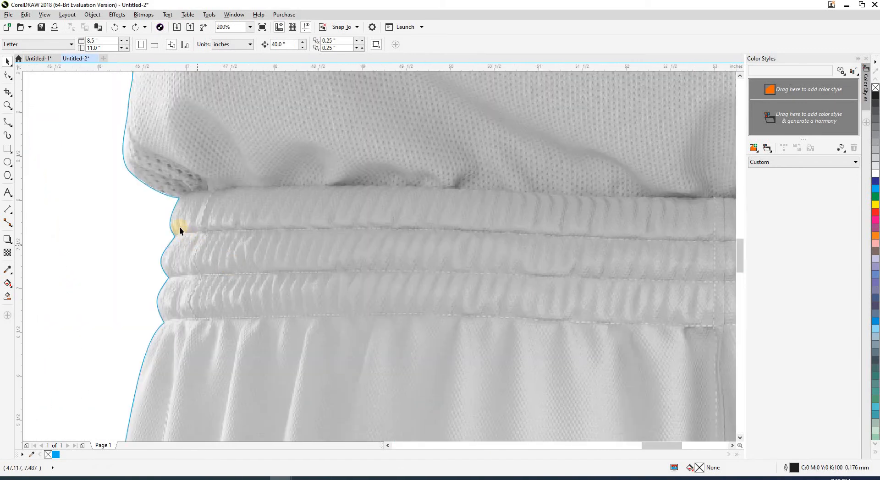
{"action": "key", "text": "F5"}
{"action": "left_click", "coordinate": [124, 223]}
{"action": "left_click_drag", "start_coordinate": [179, 199], "coordinate": [171, 204]}
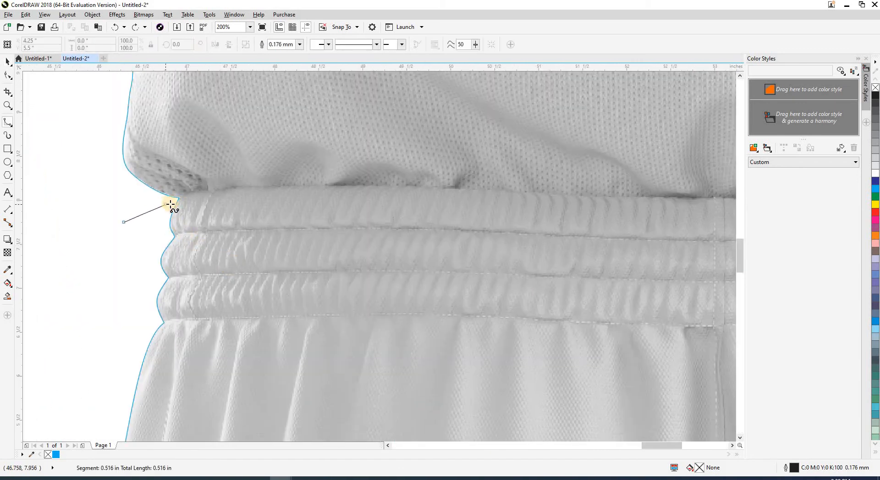
{"action": "left_click", "coordinate": [180, 197]}
{"action": "left_click", "coordinate": [237, 188]}
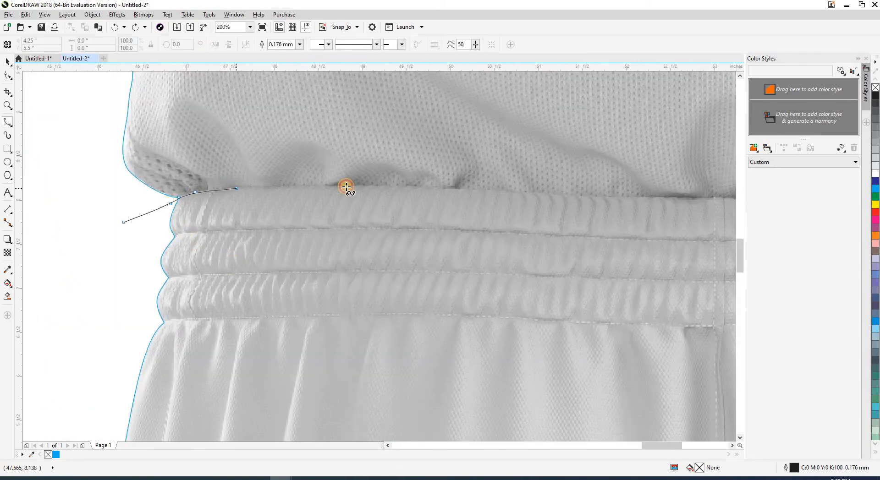
{"action": "left_click", "coordinate": [344, 186]}
{"action": "left_click_drag", "start_coordinate": [533, 191], "coordinate": [536, 188]}
{"action": "left_click", "coordinate": [633, 197]}
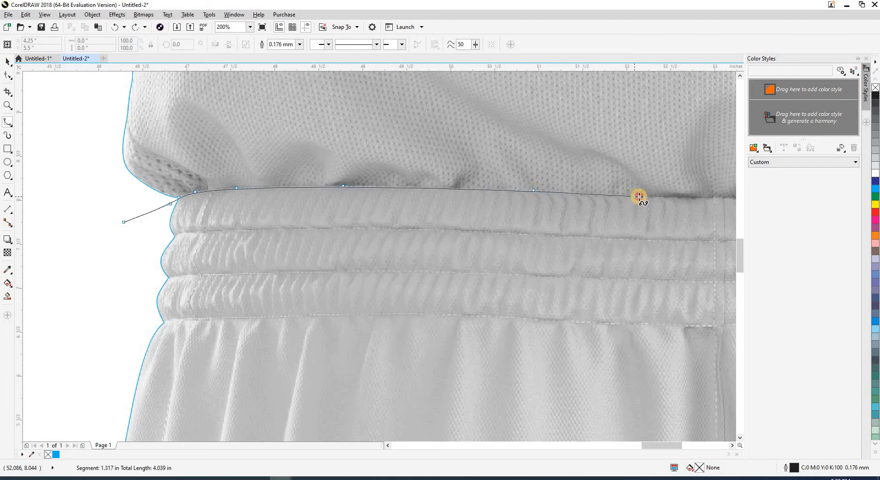
Step: Continue the B-spline along the waistband's top seam to its right end
{"action": "left_click_drag", "start_coordinate": [637, 197], "coordinate": [248, 215]}
{"action": "left_click", "coordinate": [357, 217]}
{"action": "left_click_drag", "start_coordinate": [534, 219], "coordinate": [203, 255]}
{"action": "left_click", "coordinate": [333, 241]}
{"action": "left_click", "coordinate": [337, 242]}
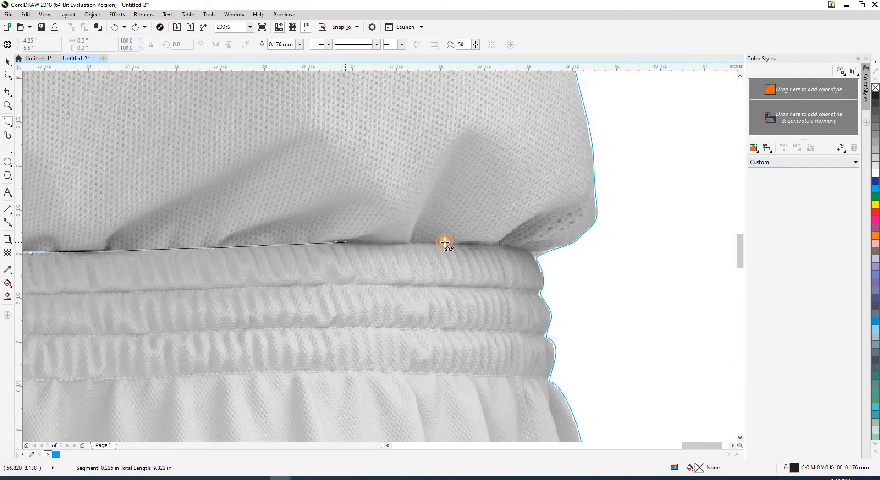
{"action": "left_click", "coordinate": [445, 242]}
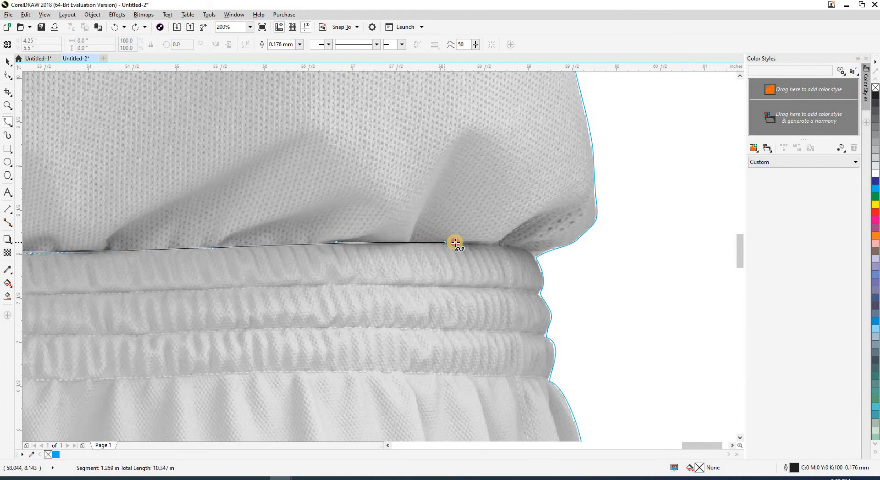
{"action": "left_click", "coordinate": [513, 246]}
{"action": "left_click", "coordinate": [528, 251]}
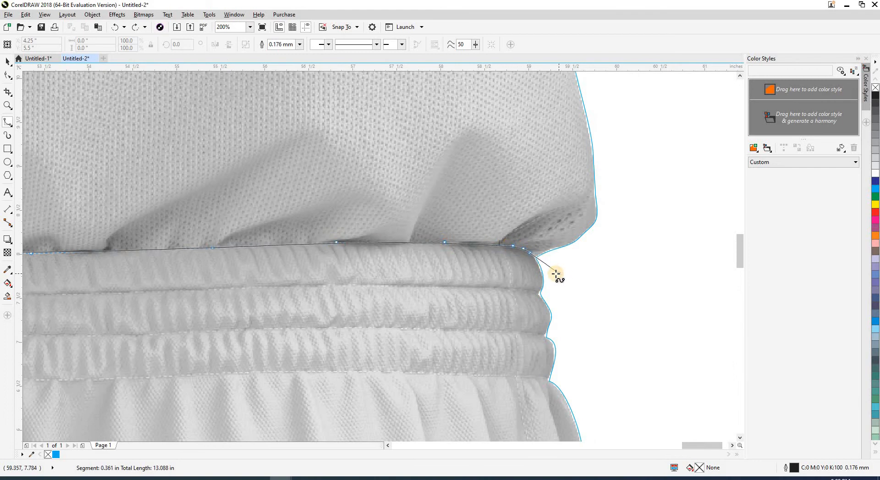
Step: Loop the B-spline outside the waistband's right end down to the level of the bottom seam
{"action": "left_click", "coordinate": [557, 276]}
{"action": "left_click_drag", "start_coordinate": [576, 328], "coordinate": [601, 211]}
{"action": "left_click", "coordinate": [628, 246]}
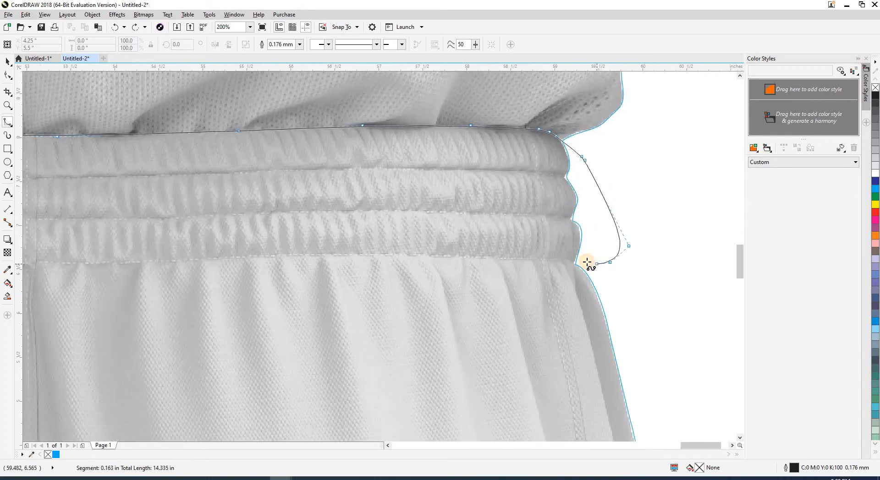
Step: Trace the waistband's bottom seam from right to left with the same B-spline
{"action": "left_click", "coordinate": [537, 260]}
{"action": "left_click", "coordinate": [428, 256]}
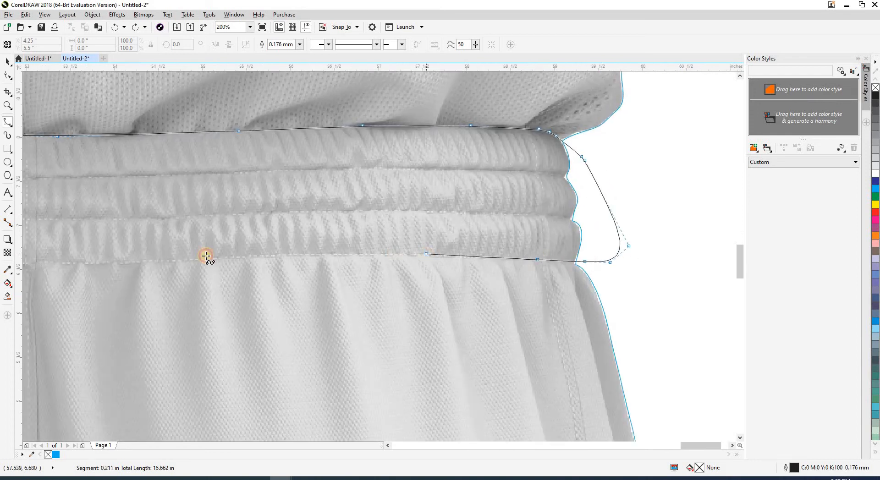
{"action": "left_click", "coordinate": [212, 258]}
{"action": "left_click_drag", "start_coordinate": [196, 266], "coordinate": [596, 241]}
{"action": "left_click", "coordinate": [442, 238]}
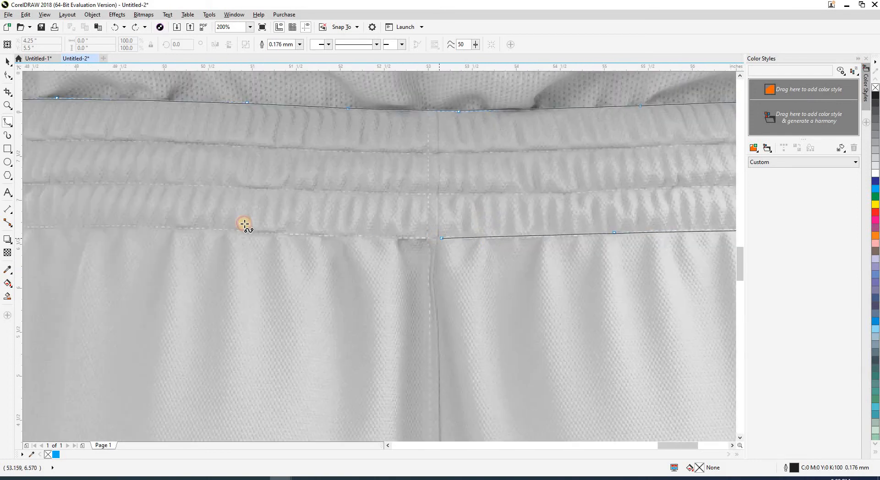
{"action": "left_click", "coordinate": [256, 232]}
{"action": "left_click_drag", "start_coordinate": [536, 238], "coordinate": [562, 237]}
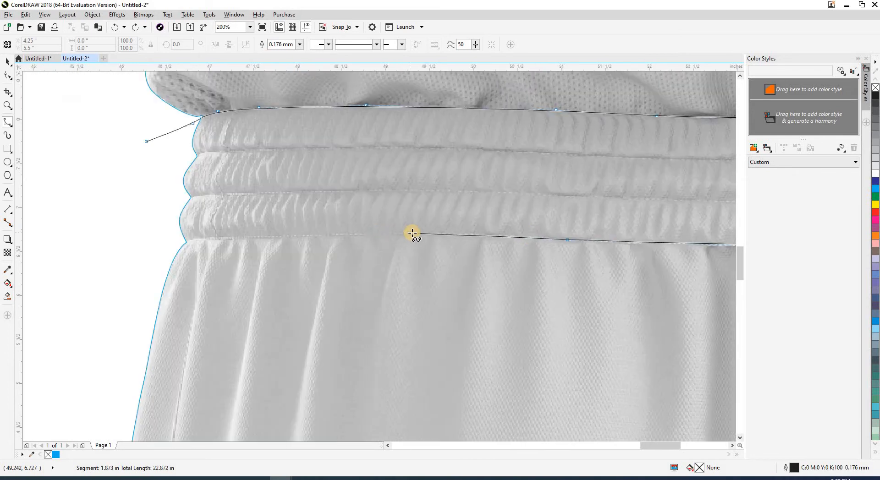
{"action": "left_click", "coordinate": [412, 233]}
{"action": "left_click", "coordinate": [317, 237]}
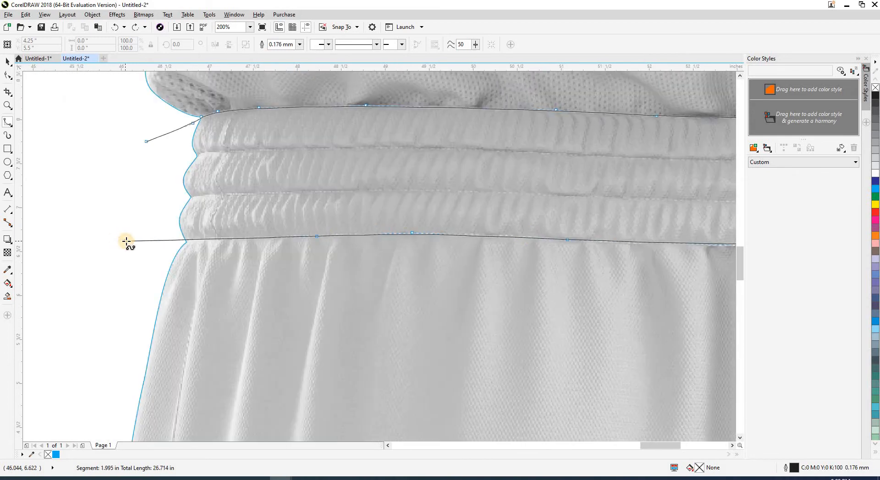
Step: Loop the B-spline outside the waistband's left end and close it at its starting point
{"action": "left_click", "coordinate": [126, 241]}
{"action": "left_click", "coordinate": [102, 210]}
{"action": "left_click", "coordinate": [114, 174]}
{"action": "left_click", "coordinate": [128, 165]}
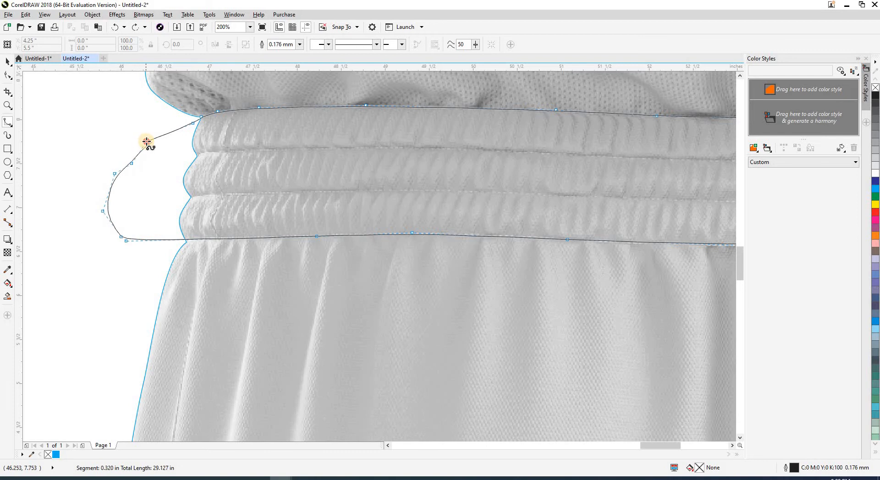
{"action": "left_click", "coordinate": [151, 142]}
Step: Intersect the closed waistband shape with the back uniform outline and delete the leftover helper curve
{"action": "key", "text": "space"}
{"action": "left_click", "coordinate": [183, 269], "text": "shift"}
{"action": "left_click", "coordinate": [163, 190]}
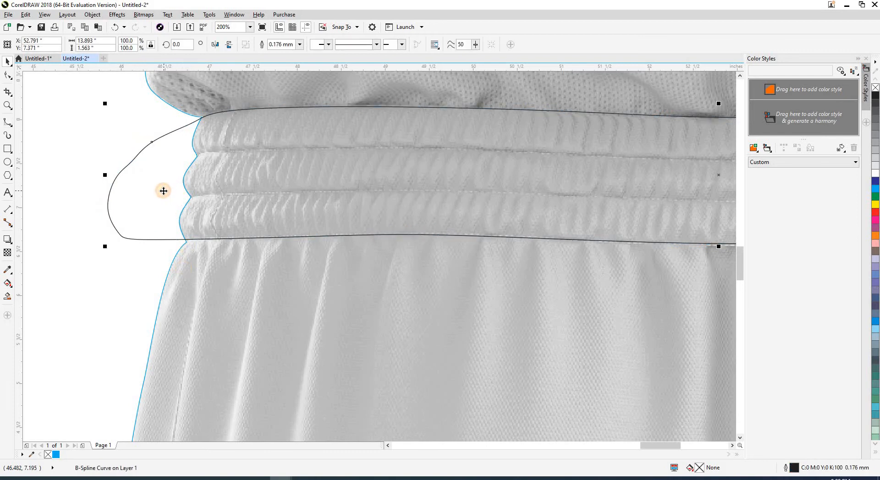
{"action": "key", "text": "Delete"}
{"action": "scroll", "coordinate": [163, 191], "scroll_direction": "down", "scroll_amount": 3}
{"action": "left_click_drag", "start_coordinate": [186, 221], "coordinate": [194, 243]}
{"action": "scroll", "coordinate": [195, 375], "scroll_direction": "down", "scroll_amount": 2}
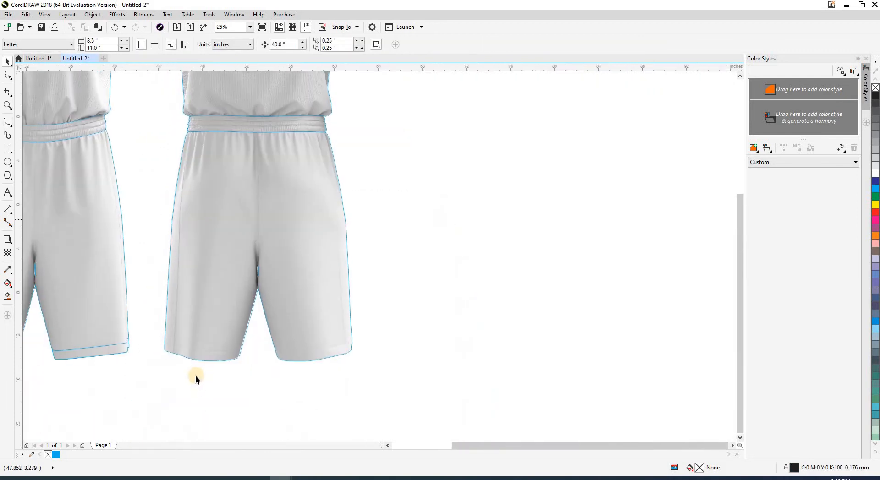
Step: Start a B-spline below the back shorts' left leg and curve it around the outer hem corner to the stitch line
{"action": "scroll", "coordinate": [147, 337], "scroll_direction": "up", "scroll_amount": 5}
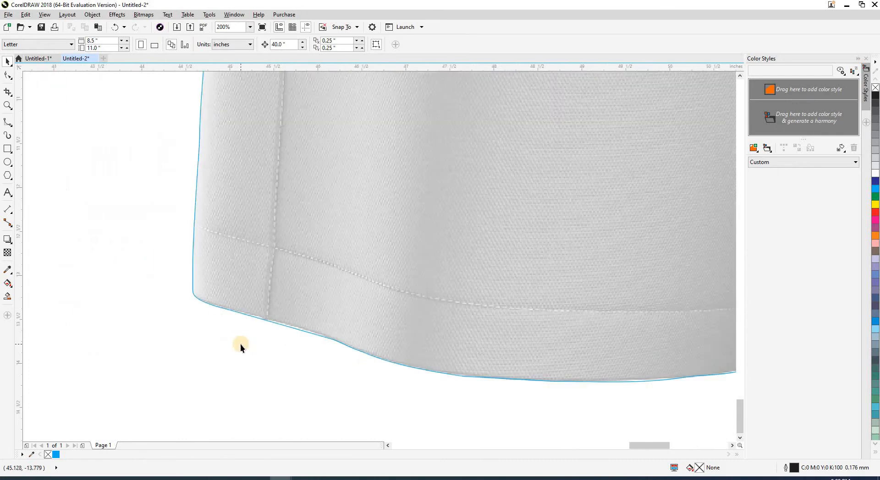
{"action": "scroll", "coordinate": [240, 343], "scroll_direction": "down", "scroll_amount": 3}
{"action": "scroll", "coordinate": [248, 330], "scroll_direction": "up", "scroll_amount": 3}
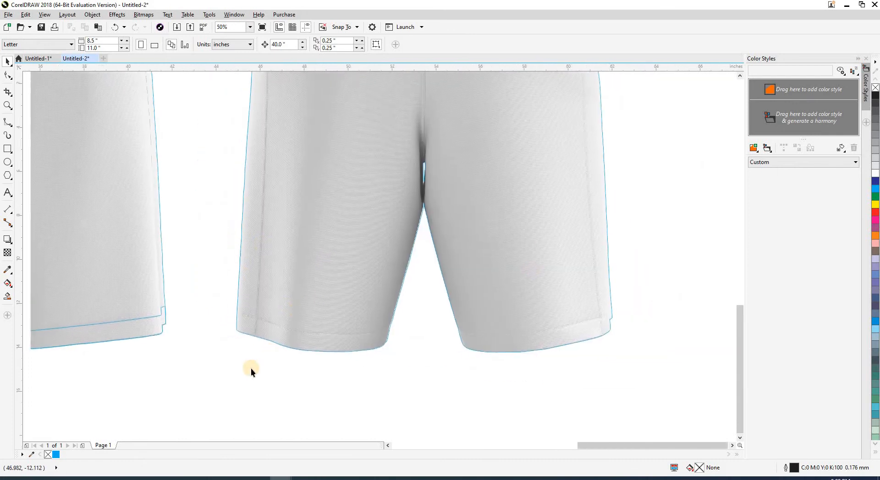
{"action": "key", "text": "space"}
{"action": "left_click", "coordinate": [236, 340]}
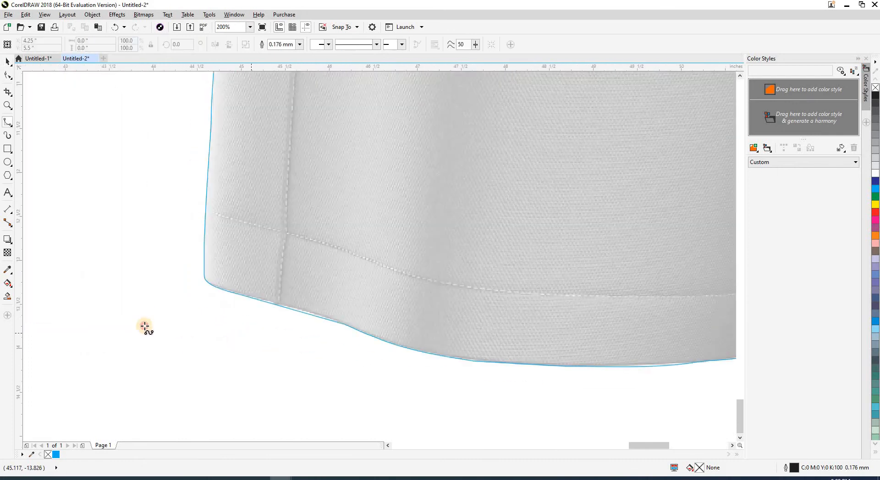
{"action": "left_click", "coordinate": [136, 318]}
{"action": "left_click", "coordinate": [139, 261]}
{"action": "left_click", "coordinate": [164, 218]}
{"action": "left_click_drag", "start_coordinate": [199, 217], "coordinate": [196, 232]}
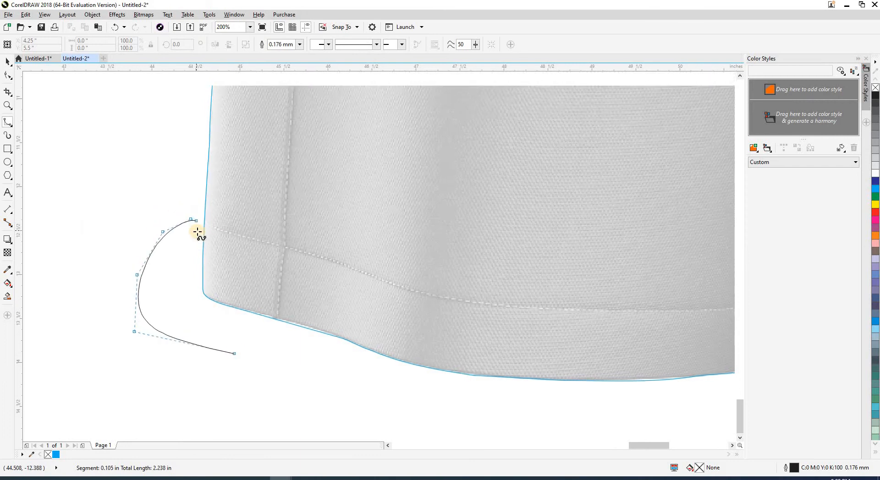
Step: Trace the left leg's hem stitch line with the B-spline across to just past the inner leg edge
{"action": "scroll", "coordinate": [197, 231], "scroll_direction": "up", "scroll_amount": 2}
{"action": "left_click", "coordinate": [210, 182]}
{"action": "left_click", "coordinate": [219, 191]}
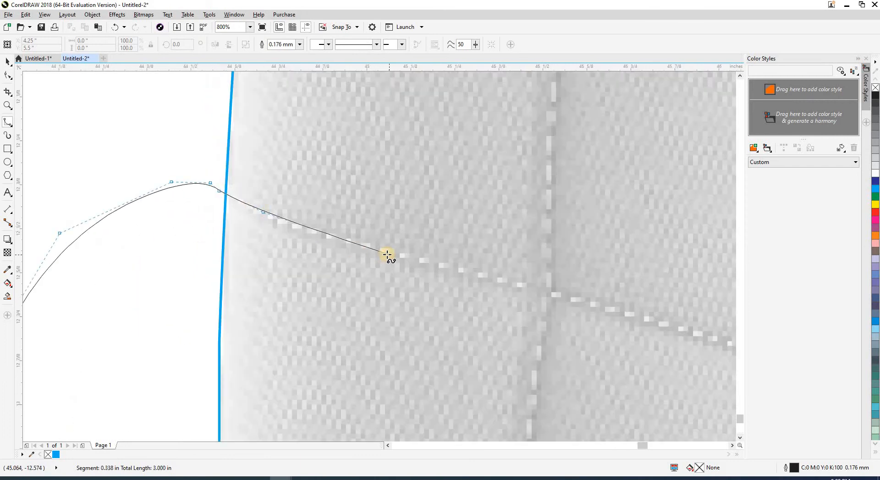
{"action": "left_click", "coordinate": [387, 255]}
{"action": "left_click", "coordinate": [573, 295]}
{"action": "scroll", "coordinate": [471, 291], "scroll_direction": "down", "scroll_amount": 2}
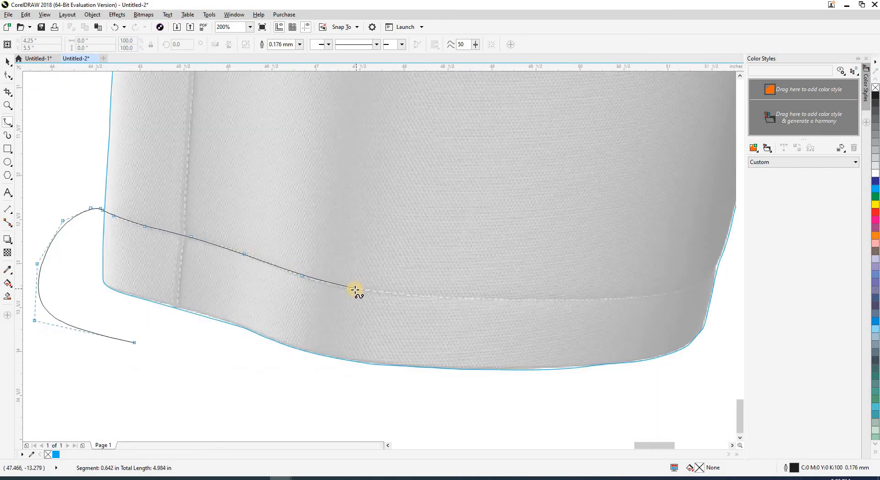
{"action": "left_click", "coordinate": [601, 299]}
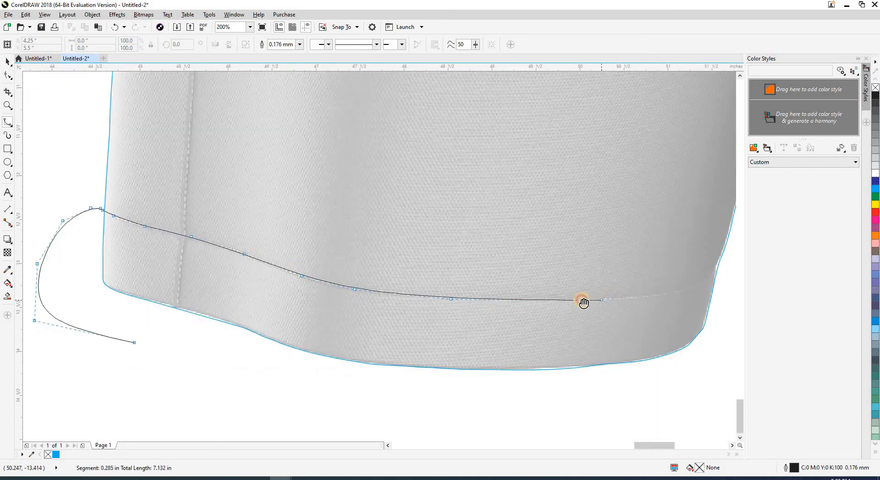
{"action": "scroll", "coordinate": [563, 300], "scroll_direction": "up", "scroll_amount": 1}
{"action": "left_click", "coordinate": [640, 282]}
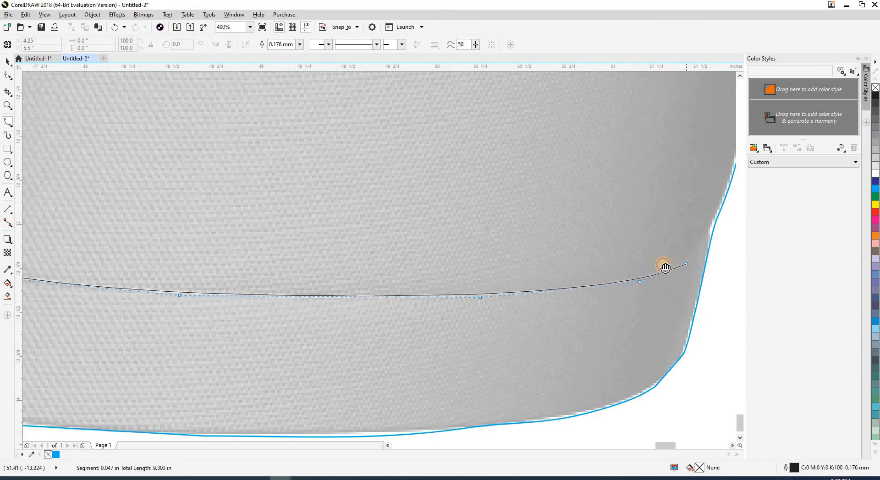
{"action": "left_click_drag", "start_coordinate": [665, 268], "coordinate": [524, 309]}
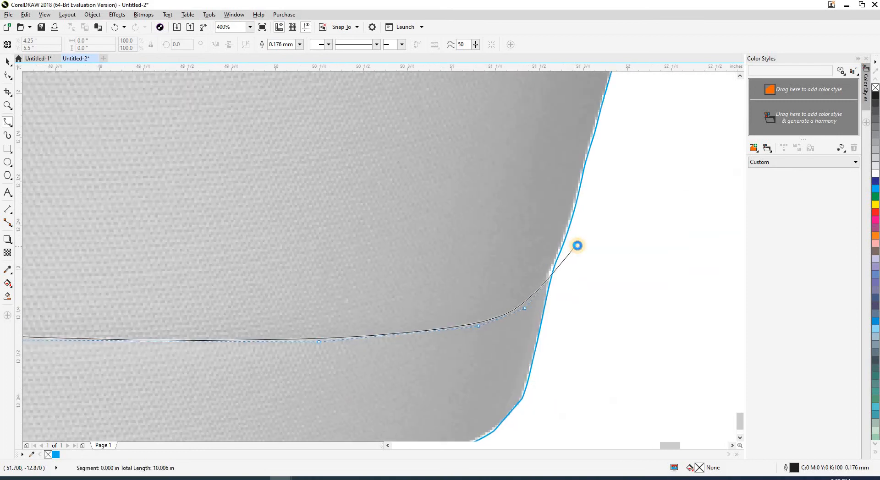
Step: Loop the B-spline beneath the left leg's hem and close it at its starting point
{"action": "scroll", "coordinate": [578, 245], "scroll_direction": "down", "scroll_amount": 2}
{"action": "left_click", "coordinate": [598, 303]}
{"action": "left_click", "coordinate": [529, 350]}
{"action": "left_click", "coordinate": [389, 358]}
{"action": "left_click", "coordinate": [299, 334]}
{"action": "left_click", "coordinate": [279, 291]}
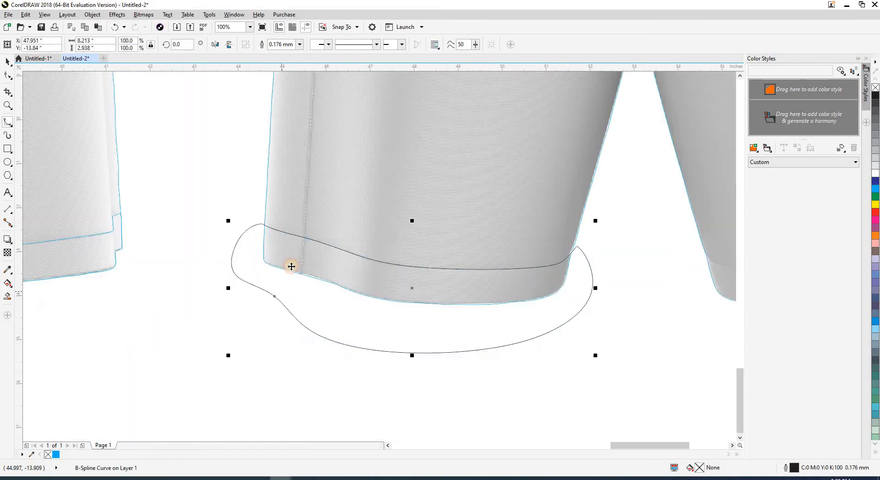
Step: Delete the leftover helper curve around the back shorts' left leg hem
{"action": "key", "text": "Delete"}
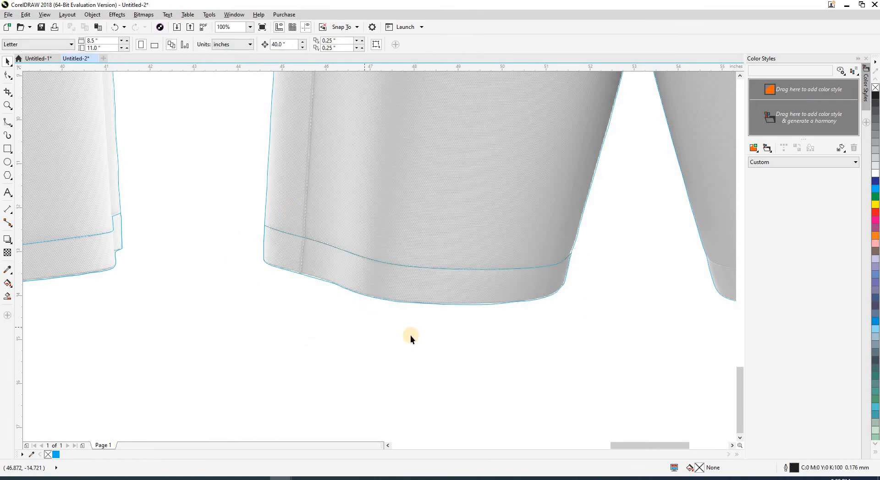
{"action": "scroll", "coordinate": [430, 328], "scroll_direction": "down", "scroll_amount": 2}
{"action": "scroll", "coordinate": [449, 315], "scroll_direction": "up", "scroll_amount": 2}
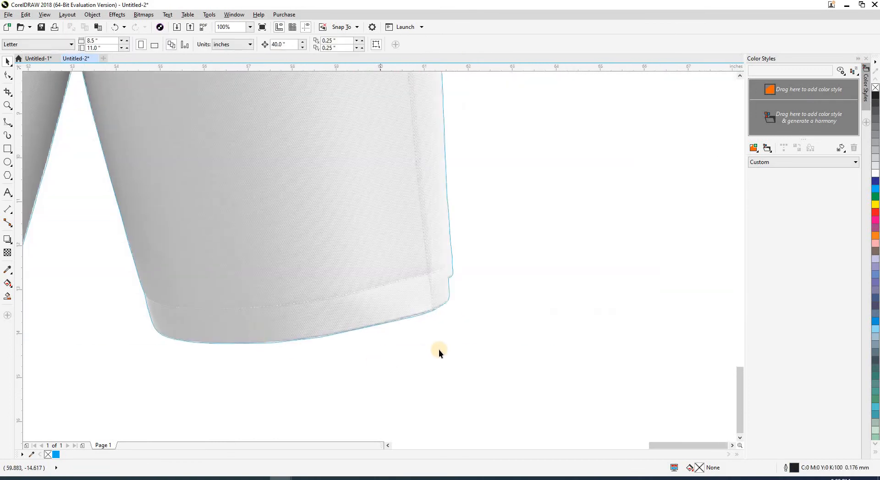
Step: Start a B-spline outside the back shorts' right leg corner, run it beneath the hem and curve it above the inner hem edge
{"action": "key", "text": "space"}
{"action": "left_click", "coordinate": [490, 318]}
{"action": "left_click", "coordinate": [337, 381]}
{"action": "left_click", "coordinate": [208, 388]}
{"action": "left_click", "coordinate": [138, 344]}
{"action": "scroll", "coordinate": [119, 304], "scroll_direction": "up", "scroll_amount": 1}
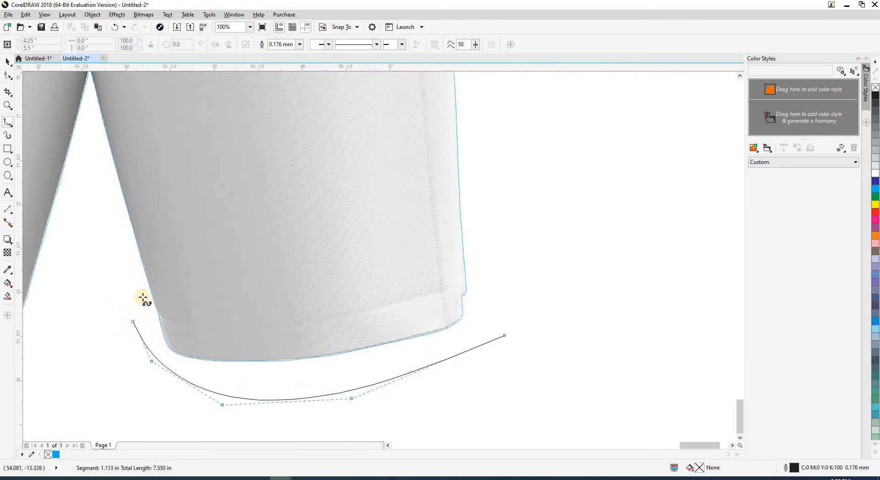
{"action": "scroll", "coordinate": [143, 298], "scroll_direction": "up", "scroll_amount": 2}
{"action": "left_click", "coordinate": [199, 254]}
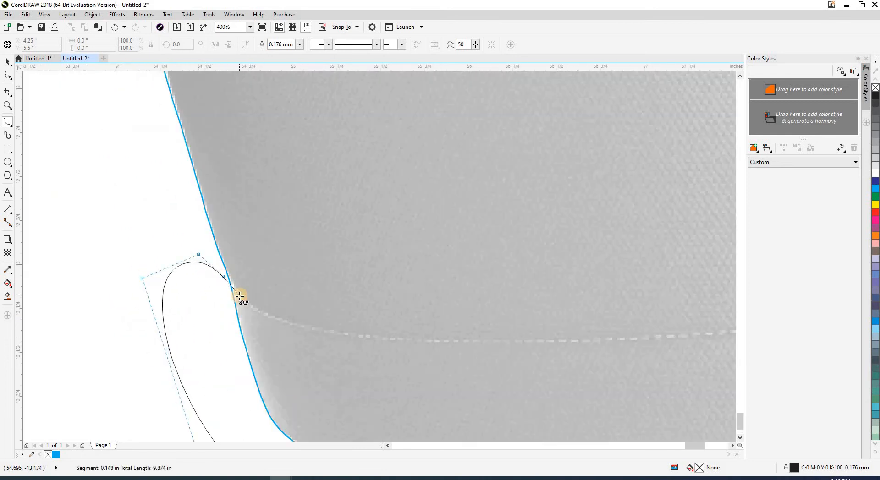
Step: Trace the right leg's hem stitch line with the B-spline from the inner edge across to the outer side seam
{"action": "left_click", "coordinate": [562, 341]}
{"action": "left_click_drag", "start_coordinate": [573, 347], "coordinate": [98, 327]}
{"action": "left_click", "coordinate": [349, 308]}
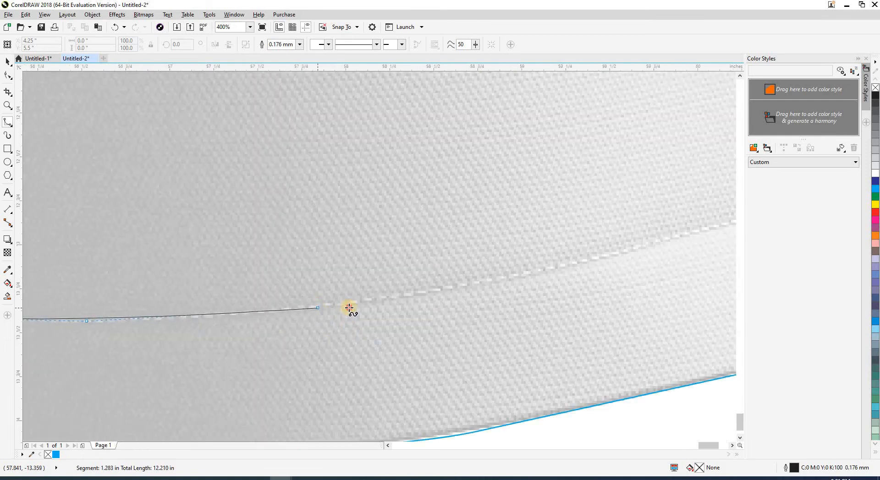
{"action": "left_click", "coordinate": [515, 274]}
{"action": "left_click", "coordinate": [705, 228]}
{"action": "left_click_drag", "start_coordinate": [706, 228], "coordinate": [274, 313]}
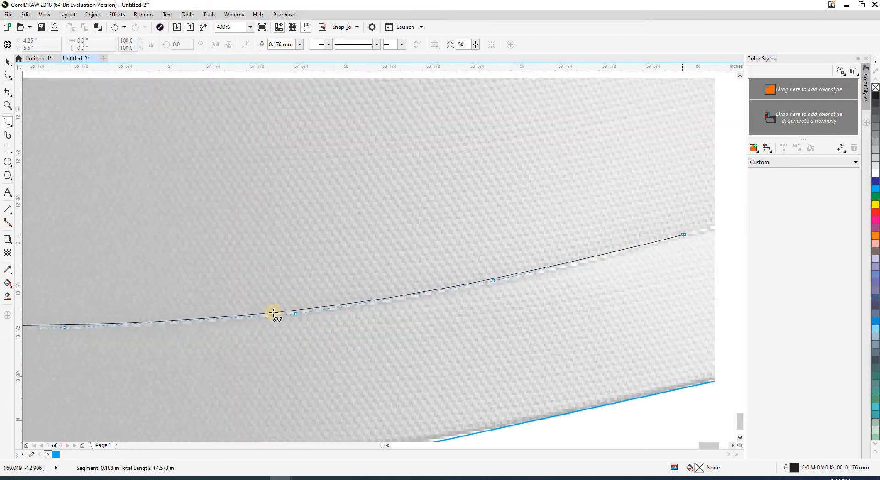
{"action": "left_click", "coordinate": [471, 262]}
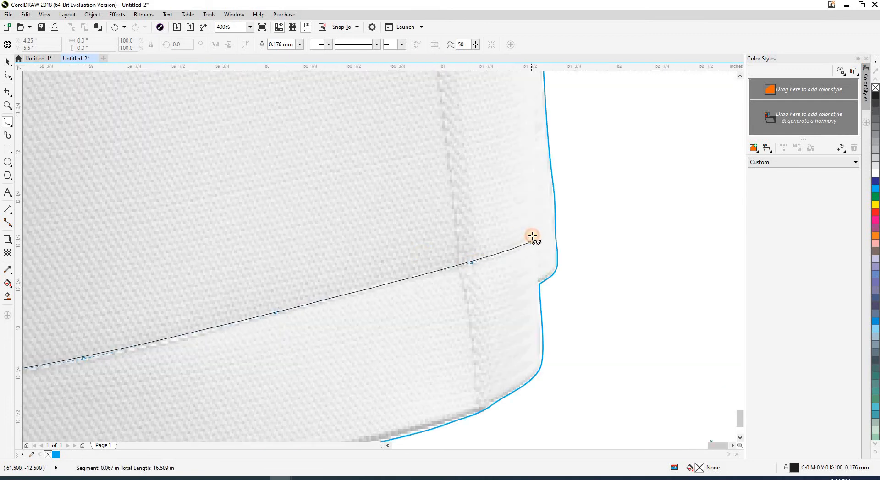
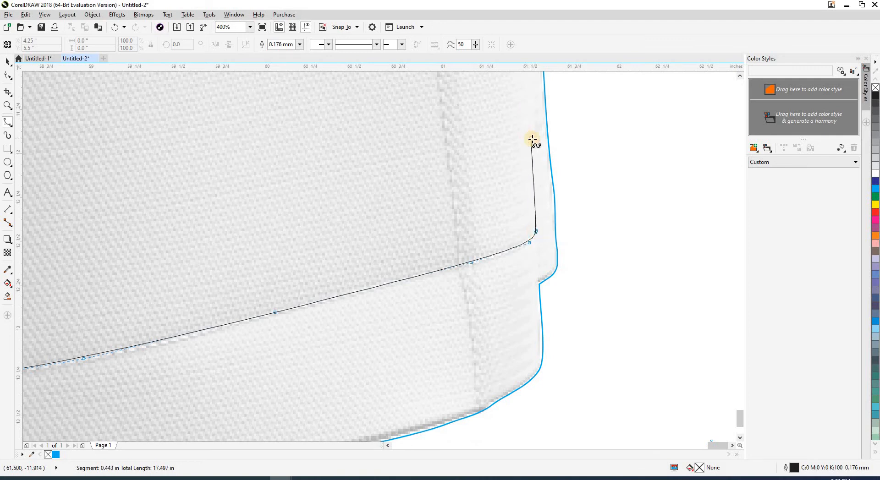
Step: Loop the B-spline up past the right leg's outer edge and close it at its starting point below the hem
{"action": "left_click", "coordinate": [557, 109]}
{"action": "scroll", "coordinate": [557, 108], "scroll_direction": "down", "scroll_amount": 3}
{"action": "left_click", "coordinate": [586, 122]}
{"action": "left_click", "coordinate": [597, 169]}
{"action": "left_click", "coordinate": [577, 152]}
{"action": "key", "text": "space"}
Step: Intersect the closed right hem shape with the back uniform outline
{"action": "left_click_drag", "start_coordinate": [499, 109], "coordinate": [479, 223]}
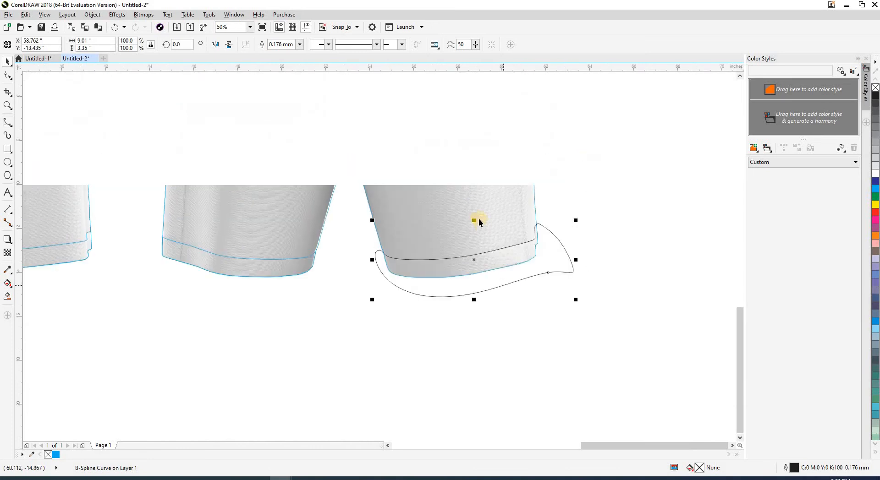
{"action": "left_click", "coordinate": [507, 273], "text": "shift"}
{"action": "key", "text": "alt+i"}
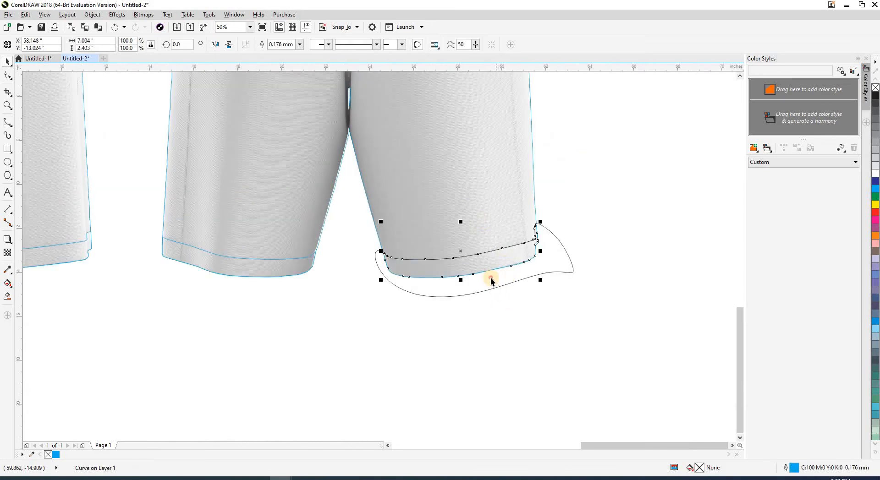
{"action": "left_click", "coordinate": [491, 277]}
{"action": "key", "text": "Delete"}
{"action": "scroll", "coordinate": [509, 307], "scroll_direction": "down", "scroll_amount": 2}
{"action": "key", "text": "ctrl+z"}
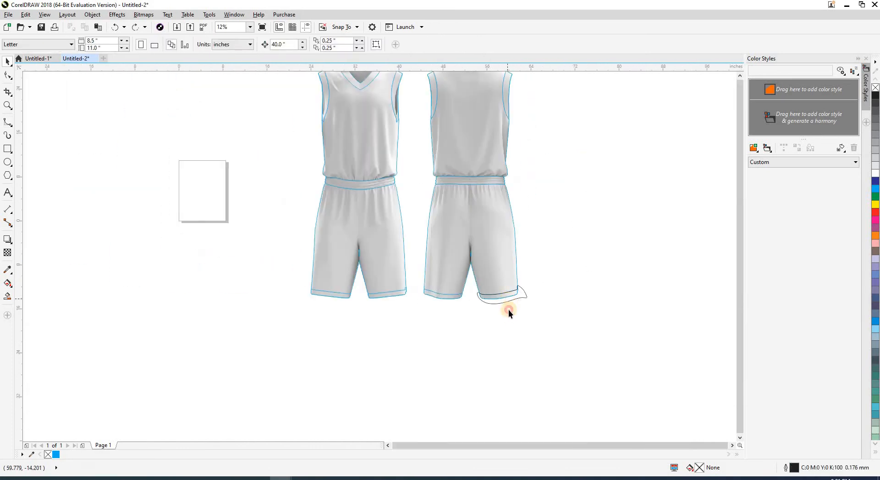
{"action": "key", "text": "Delete"}
{"action": "key", "text": "ctrl+z"}
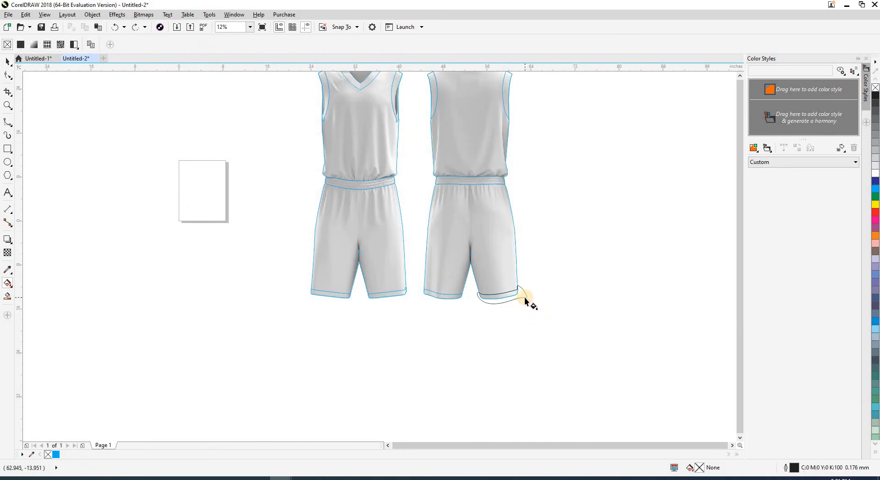
Step: Delete the leftover helper curve around the right leg's hem
{"action": "left_click", "coordinate": [523, 298]}
{"action": "scroll", "coordinate": [524, 298], "scroll_direction": "up", "scroll_amount": 3}
{"action": "left_click", "coordinate": [534, 308]}
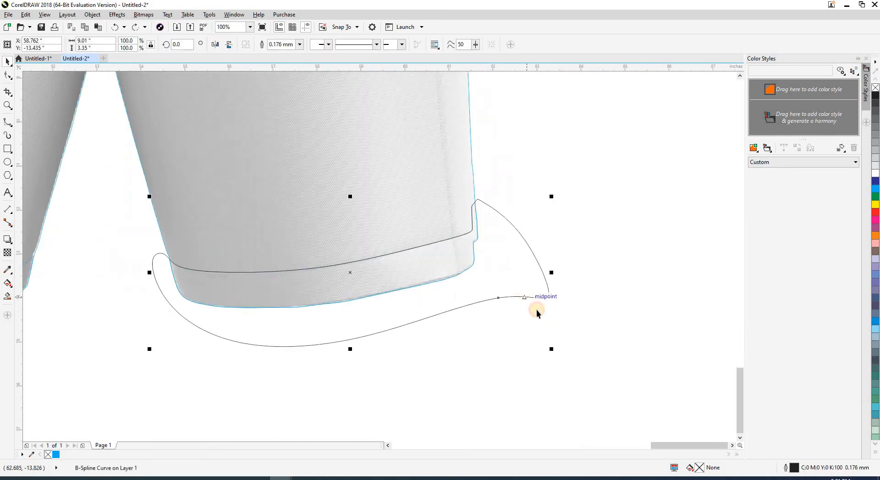
{"action": "key", "text": "Delete"}
Step: Compare the traced front and back outlines with the finished reference image basketball 3d mockup.jpg
{"action": "scroll", "coordinate": [535, 309], "scroll_direction": "down", "scroll_amount": 2}
{"action": "left_click_drag", "start_coordinate": [530, 304], "coordinate": [527, 360]}
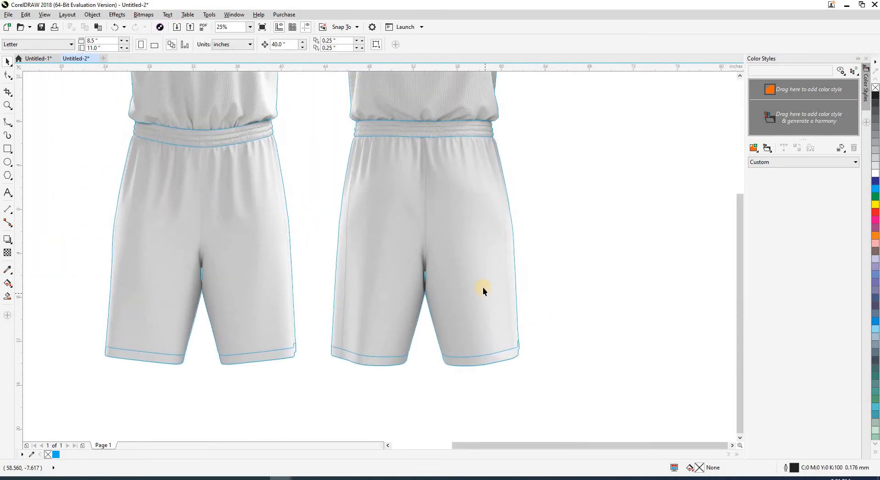
{"action": "scroll", "coordinate": [403, 255], "scroll_direction": "down", "scroll_amount": 2}
{"action": "left_click_drag", "start_coordinate": [343, 211], "coordinate": [354, 232]}
{"action": "key", "text": "F2"}
{"action": "left_click_drag", "start_coordinate": [317, 171], "coordinate": [555, 361]}
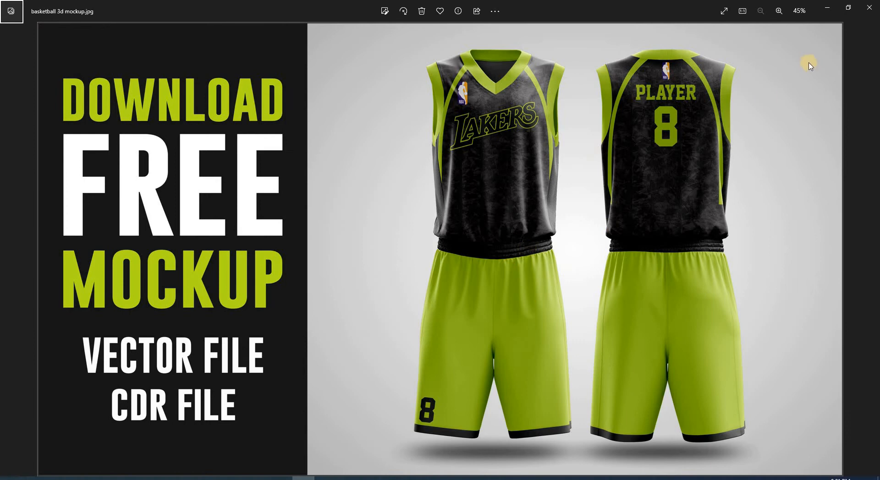
{"action": "left_click", "coordinate": [827, 8]}
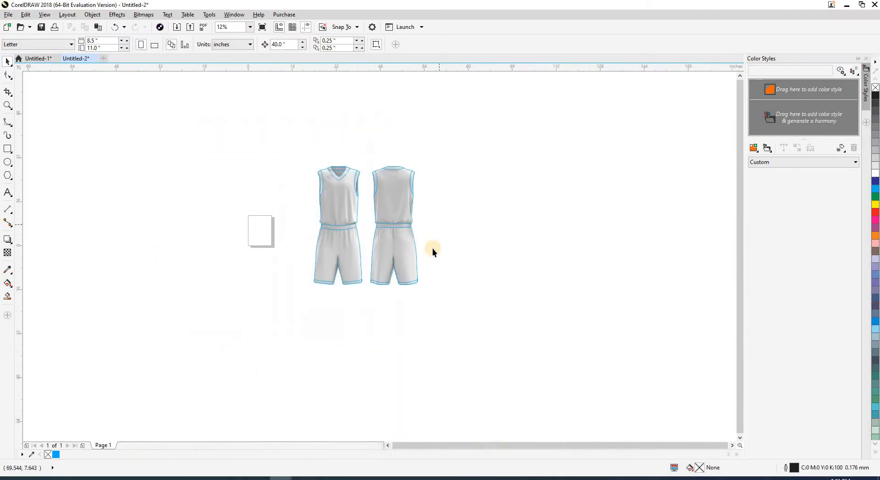
Step: Move the grey back mockup 40 inches to the right and the grey front mockup 40 inches to the left of their outlines
{"action": "left_click", "coordinate": [407, 265]}
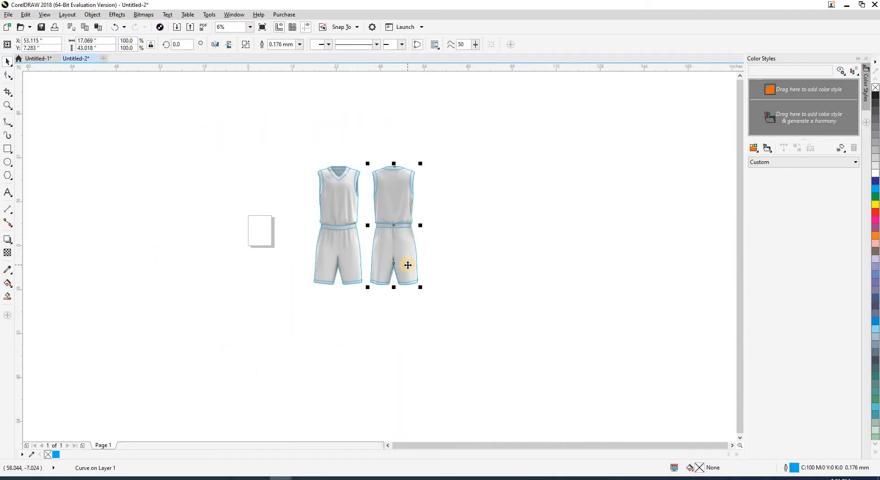
{"action": "left_click", "coordinate": [407, 264], "text": "alt"}
{"action": "key", "text": "Right"}
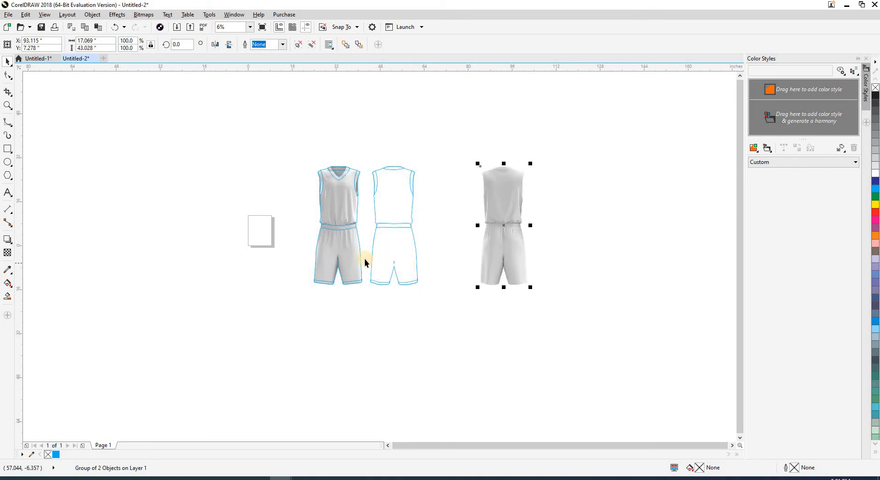
{"action": "left_click", "coordinate": [347, 251]}
{"action": "left_click", "coordinate": [346, 249], "text": "alt"}
{"action": "key", "text": "Left"}
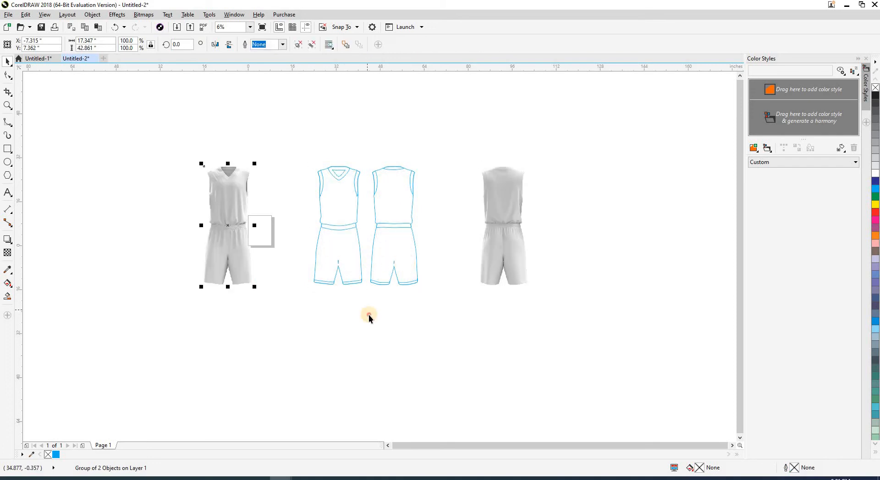
Step: Copy the Lakers jersey artwork from the Untitled-1 document and paste it into Untitled-2
{"action": "left_click", "coordinate": [111, 150]}
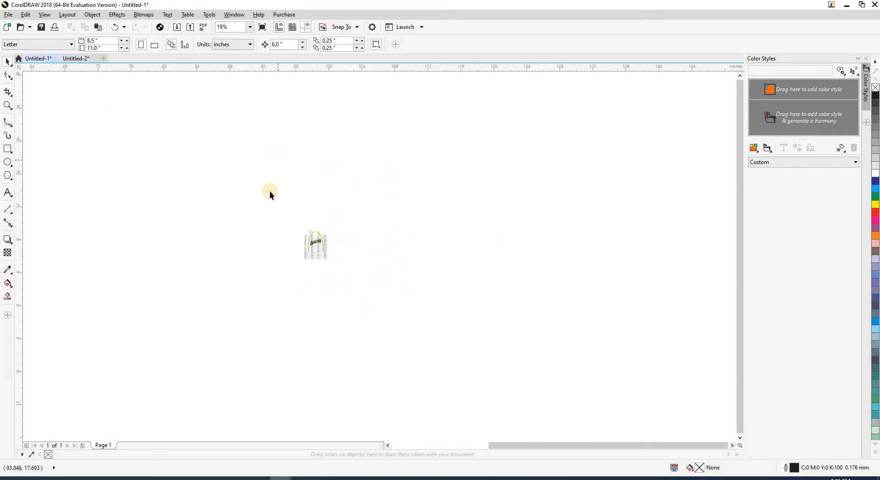
{"action": "left_click_drag", "start_coordinate": [269, 192], "coordinate": [369, 287]}
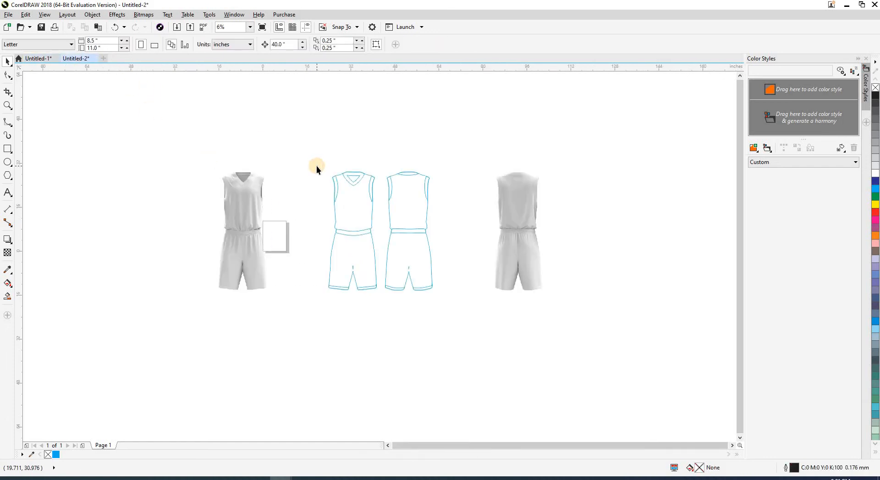
{"action": "key", "text": "ctrl+v"}
{"action": "scroll", "coordinate": [375, 208], "scroll_direction": "up", "scroll_amount": 1}
{"action": "scroll", "coordinate": [375, 208], "scroll_direction": "down", "scroll_amount": 1}
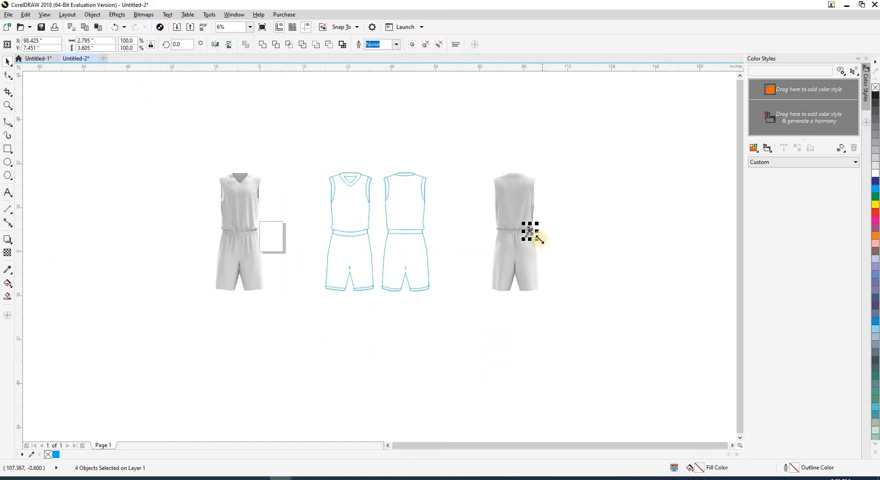
Step: Enlarge the pasted artwork to about 33.9 by 43.7 inches and place it to the right of the grey back mockup
{"action": "left_click_drag", "start_coordinate": [539, 238], "coordinate": [640, 270]}
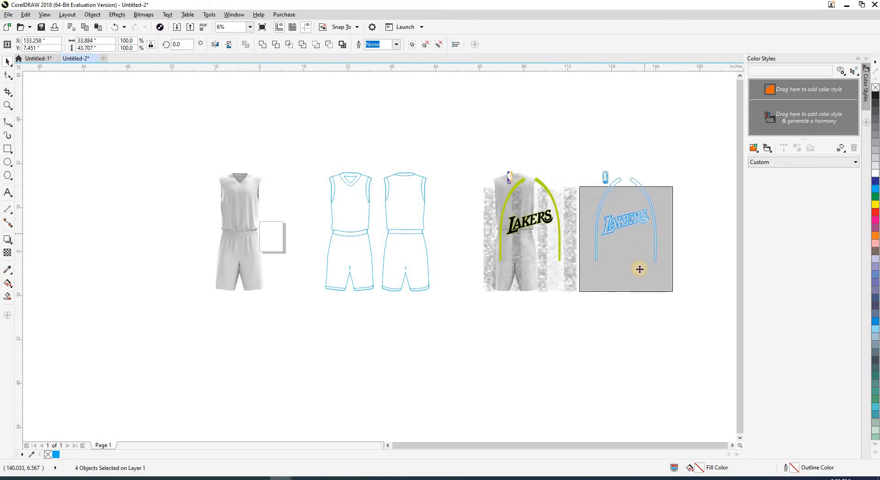
{"action": "key", "text": "F2"}
{"action": "left_click_drag", "start_coordinate": [230, 132], "coordinate": [674, 405]}
{"action": "left_click", "coordinate": [618, 390]}
Step: Move the camouflage texture bitmap out of the pasted artwork and center it on the front uniform outline
{"action": "left_click", "coordinate": [597, 272]}
{"action": "left_click_drag", "start_coordinate": [509, 254], "coordinate": [542, 275]}
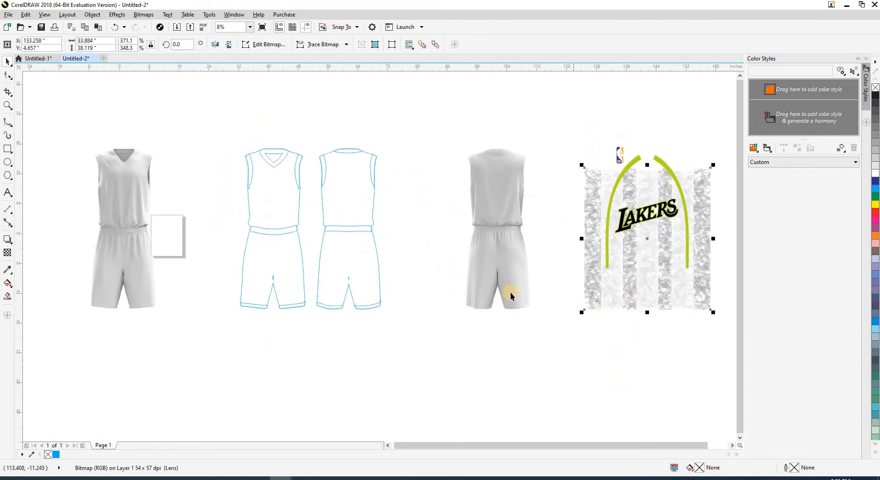
{"action": "left_click_drag", "start_coordinate": [648, 290], "coordinate": [565, 317]}
{"action": "key", "text": "ctrl+z"}
{"action": "key", "text": "F2"}
{"action": "left_click_drag", "start_coordinate": [200, 138], "coordinate": [339, 279]}
{"action": "scroll", "coordinate": [325, 252], "scroll_direction": "down", "scroll_amount": 2}
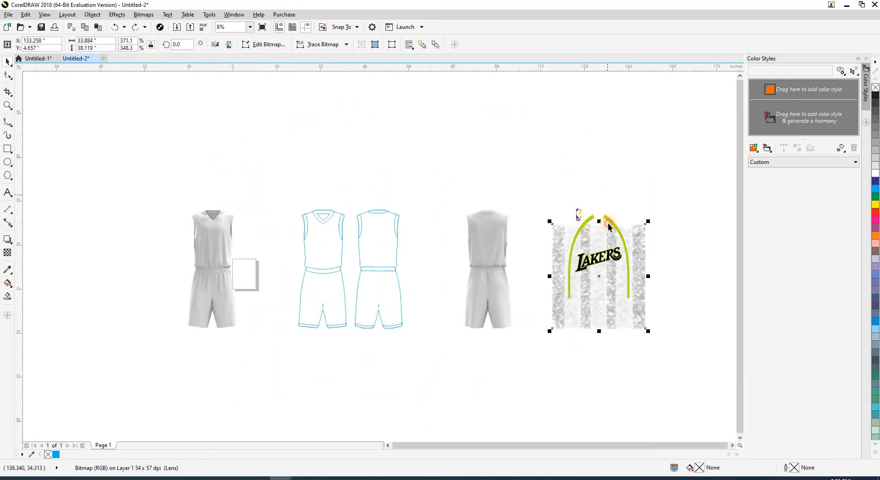
{"action": "left_click_drag", "start_coordinate": [608, 226], "coordinate": [366, 244]}
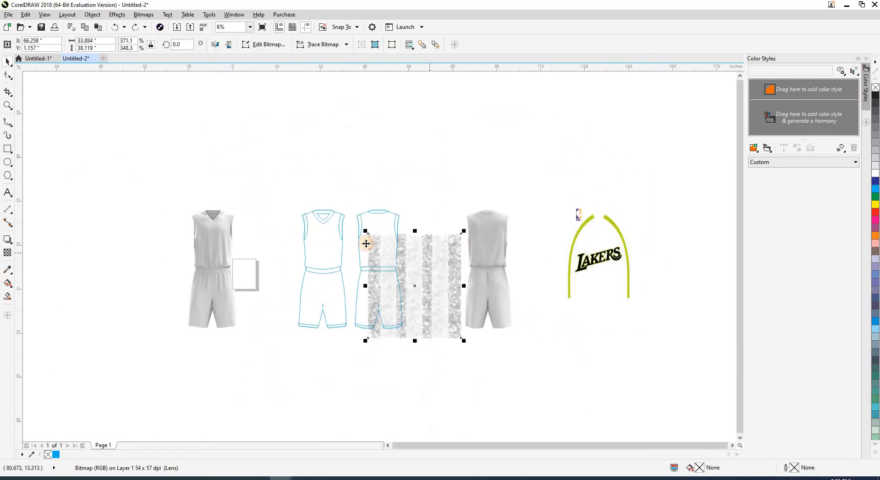
{"action": "left_click", "coordinate": [306, 243], "text": "shift"}
{"action": "key", "text": "c"}
{"action": "key", "text": "e"}
Step: Shrink the texture bitmap to about 20.3 by 22.8 inches and position it over the front jersey
{"action": "key", "text": "F2"}
{"action": "left_click_drag", "start_coordinate": [247, 167], "coordinate": [458, 335]}
{"action": "left_click", "coordinate": [457, 263]}
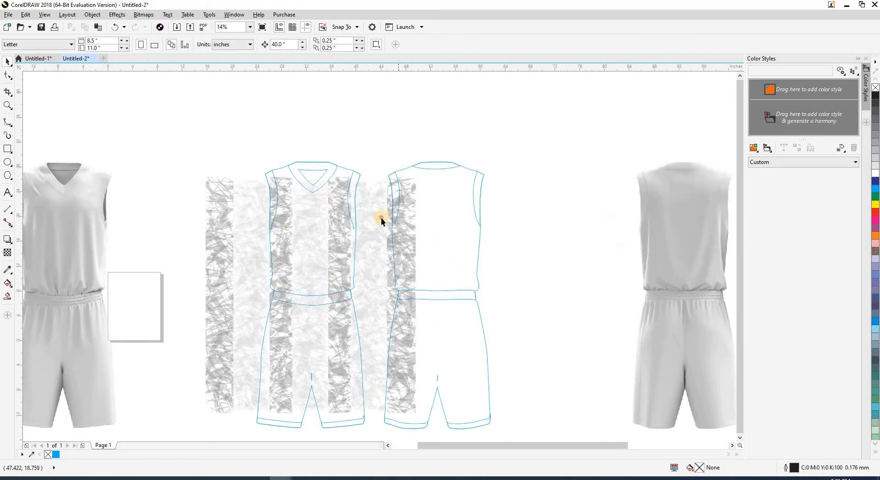
{"action": "left_click_drag", "start_coordinate": [381, 217], "coordinate": [383, 202]}
{"action": "left_click_drag", "start_coordinate": [419, 401], "coordinate": [375, 351]}
{"action": "mouse_move", "coordinate": [367, 279]}
{"action": "left_mouse_down"}
{"action": "mouse_move", "coordinate": [364, 259]}
{"action": "mouse_move", "coordinate": [364, 267]}
{"action": "left_mouse_up"}
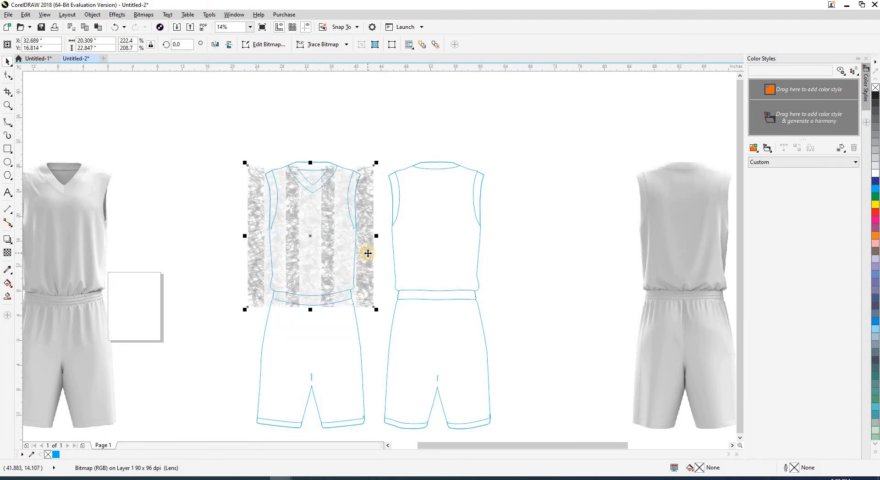
Step: PowerClip the texture bitmap inside the front uniform outline and fill both the front and back outlines with black
{"action": "key", "text": "ctrl+1"}
{"action": "left_click", "coordinate": [340, 252]}
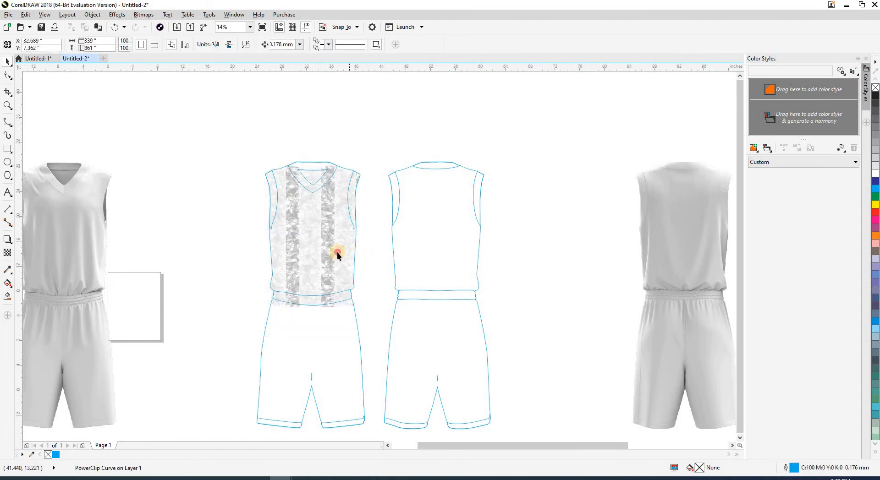
{"action": "left_click", "coordinate": [421, 251], "text": "shift"}
{"action": "left_click", "coordinate": [875, 96]}
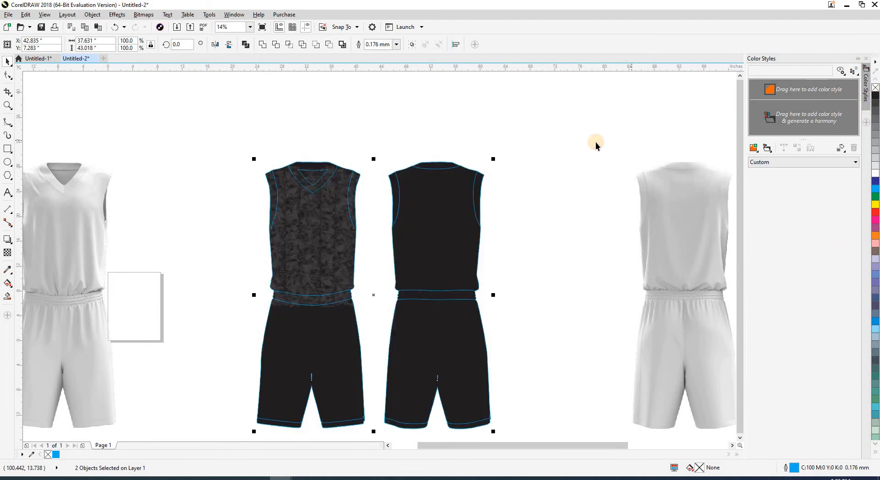
{"action": "left_click", "coordinate": [523, 174]}
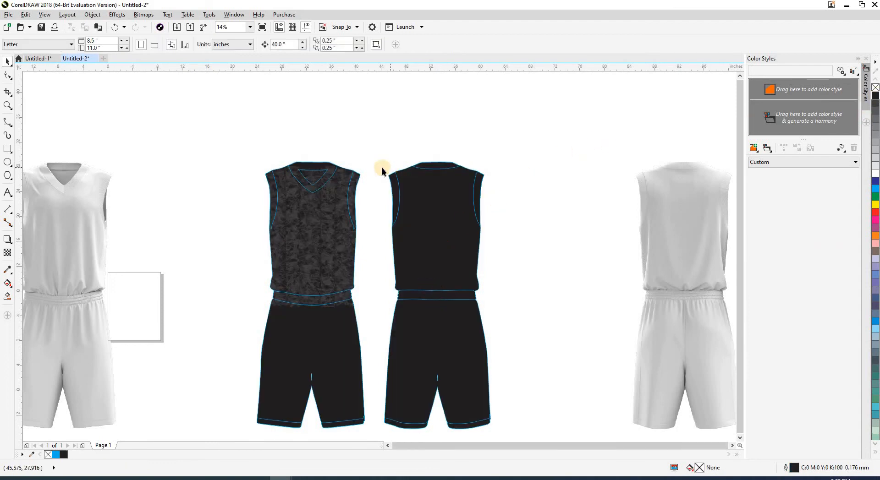
{"action": "scroll", "coordinate": [385, 166], "scroll_direction": "down", "scroll_amount": 3}
{"action": "left_click_drag", "start_coordinate": [444, 274], "coordinate": [441, 274]}
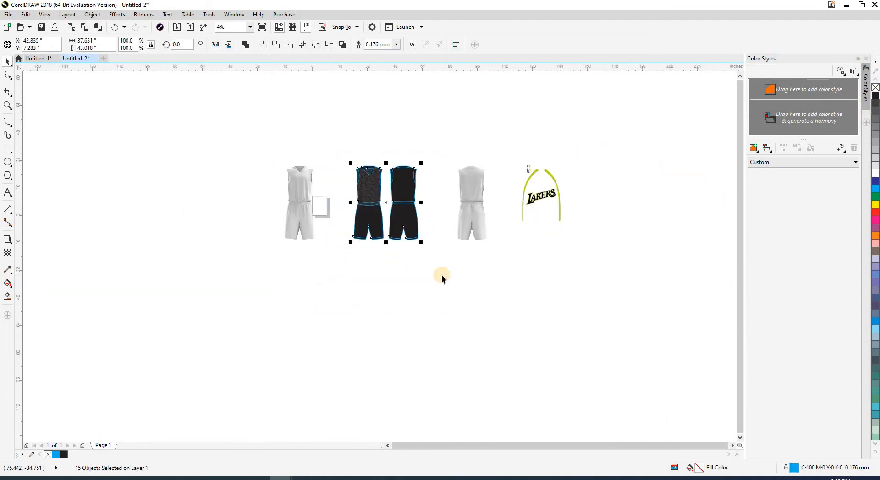
{"action": "left_click", "coordinate": [368, 160]}
{"action": "scroll", "coordinate": [453, 213], "scroll_direction": "up", "scroll_amount": 2}
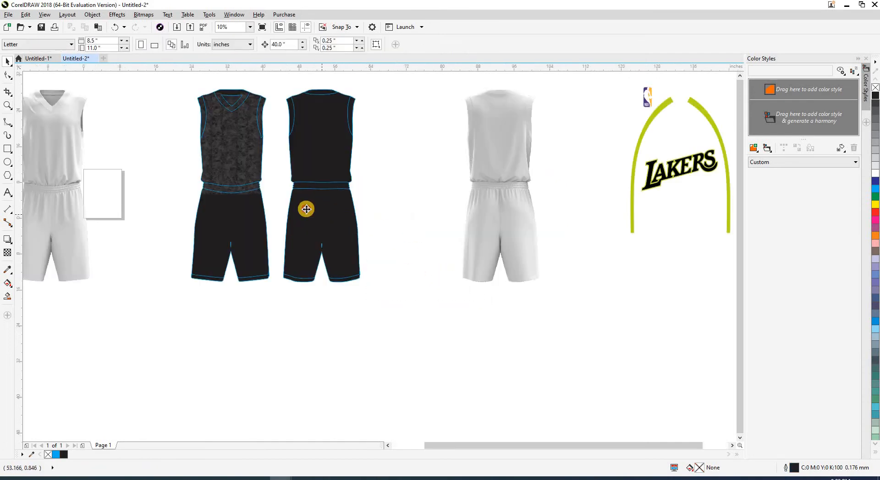
{"action": "left_click_drag", "start_coordinate": [306, 209], "coordinate": [401, 230]}
{"action": "key", "text": "ctrl+z"}
{"action": "left_click", "coordinate": [396, 257]}
{"action": "left_click_drag", "start_coordinate": [345, 229], "coordinate": [423, 226]}
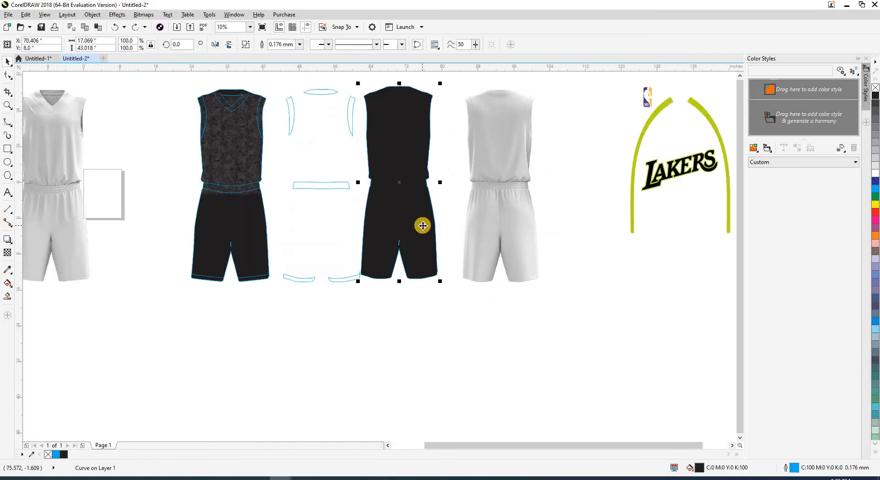
{"action": "key", "text": "ctrl+z"}
{"action": "left_click", "coordinate": [410, 250]}
Step: Undo the black fill on the front and back uniform outlines
{"action": "left_click_drag", "start_coordinate": [332, 204], "coordinate": [345, 211]}
{"action": "key", "text": "z"}
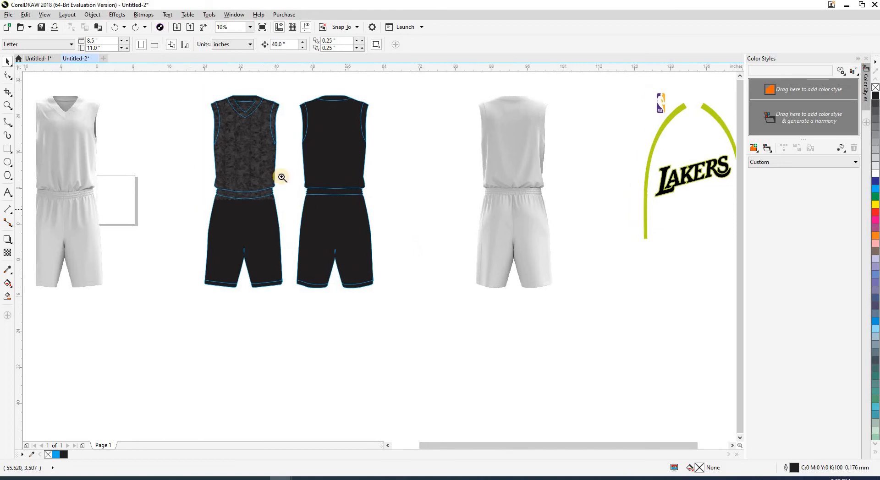
{"action": "left_click_drag", "start_coordinate": [280, 172], "coordinate": [447, 310]}
{"action": "scroll", "coordinate": [365, 264], "scroll_direction": "down", "scroll_amount": 2}
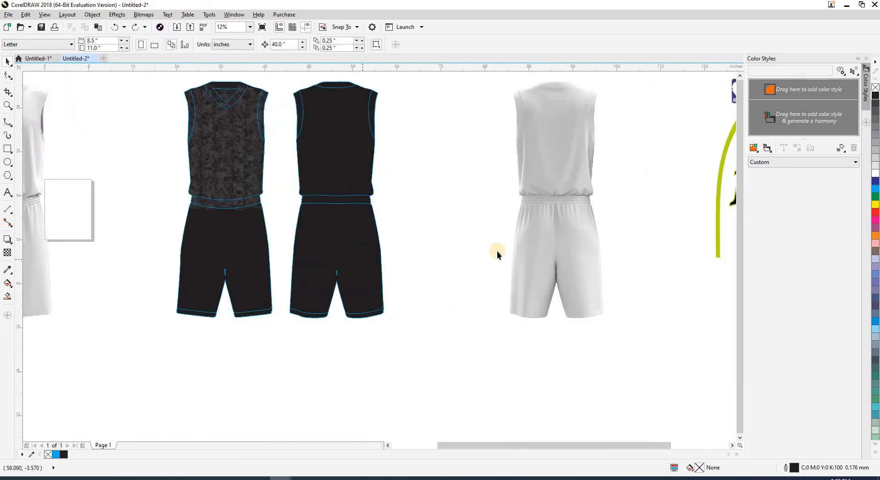
{"action": "scroll", "coordinate": [496, 254], "scroll_direction": "down", "scroll_amount": 1}
{"action": "scroll", "coordinate": [345, 269], "scroll_direction": "up", "scroll_amount": 1}
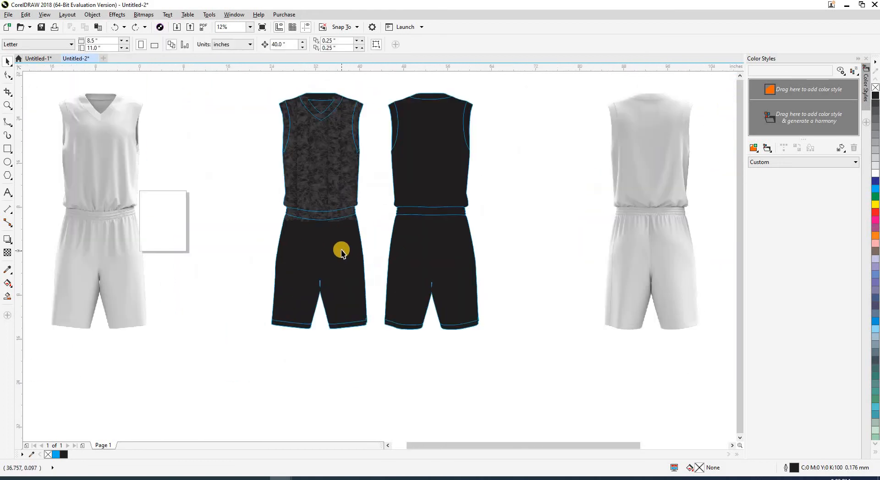
{"action": "key", "text": "ctrl+z"}
{"action": "left_click", "coordinate": [378, 353]}
{"action": "scroll", "coordinate": [417, 219], "scroll_direction": "up", "scroll_amount": 2}
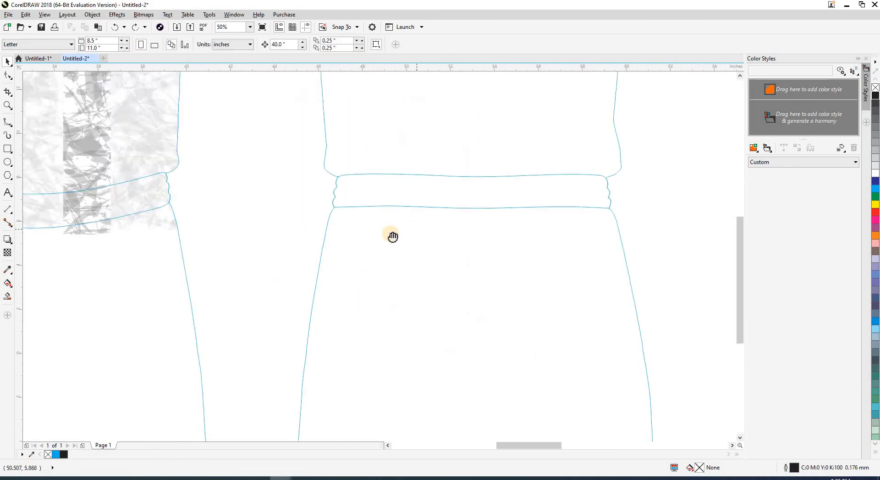
{"action": "scroll", "coordinate": [306, 208], "scroll_direction": "down", "scroll_amount": 1}
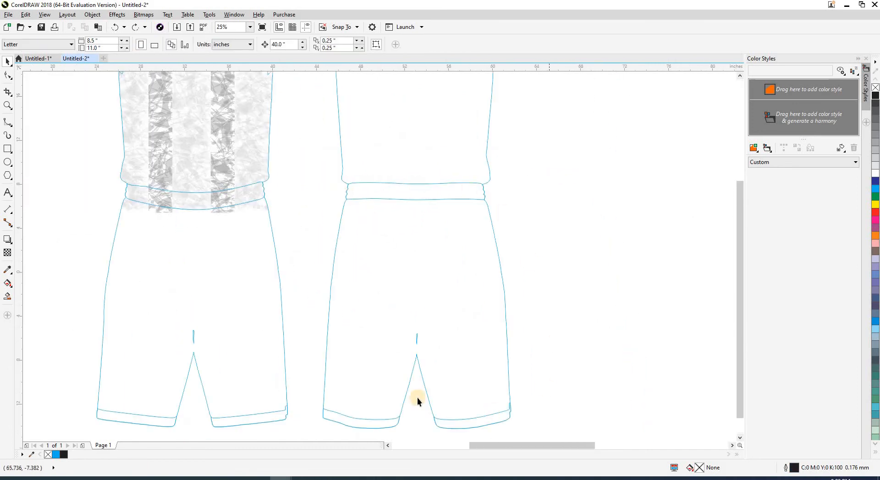
Step: Draw a closed B-spline curve about 25.5 by 23.2 inches around the back shorts, its top edge crossing the waistband
{"action": "left_click_drag", "start_coordinate": [411, 373], "coordinate": [423, 343]}
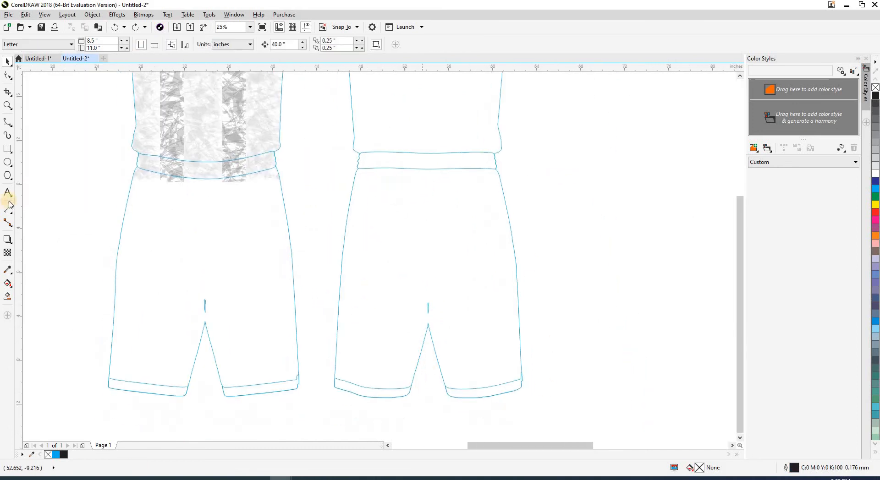
{"action": "left_click", "coordinate": [318, 160]}
{"action": "left_click", "coordinate": [534, 159]}
{"action": "left_click", "coordinate": [562, 216]}
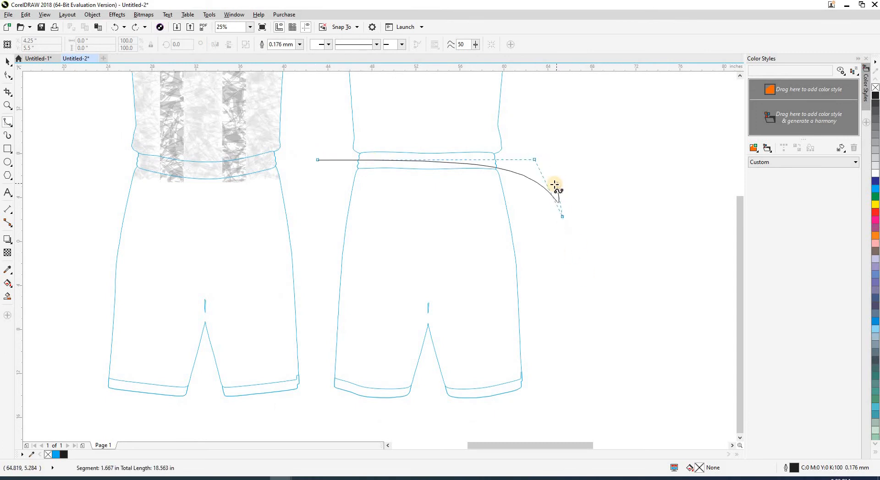
{"action": "left_click", "coordinate": [578, 234]}
{"action": "left_click", "coordinate": [594, 341]}
{"action": "left_click", "coordinate": [571, 385]}
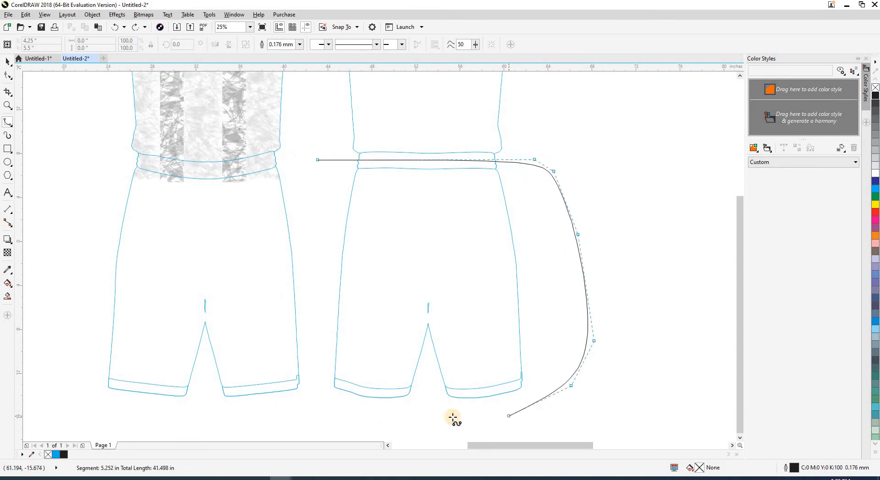
{"action": "left_click", "coordinate": [449, 416]}
{"action": "left_click", "coordinate": [348, 416]}
{"action": "left_click", "coordinate": [300, 397]}
{"action": "left_click", "coordinate": [304, 344]}
{"action": "left_click", "coordinate": [320, 227]}
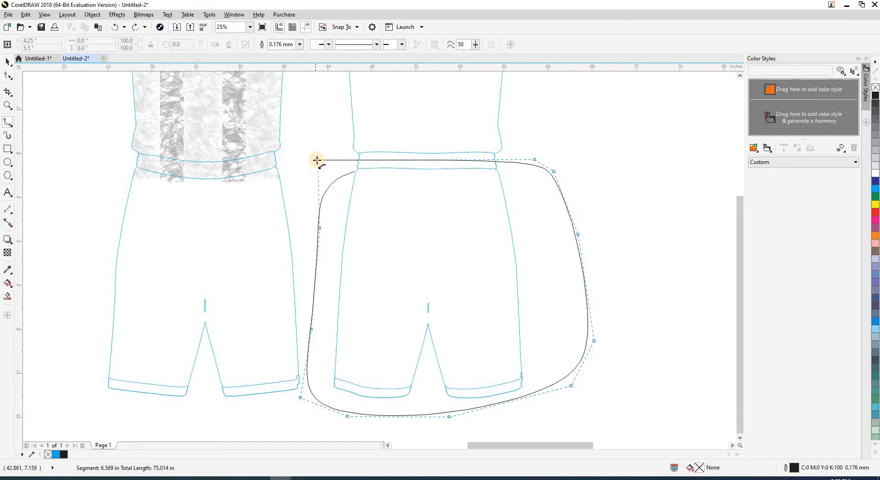
{"action": "left_click", "coordinate": [317, 160]}
{"action": "key", "text": "space"}
Step: Add a control point near the curve's upper-left corner so its top edge runs straighter across the back waistband
{"action": "left_click_drag", "start_coordinate": [320, 229], "coordinate": [310, 297]}
{"action": "scroll", "coordinate": [336, 242], "scroll_direction": "up", "scroll_amount": 2}
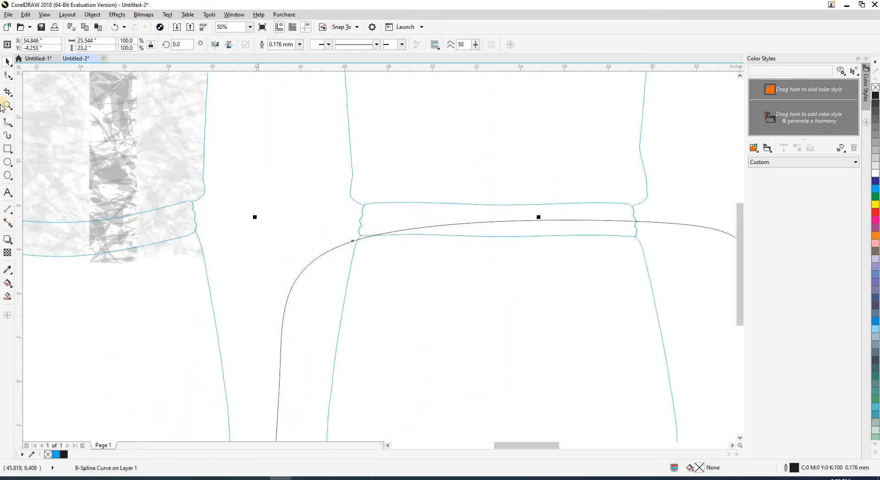
{"action": "left_click", "coordinate": [5, 75]}
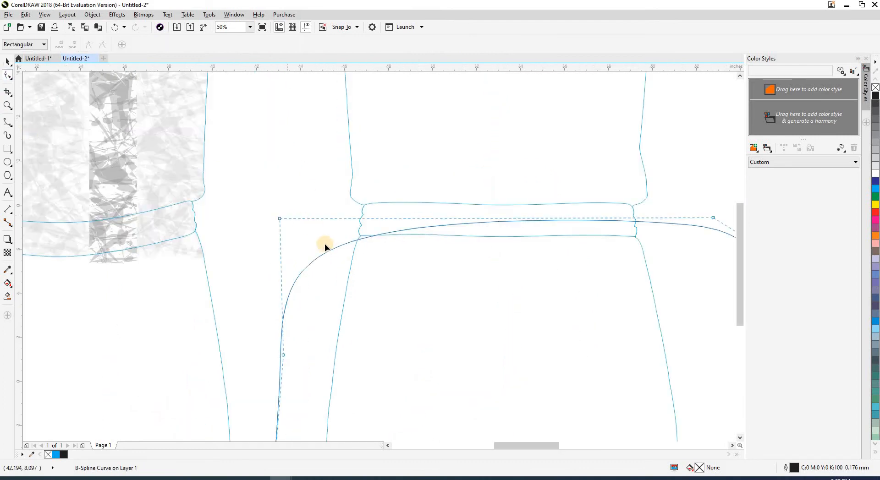
{"action": "double_click", "coordinate": [324, 221]}
{"action": "scroll", "coordinate": [329, 237], "scroll_direction": "down", "scroll_amount": 4}
{"action": "key", "text": "space"}
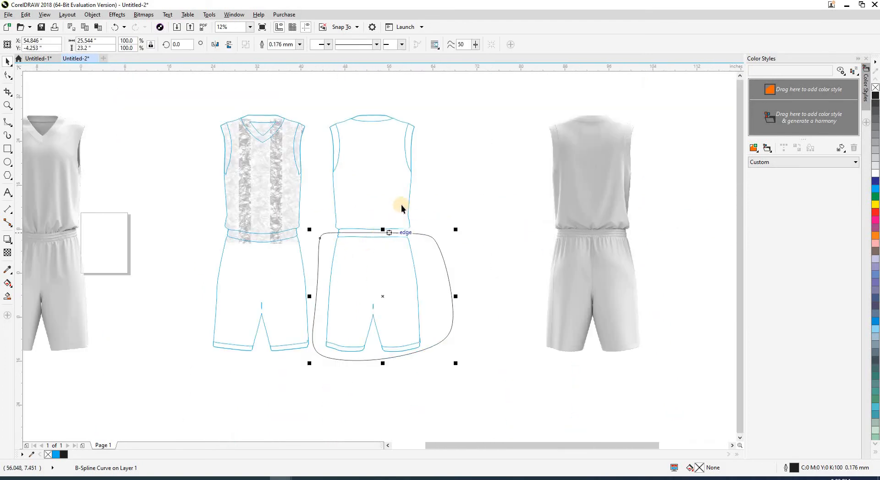
Step: Intersect the closed curve with the back uniform outline to create a separate back shorts piece, and delete the curve
{"action": "left_click_drag", "start_coordinate": [397, 204], "coordinate": [426, 200]}
{"action": "key", "text": "ctrl+z"}
{"action": "left_click", "coordinate": [408, 234]}
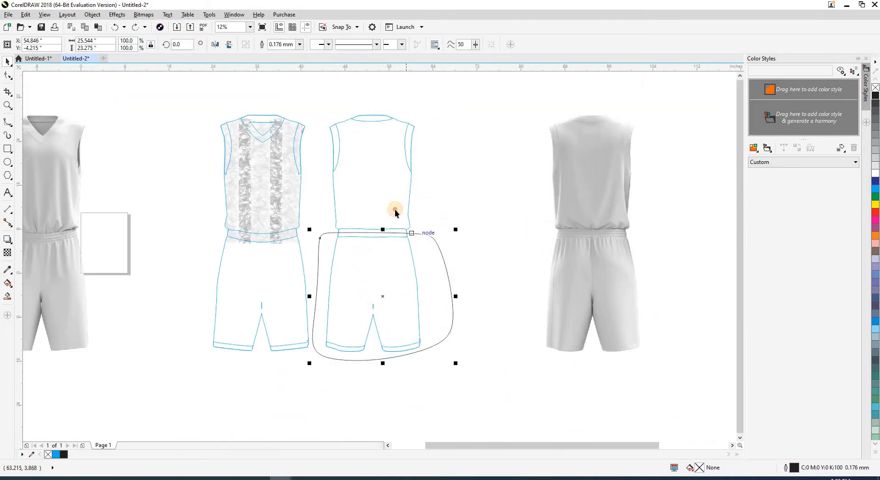
{"action": "left_click", "coordinate": [394, 209], "text": "shift"}
{"action": "left_click", "coordinate": [292, 45]}
{"action": "left_click", "coordinate": [442, 263]}
{"action": "key", "text": "Delete"}
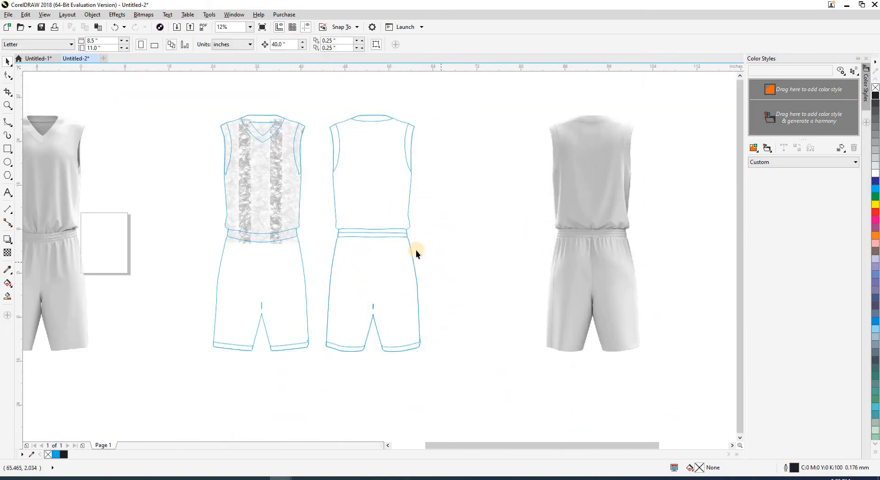
Step: Trim the overlapping waistband area off the back shorts piece, using the back waistband as the cutting shape
{"action": "left_click_drag", "start_coordinate": [403, 232], "coordinate": [455, 243]}
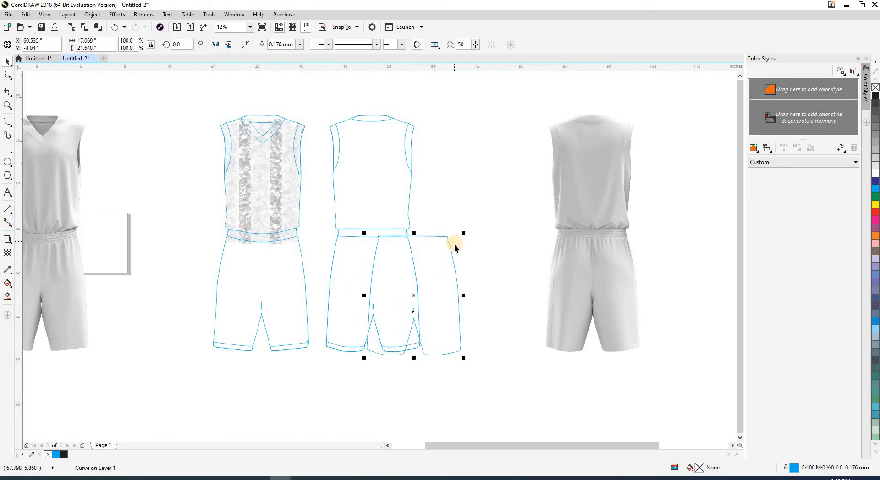
{"action": "key", "text": "ctrl+z"}
{"action": "scroll", "coordinate": [384, 239], "scroll_direction": "up", "scroll_amount": 4}
{"action": "left_click", "coordinate": [227, 218]}
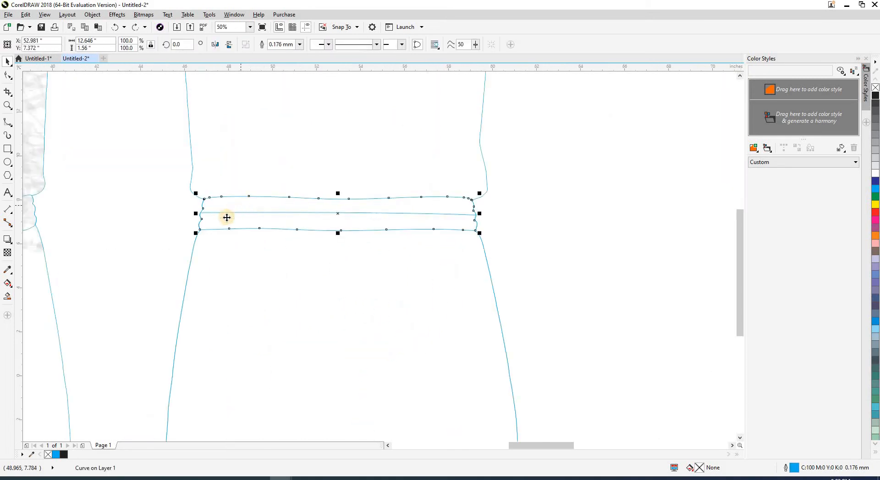
{"action": "left_click", "coordinate": [386, 241]}
{"action": "left_click", "coordinate": [518, 238]}
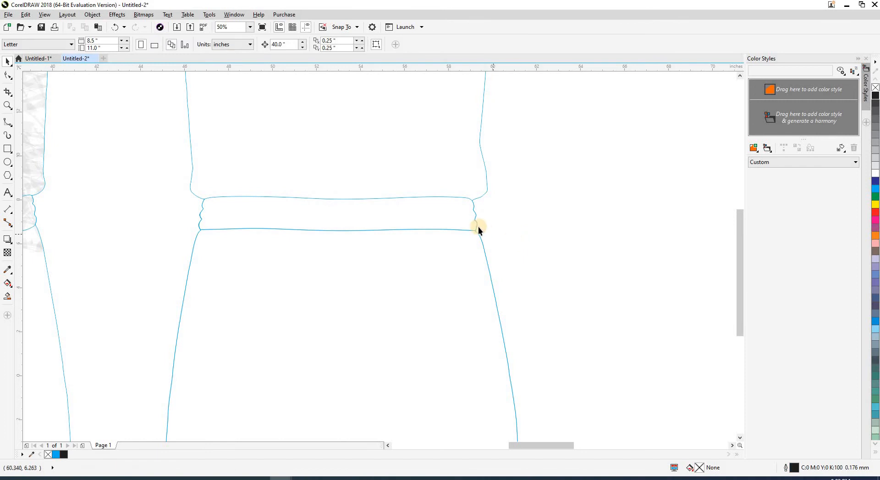
Step: Move the back shorts piece and the full back outline aside to check their separation, and undo each move
{"action": "scroll", "coordinate": [456, 218], "scroll_direction": "down", "scroll_amount": 2}
{"action": "left_click_drag", "start_coordinate": [476, 243], "coordinate": [512, 219]}
{"action": "scroll", "coordinate": [493, 212], "scroll_direction": "down", "scroll_amount": 2}
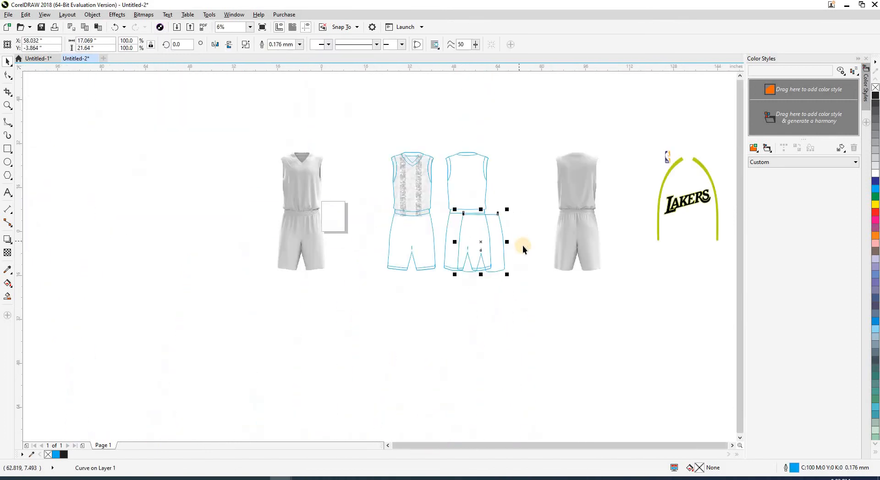
{"action": "key", "text": "ctrl+z"}
{"action": "left_click", "coordinate": [520, 240]}
{"action": "scroll", "coordinate": [486, 229], "scroll_direction": "up", "scroll_amount": 1}
{"action": "scroll", "coordinate": [488, 228], "scroll_direction": "up", "scroll_amount": 1}
{"action": "left_click_drag", "start_coordinate": [424, 136], "coordinate": [534, 122]}
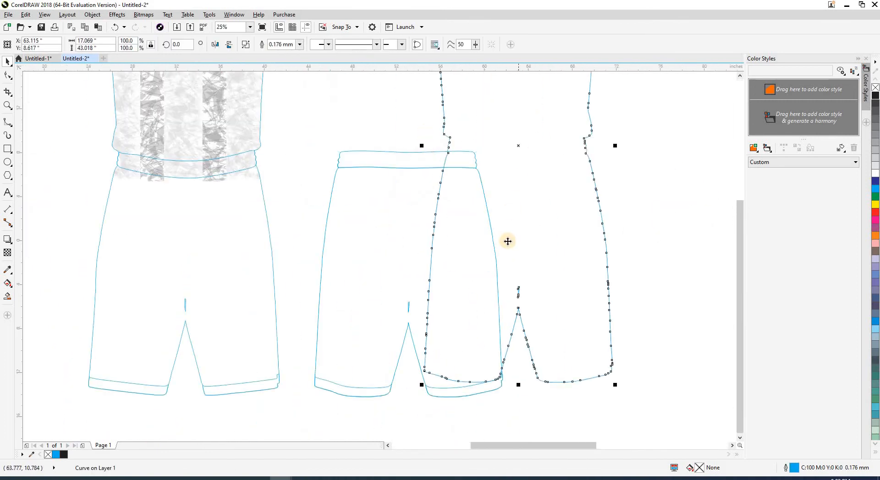
{"action": "scroll", "coordinate": [508, 242], "scroll_direction": "down", "scroll_amount": 2}
{"action": "key", "text": "ctrl+z"}
{"action": "left_click", "coordinate": [482, 222]}
Step: Draw a closed B-spline curve about 29.9 by 28.0 inches around the front shorts, its top edge following the middle of the waistband
{"action": "key", "text": "F2"}
{"action": "left_click_drag", "start_coordinate": [389, 151], "coordinate": [473, 277]}
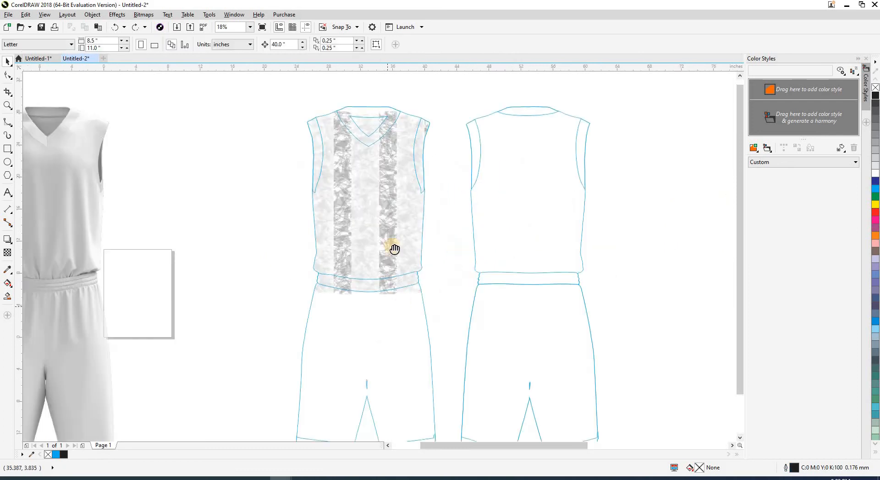
{"action": "scroll", "coordinate": [395, 250], "scroll_direction": "up", "scroll_amount": 1}
{"action": "left_click", "coordinate": [160, 182]}
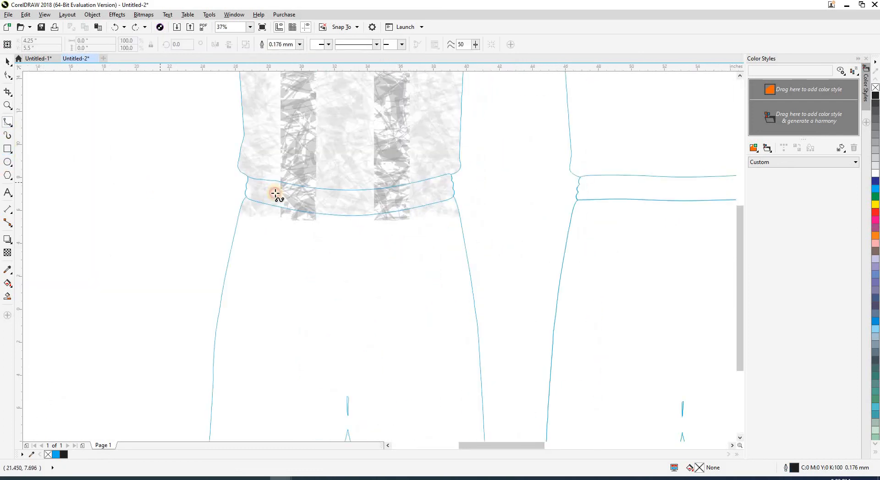
{"action": "left_click", "coordinate": [266, 191]}
{"action": "left_click", "coordinate": [292, 195]}
{"action": "left_click", "coordinate": [380, 199]}
{"action": "left_click", "coordinate": [434, 192]}
{"action": "left_click", "coordinate": [464, 180]}
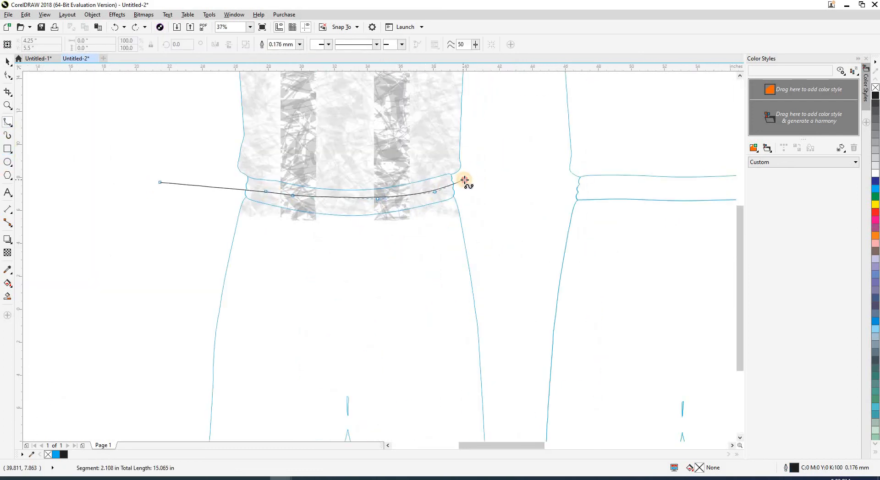
{"action": "left_click", "coordinate": [473, 182]}
{"action": "left_click", "coordinate": [506, 208]}
{"action": "left_click_drag", "start_coordinate": [500, 269], "coordinate": [473, 188]}
{"action": "scroll", "coordinate": [473, 188], "scroll_direction": "down", "scroll_amount": 1}
{"action": "left_click", "coordinate": [485, 217]}
{"action": "left_click", "coordinate": [485, 313]}
{"action": "left_click", "coordinate": [455, 368]}
{"action": "left_click", "coordinate": [298, 385]}
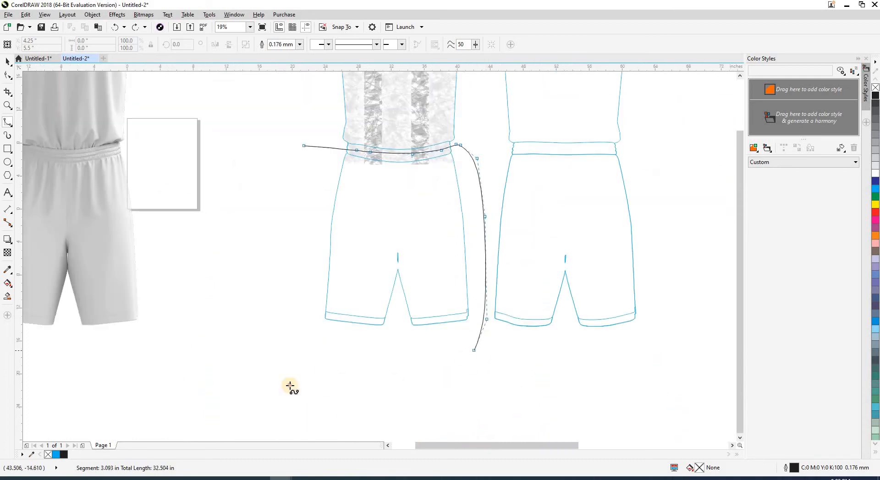
{"action": "left_click", "coordinate": [220, 329]}
{"action": "left_click", "coordinate": [261, 229]}
{"action": "left_click", "coordinate": [280, 187]}
{"action": "left_click", "coordinate": [303, 146]}
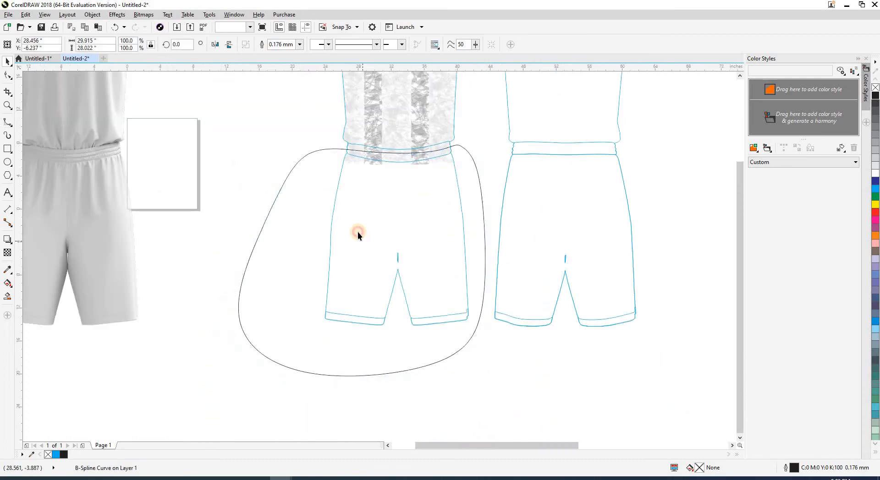
Step: Intersect the closed curve with the front uniform outline to create a separate front shorts piece, and delete the curve
{"action": "left_click", "coordinate": [357, 232]}
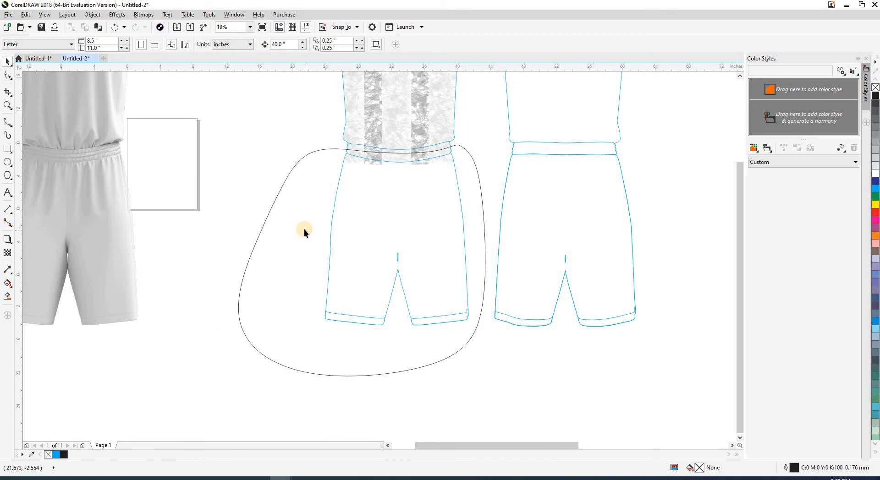
{"action": "left_click", "coordinate": [355, 245]}
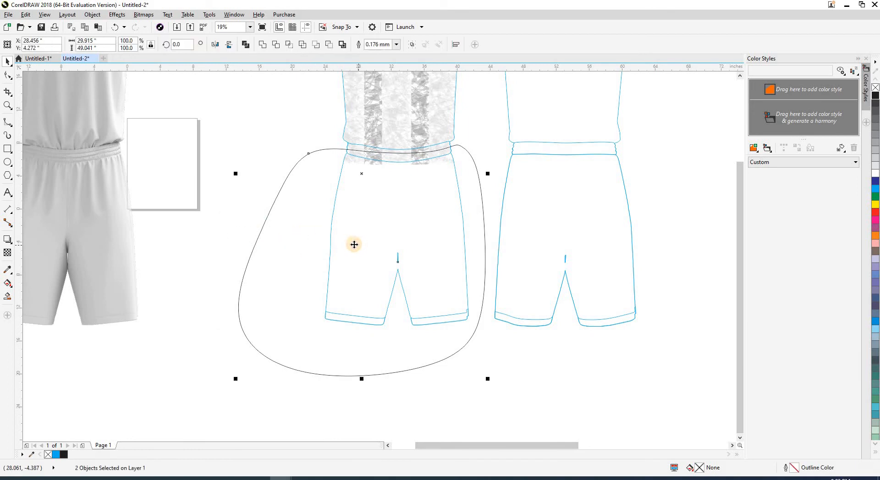
{"action": "key", "text": "alt+i"}
{"action": "left_click", "coordinate": [308, 243]}
{"action": "key", "text": "Delete"}
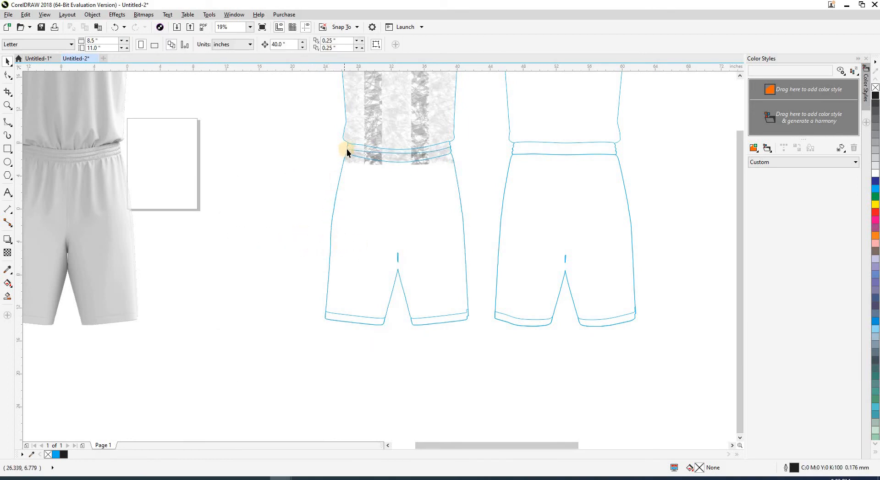
Step: Trim the overlapping waistband area off the front shorts piece, using the front waistband as the cutting shape
{"action": "left_click", "coordinate": [348, 147]}
{"action": "left_click", "coordinate": [352, 182], "text": "shift"}
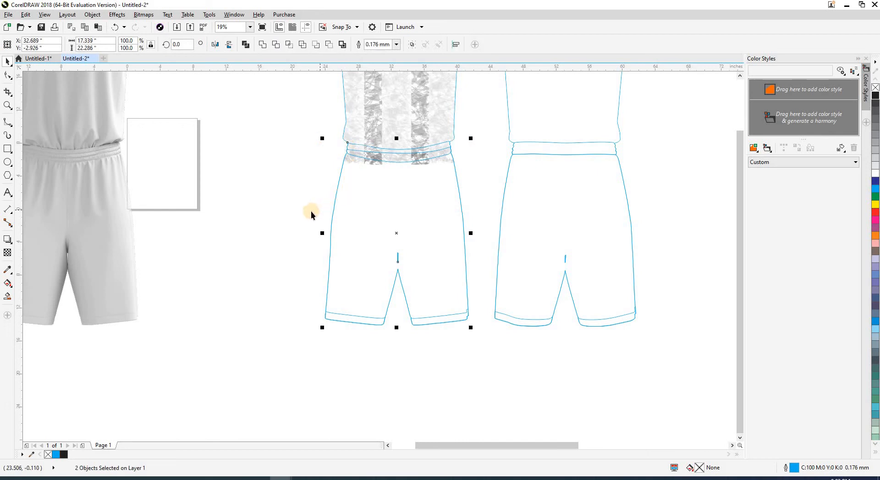
{"action": "key", "text": "alt+t"}
{"action": "left_click", "coordinate": [306, 215]}
Step: Move the front shorts piece and the full front outline aside to check their separation, and undo each move
{"action": "left_click_drag", "start_coordinate": [352, 183], "coordinate": [278, 209]}
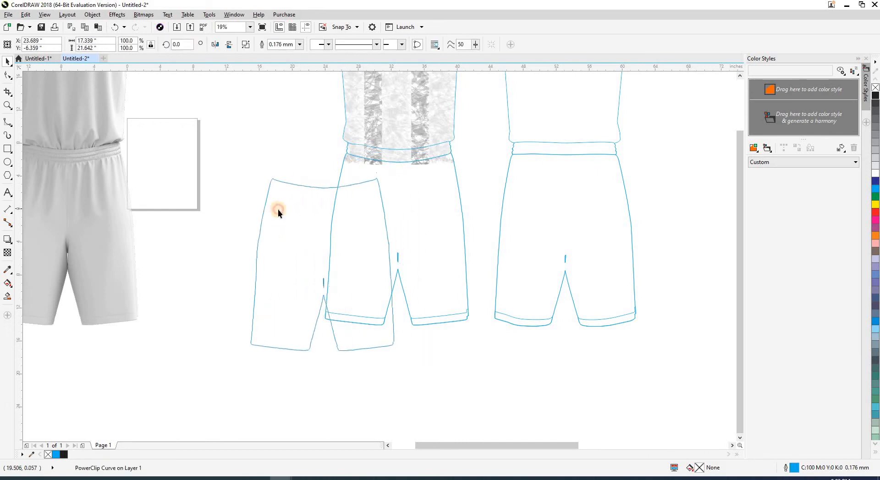
{"action": "key", "text": "ctrl+z"}
{"action": "scroll", "coordinate": [346, 264], "scroll_direction": "up", "scroll_amount": 3}
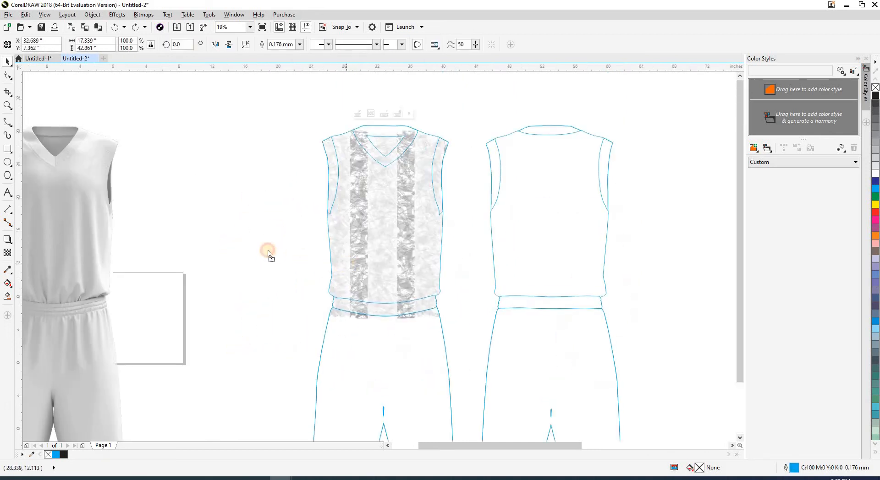
{"action": "left_click_drag", "start_coordinate": [268, 251], "coordinate": [236, 247]}
{"action": "key", "text": "ctrl+z"}
{"action": "scroll", "coordinate": [306, 235], "scroll_direction": "down", "scroll_amount": 1}
Step: Fill the front and back shorts pieces with the yellow-green #B3D818 sampled from the curved stripe in the Lakers artwork
{"action": "left_click", "coordinate": [274, 168]}
{"action": "key", "text": "z"}
{"action": "left_click_drag", "start_coordinate": [274, 162], "coordinate": [518, 362]}
{"action": "key", "text": "space"}
{"action": "scroll", "coordinate": [320, 311], "scroll_direction": "down", "scroll_amount": 1}
{"action": "left_click", "coordinate": [329, 313]}
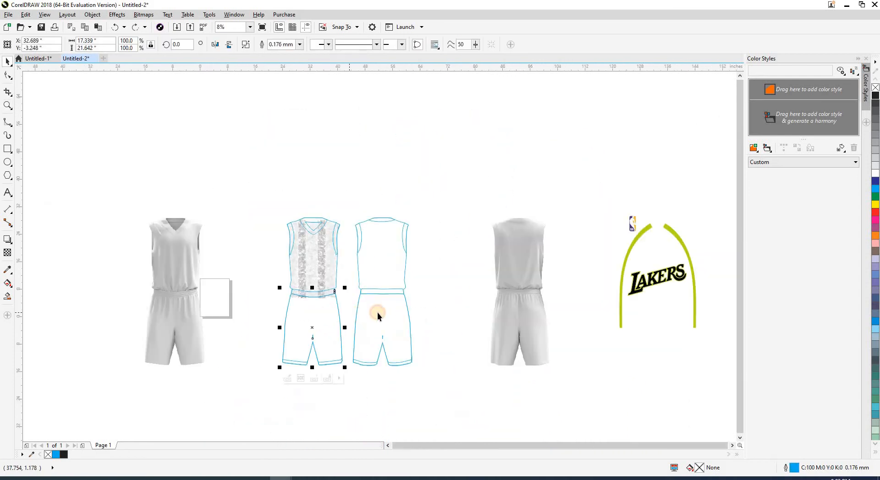
{"action": "left_click", "coordinate": [379, 314], "text": "shift"}
{"action": "key", "text": "i"}
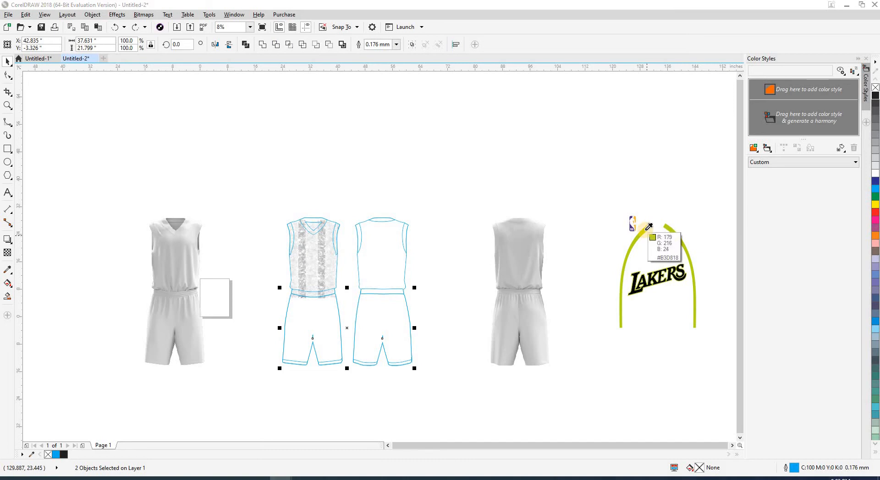
{"action": "left_click", "coordinate": [645, 230]}
{"action": "left_click", "coordinate": [440, 271]}
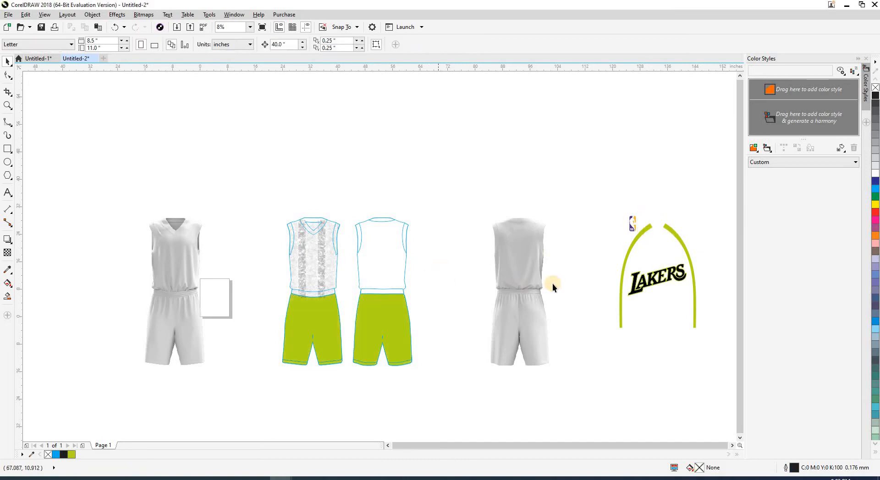
Step: Fill the front and back waistbands with the black from the document palette
{"action": "left_click", "coordinate": [373, 291]}
{"action": "left_click", "coordinate": [323, 294], "text": "shift"}
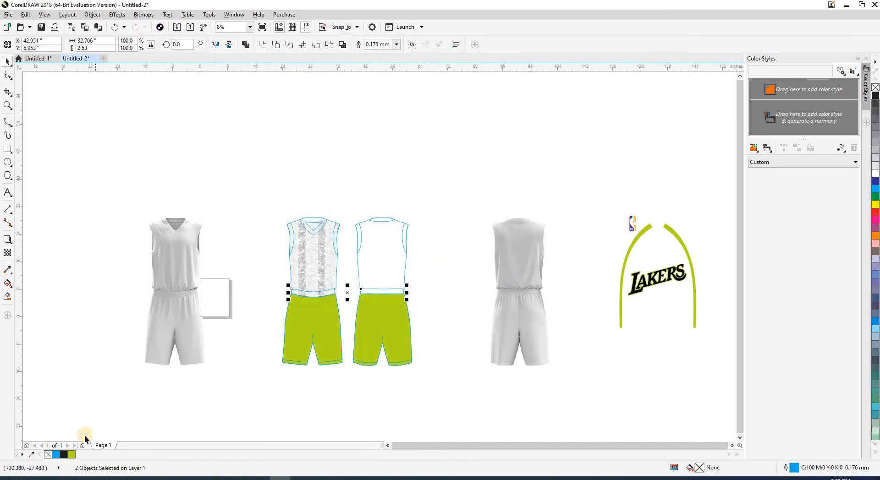
{"action": "left_click", "coordinate": [63, 454]}
{"action": "left_click", "coordinate": [527, 295]}
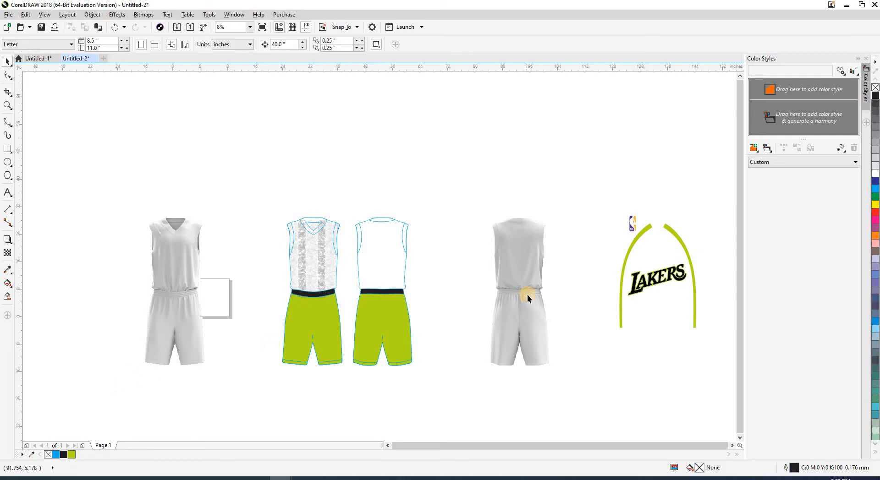
Step: Fill the full front and back uniform outlines behind the shorts and trim with black from the document palette
{"action": "left_click", "coordinate": [394, 275]}
{"action": "left_click", "coordinate": [306, 268], "text": "shift"}
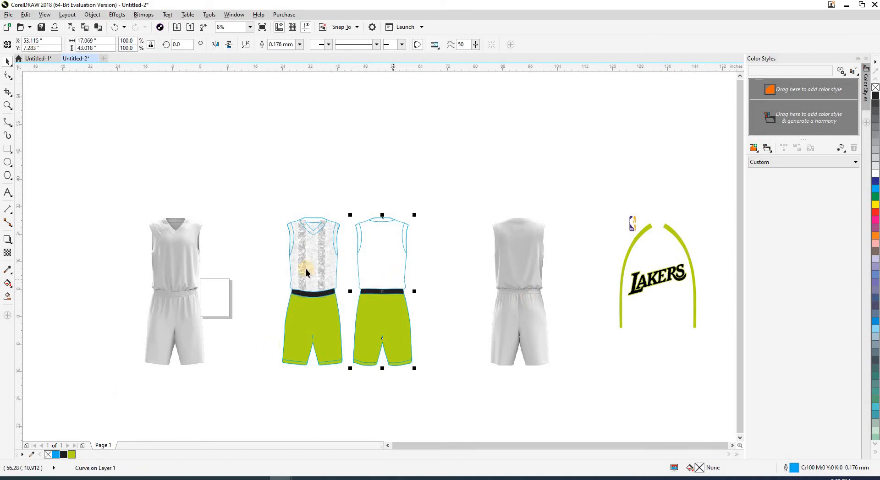
{"action": "left_click", "coordinate": [64, 454]}
{"action": "left_click", "coordinate": [461, 368]}
Step: Try the Overlay merge mode on the front jersey's texture, and replace it with another mode that keeps the pattern visible on black
{"action": "scroll", "coordinate": [426, 256], "scroll_direction": "up", "scroll_amount": 2}
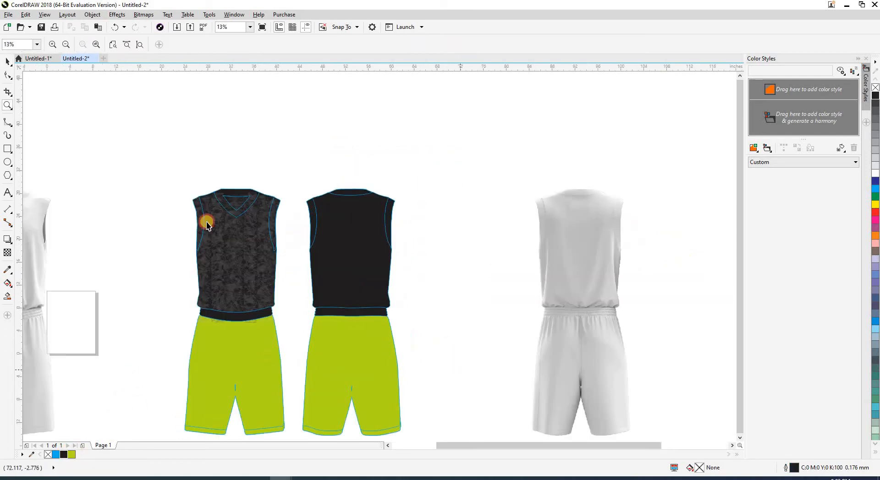
{"action": "scroll", "coordinate": [226, 251], "scroll_direction": "up", "scroll_amount": 2}
{"action": "left_click", "coordinate": [233, 249]}
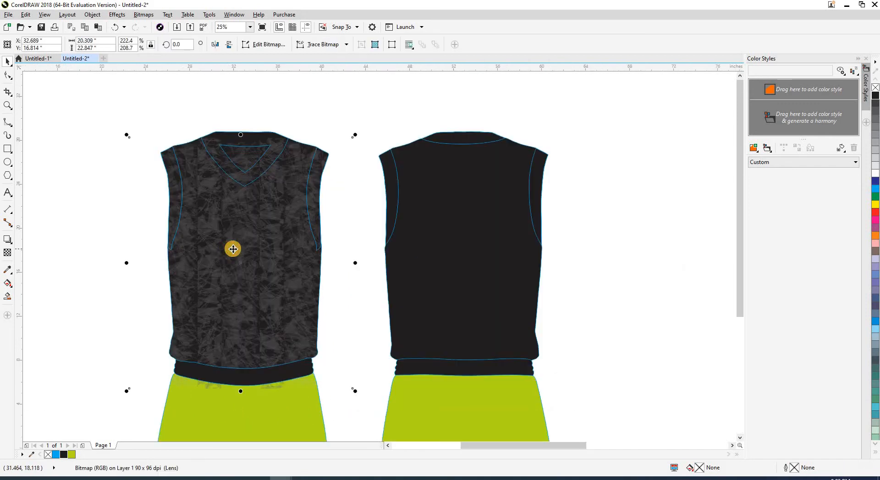
{"action": "left_click_drag", "start_coordinate": [231, 248], "coordinate": [279, 229]}
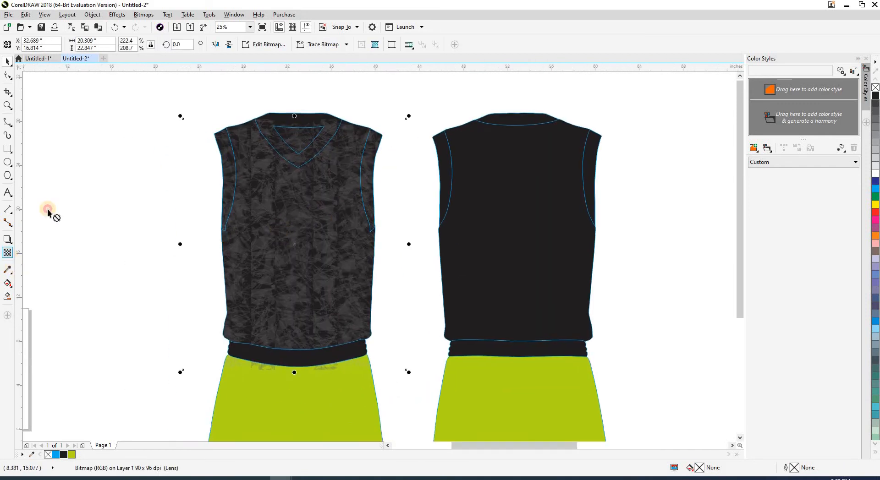
{"action": "left_click", "coordinate": [110, 44]}
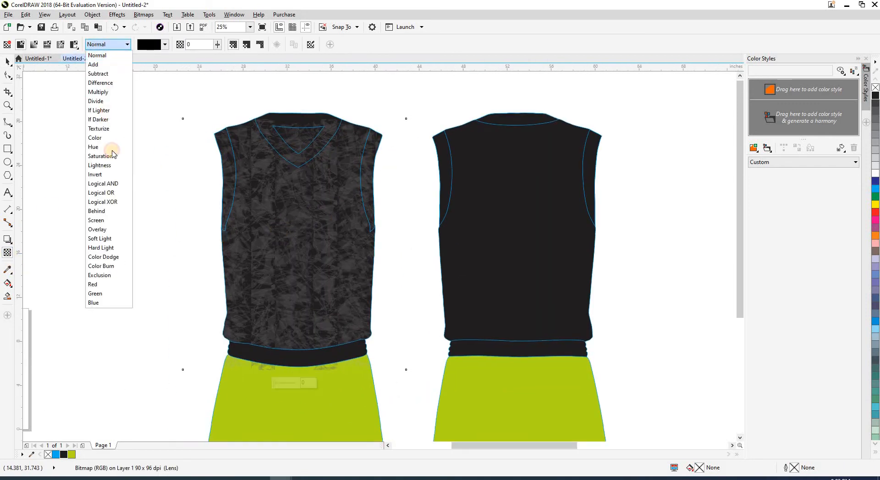
{"action": "left_click", "coordinate": [107, 229]}
{"action": "left_click", "coordinate": [109, 44]}
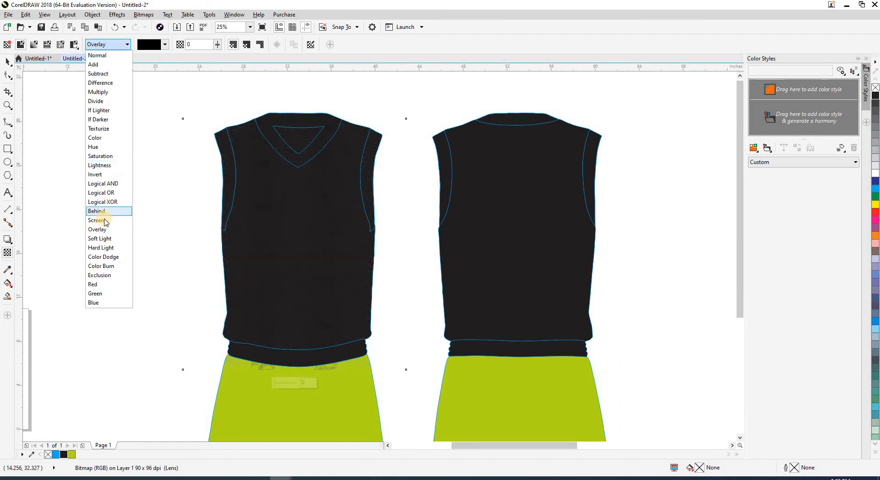
{"action": "left_click", "coordinate": [107, 215]}
{"action": "left_click", "coordinate": [8, 62]}
{"action": "left_click", "coordinate": [82, 145]}
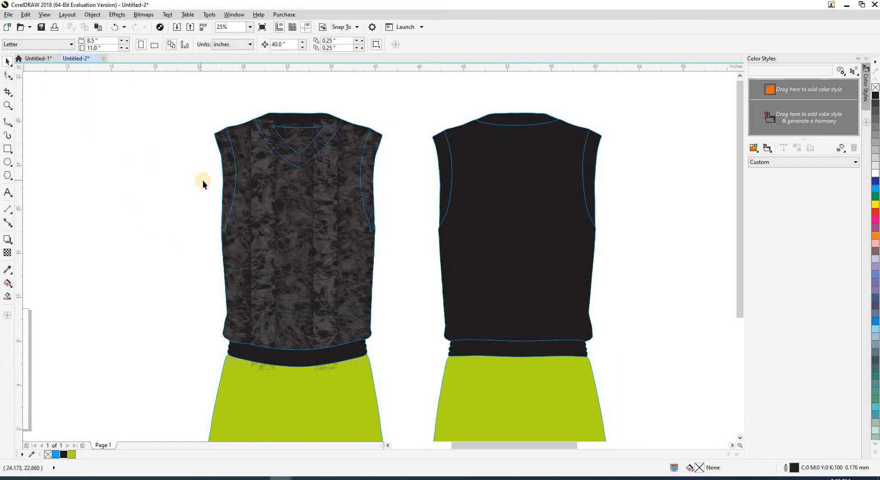
Step: Fill the front collar with the yellow-green #B3D818 and the triangular neck opening inside it with black
{"action": "scroll", "coordinate": [203, 180], "scroll_direction": "down", "scroll_amount": 1}
{"action": "scroll", "coordinate": [235, 160], "scroll_direction": "up", "scroll_amount": 1}
{"action": "left_click", "coordinate": [232, 158]}
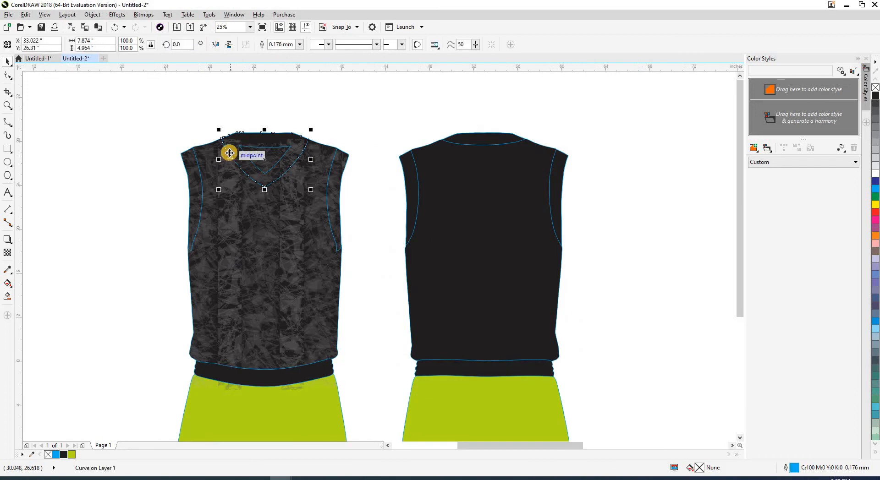
{"action": "left_click", "coordinate": [72, 454]}
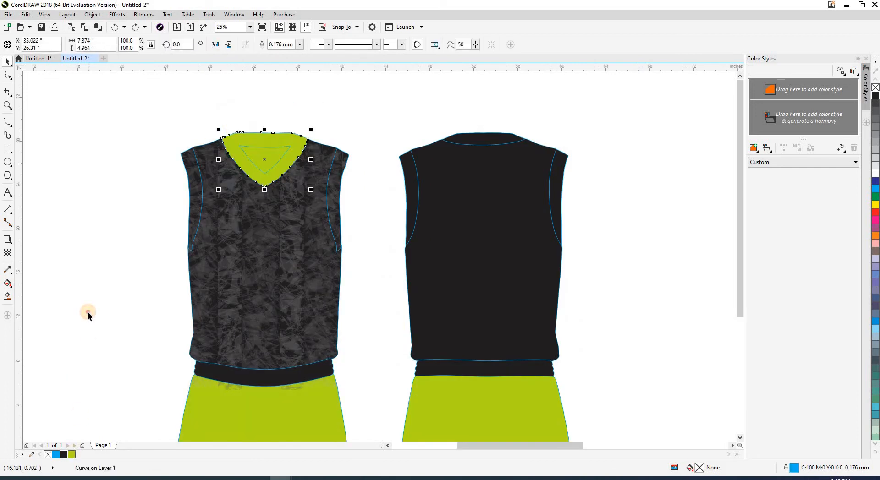
{"action": "left_click", "coordinate": [256, 147]}
{"action": "left_click", "coordinate": [64, 454]}
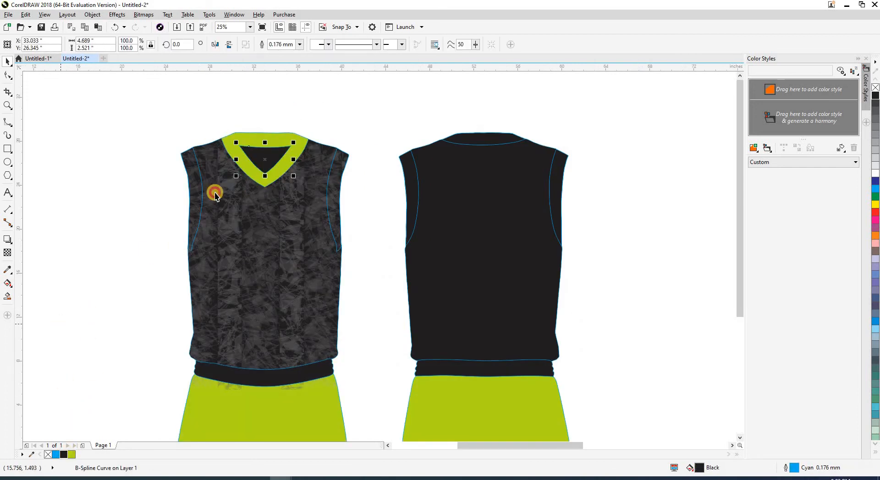
Step: Fill both armhole trims on the front jersey with the yellow-green #B3D818
{"action": "left_click", "coordinate": [214, 193]}
{"action": "left_click", "coordinate": [201, 184]}
{"action": "left_click", "coordinate": [322, 199], "text": "shift"}
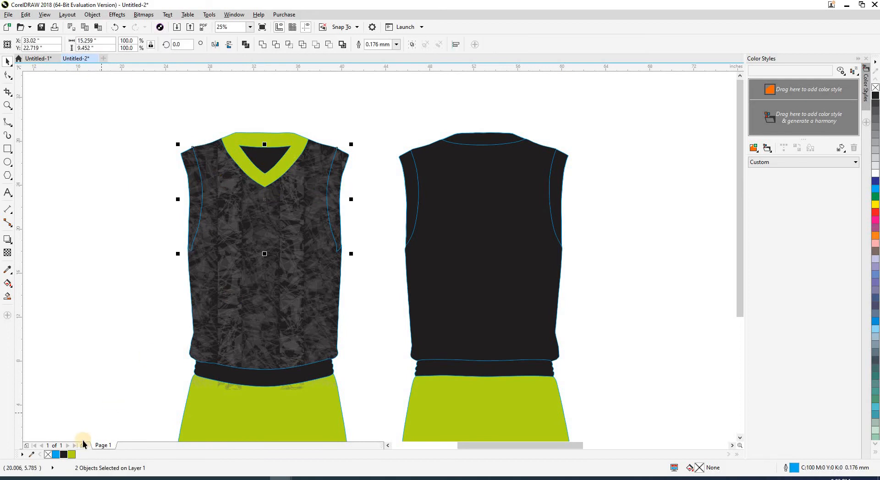
{"action": "left_click", "coordinate": [72, 455]}
Step: Fill the back jersey's collar and both armhole trims with the yellow-green #B3D818
{"action": "left_click", "coordinate": [460, 142]}
{"action": "left_click", "coordinate": [408, 191], "text": "shift"}
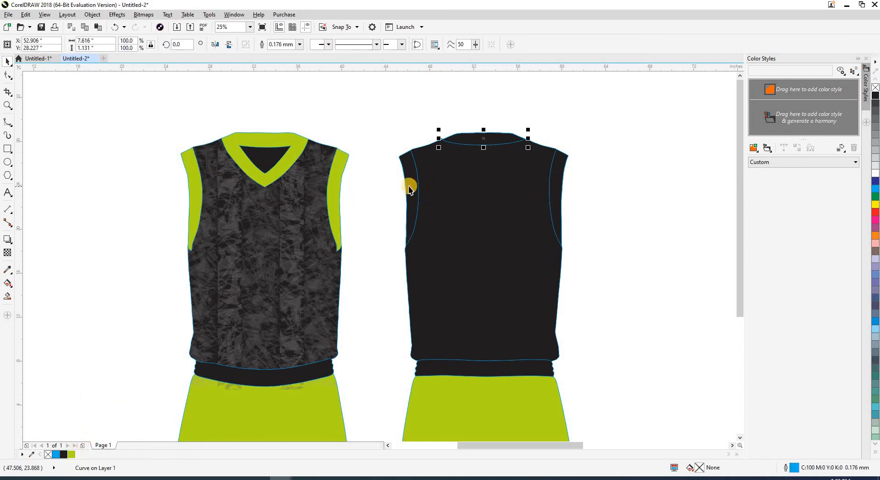
{"action": "left_click", "coordinate": [554, 187], "text": "shift"}
{"action": "left_click", "coordinate": [72, 454]}
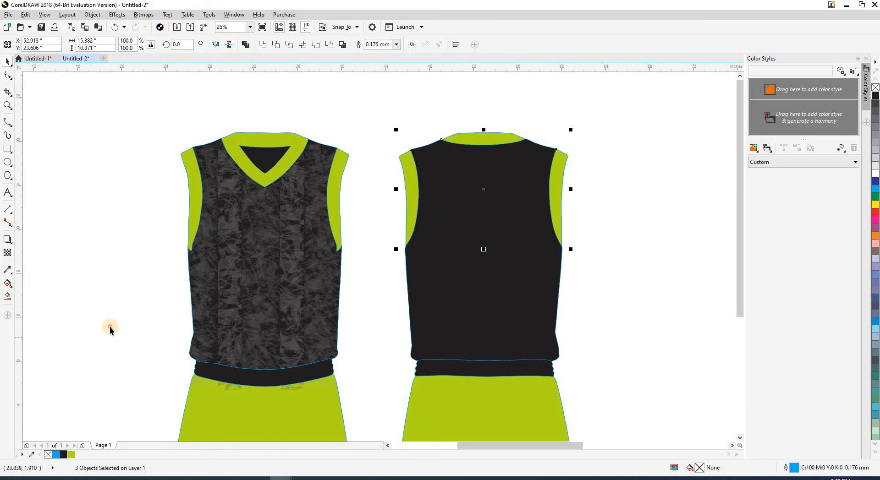
Step: Try moving the textured full front outline slightly upward to clear the shorts, and undo the move
{"action": "left_click", "coordinate": [471, 373]}
{"action": "left_click", "coordinate": [315, 376]}
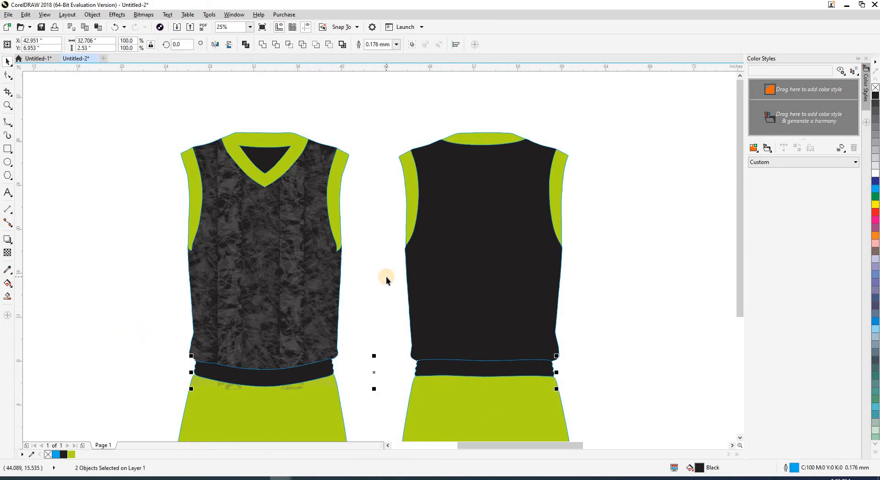
{"action": "scroll", "coordinate": [385, 277], "scroll_direction": "down", "scroll_amount": 2}
{"action": "left_click", "coordinate": [338, 329]}
{"action": "scroll", "coordinate": [337, 329], "scroll_direction": "up", "scroll_amount": 4}
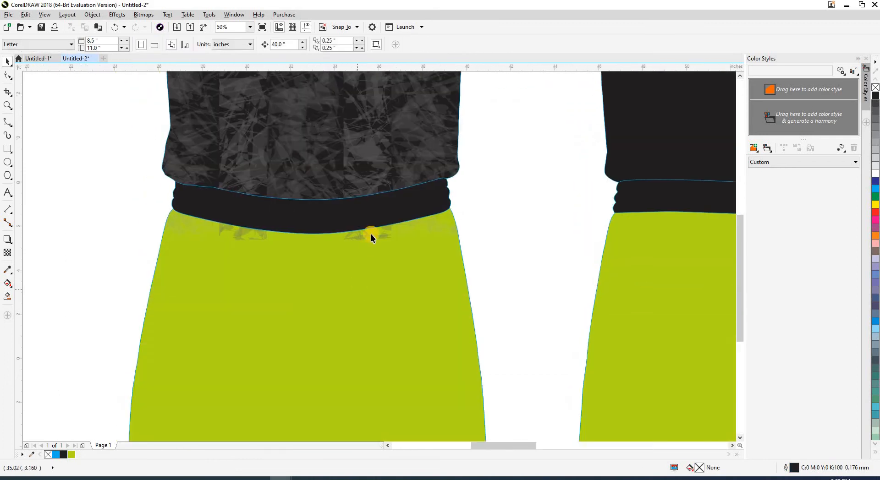
{"action": "left_click", "coordinate": [387, 198]}
{"action": "left_click_drag", "start_coordinate": [380, 172], "coordinate": [379, 163]}
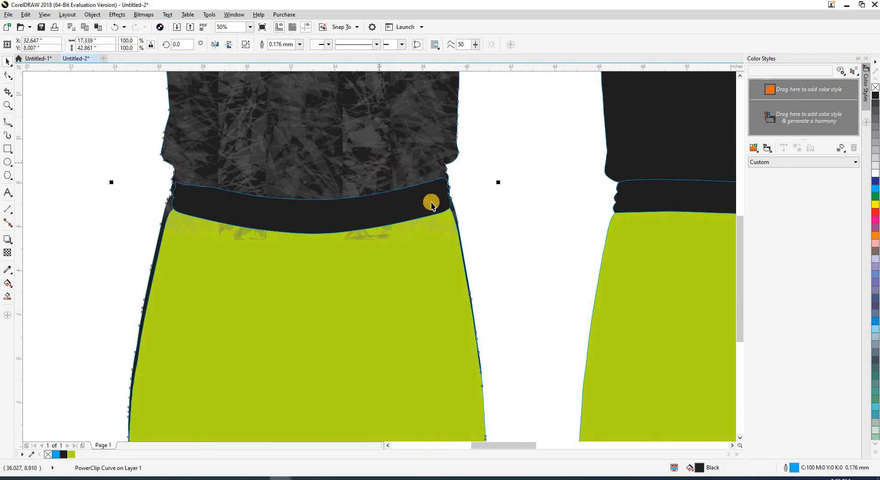
{"action": "key", "text": "ctrl+z"}
{"action": "left_click", "coordinate": [392, 206]}
{"action": "scroll", "coordinate": [393, 205], "scroll_direction": "down", "scroll_amount": 1}
{"action": "left_click", "coordinate": [384, 180]}
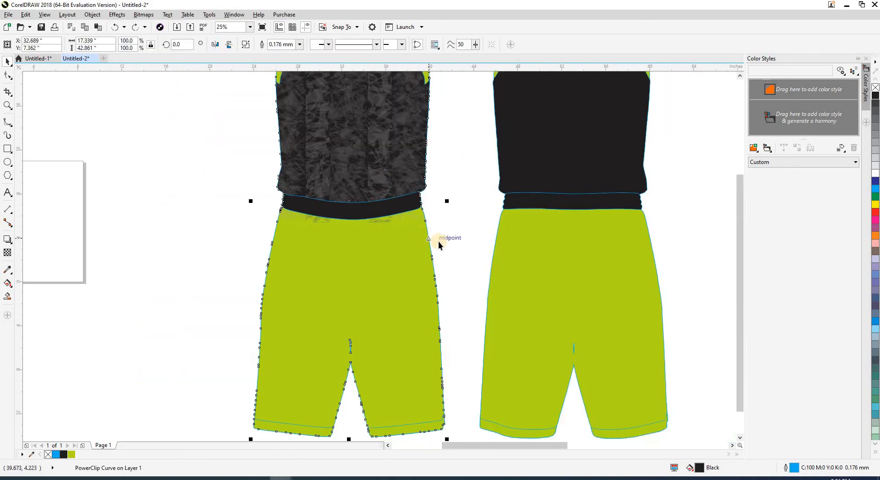
{"action": "left_click", "coordinate": [452, 241]}
Step: Try shortening the clipped texture bitmap from its lower edge and moving the front shorts aside, and undo both changes
{"action": "left_click", "coordinate": [352, 185]}
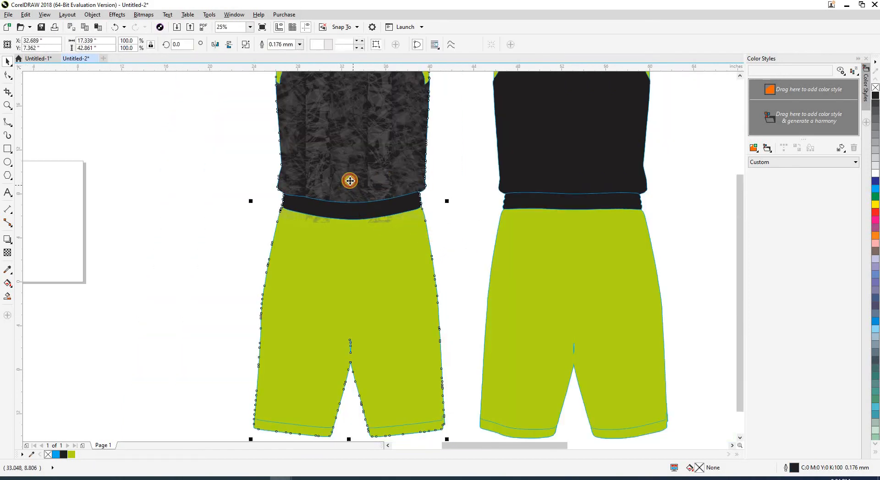
{"action": "left_click", "coordinate": [349, 182], "text": "ctrl"}
{"action": "scroll", "coordinate": [346, 191], "scroll_direction": "up", "scroll_amount": 1}
{"action": "left_click_drag", "start_coordinate": [352, 252], "coordinate": [352, 236]}
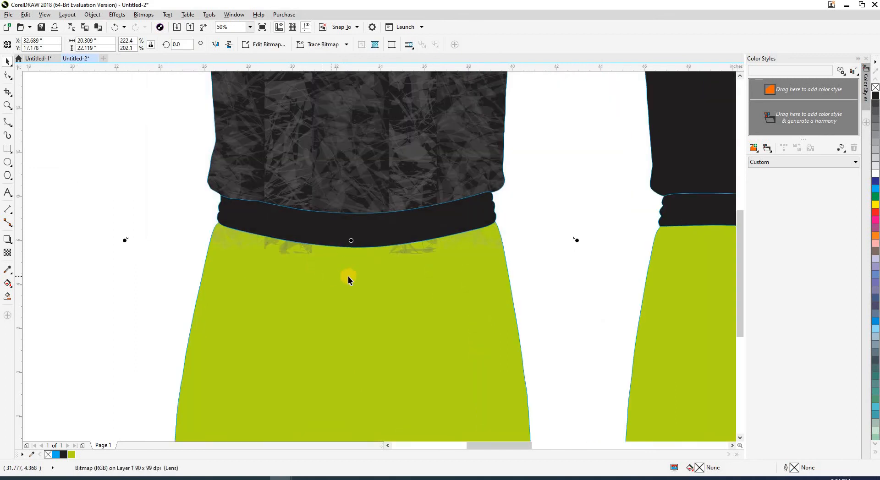
{"action": "scroll", "coordinate": [348, 276], "scroll_direction": "down", "scroll_amount": 1}
{"action": "key", "text": "Escape"}
{"action": "left_click_drag", "start_coordinate": [373, 269], "coordinate": [252, 297]}
{"action": "key", "text": "ctrl+z"}
{"action": "key", "text": "ctrl+z"}
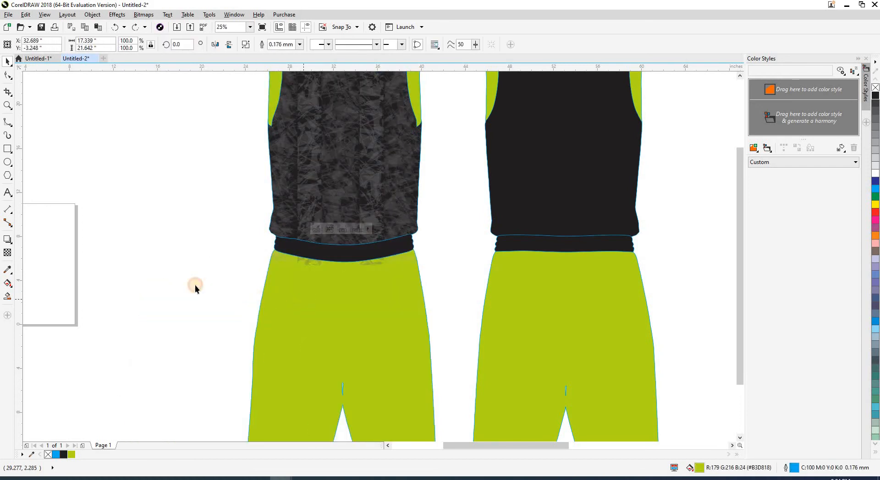
Step: Move the back shorts piece aside to check its separation, and undo the move
{"action": "left_click", "coordinate": [194, 285]}
{"action": "scroll", "coordinate": [336, 266], "scroll_direction": "down", "scroll_amount": 1}
{"action": "left_click_drag", "start_coordinate": [427, 288], "coordinate": [483, 294]}
{"action": "key", "text": "ctrl+z"}
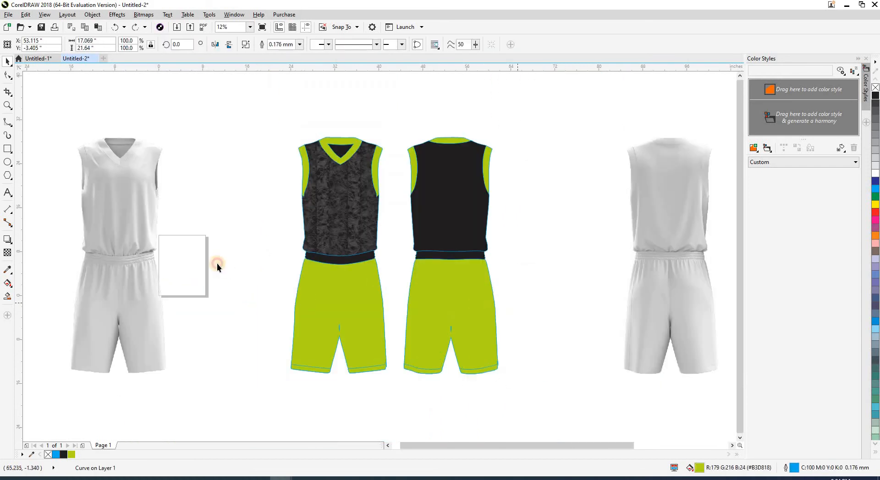
{"action": "left_click", "coordinate": [219, 263]}
Step: Duplicate the front jersey's texture bitmap and align the copy to the horizontal centre of the full back outline
{"action": "scroll", "coordinate": [219, 263], "scroll_direction": "down", "scroll_amount": 1}
{"action": "key", "text": "F2"}
{"action": "left_click_drag", "start_coordinate": [246, 189], "coordinate": [380, 293]}
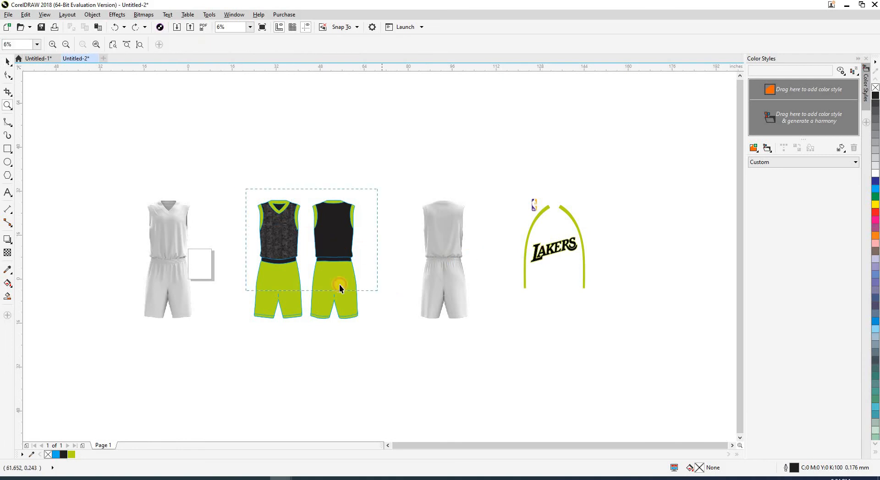
{"action": "left_click", "coordinate": [265, 240]}
{"action": "key", "text": "ctrl+c"}
{"action": "key", "text": "ctrl+v"}
{"action": "left_click", "coordinate": [386, 226], "text": "shift"}
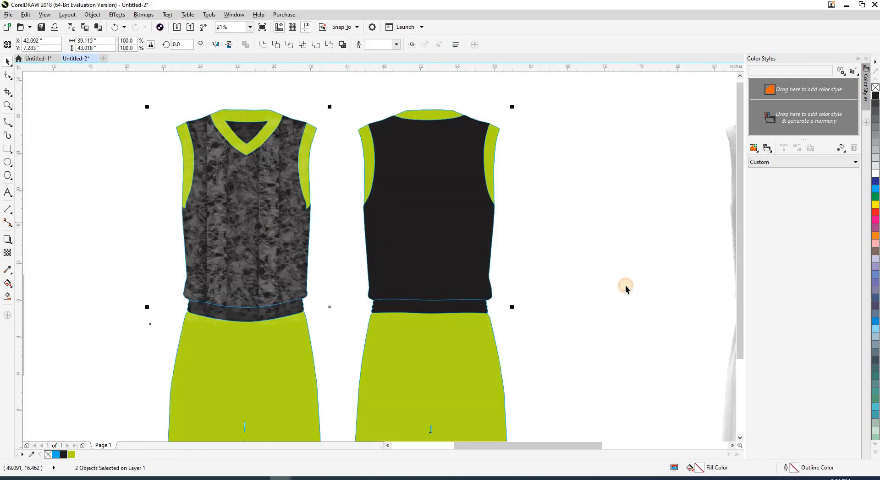
{"action": "key", "text": "c"}
{"action": "left_click", "coordinate": [624, 287]}
Step: Send the copied texture bitmap to the back of the layer and PowerClip it inside the full back outline
{"action": "left_click", "coordinate": [465, 244]}
{"action": "key", "text": "shift+Page_Down"}
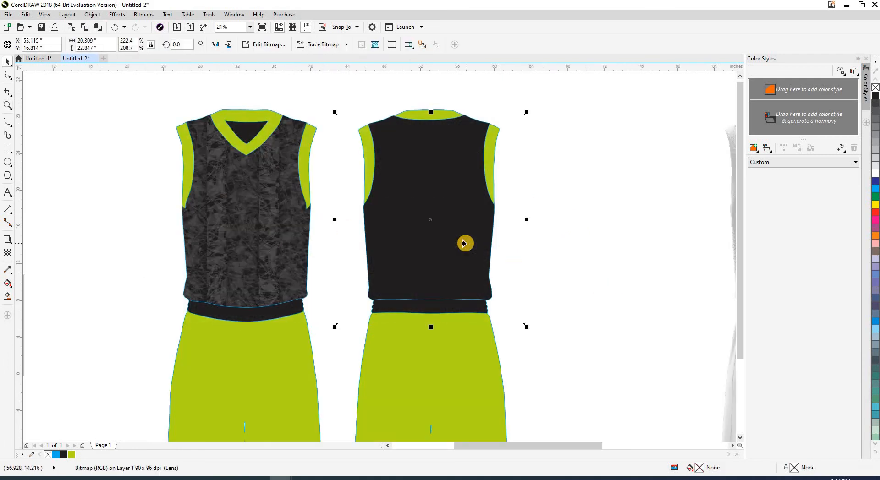
{"action": "left_click", "coordinate": [466, 244]}
{"action": "left_click", "coordinate": [554, 257]}
Step: Place the pair of curved stripes on the front jersey, scaled to about 13.4 by 18.3 inches and aligned under the collar
{"action": "scroll", "coordinate": [399, 211], "scroll_direction": "down", "scroll_amount": 2}
{"action": "left_click_drag", "start_coordinate": [429, 232], "coordinate": [380, 246]}
{"action": "left_click_drag", "start_coordinate": [674, 190], "coordinate": [265, 193]}
{"action": "key", "text": "z"}
{"action": "left_click", "coordinate": [368, 308]}
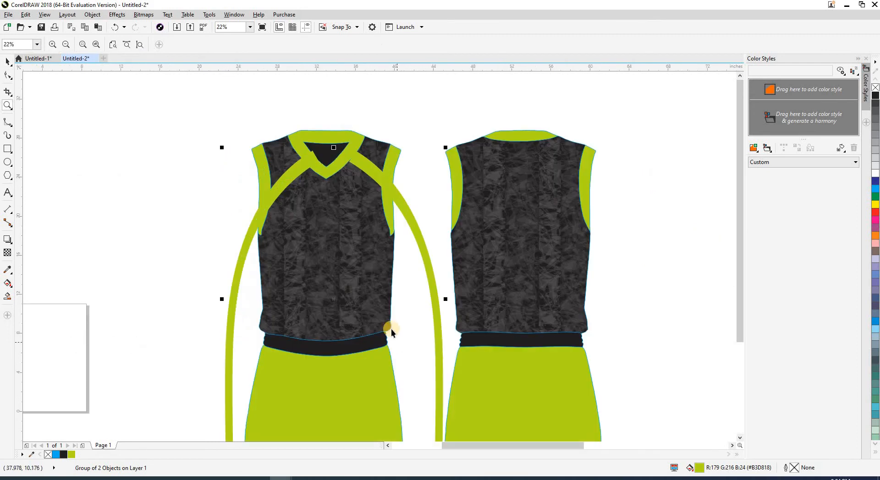
{"action": "scroll", "coordinate": [416, 395], "scroll_direction": "up", "scroll_amount": 1}
{"action": "left_click_drag", "start_coordinate": [398, 377], "coordinate": [375, 232]}
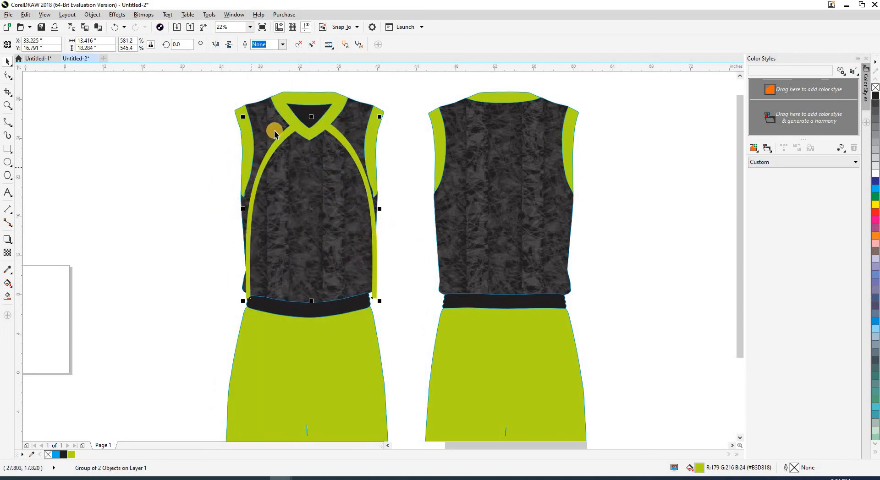
{"action": "scroll", "coordinate": [304, 157], "scroll_direction": "up", "scroll_amount": 4}
{"action": "left_click_drag", "start_coordinate": [305, 156], "coordinate": [295, 154]}
{"action": "scroll", "coordinate": [295, 154], "scroll_direction": "down", "scroll_amount": 4}
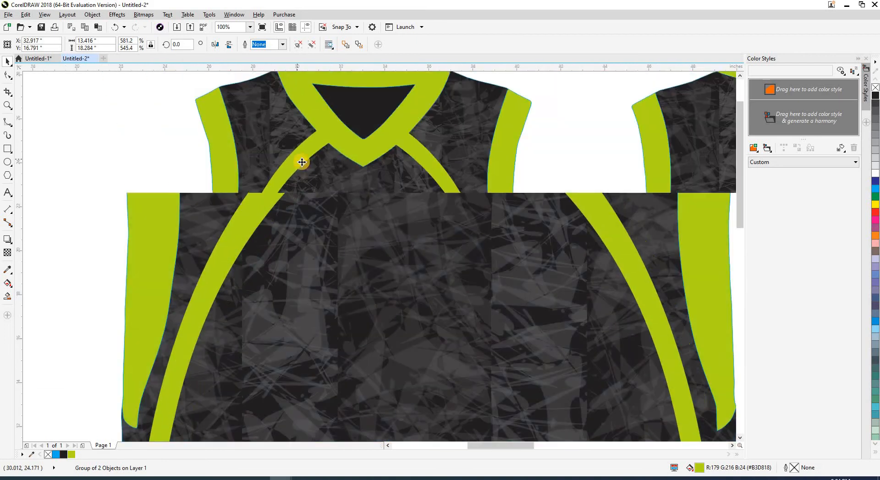
{"action": "left_click", "coordinate": [424, 274]}
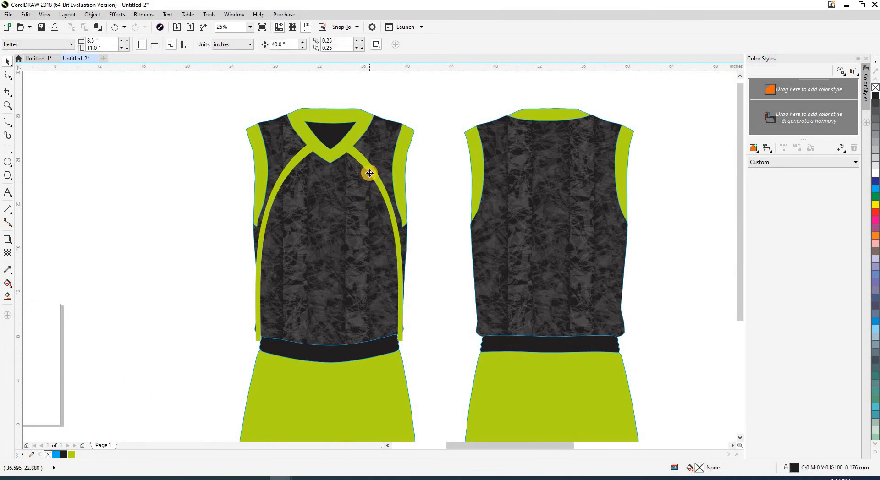
Step: PowerClip the pair of curved stripes inside the full front outline
{"action": "left_click", "coordinate": [369, 173]}
{"action": "key", "text": "alt+c"}
{"action": "key", "text": "w"}
{"action": "key", "text": "p"}
{"action": "left_click", "coordinate": [380, 146]}
{"action": "left_click", "coordinate": [430, 195]}
Step: Move the Lakers wordmark onto the front jersey's chest and shrink it to fit between the curved stripes
{"action": "scroll", "coordinate": [398, 197], "scroll_direction": "down", "scroll_amount": 1}
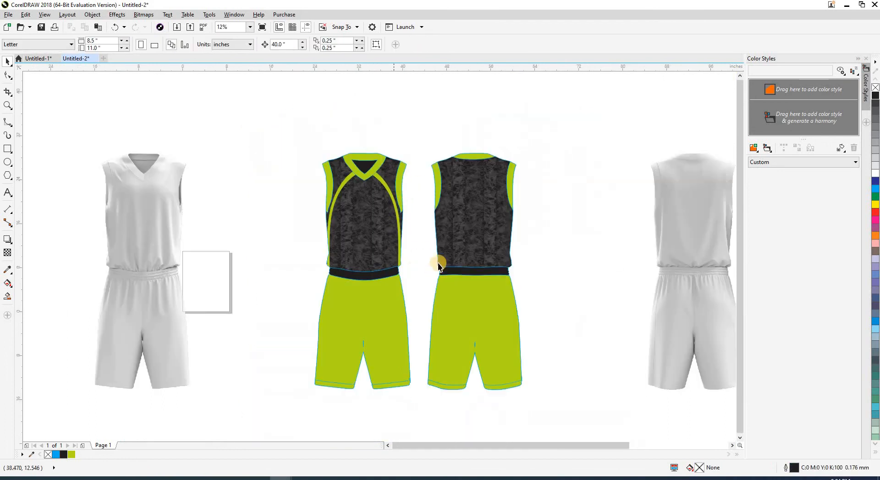
{"action": "left_click_drag", "start_coordinate": [437, 263], "coordinate": [177, 288]}
{"action": "left_click_drag", "start_coordinate": [618, 282], "coordinate": [74, 238]}
{"action": "key", "text": "z"}
{"action": "left_click_drag", "start_coordinate": [52, 189], "coordinate": [209, 275]}
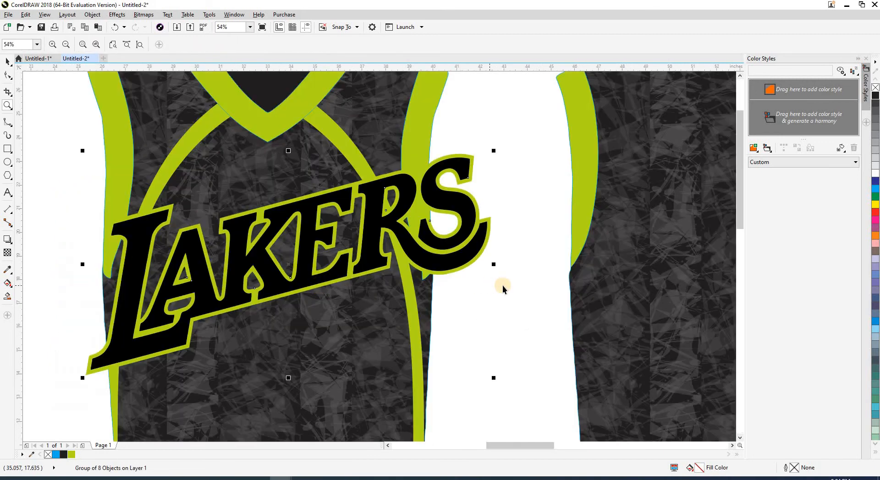
{"action": "key", "text": "space"}
{"action": "left_click_drag", "start_coordinate": [490, 376], "coordinate": [284, 319]}
{"action": "left_click", "coordinate": [504, 323]}
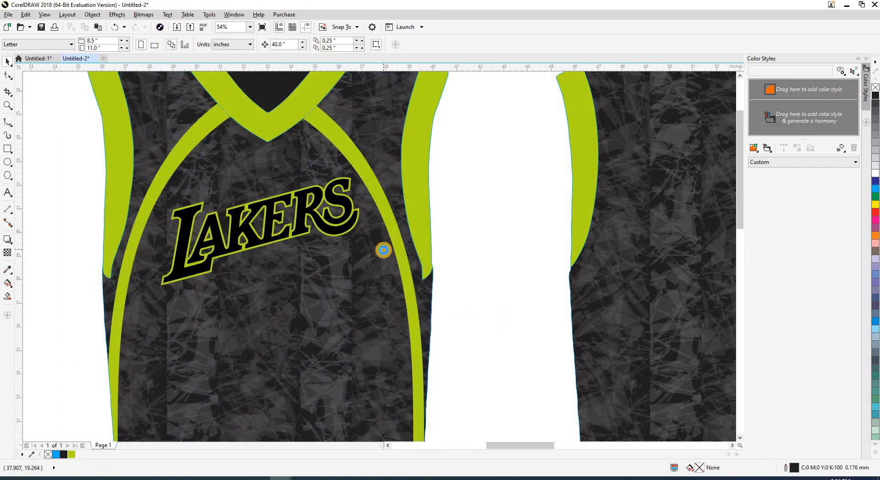
Step: Check the reference image basketball 3d mockup.jpg, and raise and widen the clipped curved stripes toward the front jersey's shoulders and sides
{"action": "scroll", "coordinate": [383, 249], "scroll_direction": "down", "scroll_amount": 4}
{"action": "left_click", "coordinate": [303, 479]}
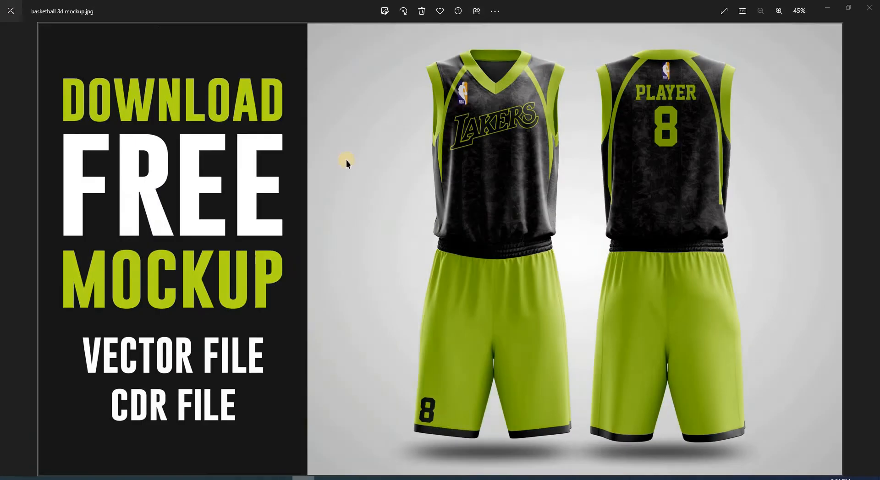
{"action": "left_click", "coordinate": [281, 478]}
{"action": "scroll", "coordinate": [370, 226], "scroll_direction": "up", "scroll_amount": 1}
{"action": "left_click", "coordinate": [376, 215], "text": "ctrl"}
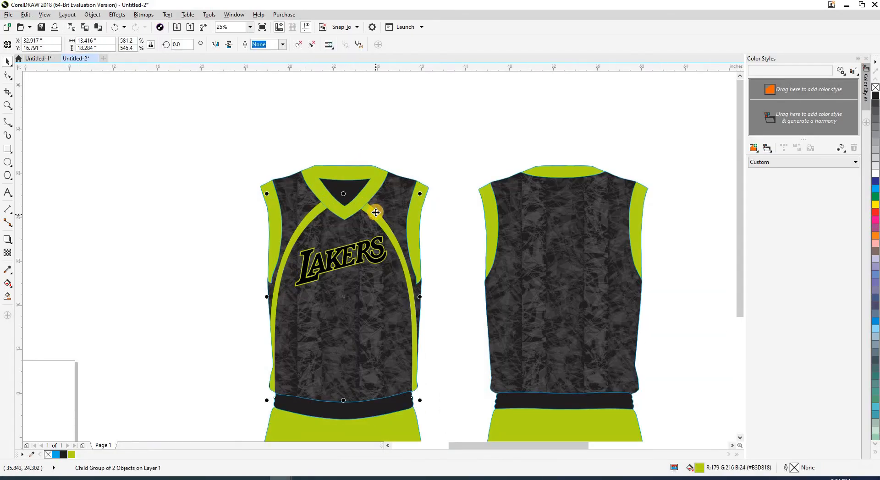
{"action": "left_click_drag", "start_coordinate": [376, 212], "coordinate": [393, 192]}
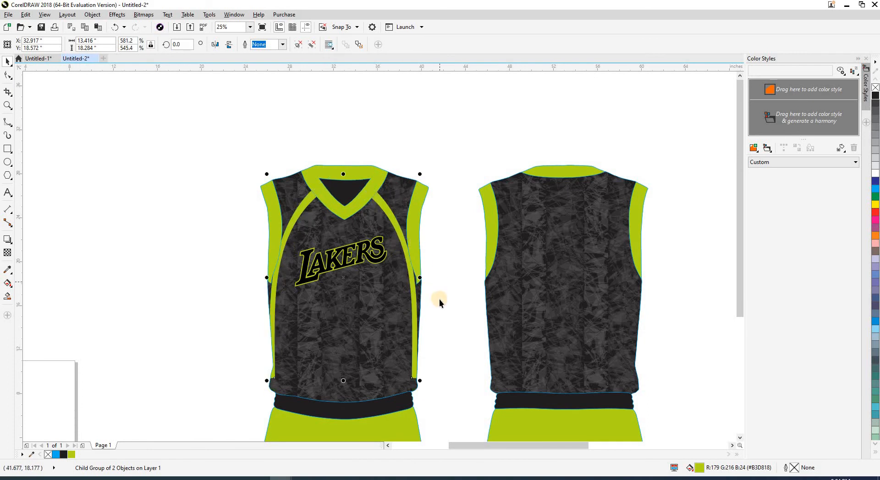
{"action": "left_click_drag", "start_coordinate": [419, 278], "coordinate": [436, 297]}
{"action": "left_click", "coordinate": [330, 238]}
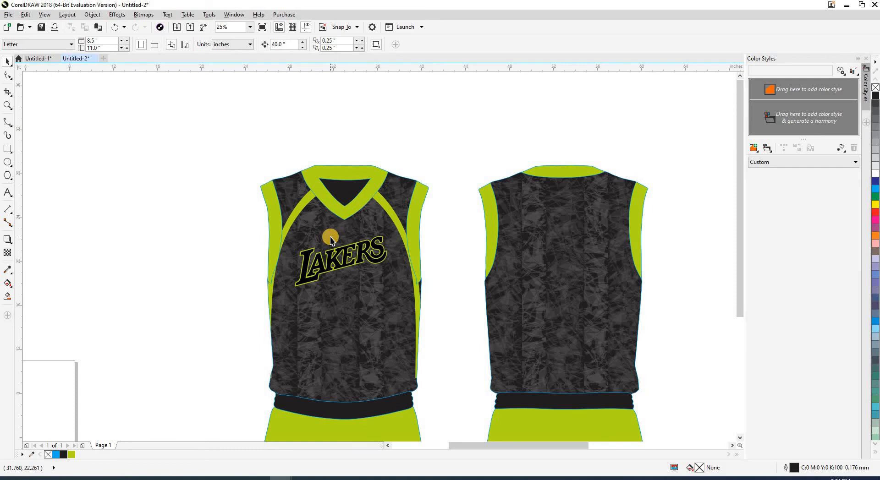
{"action": "scroll", "coordinate": [331, 238], "scroll_direction": "down", "scroll_amount": 2}
{"action": "scroll", "coordinate": [311, 253], "scroll_direction": "up", "scroll_amount": 2}
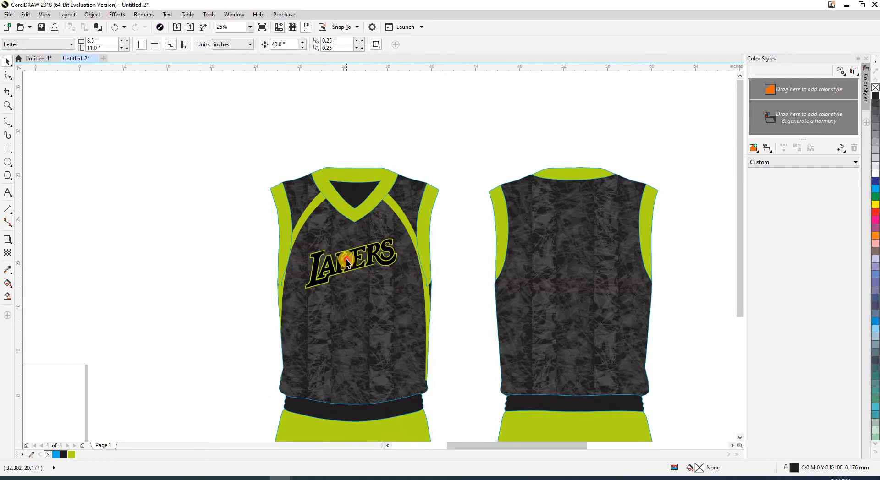
{"action": "left_click_drag", "start_coordinate": [346, 260], "coordinate": [353, 318]}
{"action": "key", "text": "Escape"}
{"action": "left_click", "coordinate": [451, 262]}
Step: Move the NBA logo onto the front jersey beside the collar and shrink it to sit above the Lakers wordmark
{"action": "scroll", "coordinate": [373, 208], "scroll_direction": "down", "scroll_amount": 1}
{"action": "left_click_drag", "start_coordinate": [431, 232], "coordinate": [294, 236]}
{"action": "scroll", "coordinate": [294, 235], "scroll_direction": "down", "scroll_amount": 1}
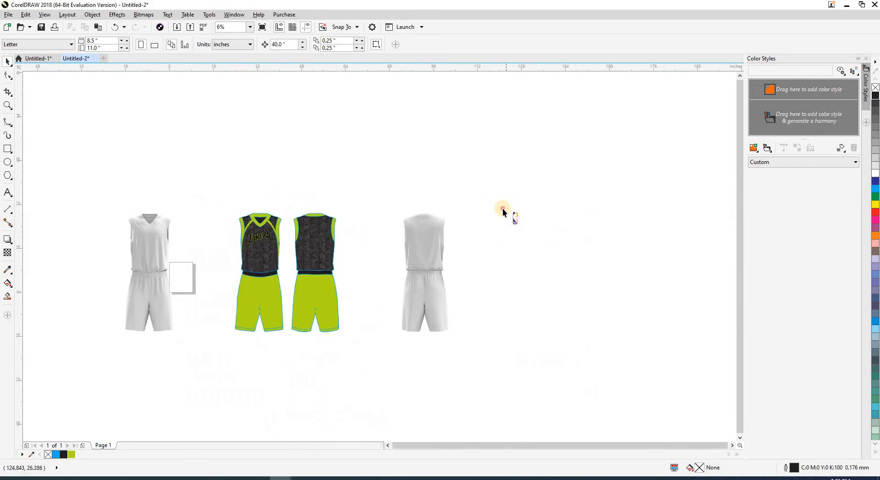
{"action": "left_click", "coordinate": [514, 217]}
{"action": "left_click_drag", "start_coordinate": [514, 217], "coordinate": [254, 232]}
{"action": "scroll", "coordinate": [282, 254], "scroll_direction": "up", "scroll_amount": 4}
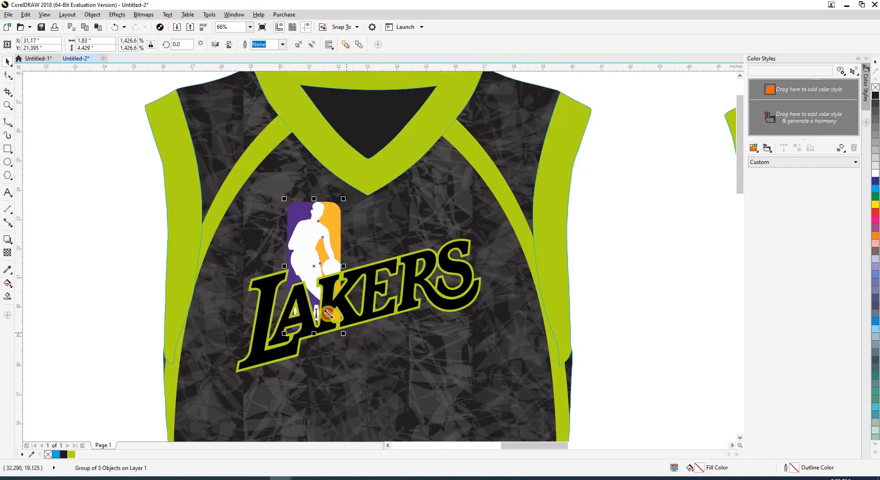
{"action": "left_click_drag", "start_coordinate": [343, 334], "coordinate": [307, 274]}
Step: Copy the small NBA logo to the centre of the back jersey, just below the collar
{"action": "left_click_drag", "start_coordinate": [301, 232], "coordinate": [438, 211]}
{"action": "scroll", "coordinate": [284, 234], "scroll_direction": "down", "scroll_amount": 2}
{"action": "key", "text": "z"}
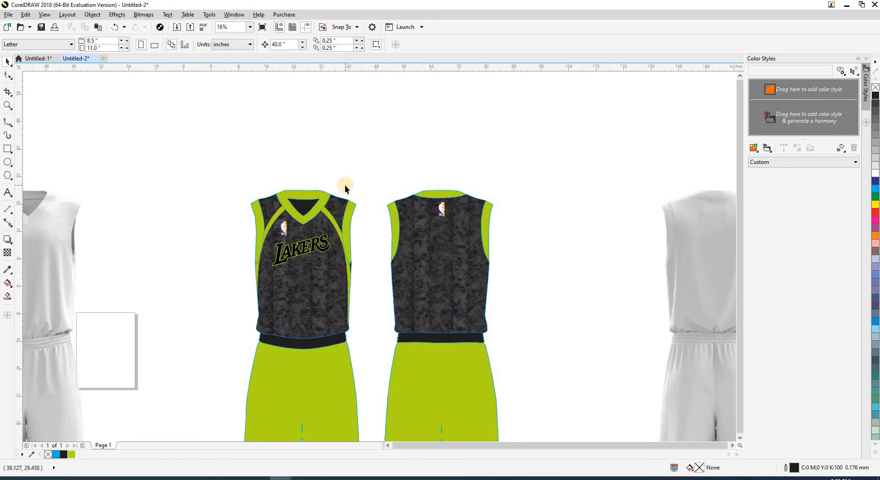
Step: Try laying the grey back and front shading groups over the matching coloured uniforms
{"action": "scroll", "coordinate": [345, 186], "scroll_direction": "down", "scroll_amount": 1}
{"action": "left_click_drag", "start_coordinate": [293, 169], "coordinate": [504, 447]}
{"action": "left_click_drag", "start_coordinate": [409, 312], "coordinate": [431, 342]}
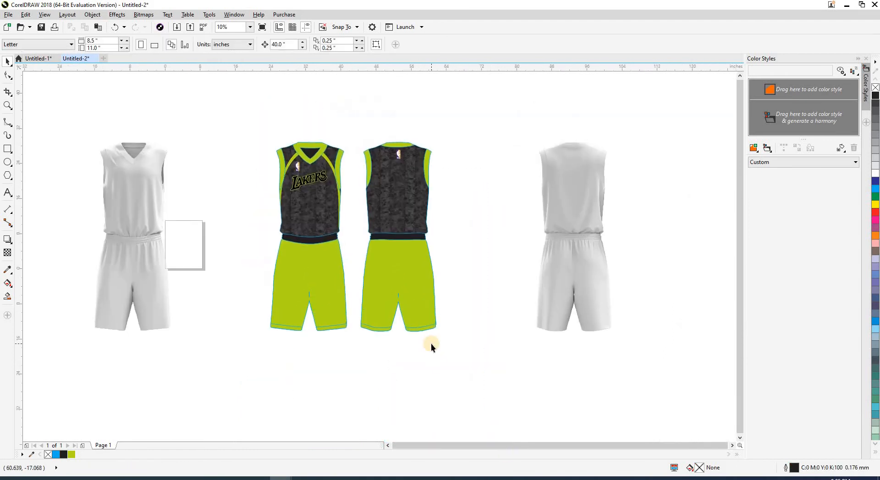
{"action": "left_click", "coordinate": [541, 282]}
{"action": "left_click_drag", "start_coordinate": [541, 284], "coordinate": [365, 283]}
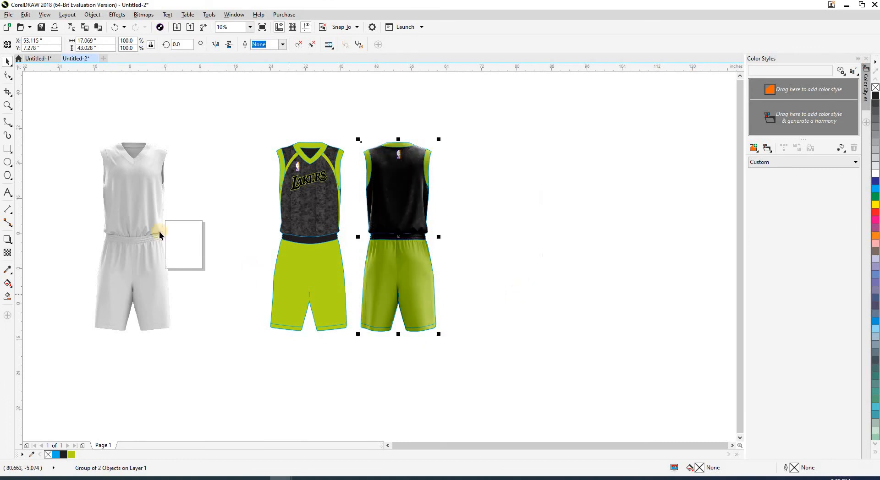
{"action": "left_click", "coordinate": [155, 227]}
{"action": "left_click_drag", "start_coordinate": [118, 149], "coordinate": [452, 356]}
{"action": "key", "text": "z"}
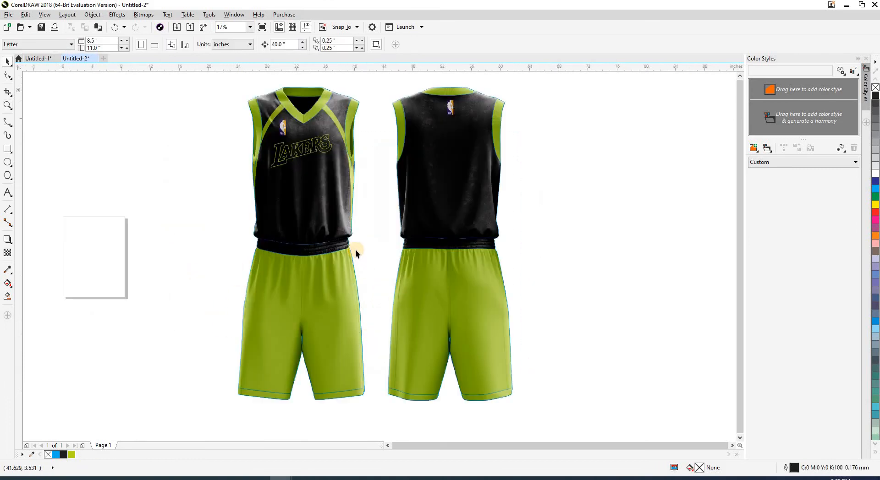
Step: Undo the placement of both grey shading groups
{"action": "scroll", "coordinate": [366, 271], "scroll_direction": "down", "scroll_amount": 1}
{"action": "key", "text": "ctrl+z"}
{"action": "key", "text": "ctrl+z"}
{"action": "left_click", "coordinate": [369, 277]}
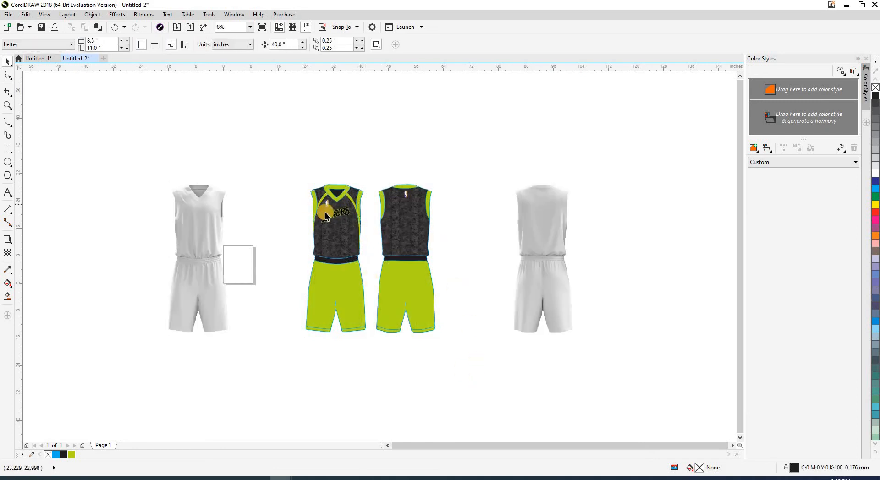
Step: PowerClip the Lakers wordmark and NBA logo inside the front outline, and the other NBA logo inside the back outline
{"action": "scroll", "coordinate": [326, 216], "scroll_direction": "up", "scroll_amount": 1}
{"action": "left_click", "coordinate": [352, 230]}
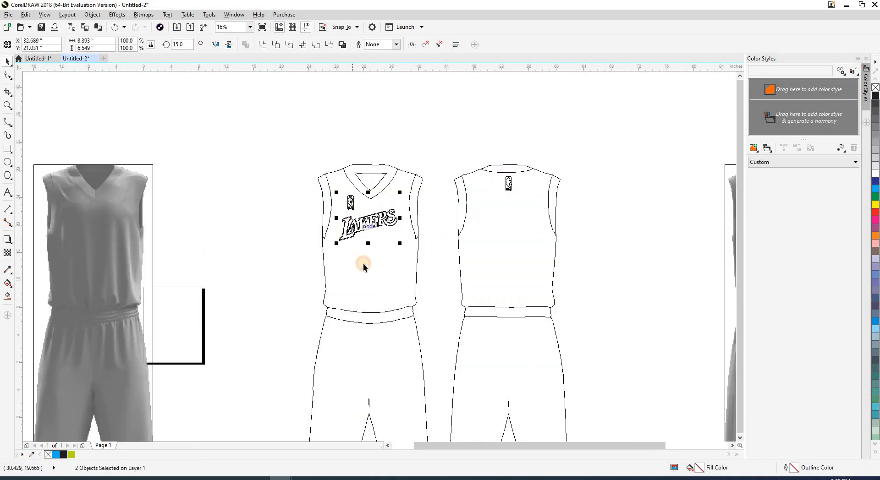
{"action": "key", "text": "Delete"}
{"action": "left_click", "coordinate": [508, 185]}
{"action": "left_click", "coordinate": [506, 225]}
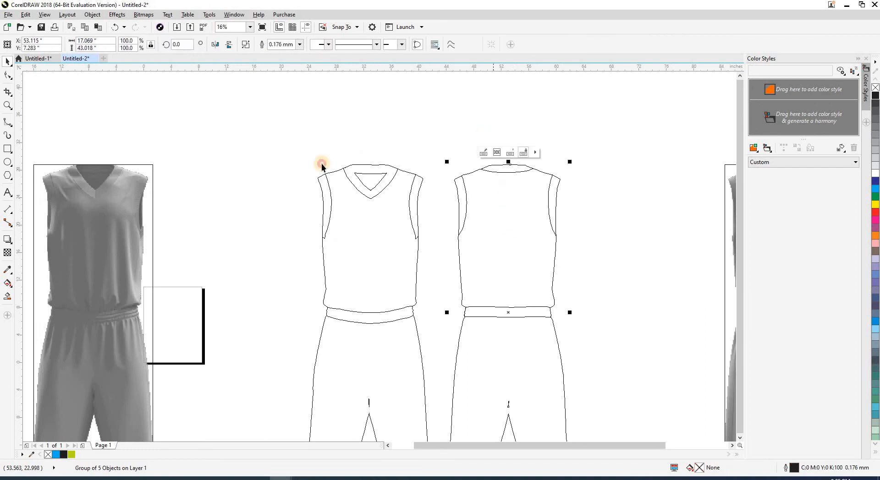
Step: Remove the blue outline from all shapes of the front and back uniforms
{"action": "left_click", "coordinate": [285, 159]}
{"action": "scroll", "coordinate": [285, 160], "scroll_direction": "down", "scroll_amount": 1}
{"action": "left_click_drag", "start_coordinate": [280, 150], "coordinate": [434, 345]}
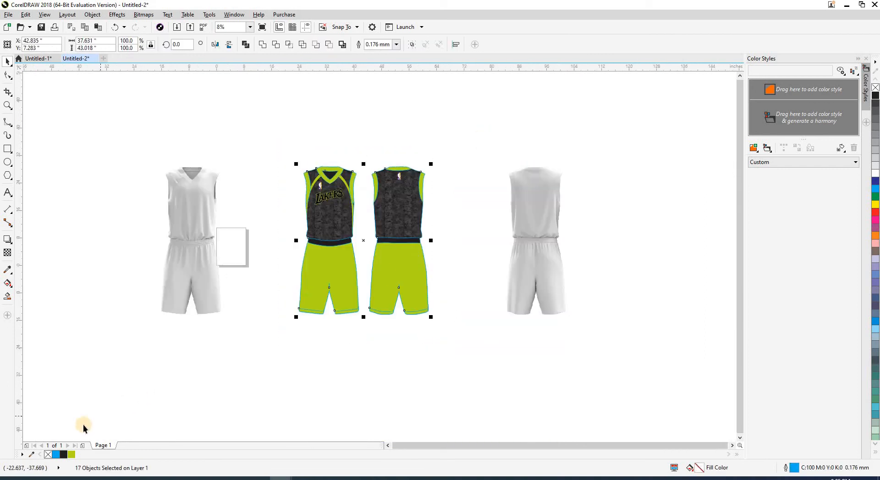
{"action": "right_click", "coordinate": [50, 455]}
{"action": "left_click", "coordinate": [280, 251]}
Step: Add the text PLAYER beside the back jersey, enlarge it to about 139 pt and set its font to Academic M54
{"action": "key", "text": "F2"}
{"action": "left_click_drag", "start_coordinate": [263, 153], "coordinate": [512, 345]}
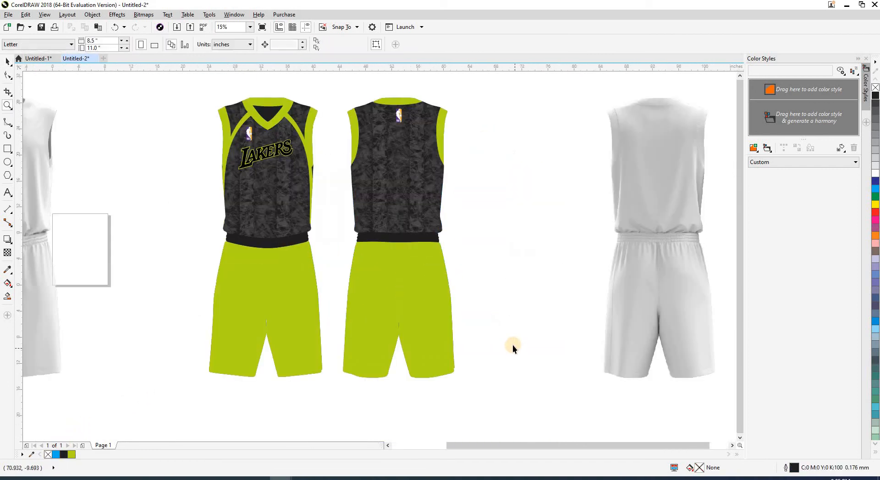
{"action": "left_click", "coordinate": [4, 197]}
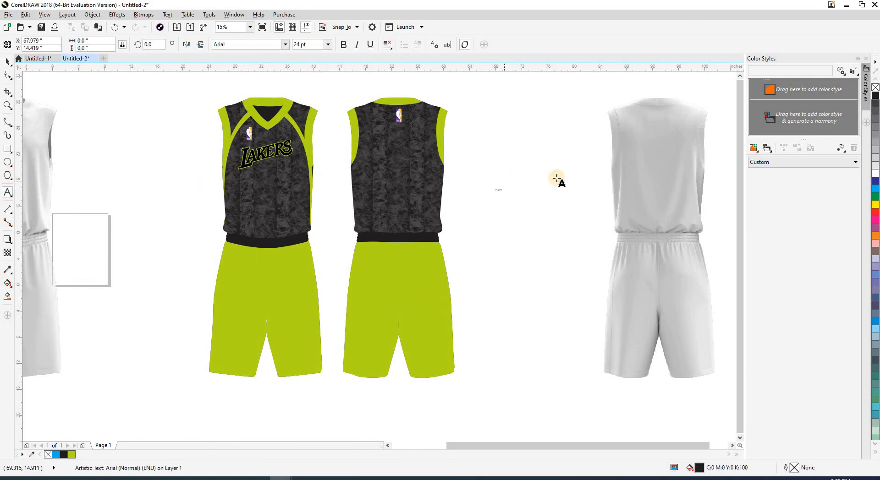
{"action": "key", "text": "ctrl+space"}
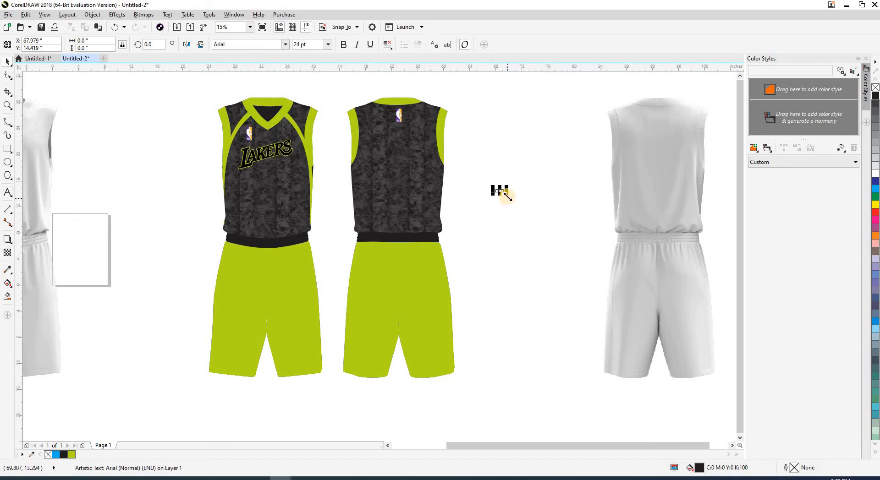
{"action": "left_click_drag", "start_coordinate": [505, 194], "coordinate": [542, 215]}
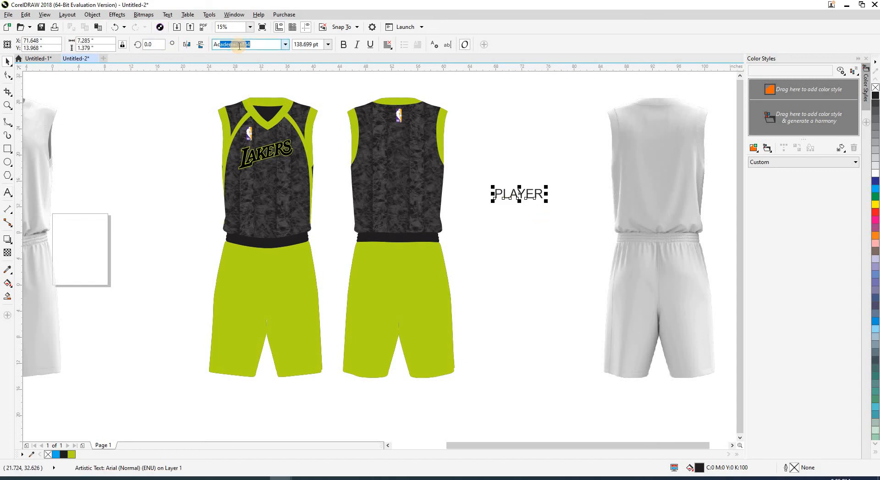
{"action": "key", "text": "Return"}
Step: Centre the PLAYER text on the back jersey and move it up below the NBA logo
{"action": "left_click", "coordinate": [379, 138], "text": "shift"}
{"action": "key", "text": "c"}
{"action": "left_click", "coordinate": [470, 221]}
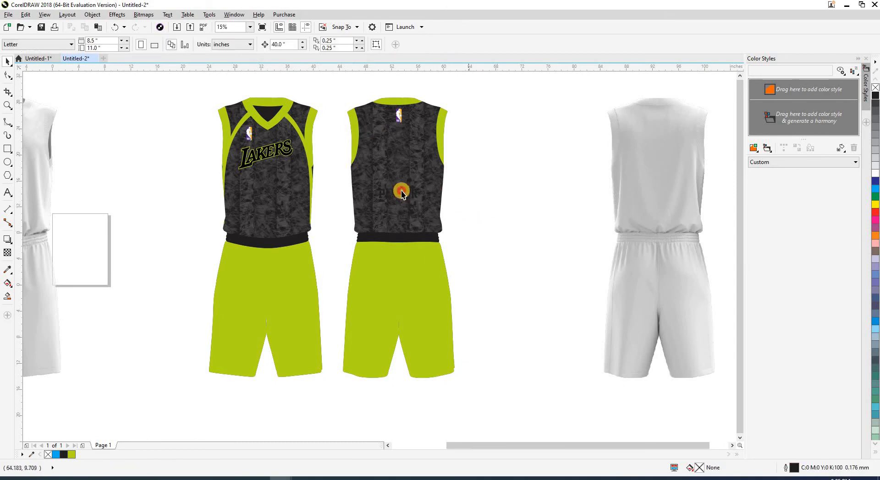
{"action": "left_click_drag", "start_coordinate": [401, 198], "coordinate": [392, 139]}
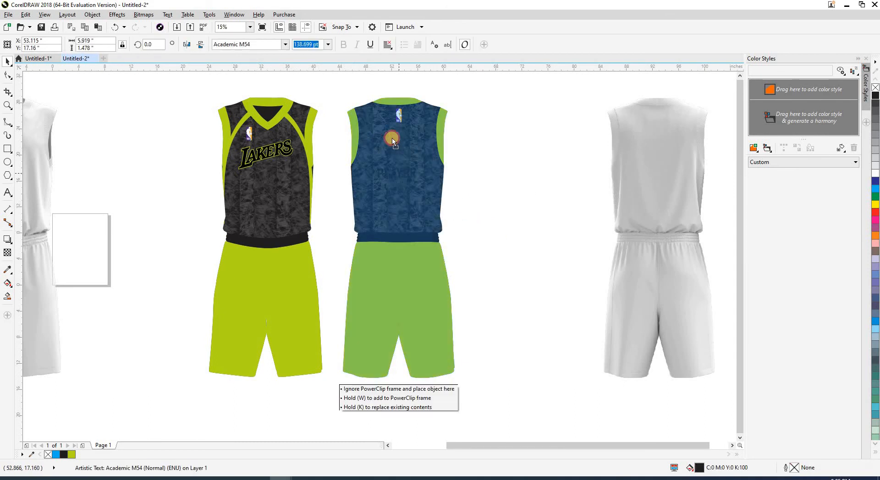
Step: Fill the PLAYER text with lime green R179 G216 B24 and enlarge it to about 221 pt
{"action": "left_click", "coordinate": [287, 310]}
{"action": "left_click", "coordinate": [325, 124]}
{"action": "key", "text": "F2"}
{"action": "left_click_drag", "start_coordinate": [305, 117], "coordinate": [434, 197]}
{"action": "left_click", "coordinate": [497, 173]}
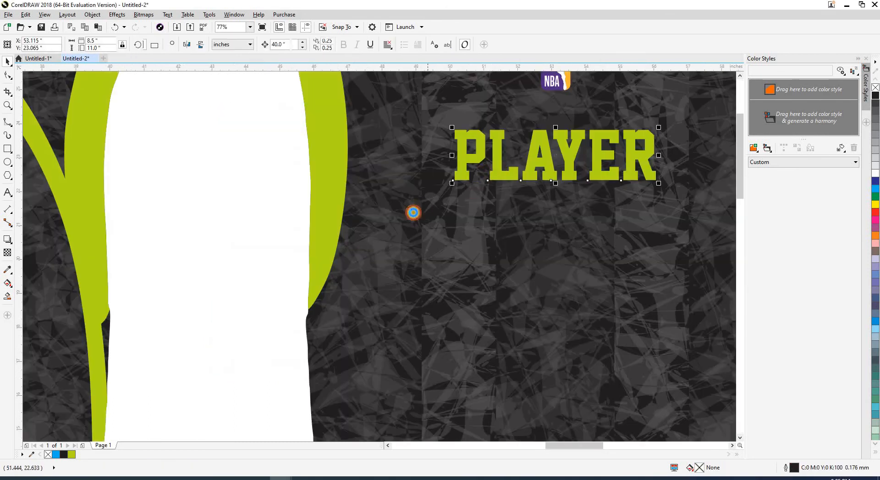
{"action": "scroll", "coordinate": [414, 209], "scroll_direction": "down", "scroll_amount": 2}
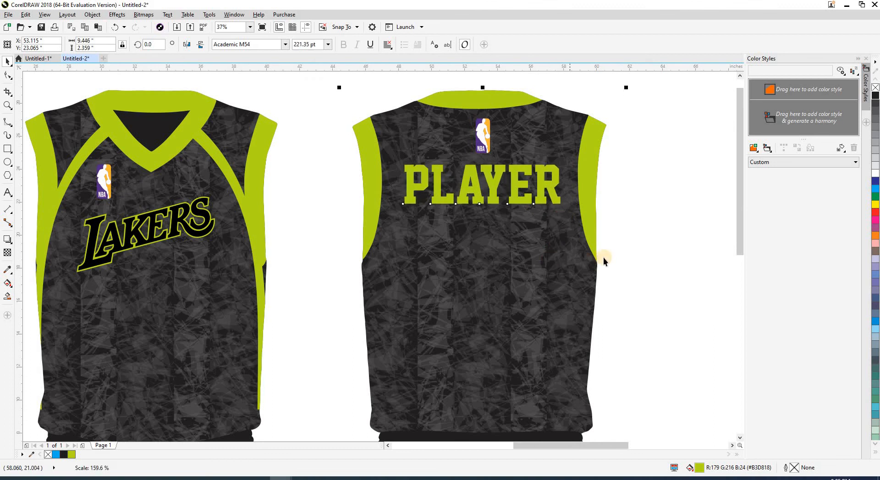
Step: Duplicate the PLAYER text directly below itself and change the copy to 8
{"action": "left_click_drag", "start_coordinate": [494, 185], "coordinate": [495, 238]}
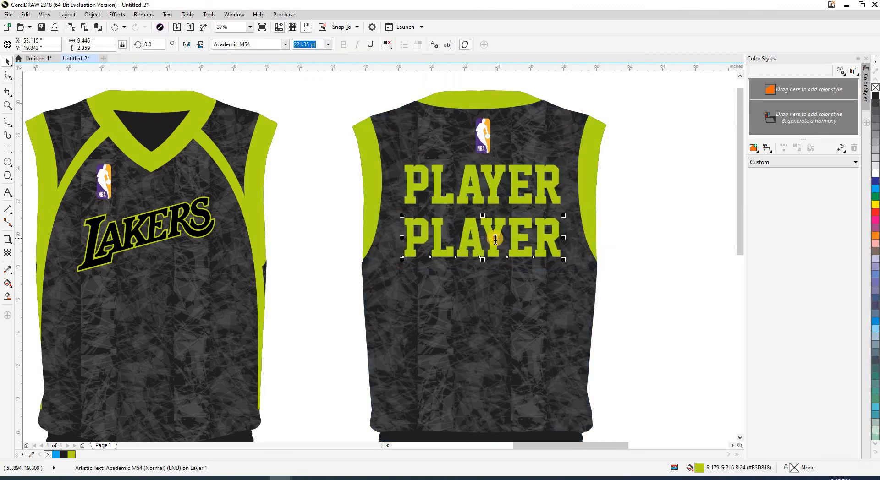
{"action": "double_click", "coordinate": [489, 232]}
{"action": "type", "text": "8"}
{"action": "key", "text": "ctrl+space"}
{"action": "scroll", "coordinate": [449, 243], "scroll_direction": "down", "scroll_amount": 2}
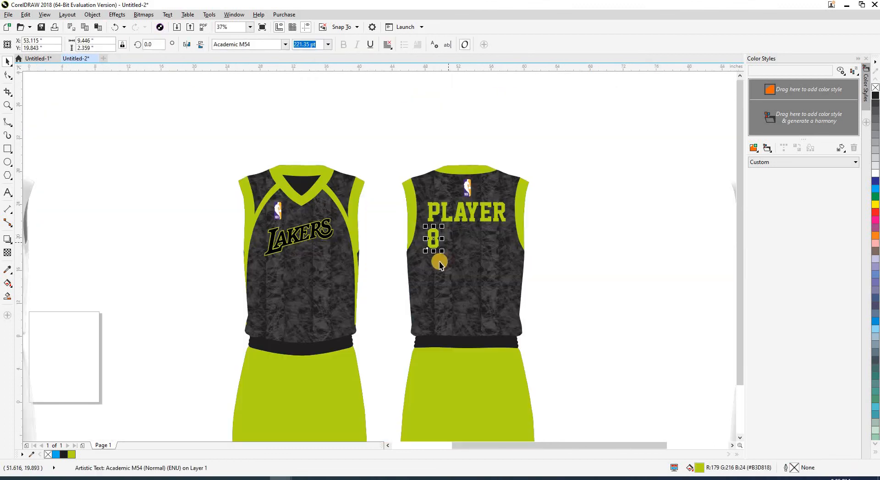
Step: Enlarge the 8 to about 601 pt and centre it on the back jersey below PLAYER
{"action": "left_click_drag", "start_coordinate": [442, 254], "coordinate": [467, 297]}
{"action": "left_click", "coordinate": [468, 297], "text": "shift"}
{"action": "key", "text": "c"}
{"action": "left_click", "coordinate": [553, 289]}
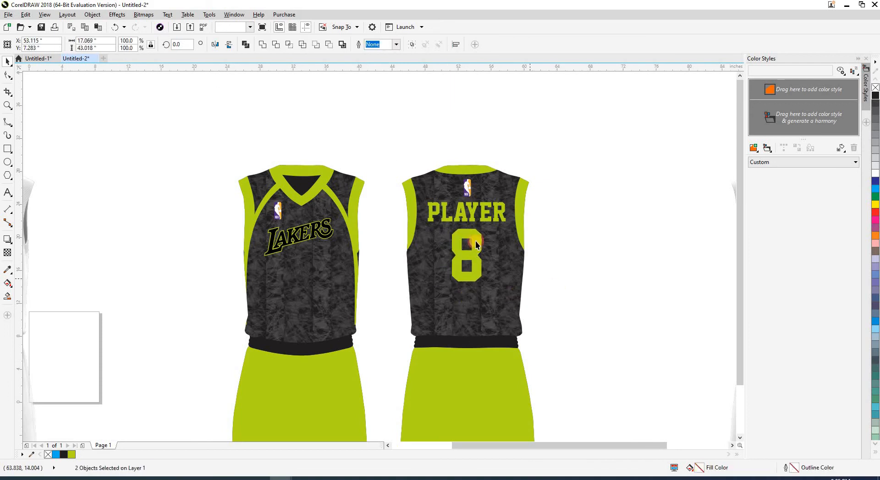
Step: Copy the 8 onto the lower outer corner of the front shorts, fill it black and shrink it to about 295 pt
{"action": "scroll", "coordinate": [484, 228], "scroll_direction": "down", "scroll_amount": 1}
{"action": "left_click_drag", "start_coordinate": [477, 243], "coordinate": [372, 364]}
{"action": "right_click", "coordinate": [372, 364]}
{"action": "key", "text": "F2"}
{"action": "left_click_drag", "start_coordinate": [347, 320], "coordinate": [416, 393]}
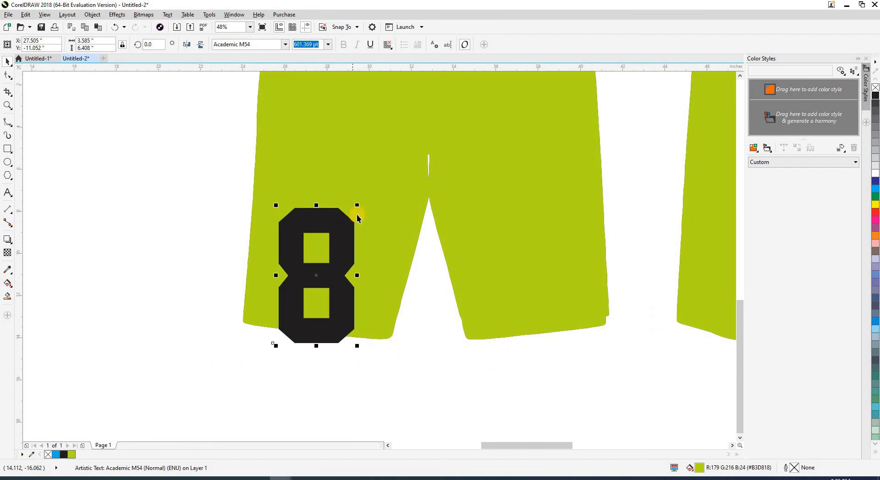
{"action": "left_click_drag", "start_coordinate": [349, 222], "coordinate": [296, 238]}
{"action": "left_click", "coordinate": [212, 248]}
Step: Fill the hem bands on the front and back shorts with black
{"action": "scroll", "coordinate": [212, 248], "scroll_direction": "down", "scroll_amount": 2}
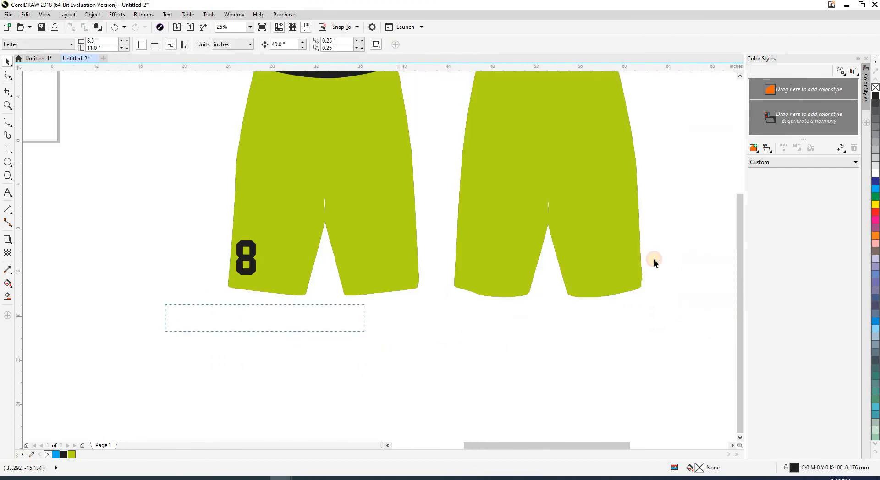
{"action": "left_click_drag", "start_coordinate": [656, 270], "coordinate": [656, 269]}
{"action": "left_click", "coordinate": [64, 454]}
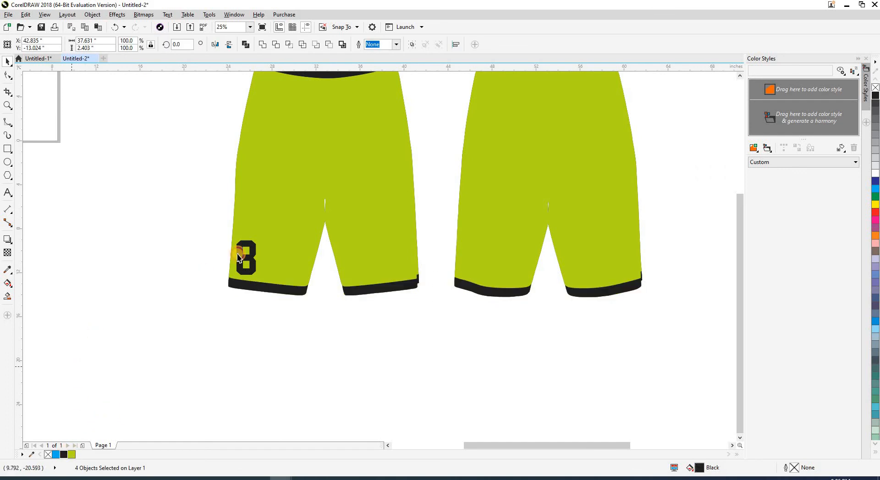
Step: Rotate the 8 on the front shorts slightly clockwise to follow the slant of the leg's outer edge
{"action": "left_click", "coordinate": [238, 255]}
{"action": "scroll", "coordinate": [237, 254], "scroll_direction": "up", "scroll_amount": 4}
{"action": "left_click", "coordinate": [236, 249]}
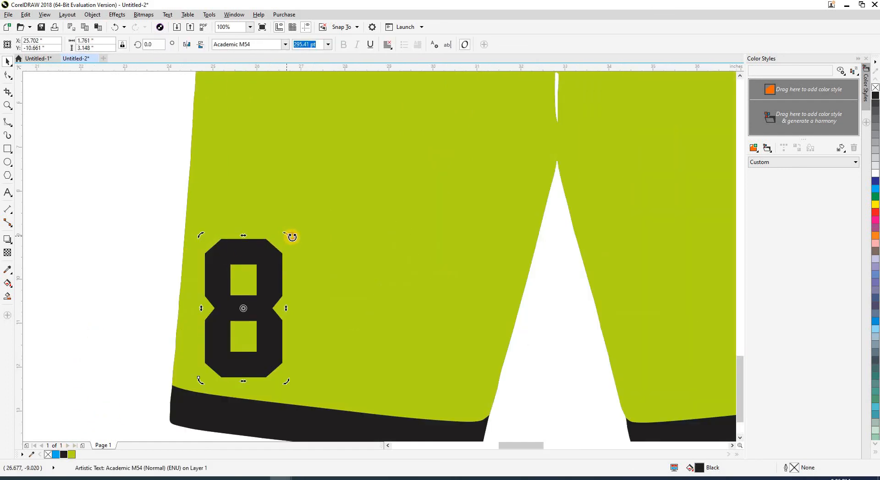
{"action": "left_click", "coordinate": [178, 277]}
{"action": "scroll", "coordinate": [177, 277], "scroll_direction": "down", "scroll_amount": 4}
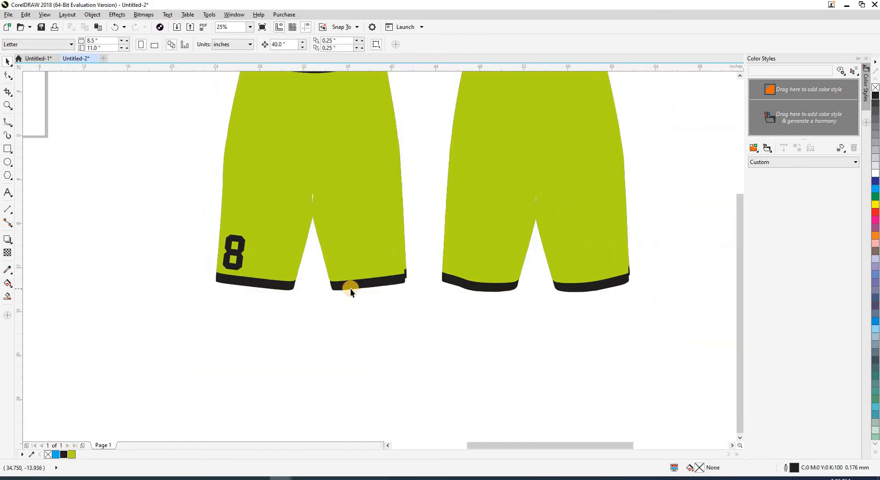
Step: Lay the grey front and back shading groups exactly over the matching coloured uniforms
{"action": "scroll", "coordinate": [350, 288], "scroll_direction": "down", "scroll_amount": 6}
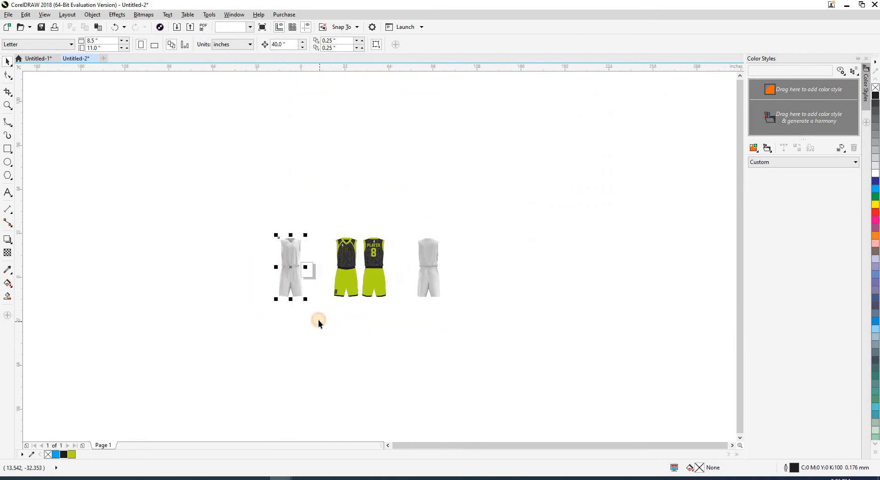
{"action": "key", "text": "Right"}
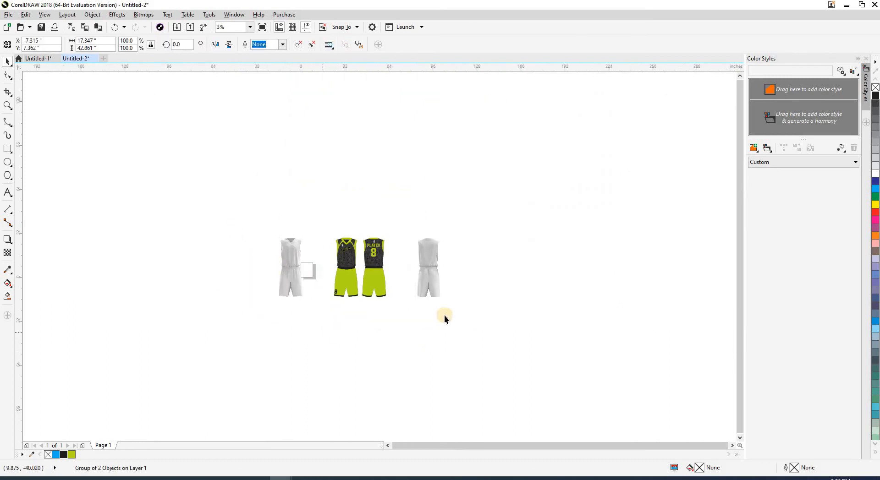
{"action": "left_click_drag", "start_coordinate": [407, 213], "coordinate": [461, 338]}
{"action": "key", "text": "Delete"}
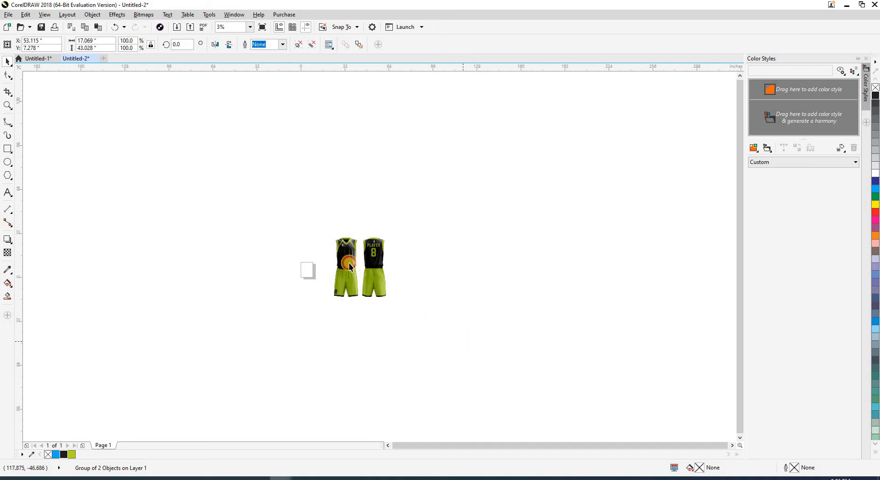
{"action": "key", "text": "z"}
{"action": "left_click_drag", "start_coordinate": [399, 307], "coordinate": [399, 307]}
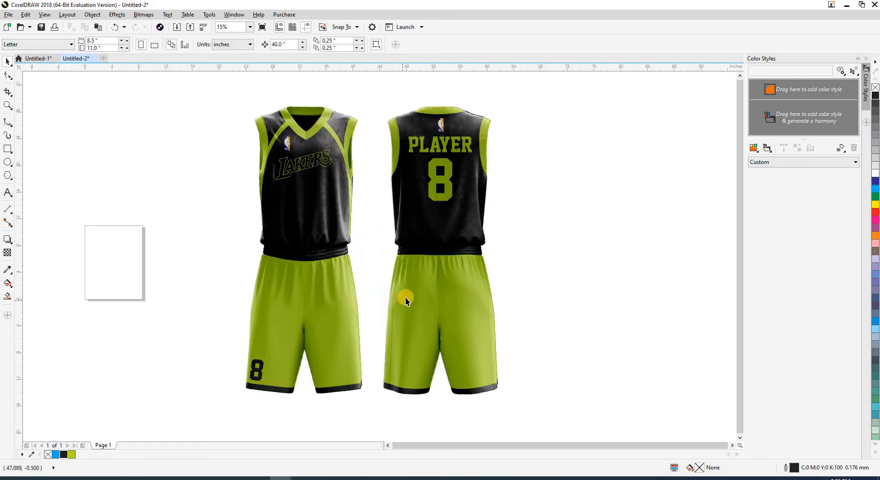
Step: Check the reference image basketball 3d mockup.jpg, and paste a copy of the front jersey's curved stripes centred on the back jersey
{"action": "left_click", "coordinate": [302, 478]}
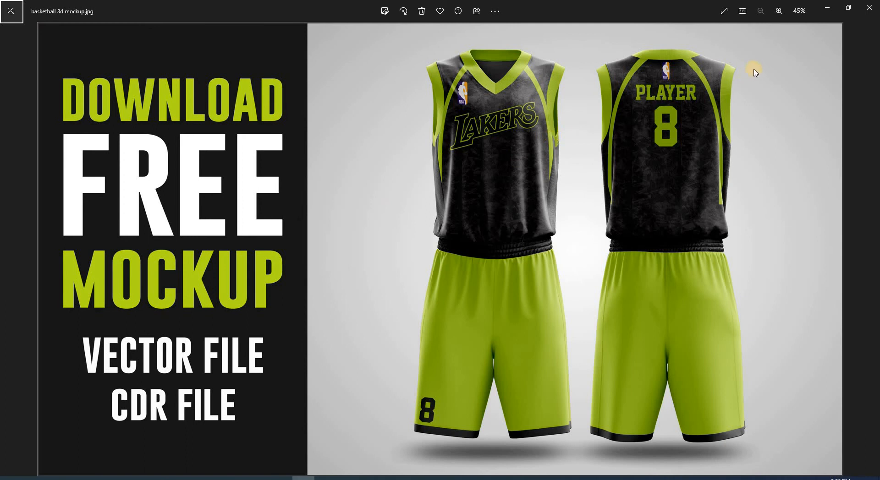
{"action": "key", "text": "alt+Tab"}
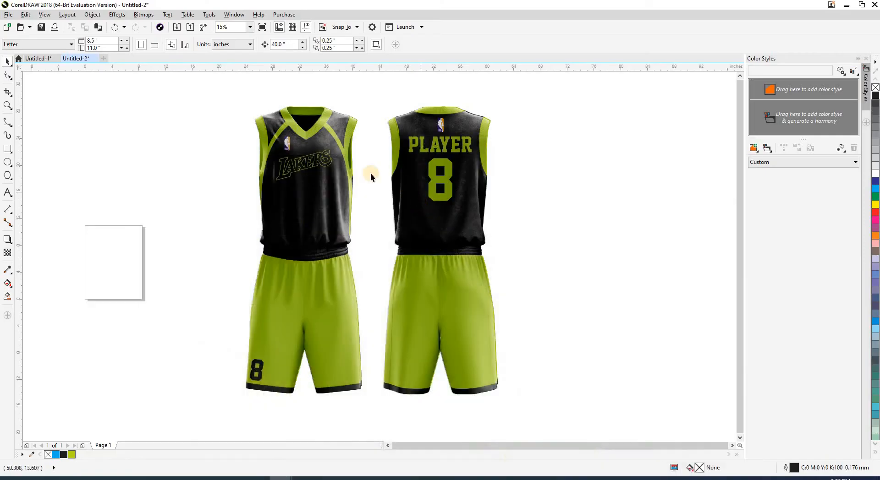
{"action": "left_click", "coordinate": [333, 138]}
{"action": "left_click", "coordinate": [333, 138], "text": "ctrl"}
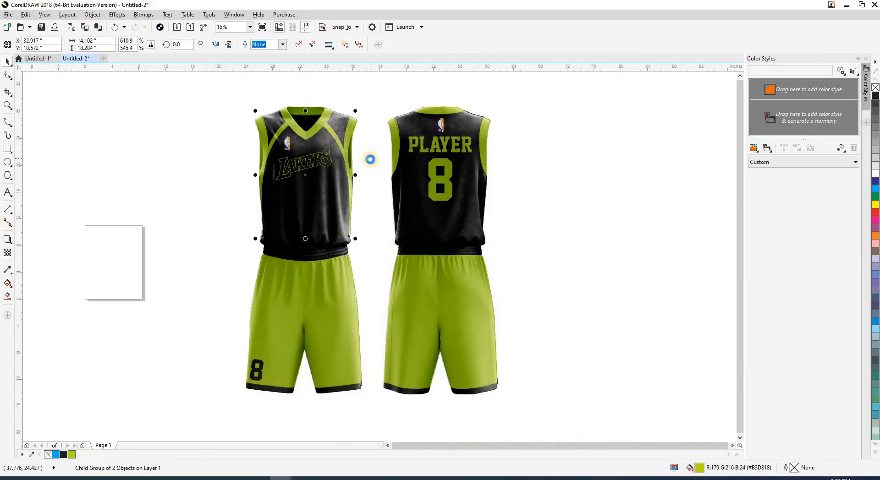
{"action": "key", "text": "ctrl+v"}
{"action": "left_click", "coordinate": [426, 239], "text": "shift"}
{"action": "key", "text": "c"}
{"action": "left_click", "coordinate": [503, 192]}
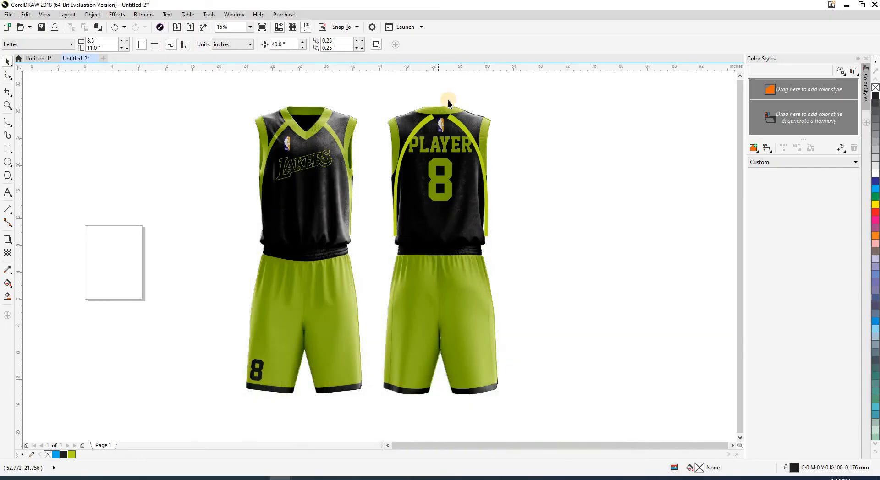
Step: Move the grey back shading group aside so it clears the coloured back uniform
{"action": "scroll", "coordinate": [447, 99], "scroll_direction": "up", "scroll_amount": 2}
{"action": "scroll", "coordinate": [464, 146], "scroll_direction": "up", "scroll_amount": 1}
{"action": "left_click_drag", "start_coordinate": [464, 145], "coordinate": [463, 130]}
{"action": "scroll", "coordinate": [491, 196], "scroll_direction": "down", "scroll_amount": 1}
{"action": "left_click", "coordinate": [569, 235]}
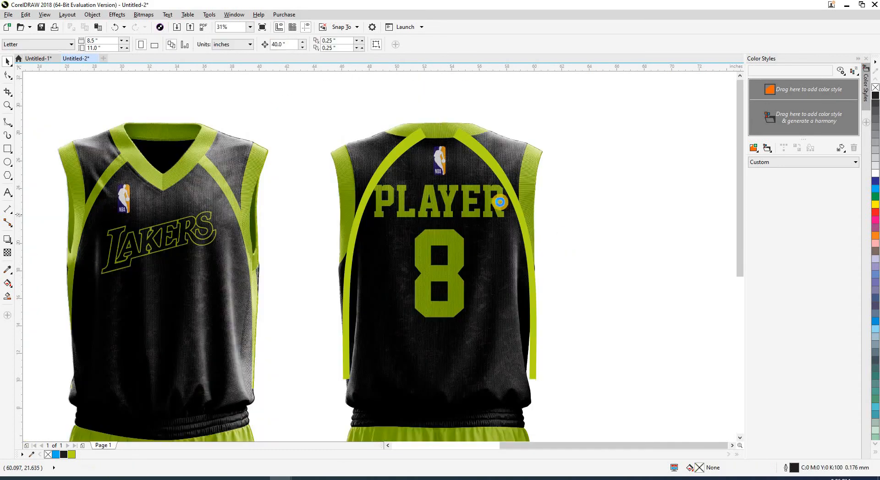
{"action": "scroll", "coordinate": [503, 261], "scroll_direction": "down", "scroll_amount": 2}
{"action": "left_click", "coordinate": [502, 261]}
{"action": "key", "text": "Right"}
{"action": "left_click", "coordinate": [513, 175]}
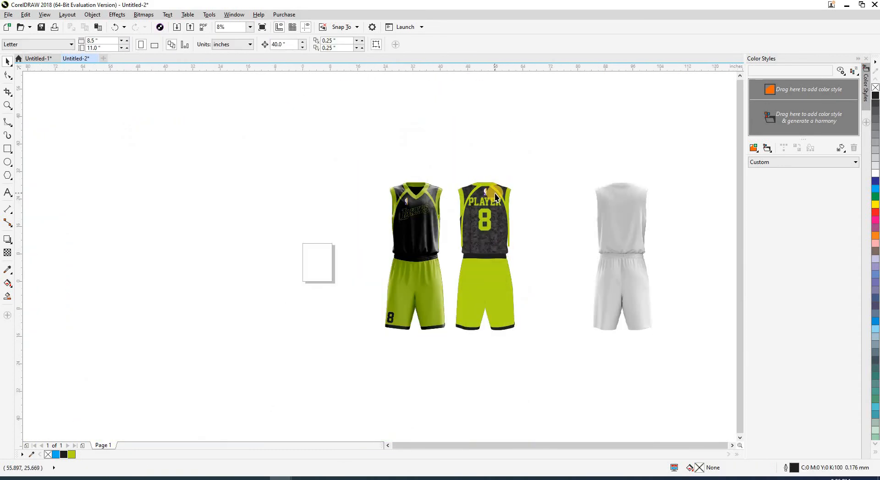
Step: Clip the curved green stripes inside the back jersey body and lay the grey shading exactly over the back uniform again
{"action": "left_click", "coordinate": [496, 194]}
{"action": "left_click", "coordinate": [609, 219]}
{"action": "key", "text": "Left"}
{"action": "key", "text": "z"}
{"action": "left_click_drag", "start_coordinate": [367, 169], "coordinate": [607, 350]}
{"action": "key", "text": "space"}
{"action": "scroll", "coordinate": [391, 142], "scroll_direction": "up", "scroll_amount": 2}
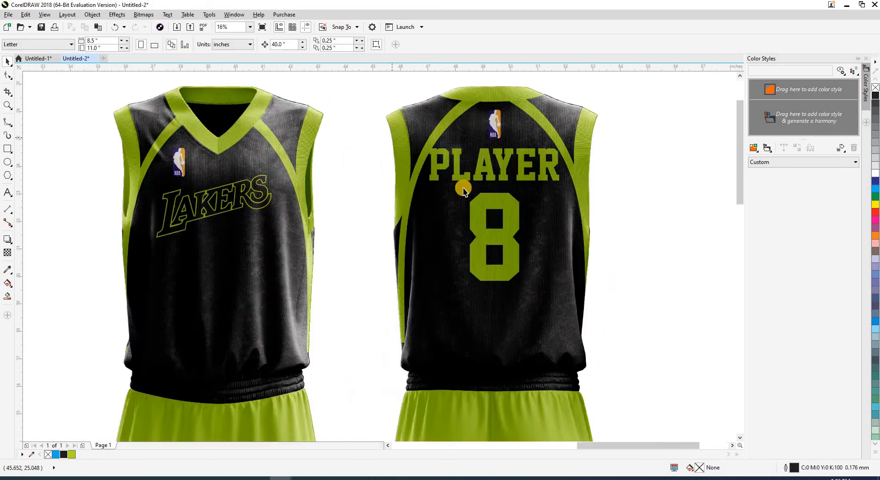
Step: Shrink the PLAYER text on the back jersey to about 197 pt and centre it between the curved stripes
{"action": "left_click", "coordinate": [474, 188]}
{"action": "left_click_drag", "start_coordinate": [482, 205], "coordinate": [295, 214]}
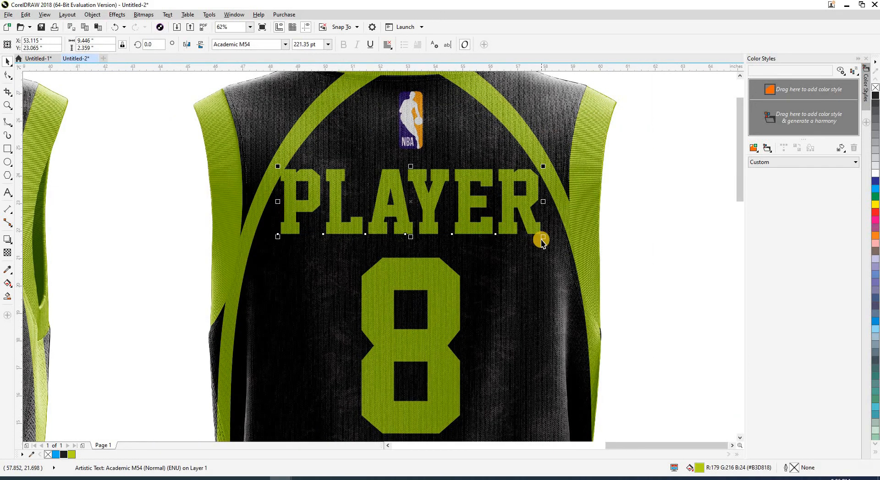
{"action": "left_click_drag", "start_coordinate": [535, 237], "coordinate": [526, 239]}
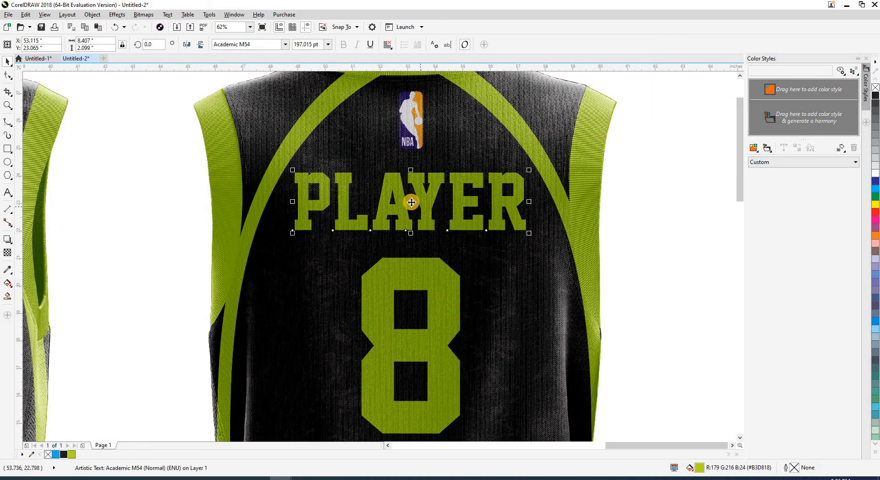
{"action": "left_click_drag", "start_coordinate": [411, 202], "coordinate": [414, 202]}
{"action": "scroll", "coordinate": [414, 202], "scroll_direction": "down", "scroll_amount": 2}
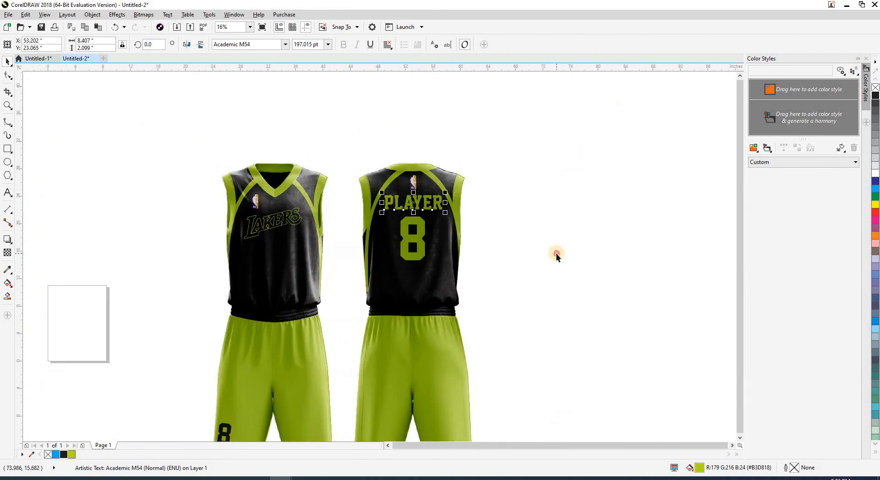
{"action": "left_click", "coordinate": [556, 253]}
Step: Draw a background square about 67.9 inches wide enclosing both uniforms
{"action": "left_click_drag", "start_coordinate": [538, 269], "coordinate": [523, 164]}
{"action": "left_click", "coordinate": [6, 149]}
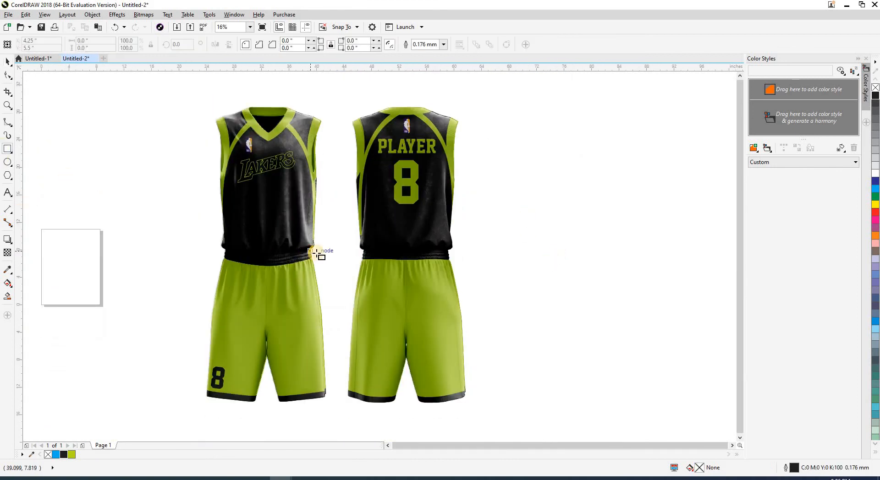
{"action": "scroll", "coordinate": [312, 252], "scroll_direction": "down", "scroll_amount": 2}
{"action": "mouse_move", "coordinate": [430, 171]}
{"action": "left_mouse_down"}
{"action": "mouse_move", "coordinate": [173, 349]}
{"action": "mouse_move", "coordinate": [198, 341]}
{"action": "left_mouse_up"}
{"action": "key", "text": "space"}
{"action": "left_click_drag", "start_coordinate": [289, 345], "coordinate": [290, 322]}
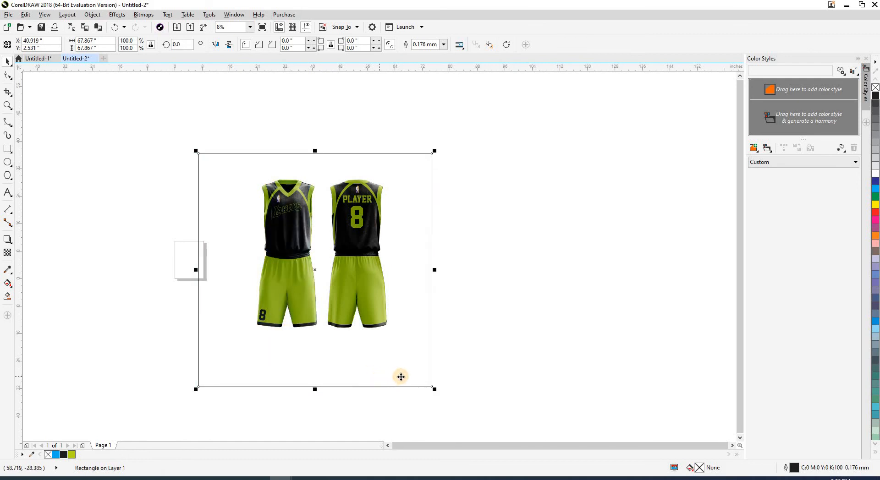
Step: Resize the background to about 57.2 by 50.9 inches and shift it so both uniforms sit centred on it
{"action": "left_click_drag", "start_coordinate": [435, 389], "coordinate": [389, 345]}
{"action": "left_click", "coordinate": [219, 139]}
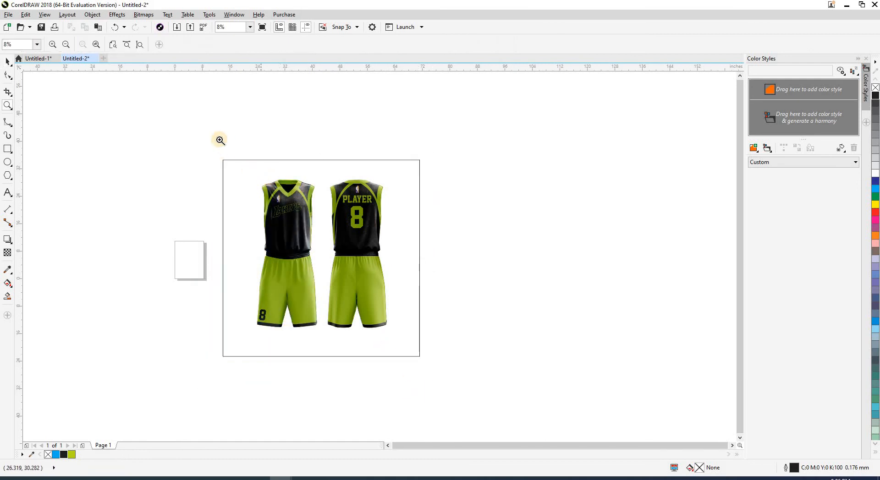
{"action": "key", "text": "F4"}
{"action": "left_click", "coordinate": [514, 391]}
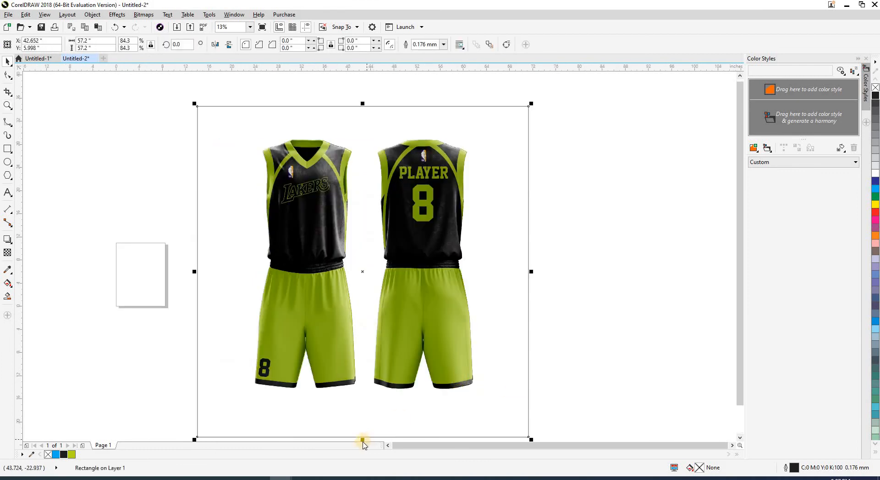
{"action": "scroll", "coordinate": [364, 431], "scroll_direction": "down", "scroll_amount": 1}
{"action": "left_click_drag", "start_coordinate": [362, 425], "coordinate": [415, 392]}
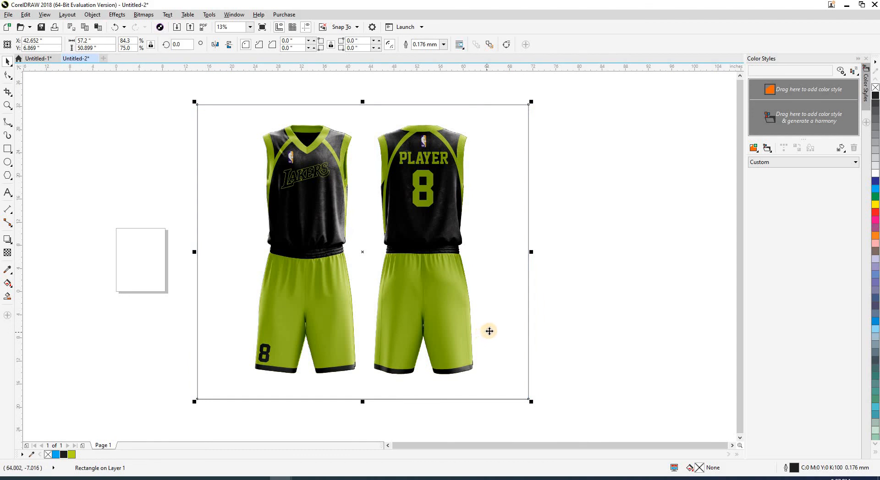
{"action": "left_click_drag", "start_coordinate": [489, 331], "coordinate": [495, 329]}
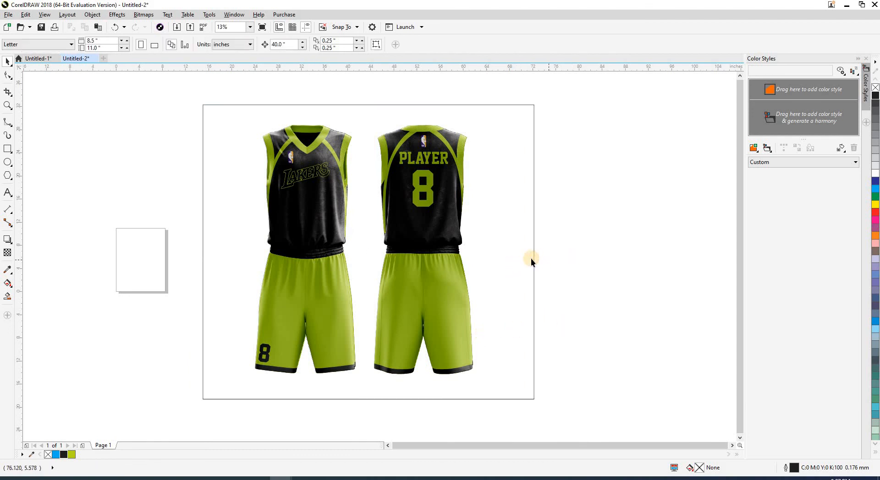
Step: Give the background an elliptical fountain fill, white at the centre and light grey outside, and extend the gradient slightly beyond its edge
{"action": "left_click", "coordinate": [875, 153]}
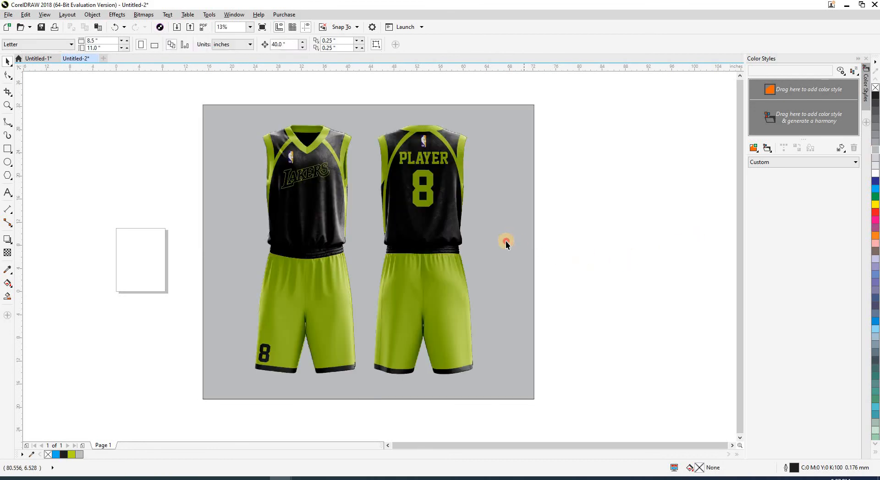
{"action": "key", "text": "F11"}
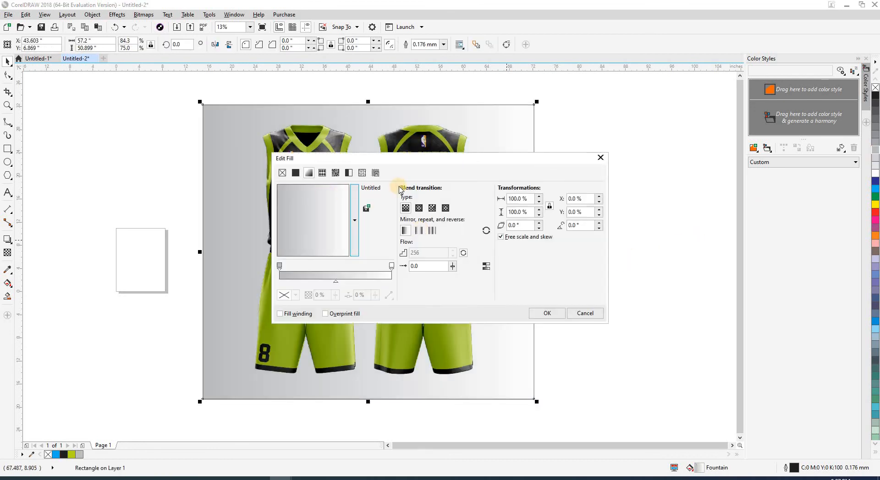
{"action": "left_click", "coordinate": [418, 208]}
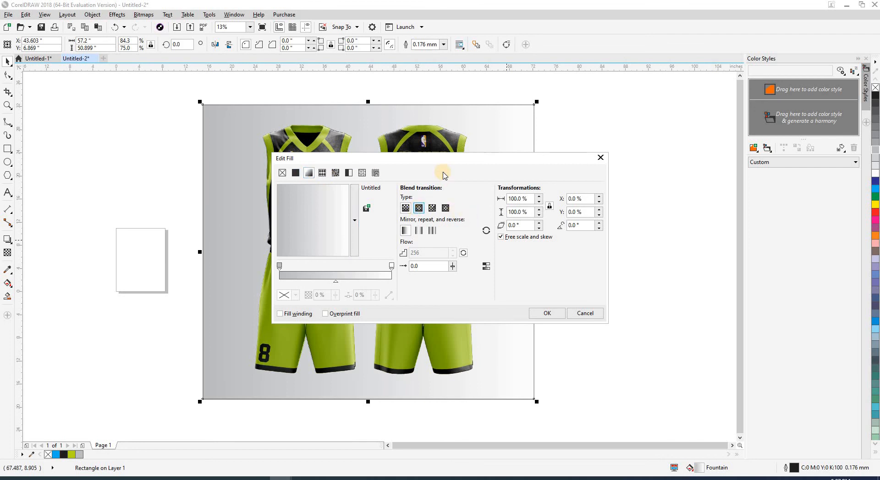
{"action": "left_click_drag", "start_coordinate": [481, 171], "coordinate": [571, 171]}
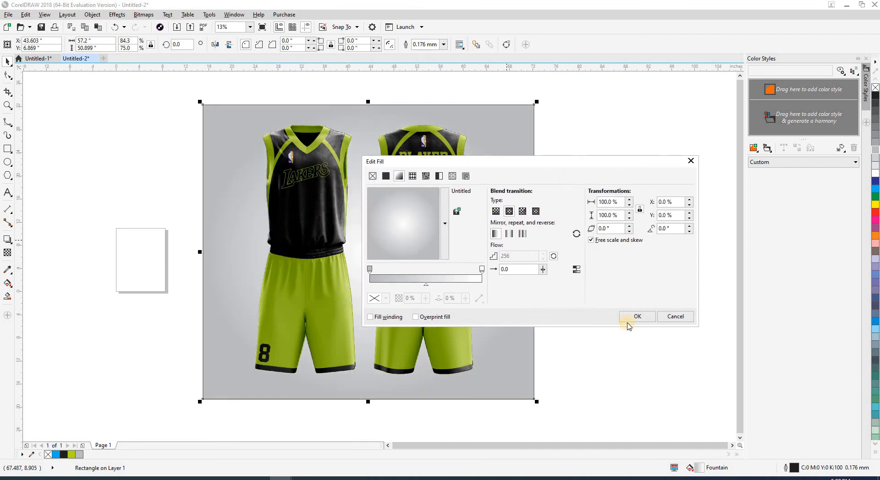
{"action": "left_click", "coordinate": [637, 313]}
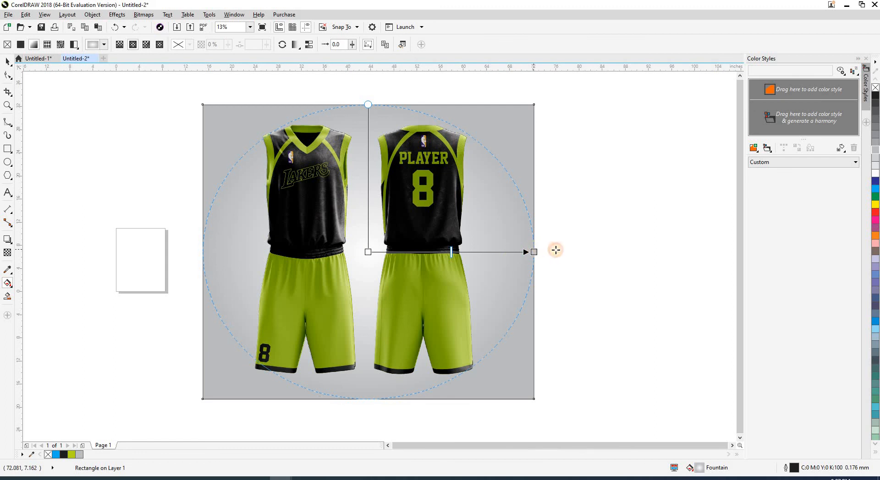
{"action": "left_click_drag", "start_coordinate": [534, 251], "coordinate": [558, 252]}
{"action": "key", "text": "space"}
{"action": "left_click", "coordinate": [620, 284]}
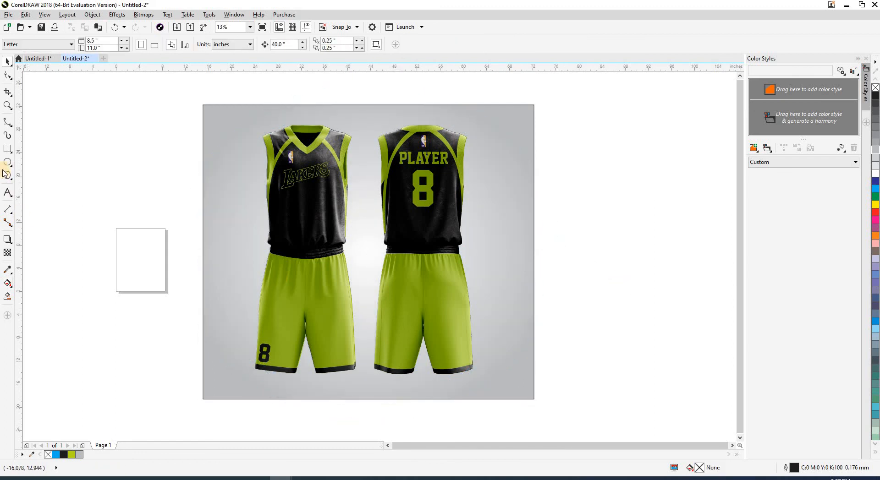
Step: Draw a flat ellipse about 24.6 by 4.9 inches below the background and fill it with black
{"action": "left_click", "coordinate": [8, 149]}
{"action": "scroll", "coordinate": [61, 236], "scroll_direction": "down", "scroll_amount": 2}
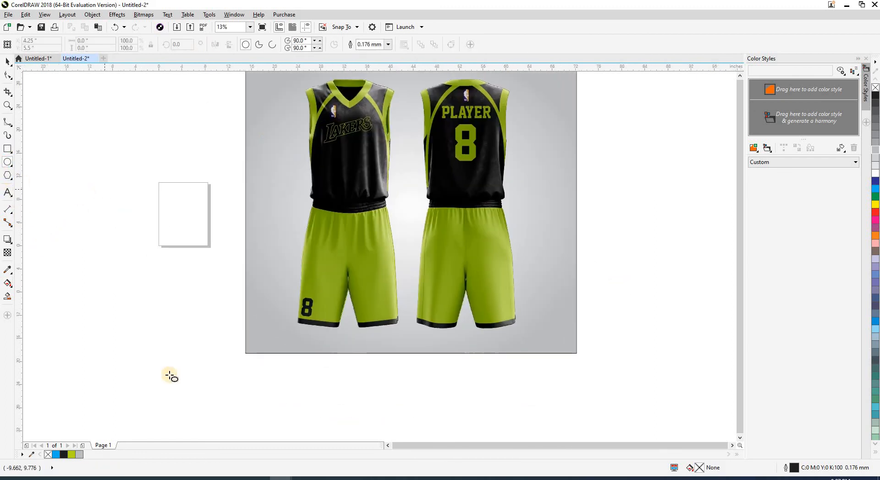
{"action": "mouse_move", "coordinate": [163, 371]}
{"action": "left_mouse_down"}
{"action": "mouse_move", "coordinate": [309, 392]}
{"action": "mouse_move", "coordinate": [311, 403]}
{"action": "mouse_move", "coordinate": [304, 399]}
{"action": "left_mouse_up"}
{"action": "key", "text": "space"}
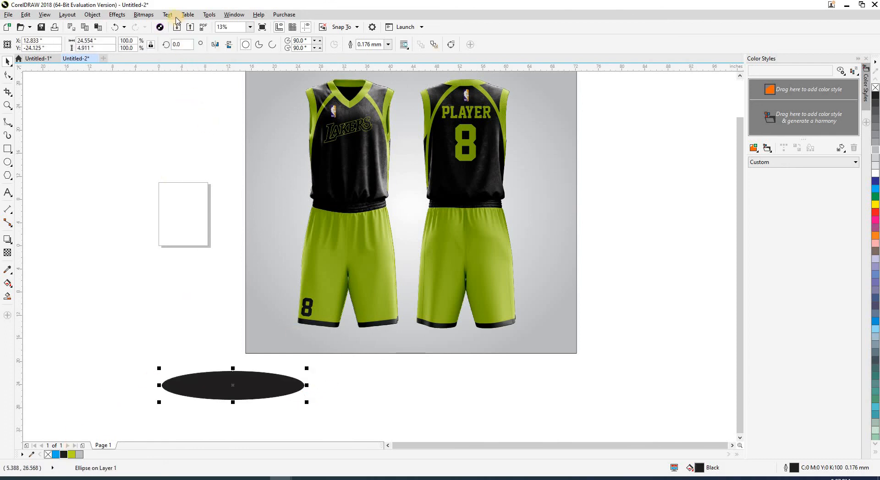
Step: Convert the black ellipse to a 100 dpi CMYK bitmap with anti-aliasing and a transparent background
{"action": "left_click", "coordinate": [144, 15]}
{"action": "left_click", "coordinate": [174, 26]}
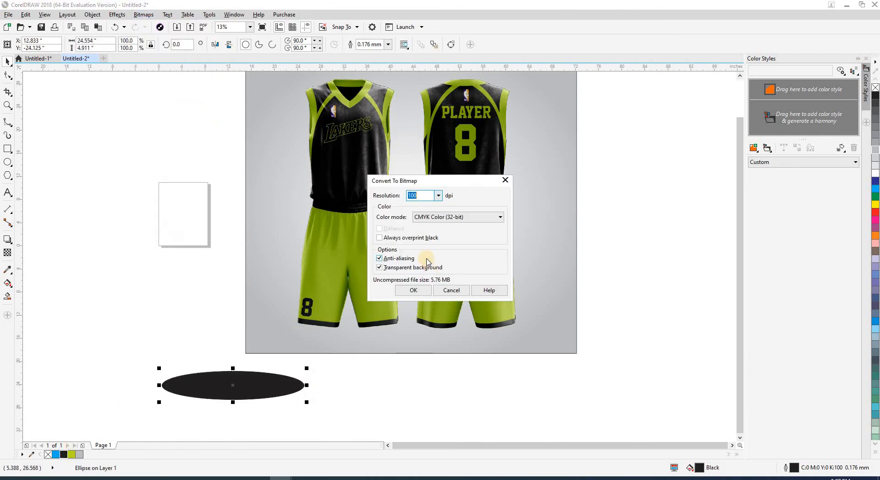
{"action": "left_click", "coordinate": [416, 291]}
Step: Apply a Gaussian blur with a 121-pixel radius to the ellipse bitmap
{"action": "left_click", "coordinate": [144, 15]}
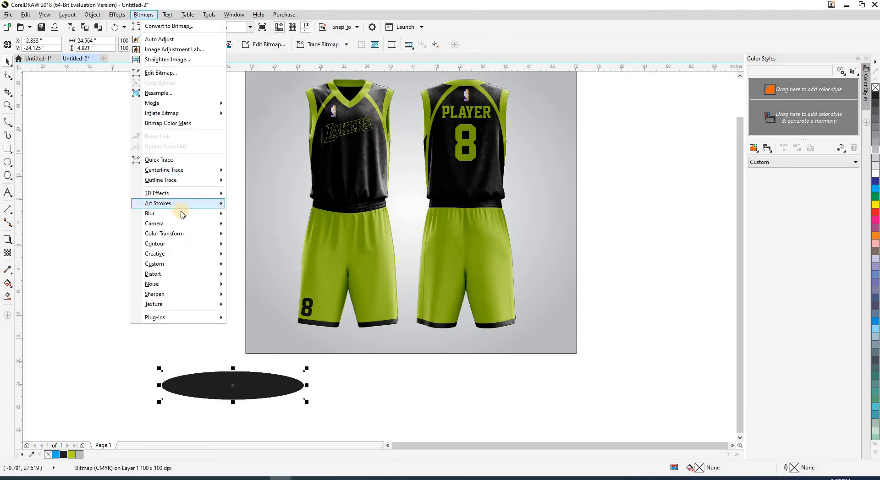
{"action": "mouse_move", "coordinate": [219, 214]}
{"action": "left_click", "coordinate": [251, 227]}
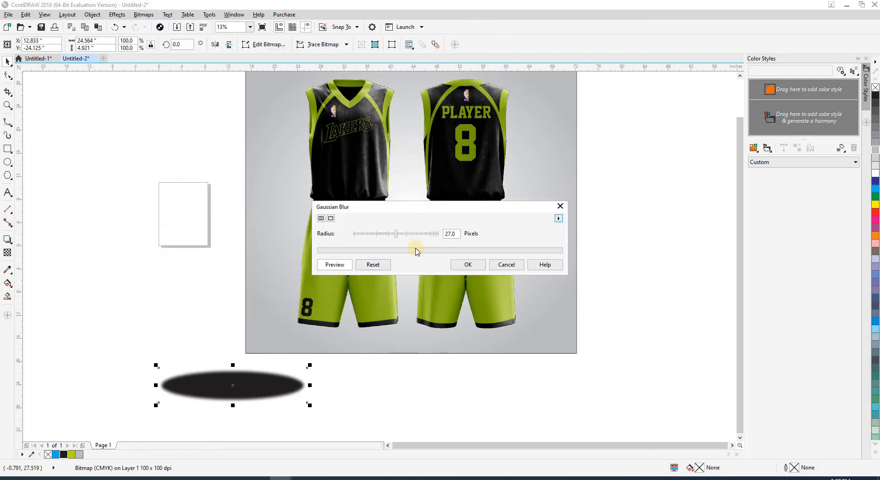
{"action": "left_click_drag", "start_coordinate": [397, 234], "coordinate": [435, 235]}
{"action": "left_click", "coordinate": [466, 269]}
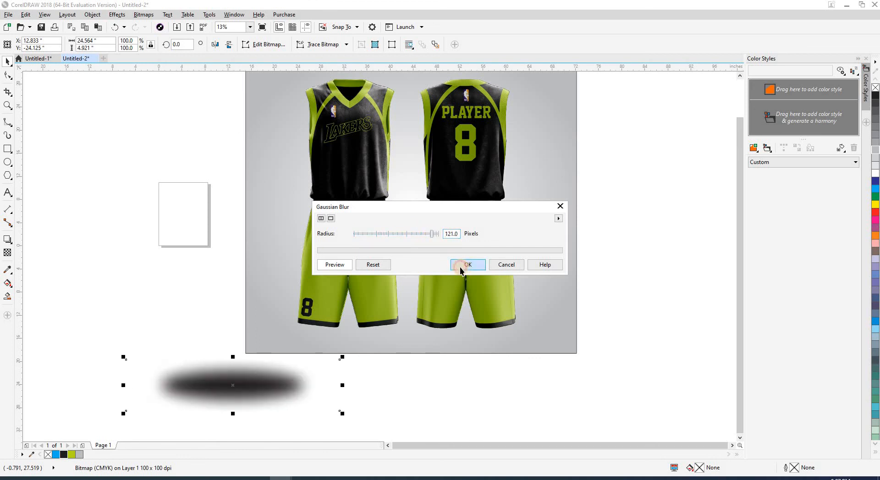
Step: Squash the blurred ellipse to about 28.6 by 2 inches and place it beneath the front shorts as a ground shadow
{"action": "left_click_drag", "start_coordinate": [243, 398], "coordinate": [373, 343]}
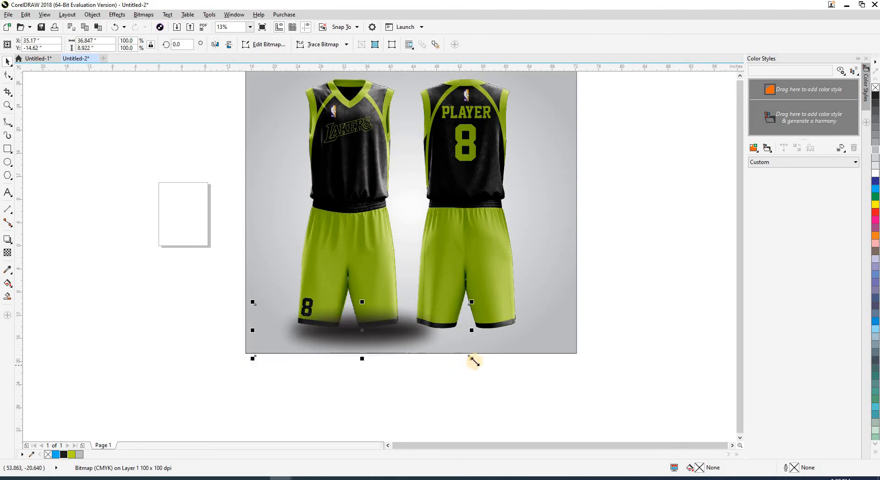
{"action": "left_click_drag", "start_coordinate": [472, 359], "coordinate": [342, 332]}
{"action": "scroll", "coordinate": [341, 331], "scroll_direction": "up", "scroll_amount": 2}
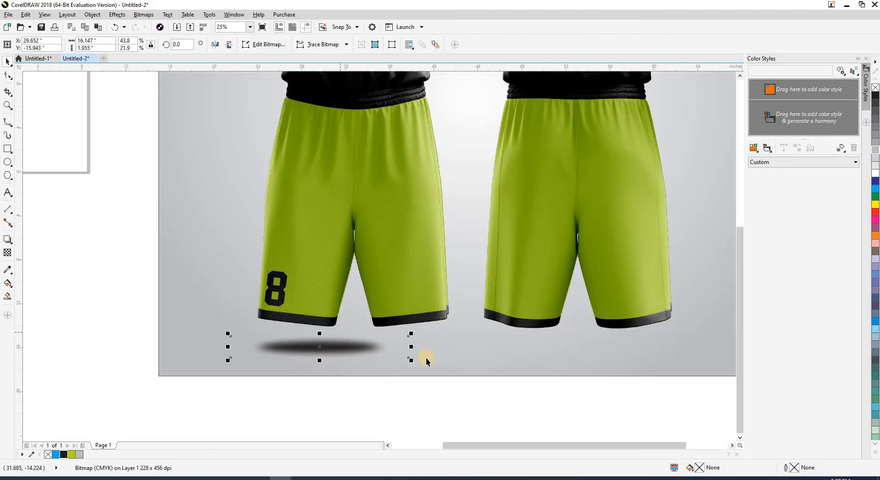
{"action": "left_click_drag", "start_coordinate": [413, 347], "coordinate": [460, 347]}
{"action": "left_click_drag", "start_coordinate": [377, 349], "coordinate": [403, 349]}
{"action": "left_click_drag", "start_coordinate": [490, 346], "coordinate": [514, 345]}
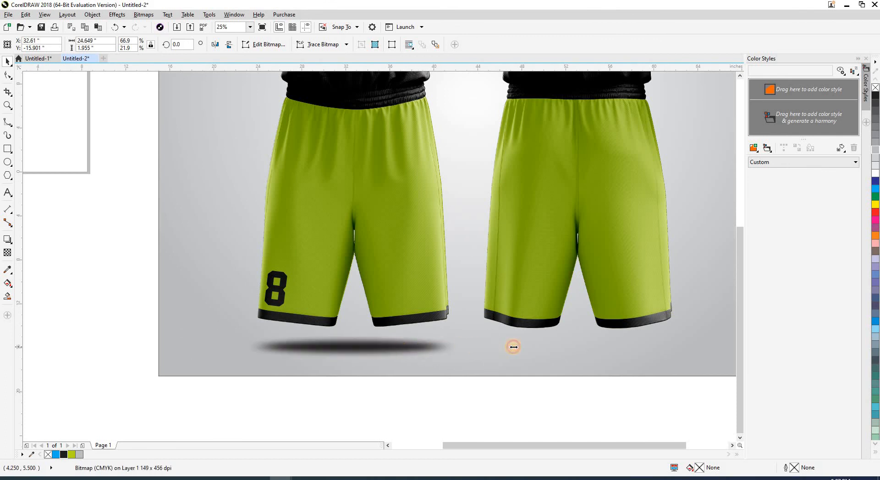
Step: Duplicate the ground shadow and place the copy beneath the back shorts, level with the first one
{"action": "scroll", "coordinate": [329, 348], "scroll_direction": "down", "scroll_amount": 2}
{"action": "left_click_drag", "start_coordinate": [352, 348], "coordinate": [455, 348]}
{"action": "right_click", "coordinate": [455, 348]}
{"action": "left_click", "coordinate": [427, 386]}
Step: Move the back uniform slightly away from the front one and realign its shadow beneath the shorts
{"action": "scroll", "coordinate": [421, 374], "scroll_direction": "down", "scroll_amount": 1}
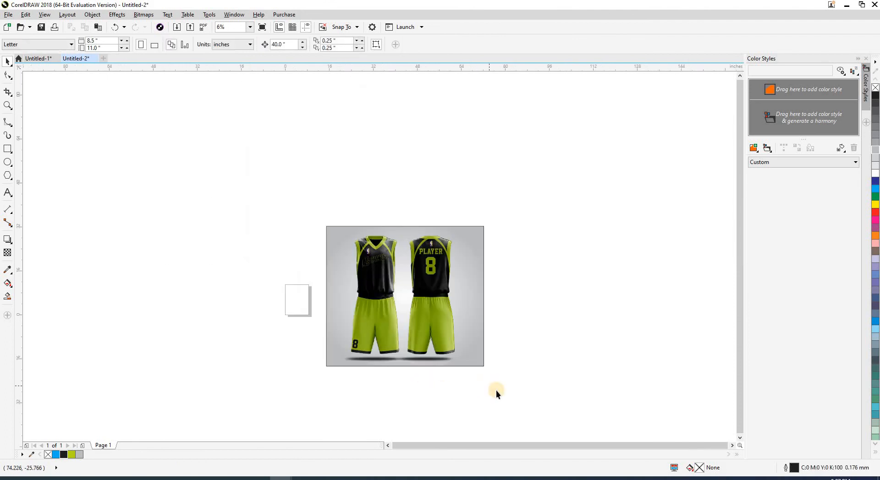
{"action": "left_click_drag", "start_coordinate": [401, 208], "coordinate": [399, 209]}
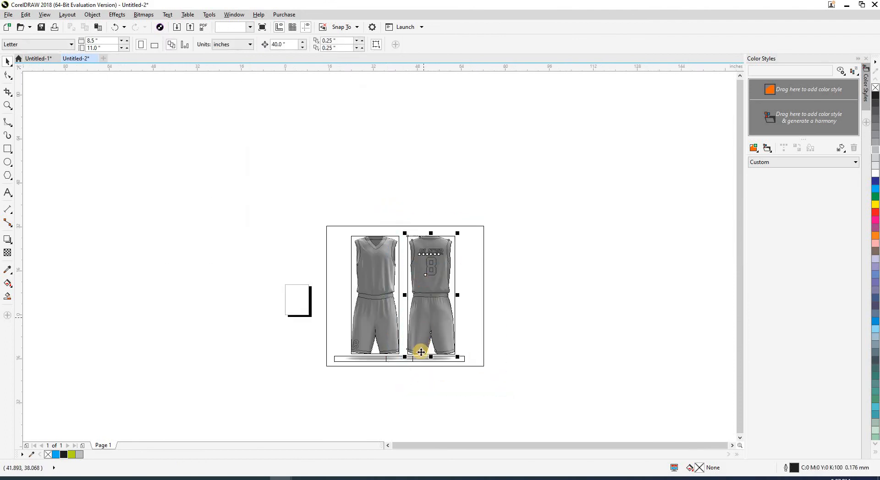
{"action": "scroll", "coordinate": [418, 353], "scroll_direction": "up", "scroll_amount": 2}
{"action": "left_click_drag", "start_coordinate": [386, 371], "coordinate": [423, 343]}
{"action": "scroll", "coordinate": [385, 316], "scroll_direction": "down", "scroll_amount": 1}
{"action": "left_click", "coordinate": [414, 344]}
{"action": "key", "text": "ctrl+z"}
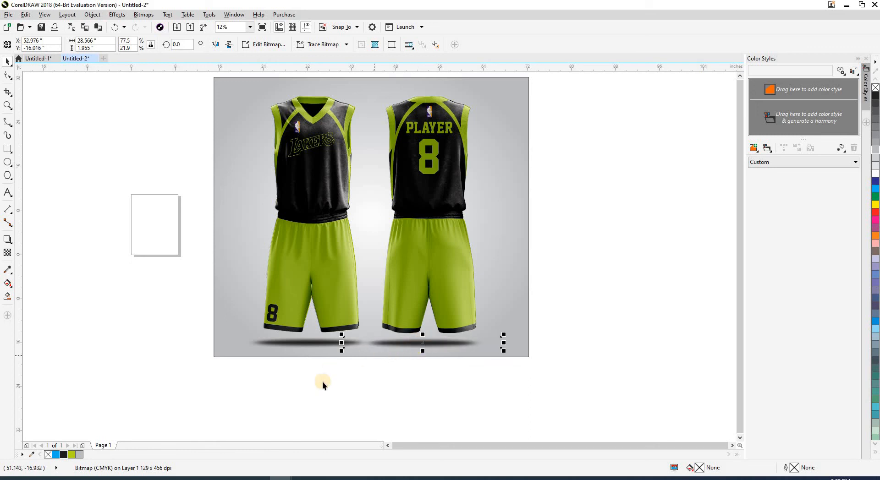
{"action": "left_click", "coordinate": [323, 381]}
Step: Move the front uniform slightly away from the back one so it sits centred above its shadow
{"action": "left_click", "coordinate": [314, 343]}
{"action": "left_click", "coordinate": [315, 380]}
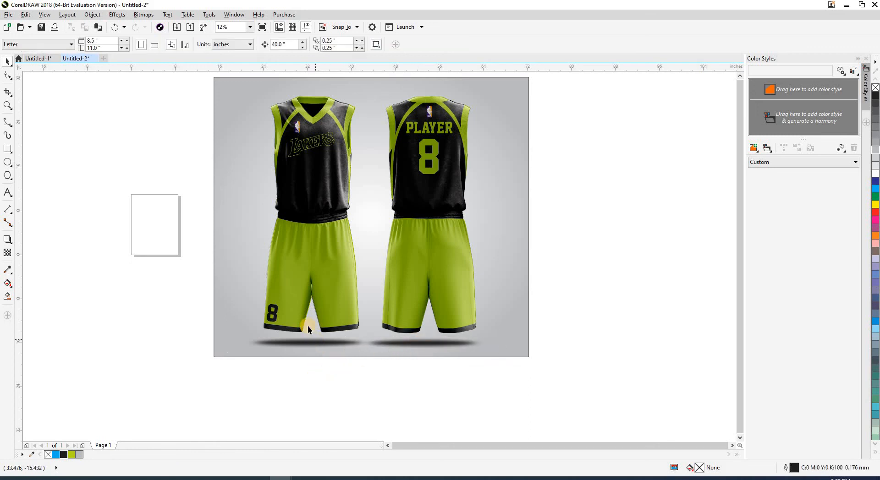
{"action": "scroll", "coordinate": [315, 339], "scroll_direction": "down", "scroll_amount": 1}
{"action": "left_click_drag", "start_coordinate": [343, 379], "coordinate": [373, 395]}
{"action": "scroll", "coordinate": [321, 337], "scroll_direction": "up", "scroll_amount": 3}
{"action": "scroll", "coordinate": [326, 299], "scroll_direction": "down", "scroll_amount": 1}
{"action": "left_click", "coordinate": [373, 395]}
{"action": "key", "text": "z"}
{"action": "left_click_drag", "start_coordinate": [233, 91], "coordinate": [587, 394]}
{"action": "key", "text": "space"}
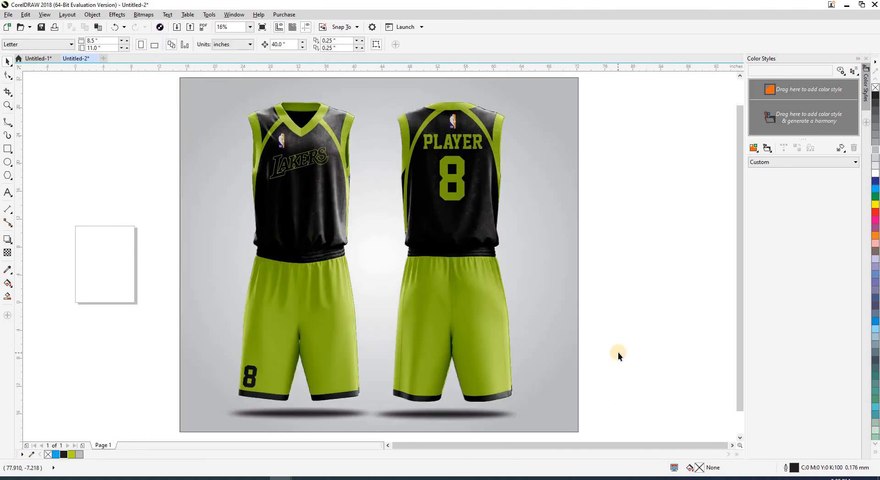
Step: Add the artistic text "decent" in Arial on the empty area beside the mockup and enlarge it
{"action": "left_click_drag", "start_coordinate": [617, 344], "coordinate": [631, 350]}
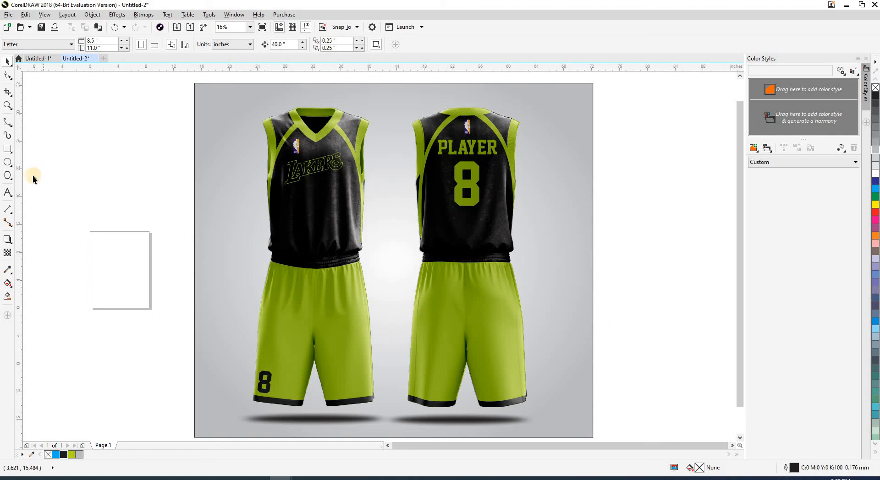
{"action": "left_click", "coordinate": [7, 193]}
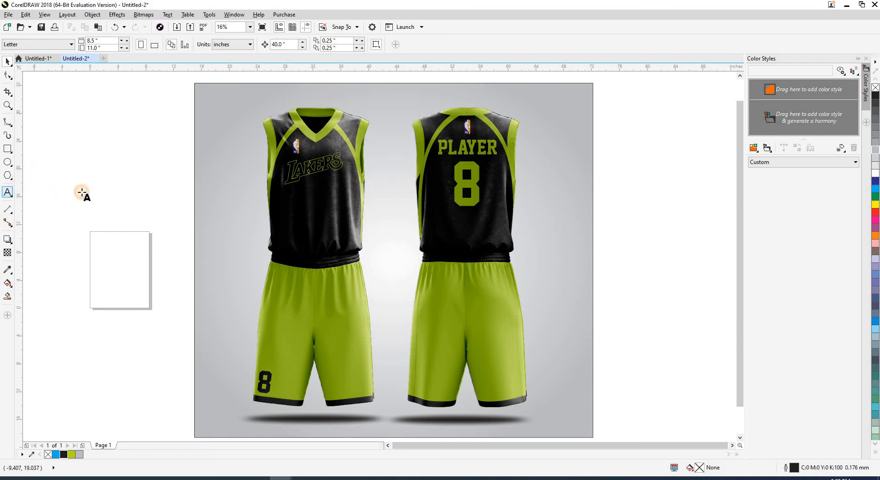
{"action": "left_click", "coordinate": [114, 150]}
{"action": "type", "text": "DE"}
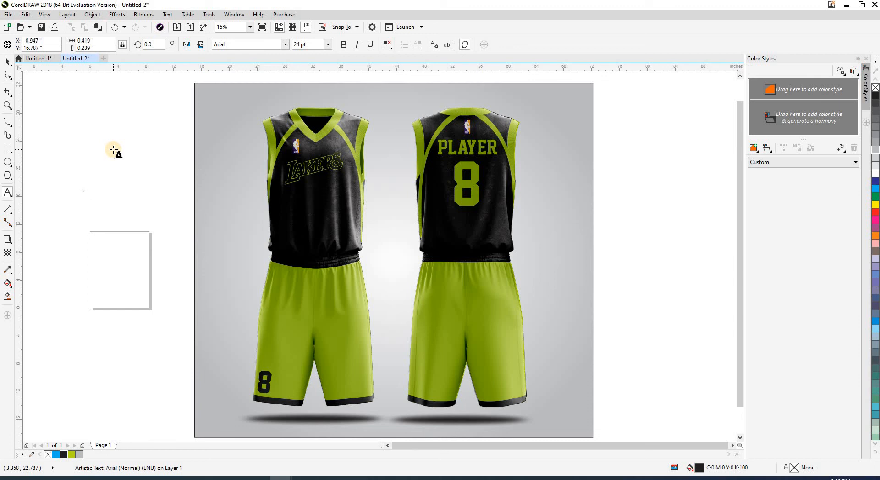
{"action": "key", "text": "ctrl+space"}
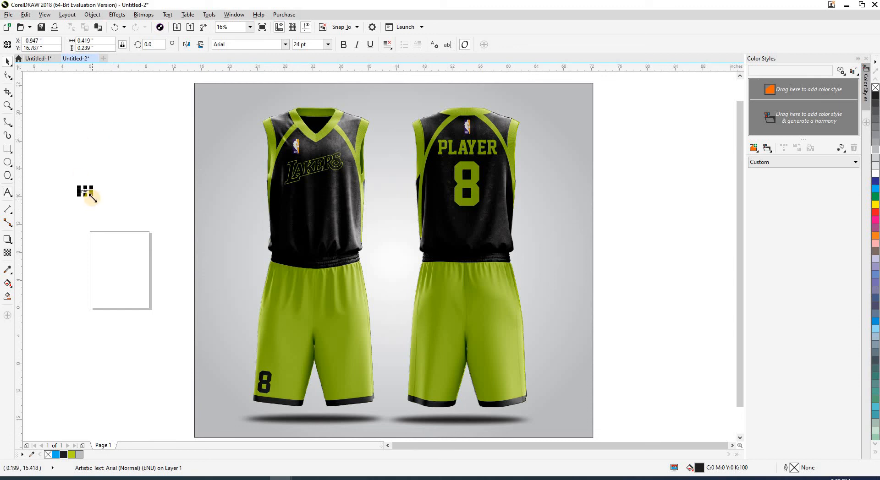
{"action": "left_click_drag", "start_coordinate": [92, 195], "coordinate": [130, 219]}
{"action": "left_click", "coordinate": [161, 243]}
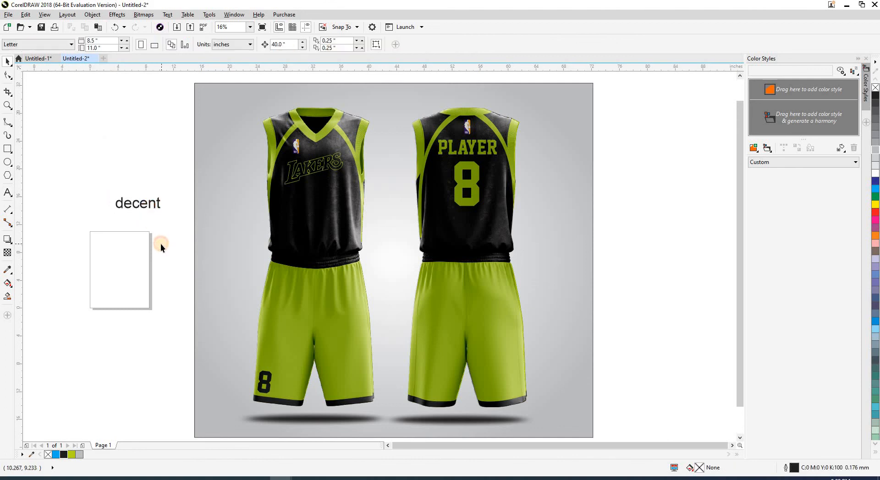